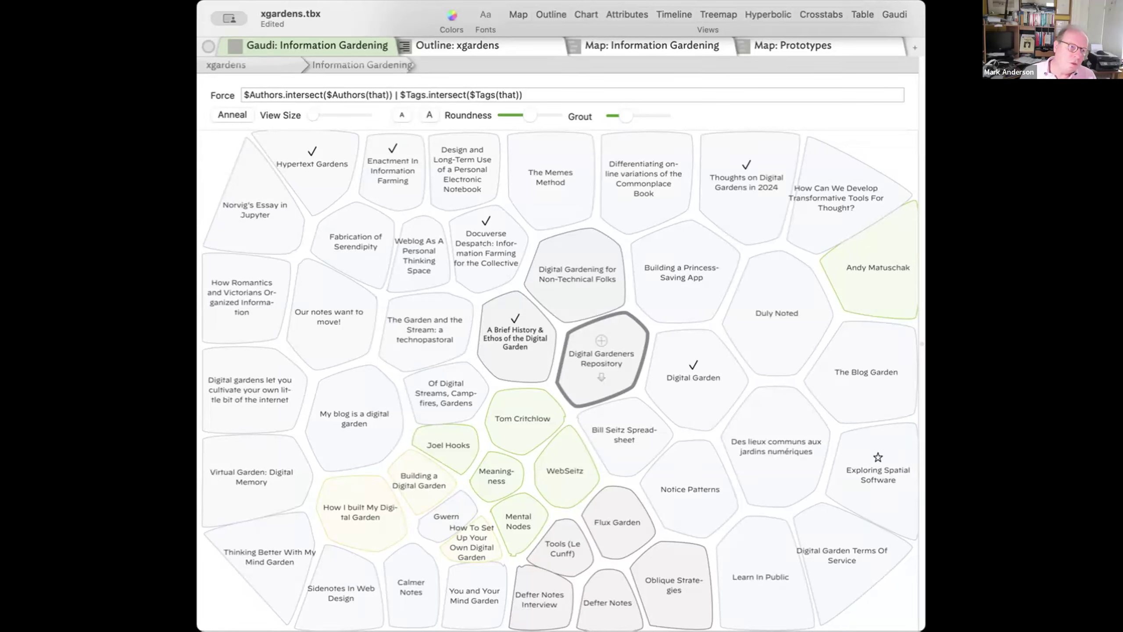
Set the Gaudi view's roundness to its minimum and slightly reduce the grout between the cells
drag(519, 112, 504, 115)
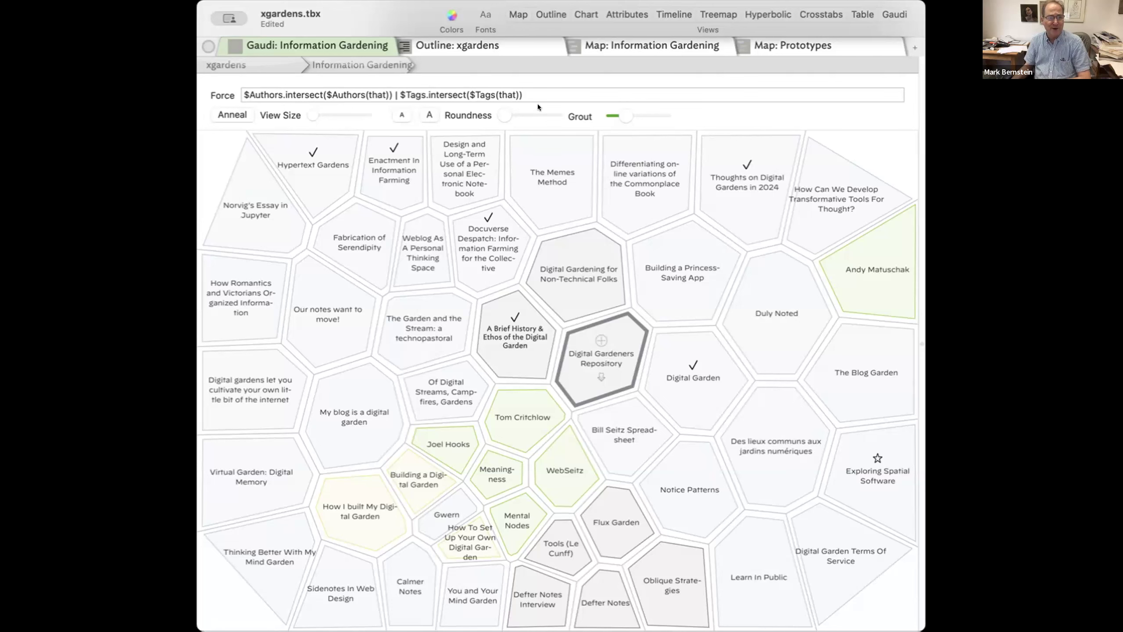
mouse_move(621, 110)
mouse_down()
mouse_move(660, 115)
mouse_move(616, 114)
mouse_up()
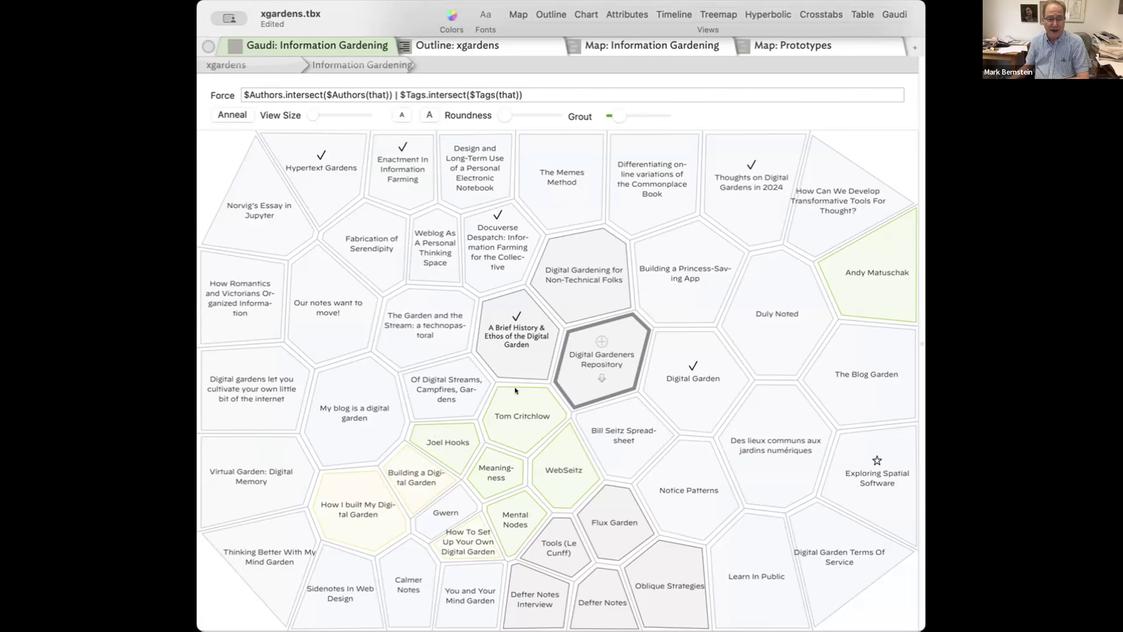
drag(654, 377, 627, 376)
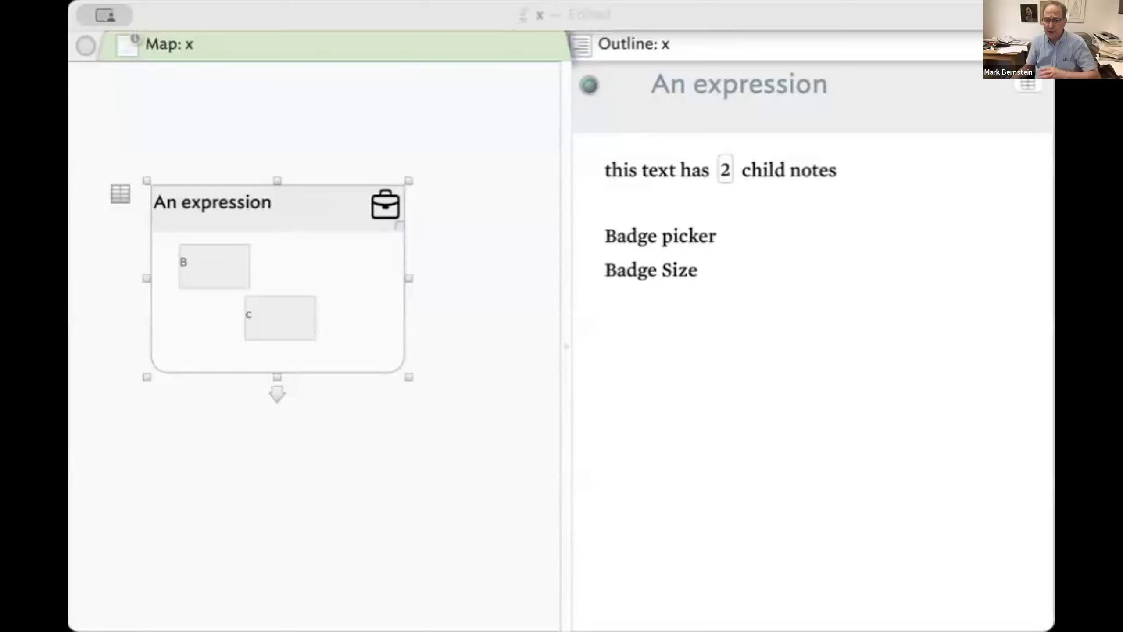
click(579, 6)
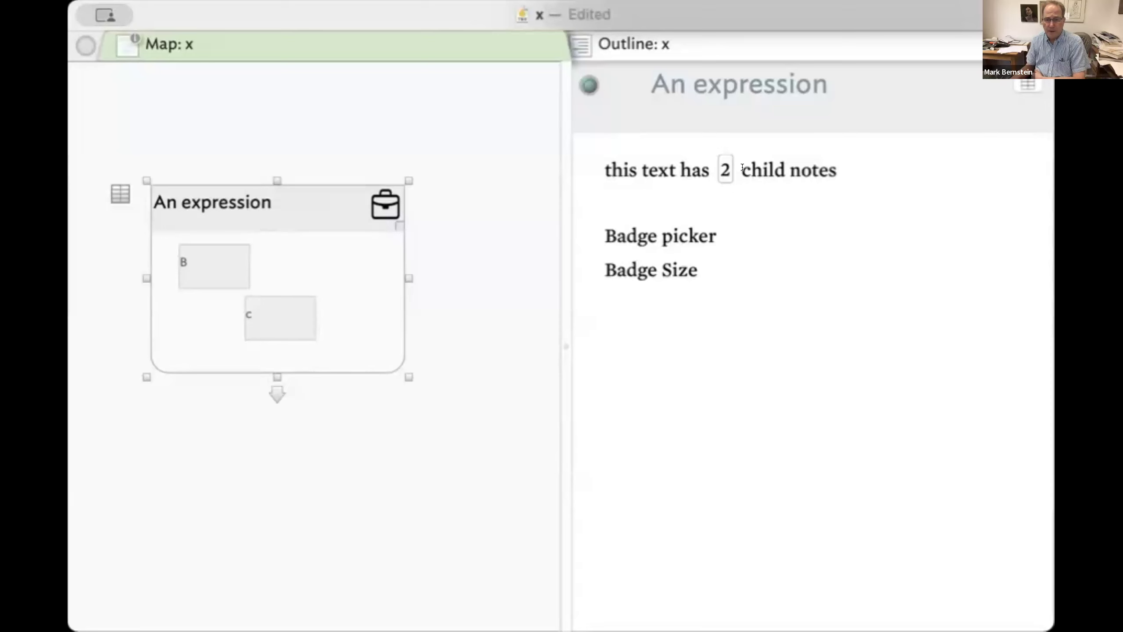
click(720, 167)
click(695, 267)
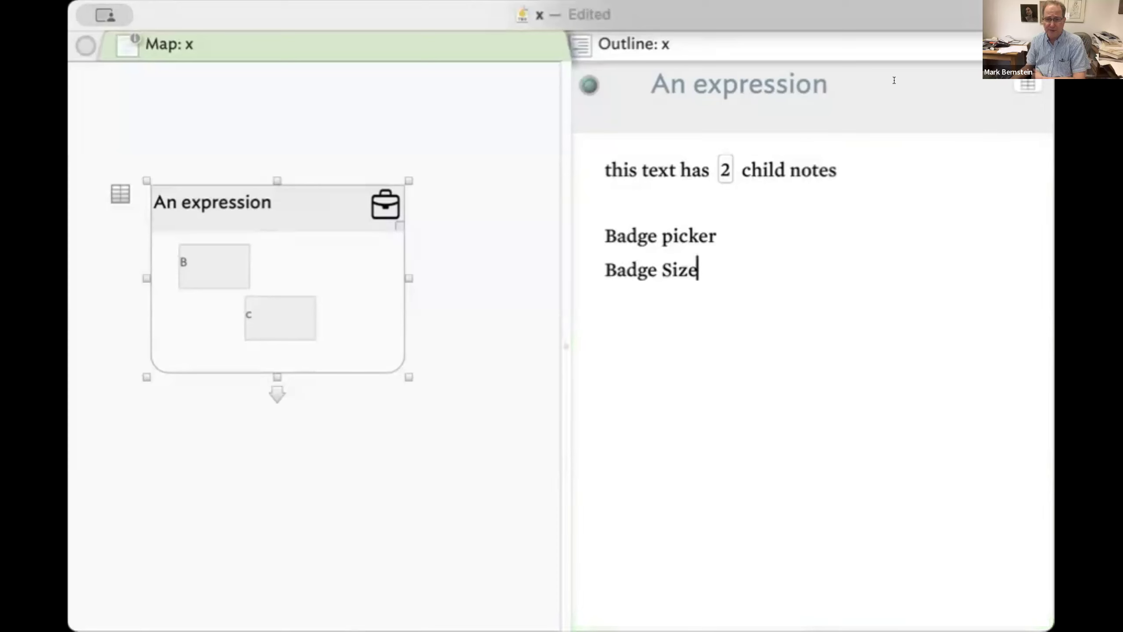
click(719, 461)
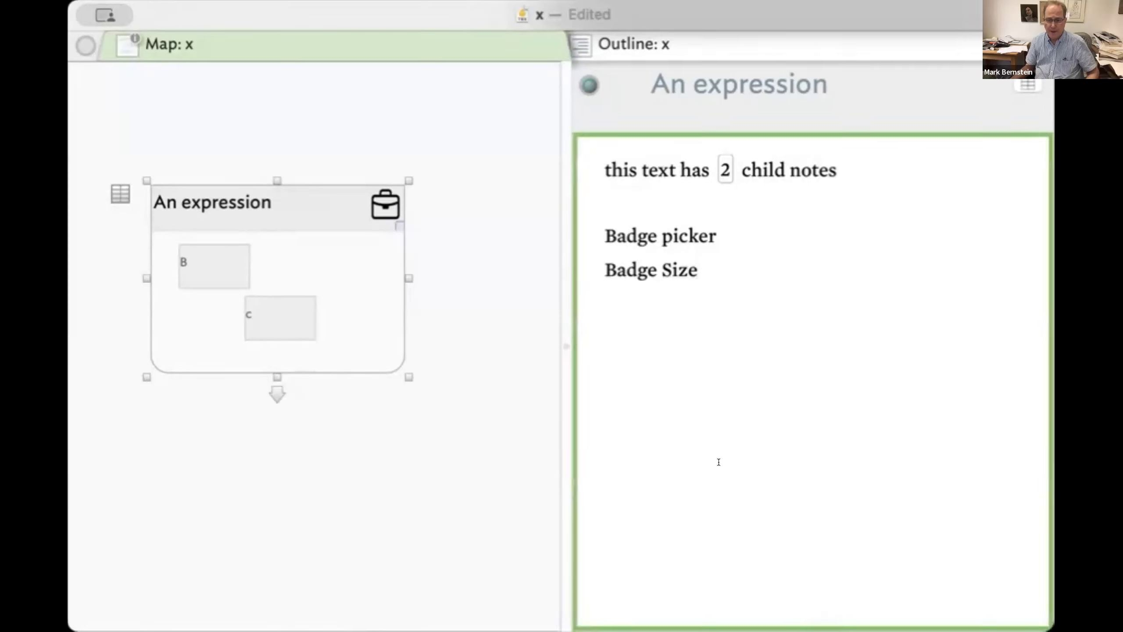
click(286, 397)
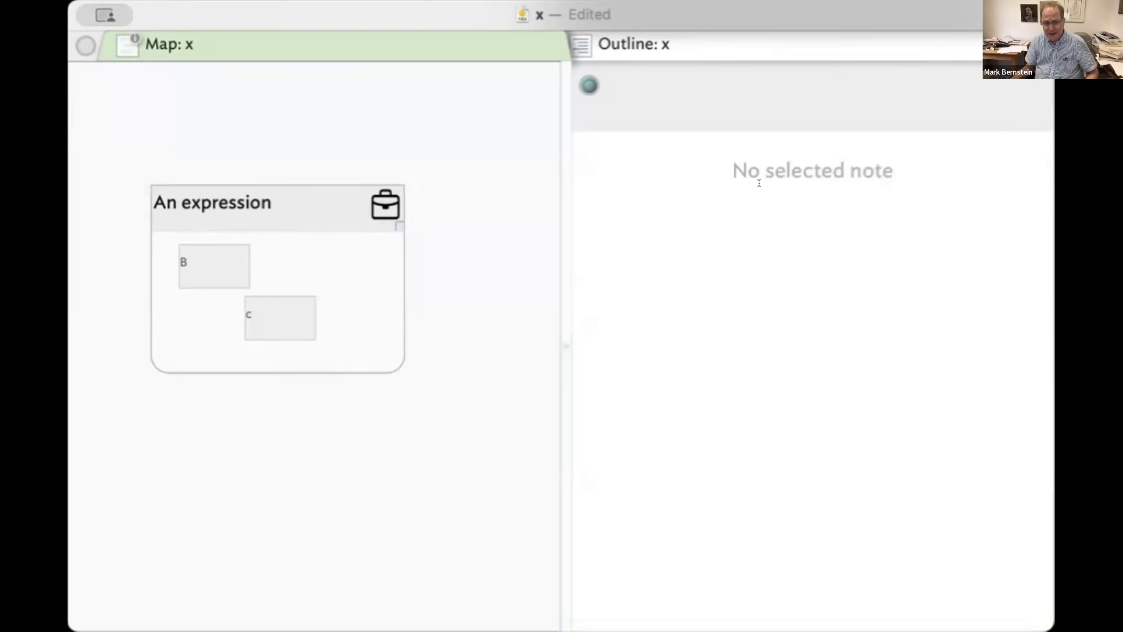
Insert an empty inline expression on a new line below "Badge Size" in the text of the "An expression" note
click(370, 286)
click(703, 321)
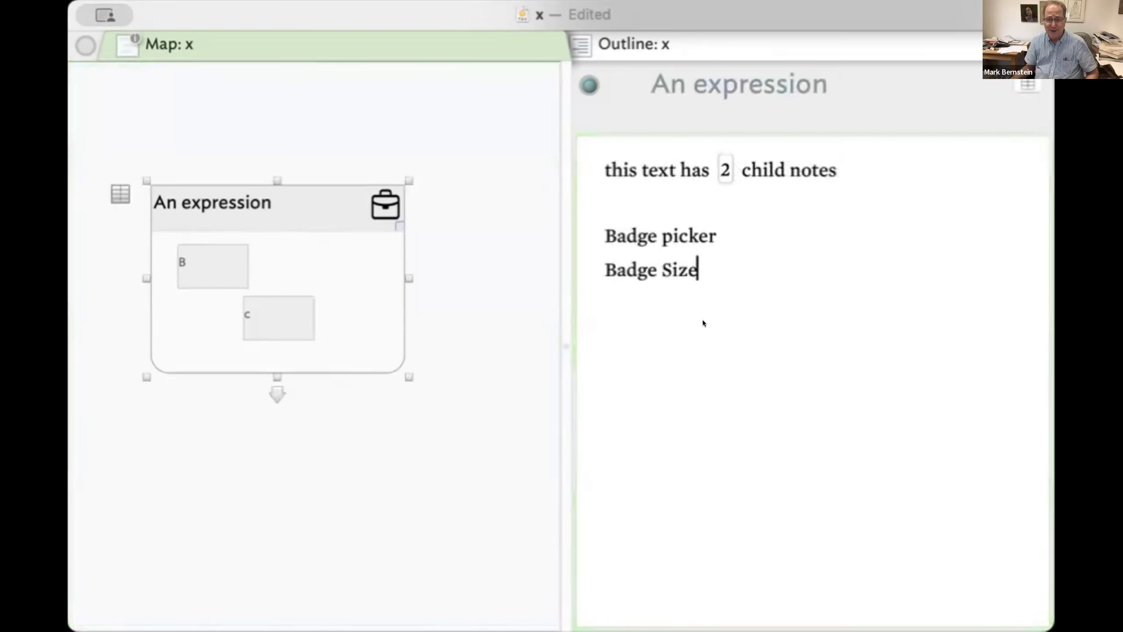
key(Return)
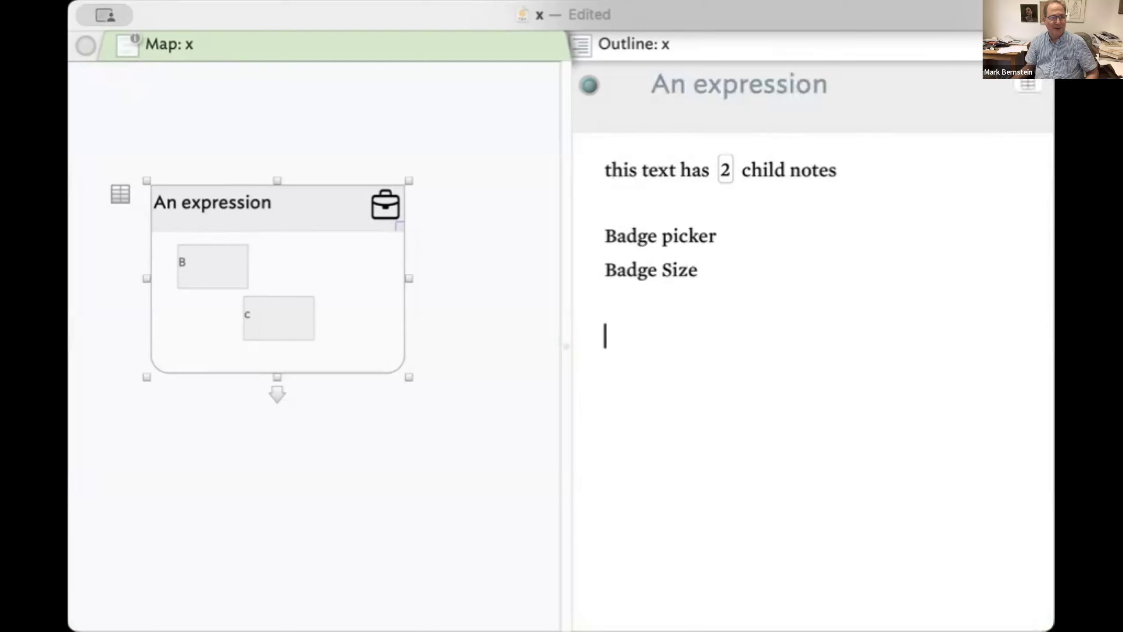
key(ctrl+equal)
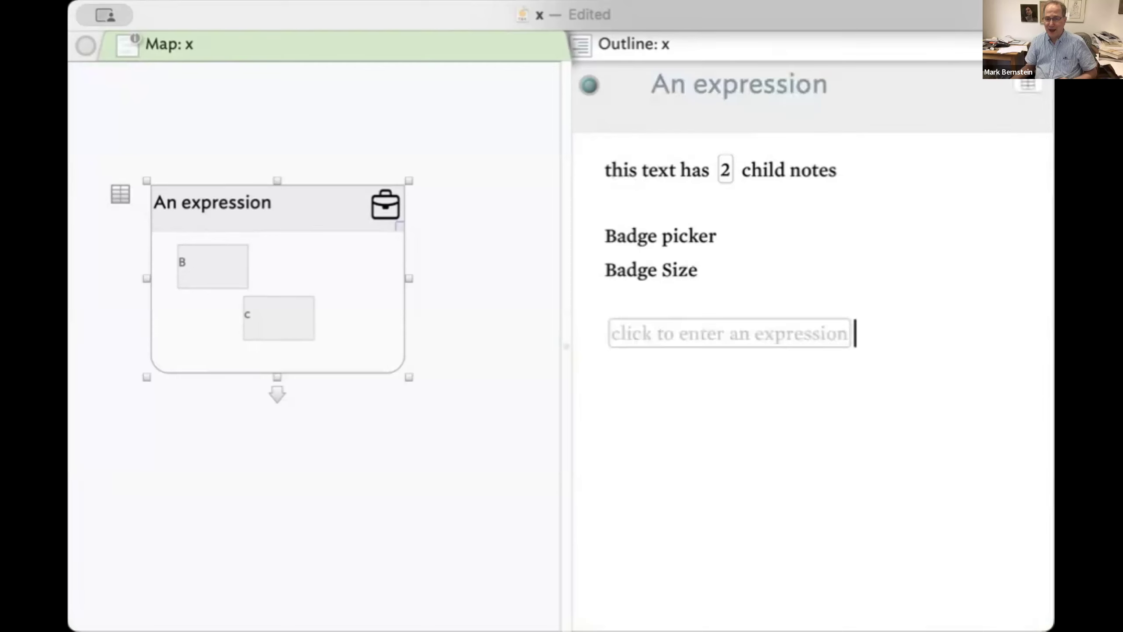
Fill the empty inline expression with a calculation combining 2 and 2, and finish editing it
click(667, 324)
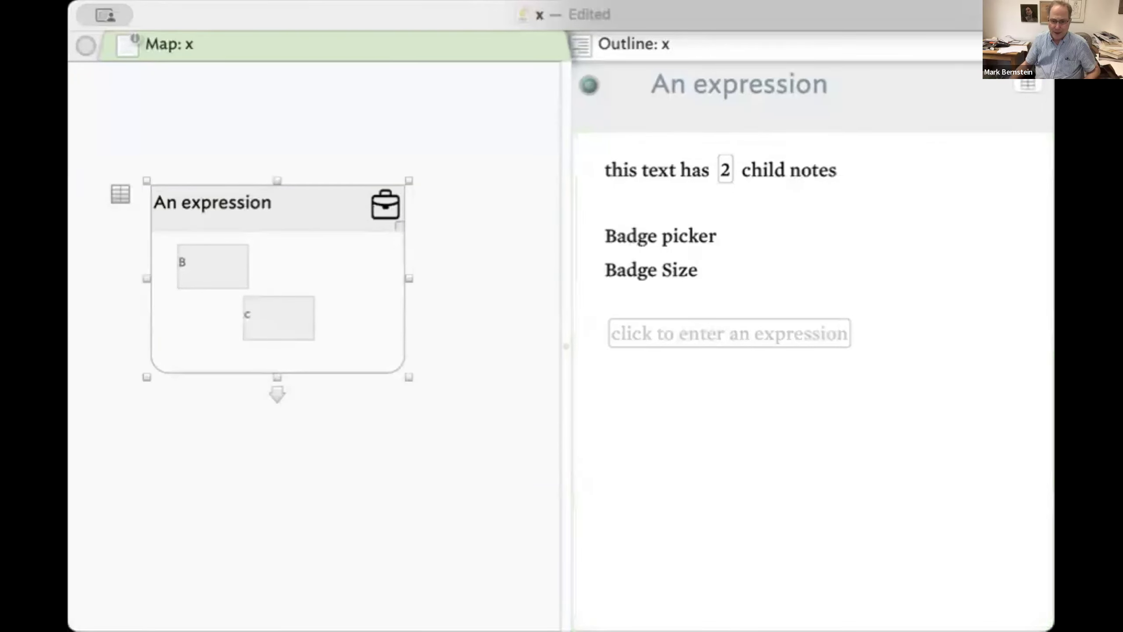
text($)
key(BackSpace)
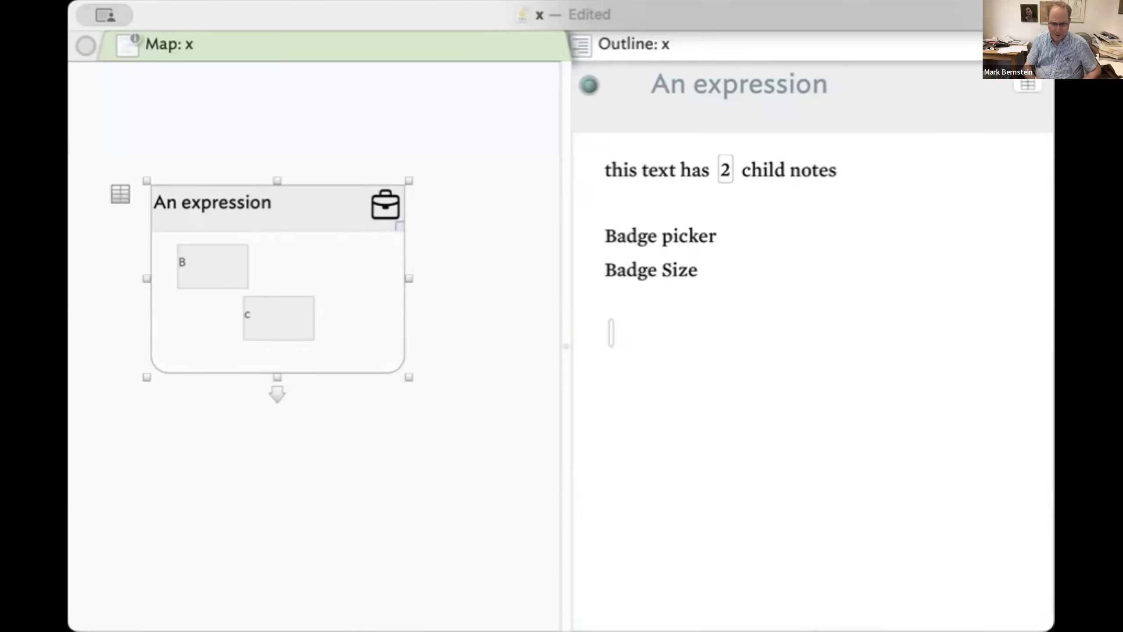
text(2)
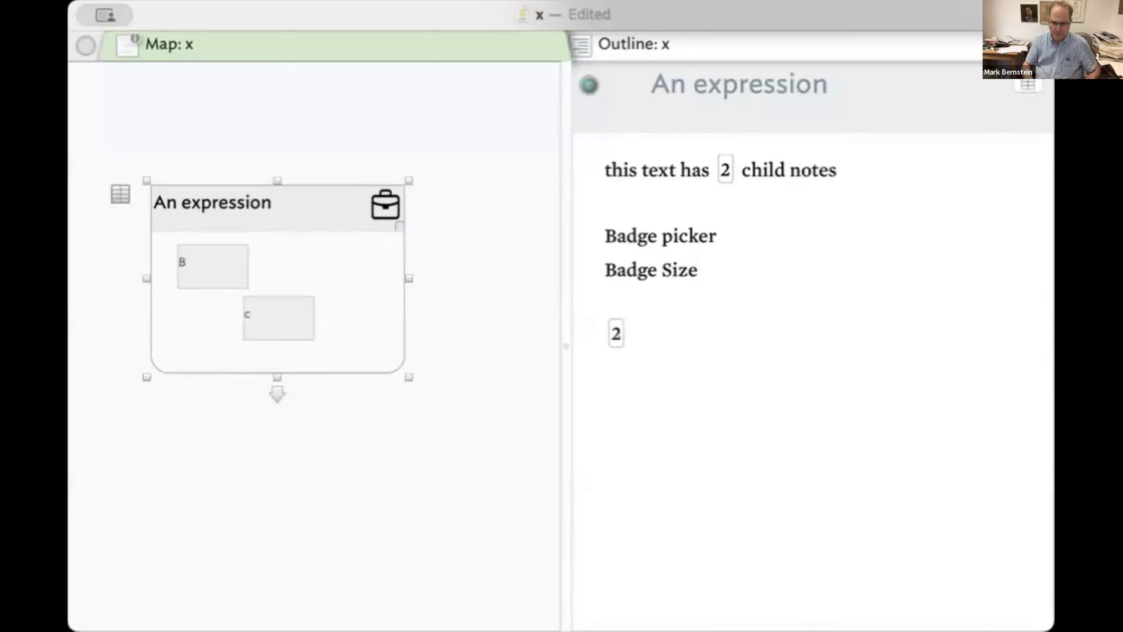
text($$)
text(2)
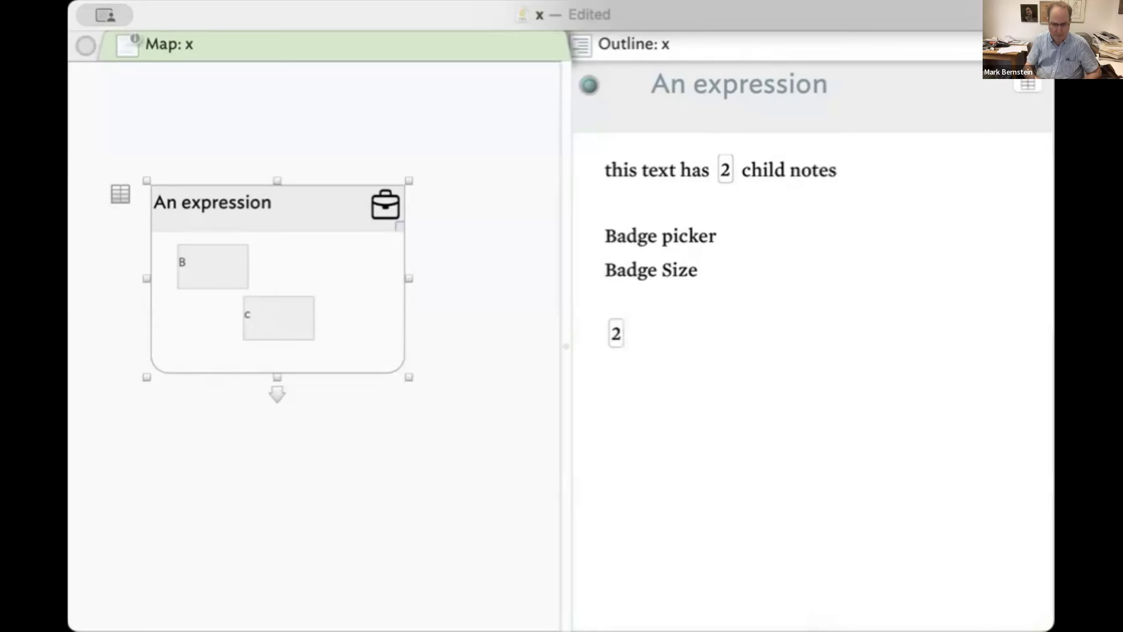
text(2)
click(667, 430)
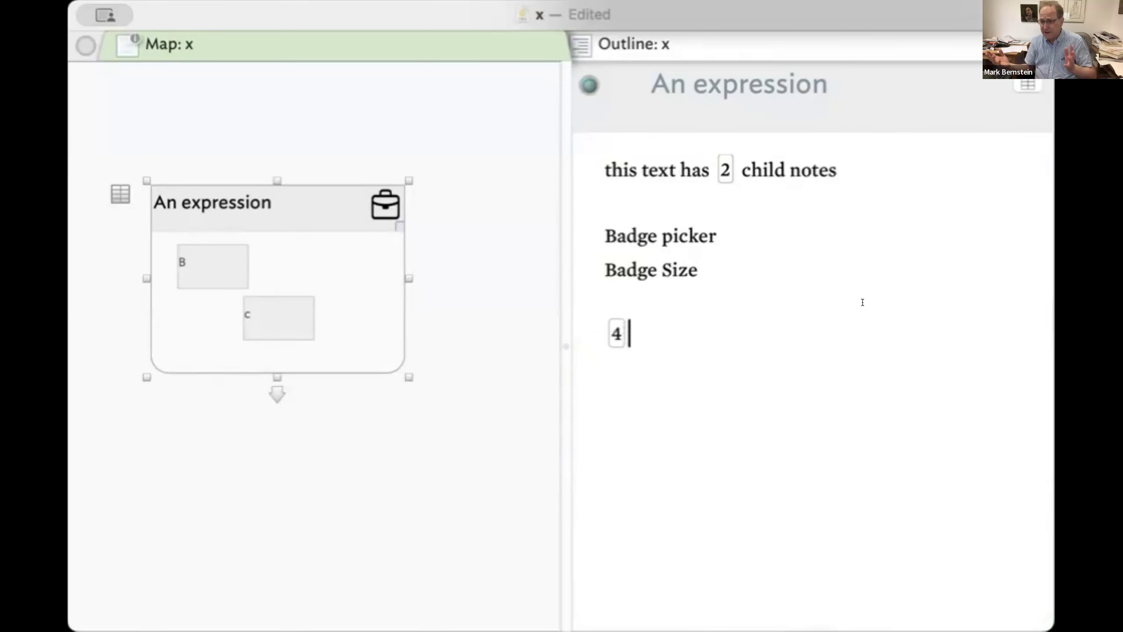
Select the new inline expression in the note text and place the text cursor directly in front of it
drag(596, 339, 584, 325)
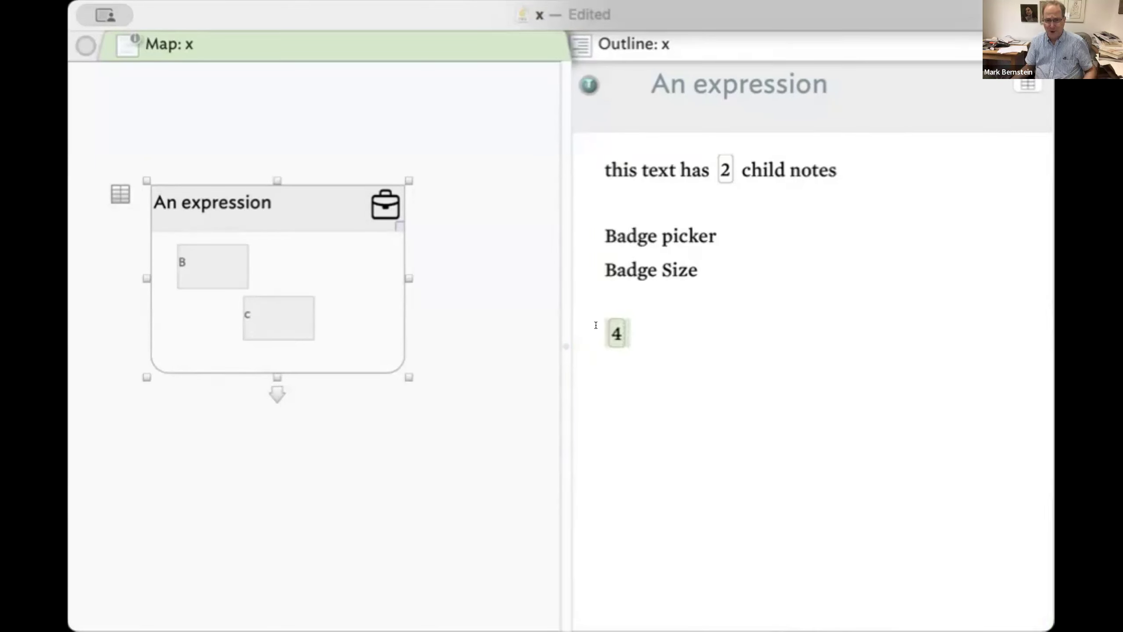
click(596, 322)
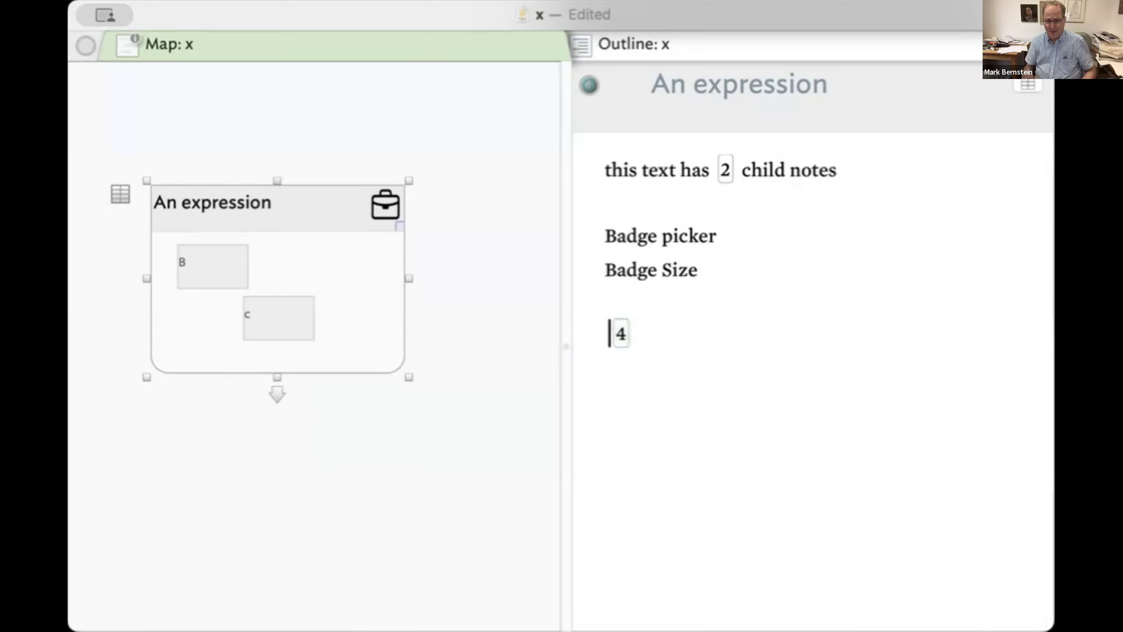
key(BackSpace)
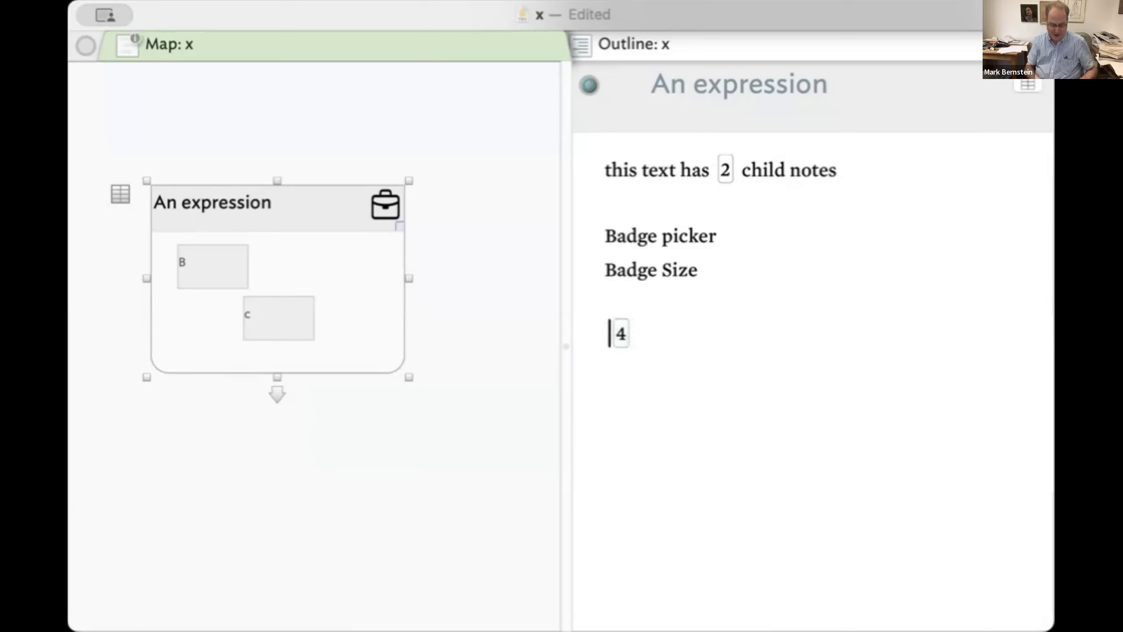
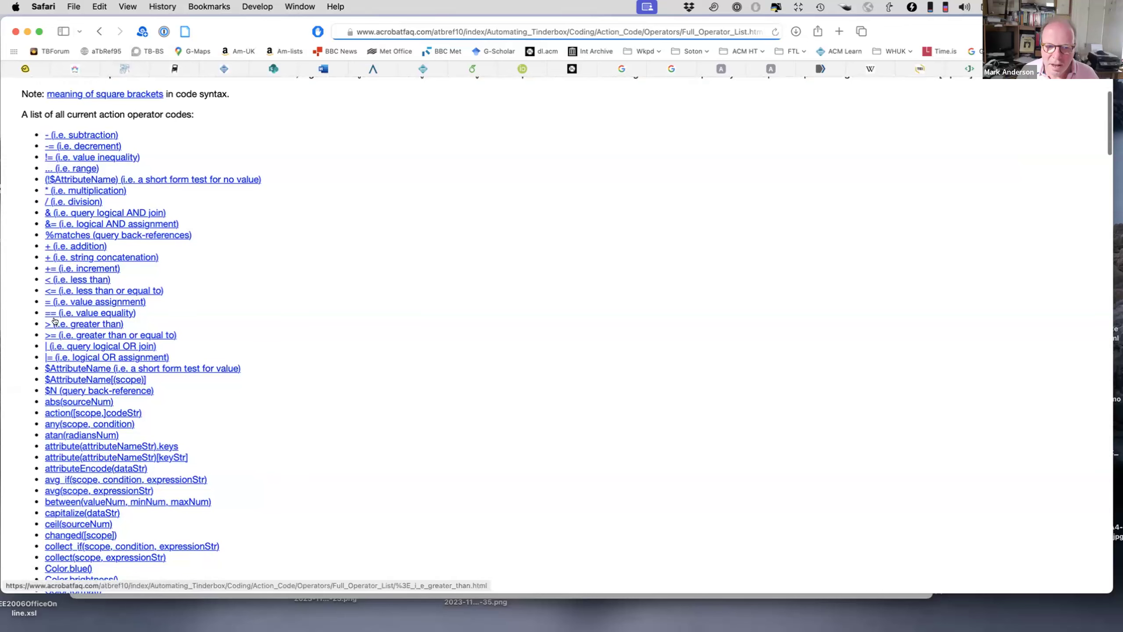
Open the "<= (i.e. less than or equal to)" operator page and examine how its < character is encoded in the page address
click(77, 288)
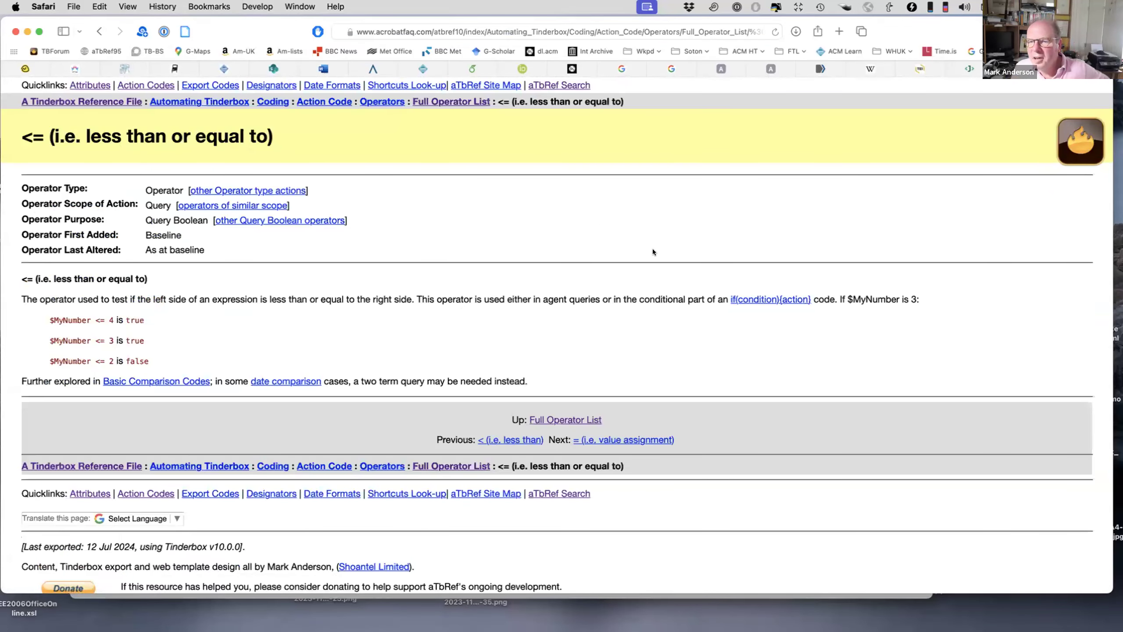
click(736, 32)
click(736, 32)
key(Right)
key(Right)
key(Right)
key(Right)
key(Right)
key(Right)
key(Right)
key(Right)
key(Right)
key(Right)
key(Right)
key(Right)
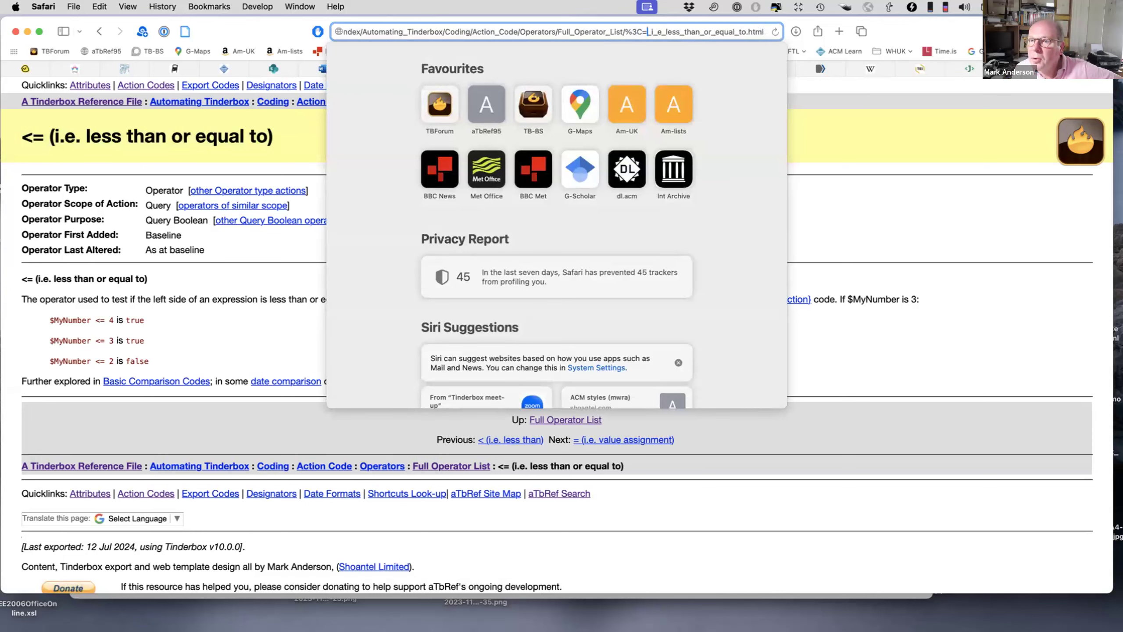
click(854, 218)
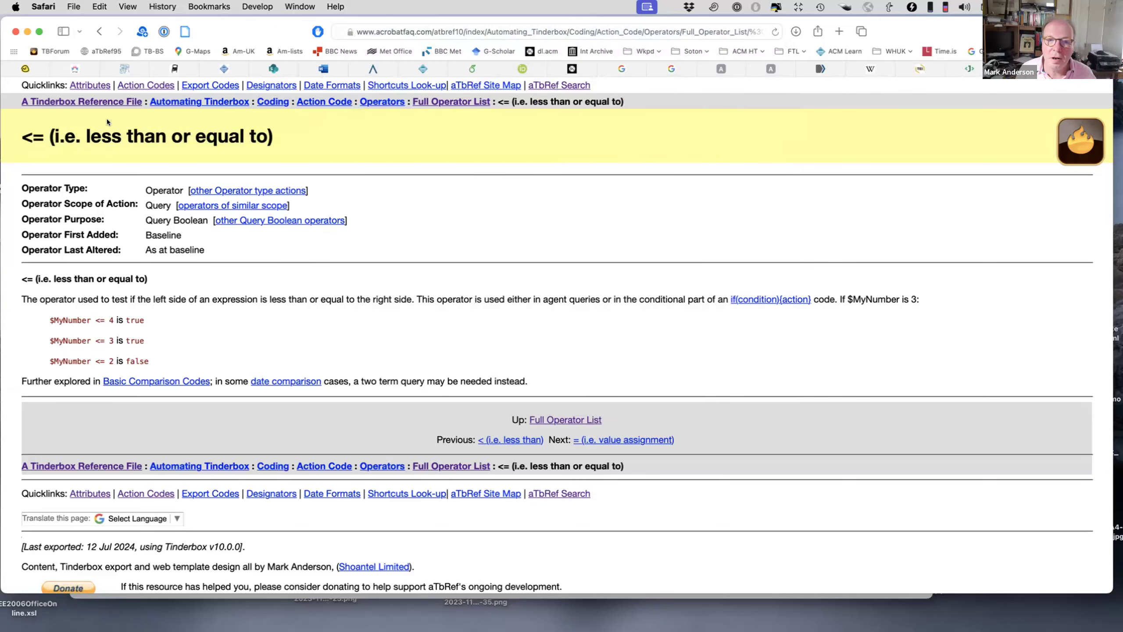
drag(21, 132, 27, 131)
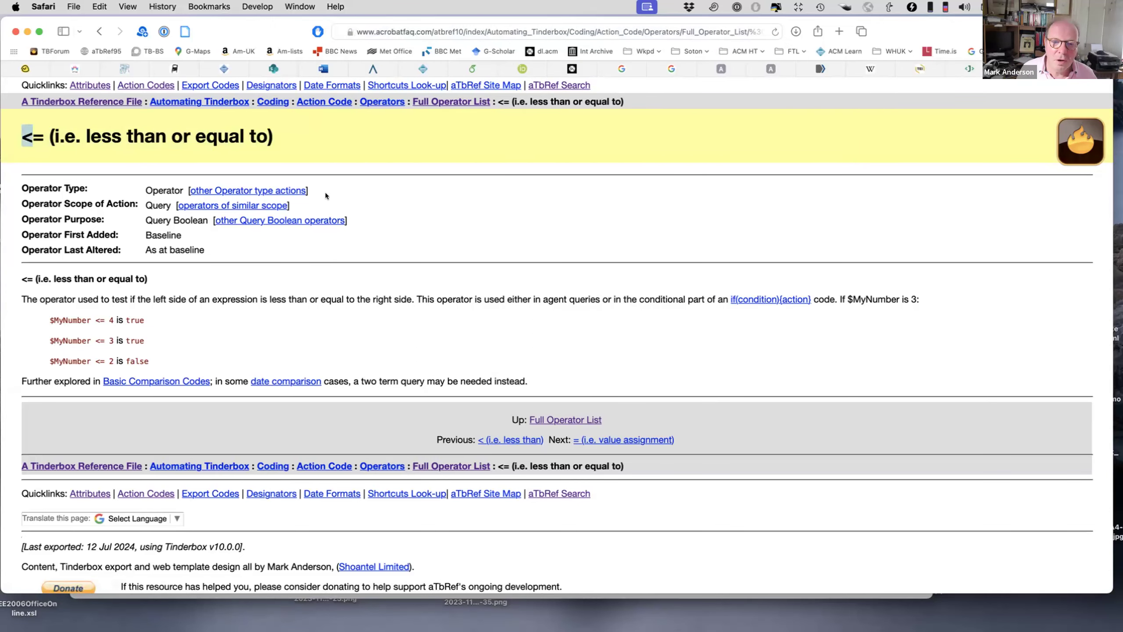
click(498, 199)
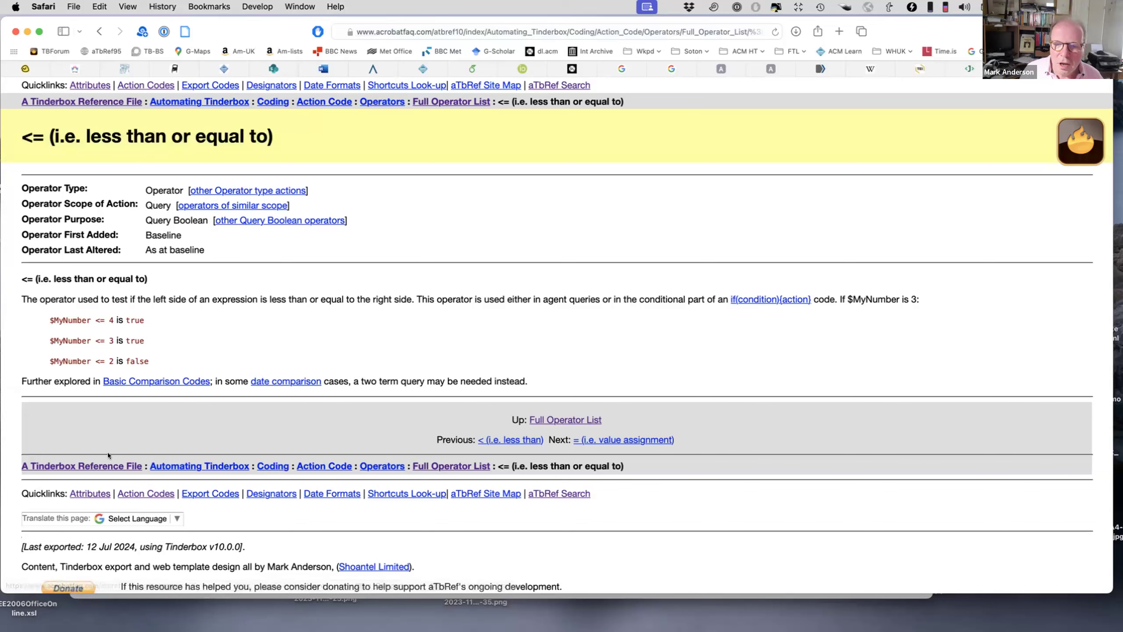
Switch to the aTbRef-10 document in Tinderbox and highlight ^value(attributeEncode($HTMLExportPath))^ in the xml_sitemap_item template
key(super+Tab)
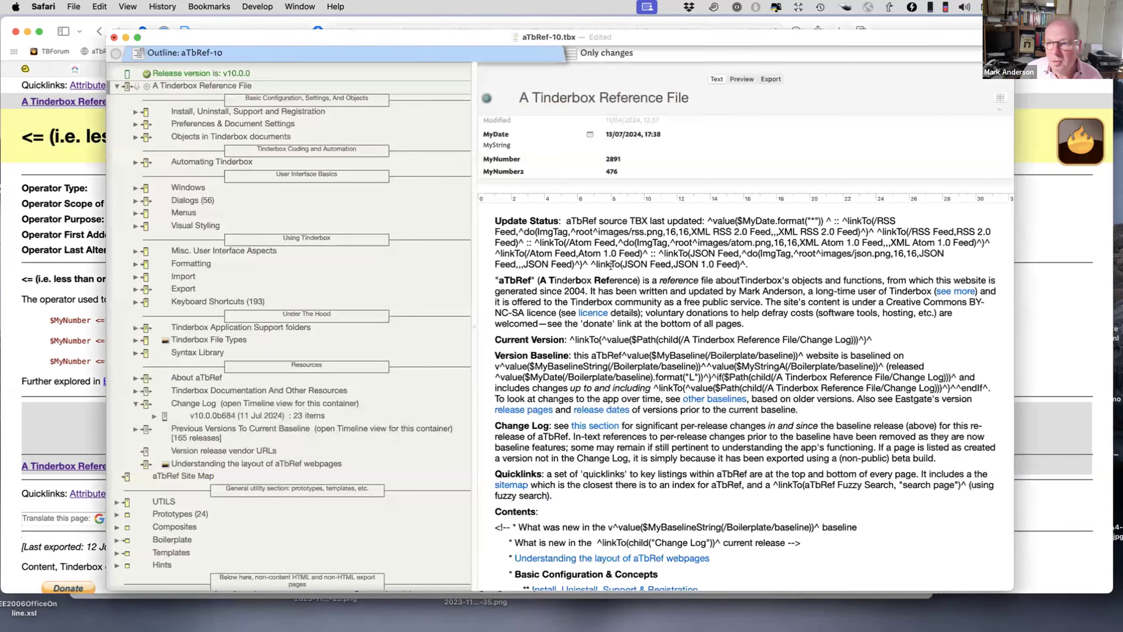
scroll(256, 301, down, 15)
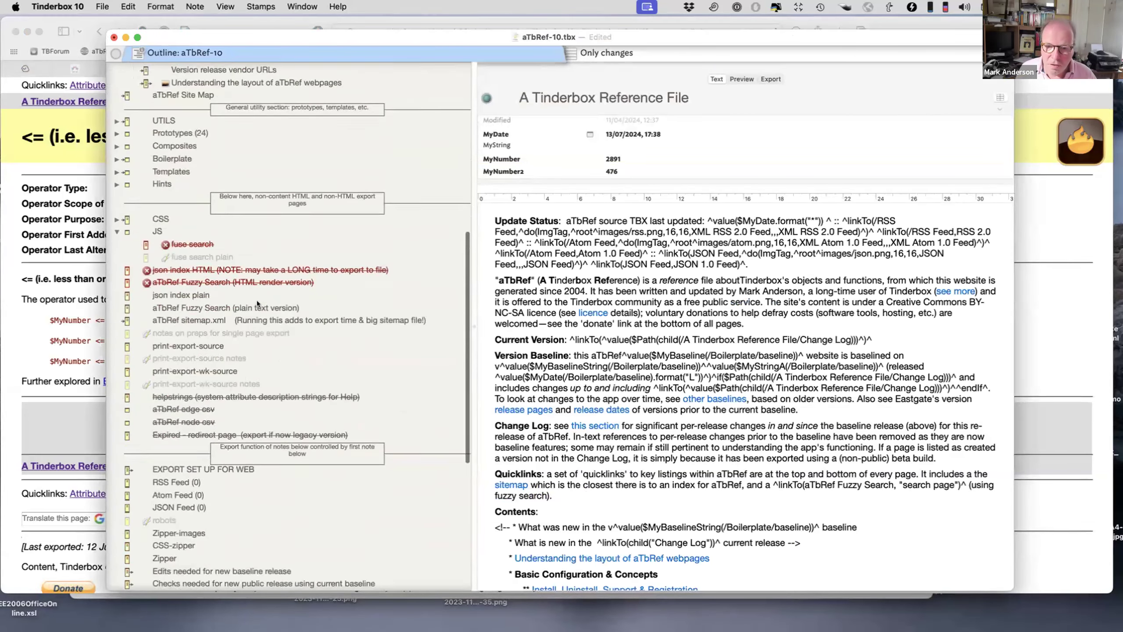
scroll(257, 304, down, 2)
scroll(170, 349, down, 2)
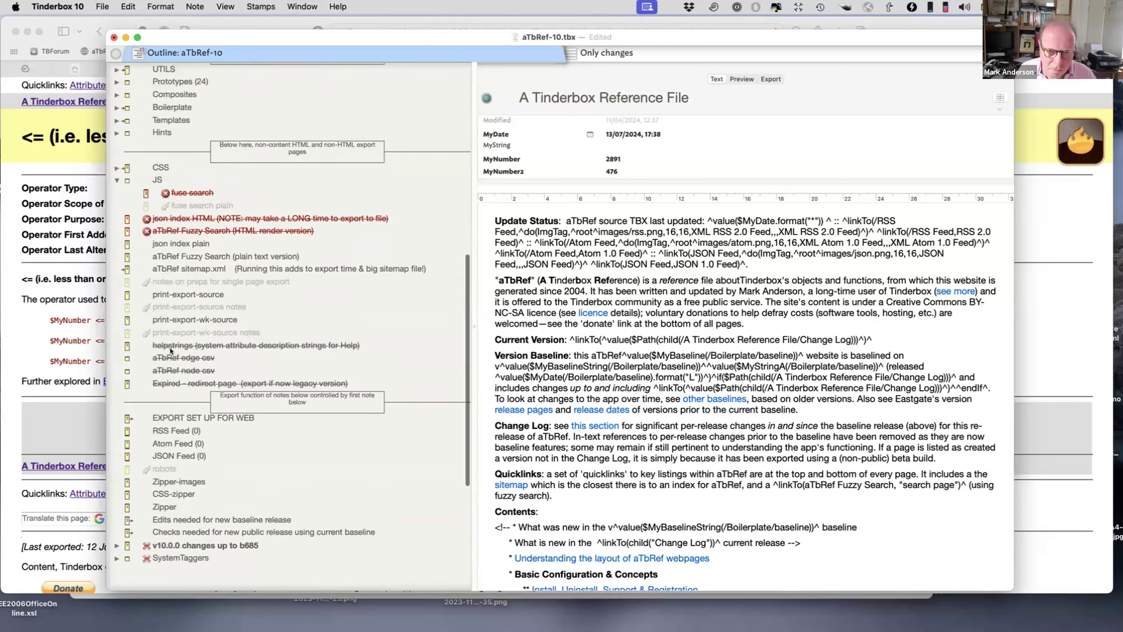
scroll(170, 348, up, 2)
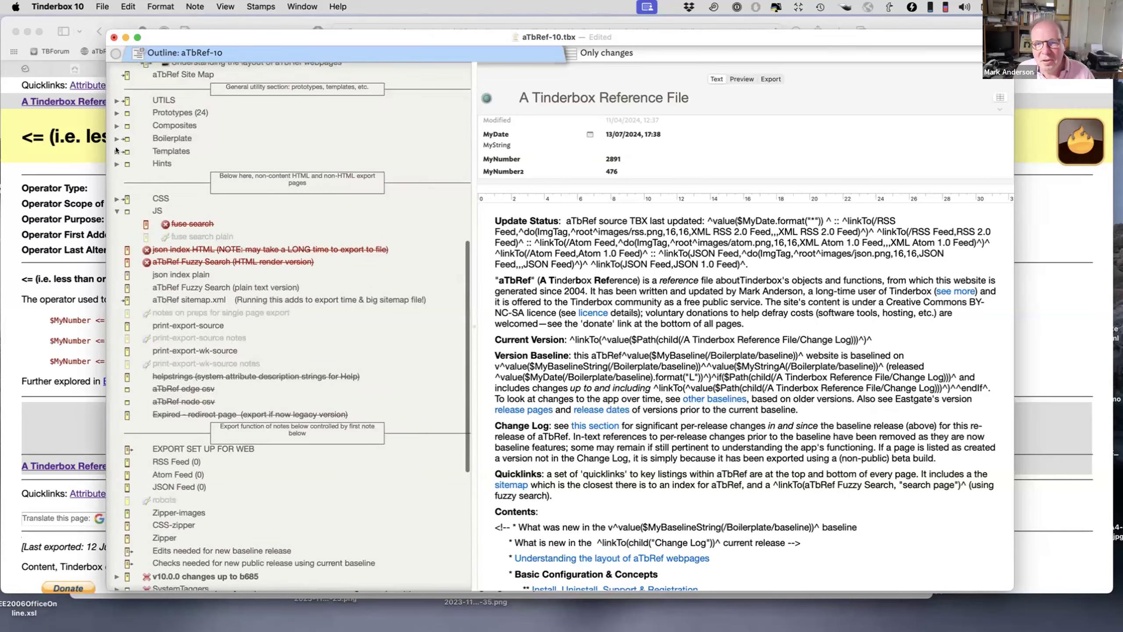
click(117, 151)
scroll(200, 174, down, 6)
click(223, 466)
scroll(265, 354, down, 5)
drag(556, 222, 786, 221)
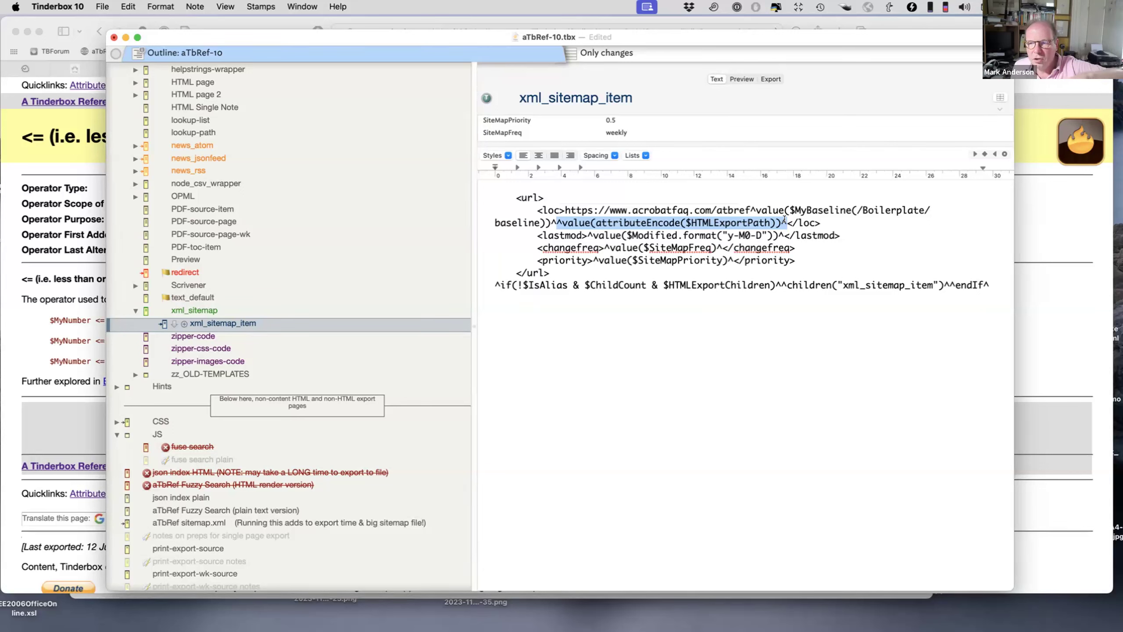
Switch to Safari and view the $AttributeName[(scope)] page from the Full Operator List
click(62, 420)
click(451, 102)
click(62, 283)
scroll(71, 283, down, 5)
scroll(71, 283, up, 5)
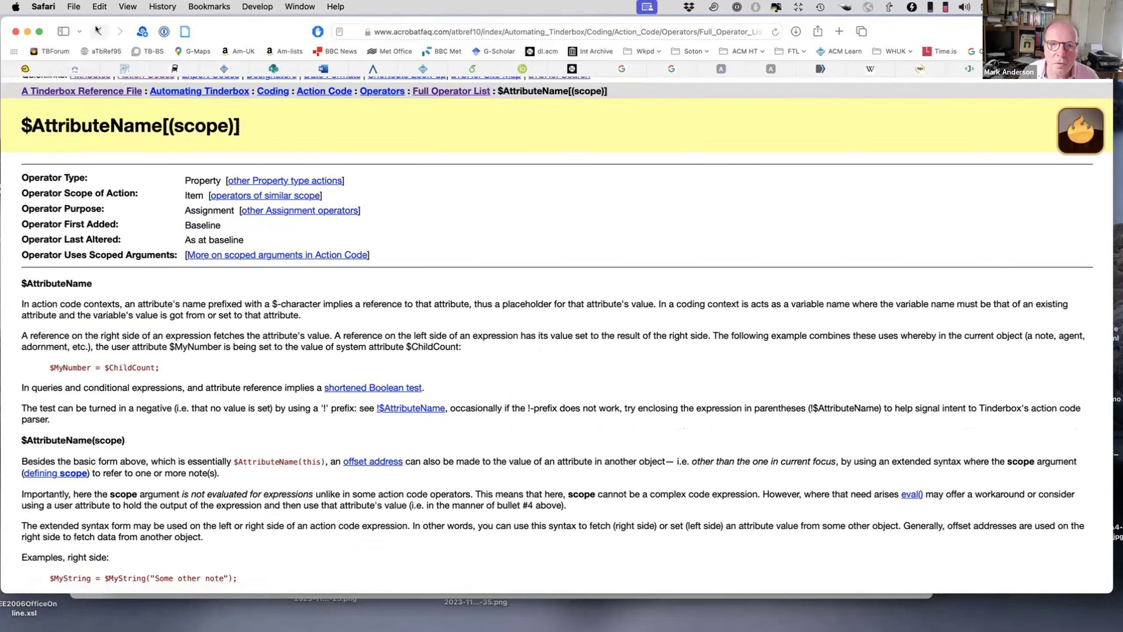
click(99, 32)
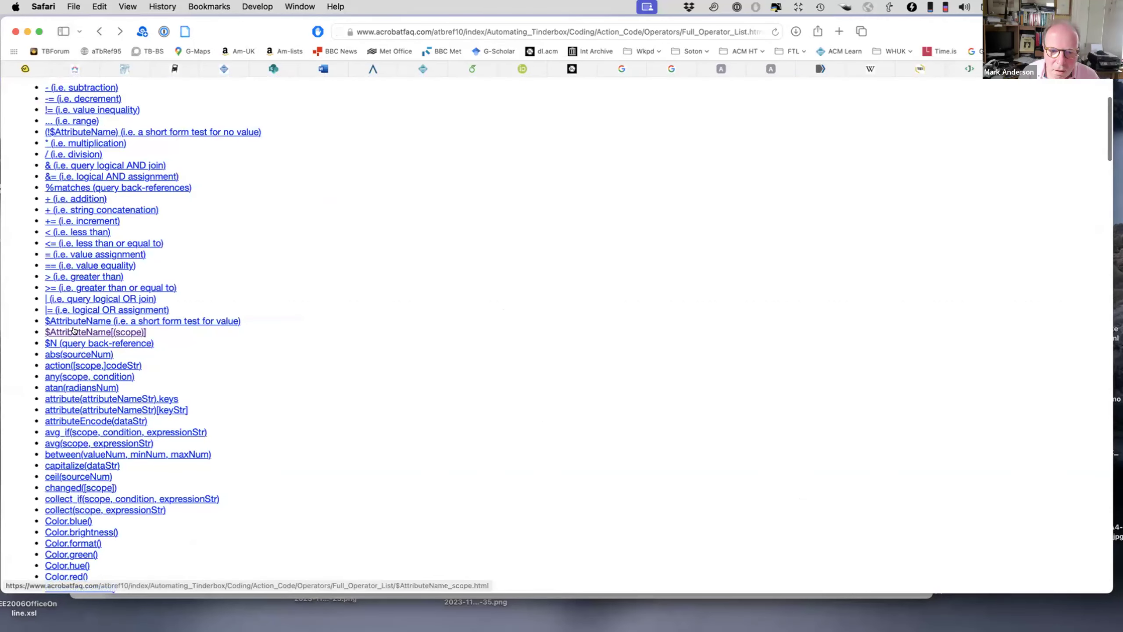
Look through the Full Operator List and open the attributeEncode(dataStr) page
scroll(66, 395, down, 15)
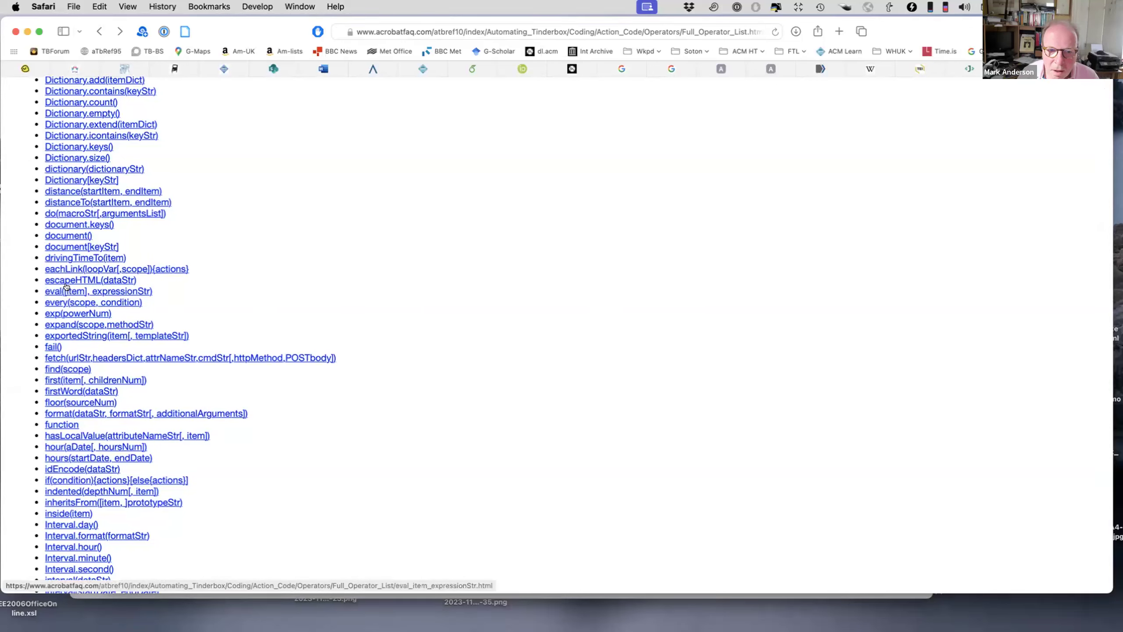
scroll(73, 296, up, 10)
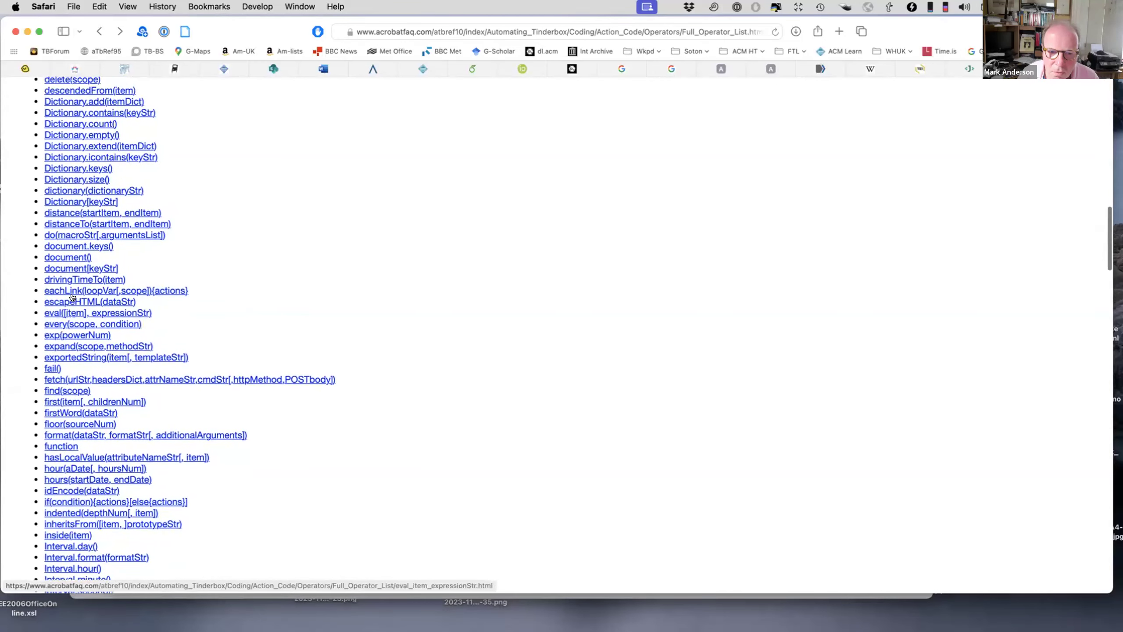
scroll(72, 296, up, 10)
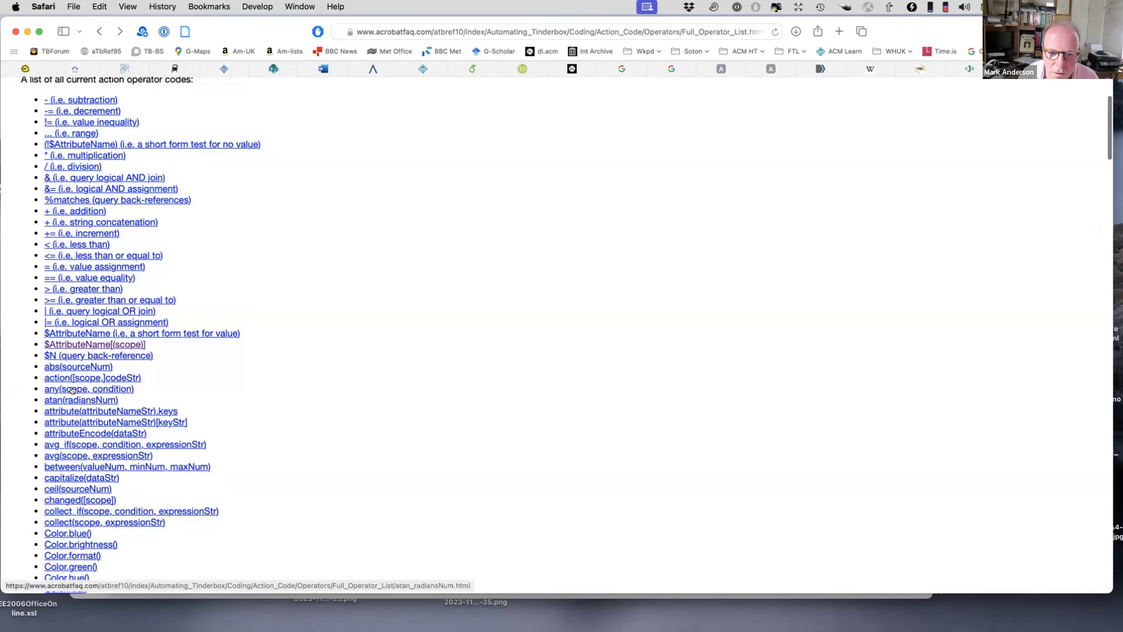
click(67, 428)
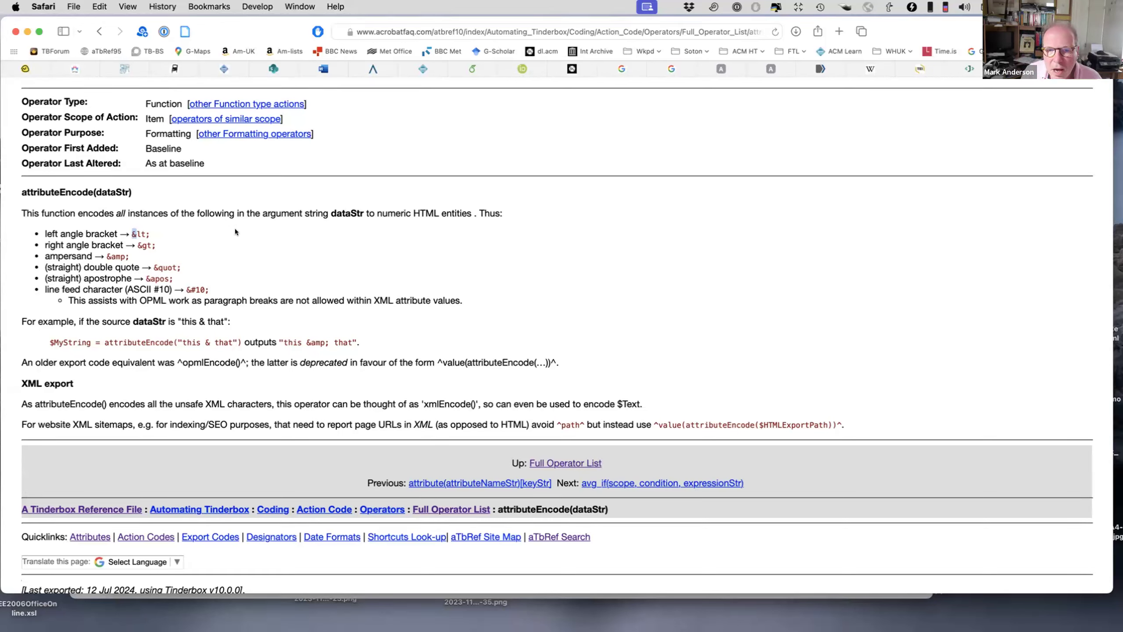
Highlight the &lt; entity listed for the left angle bracket on the attributeEncode(dataStr) page
drag(131, 233, 152, 233)
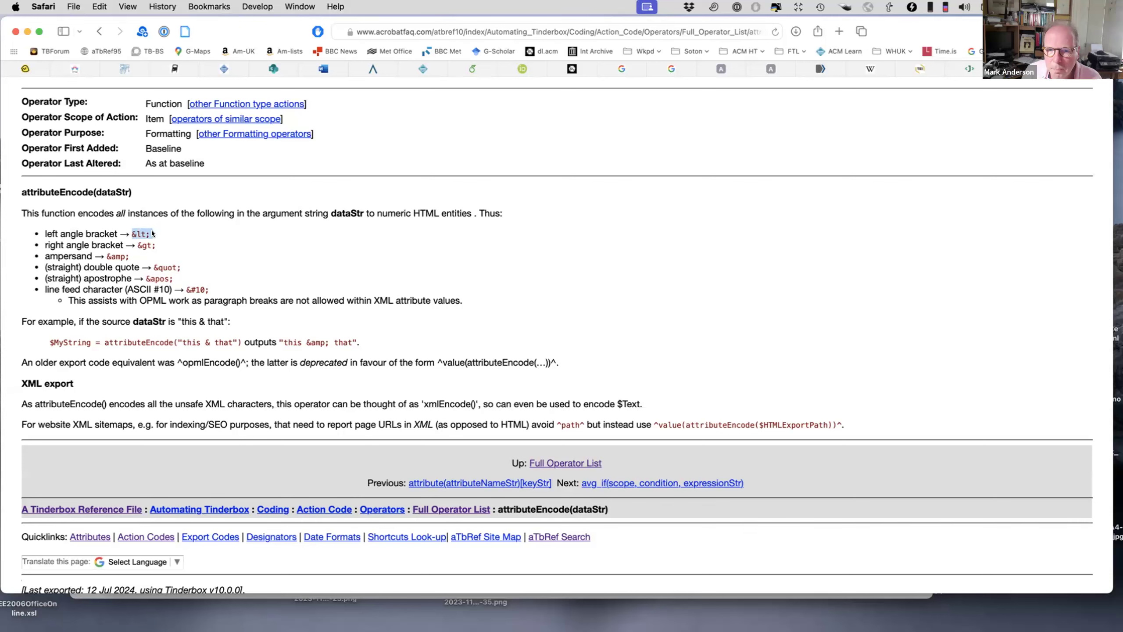
click(153, 233)
scroll(153, 233, down, 1)
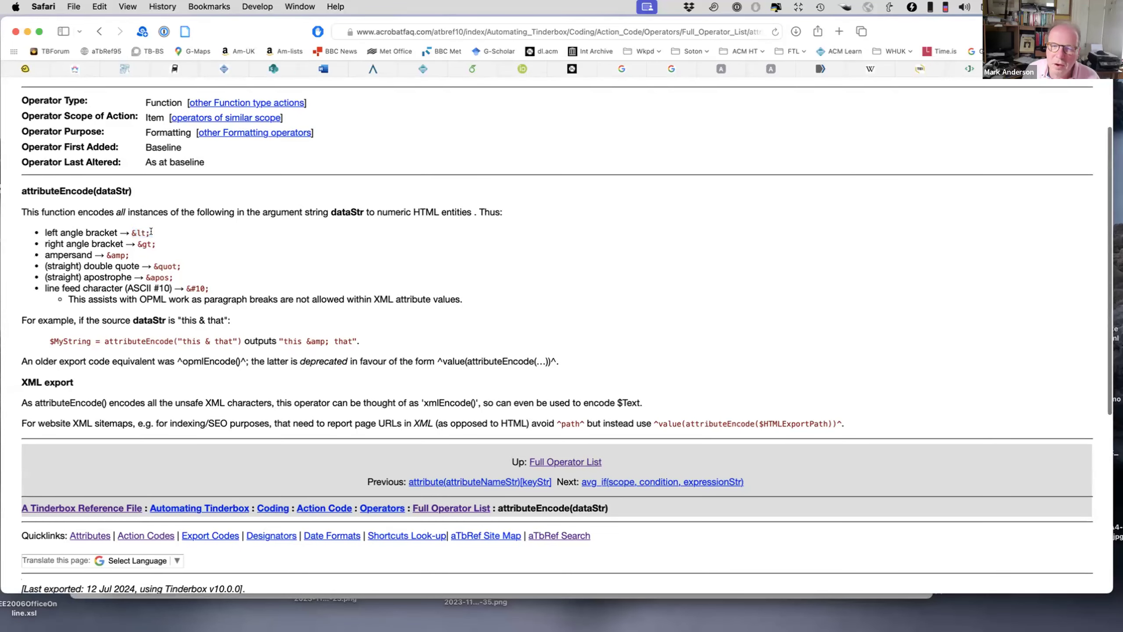
drag(130, 231, 146, 230)
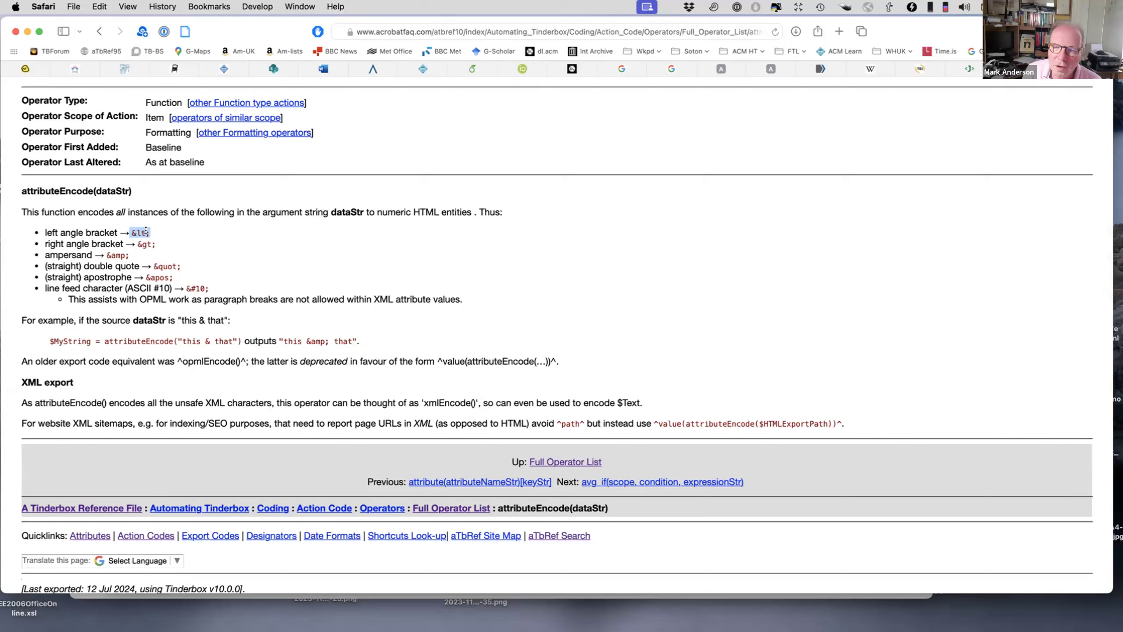
Compare the xml_sitemap_item template in Tinderbox with the attributeEncode(dataStr) page, ending back in the template
key(super+Tab)
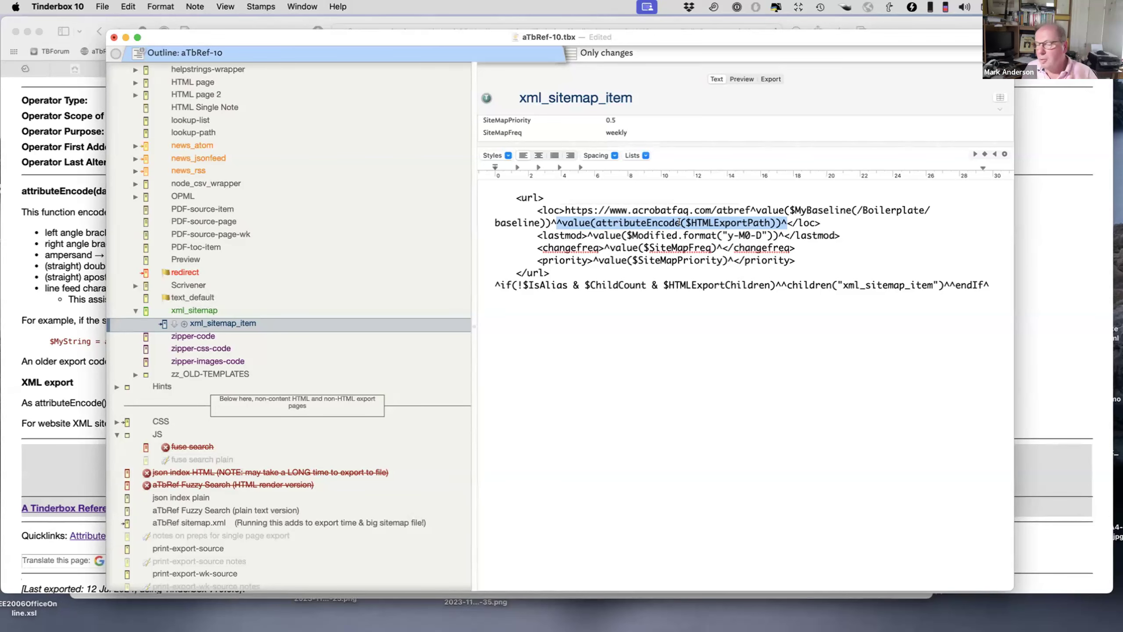
click(52, 256)
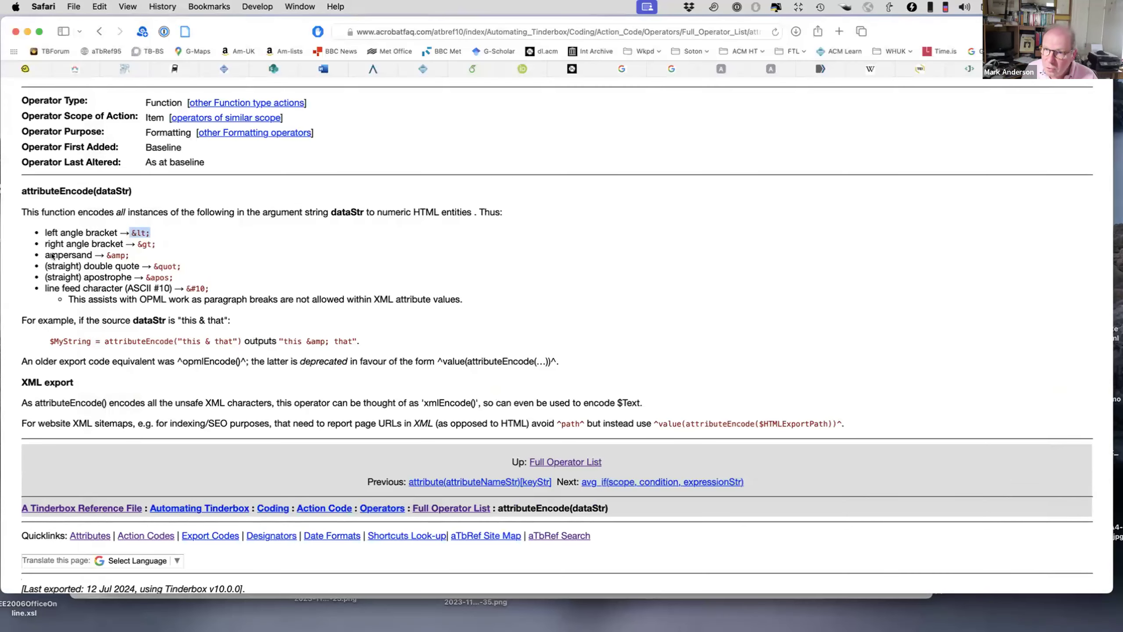
scroll(70, 252, up, 4)
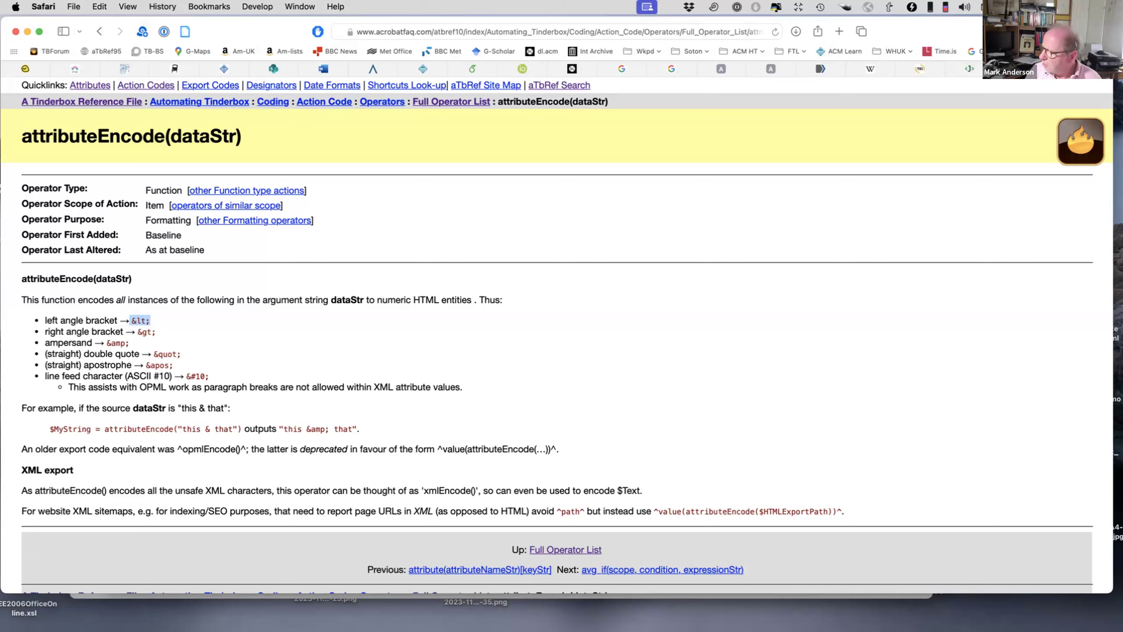
key(super+Tab)
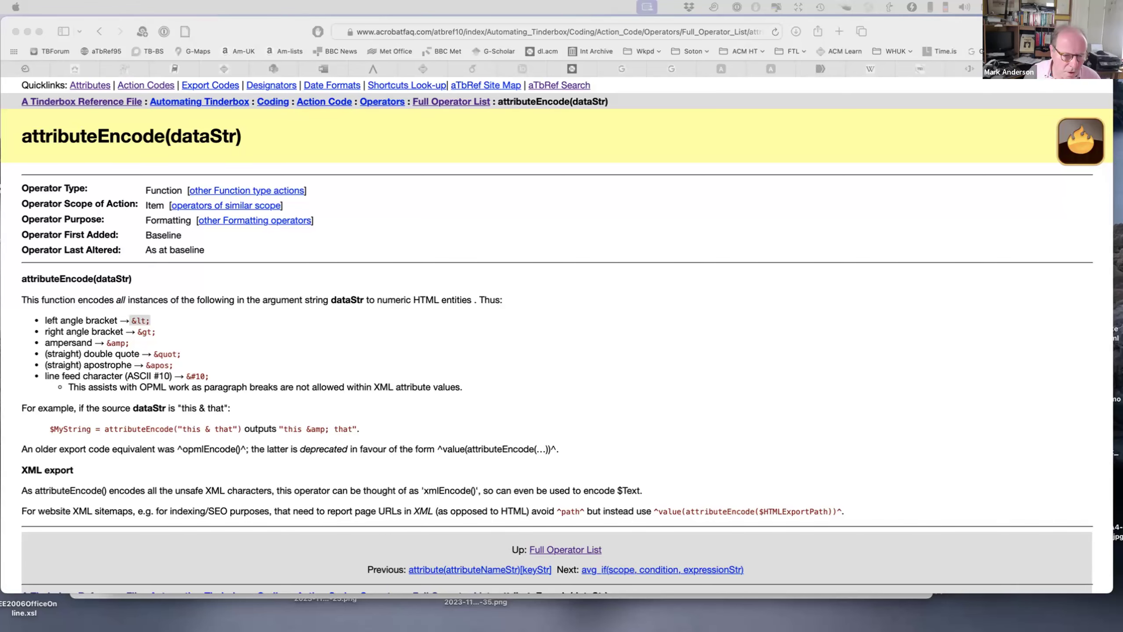
key(super+Tab)
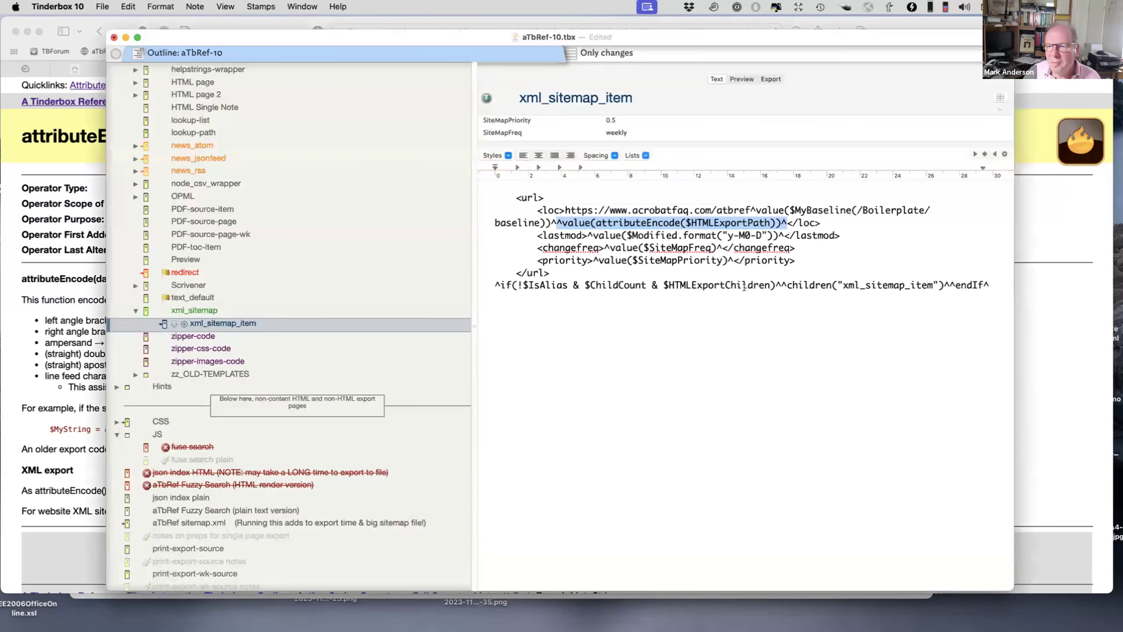
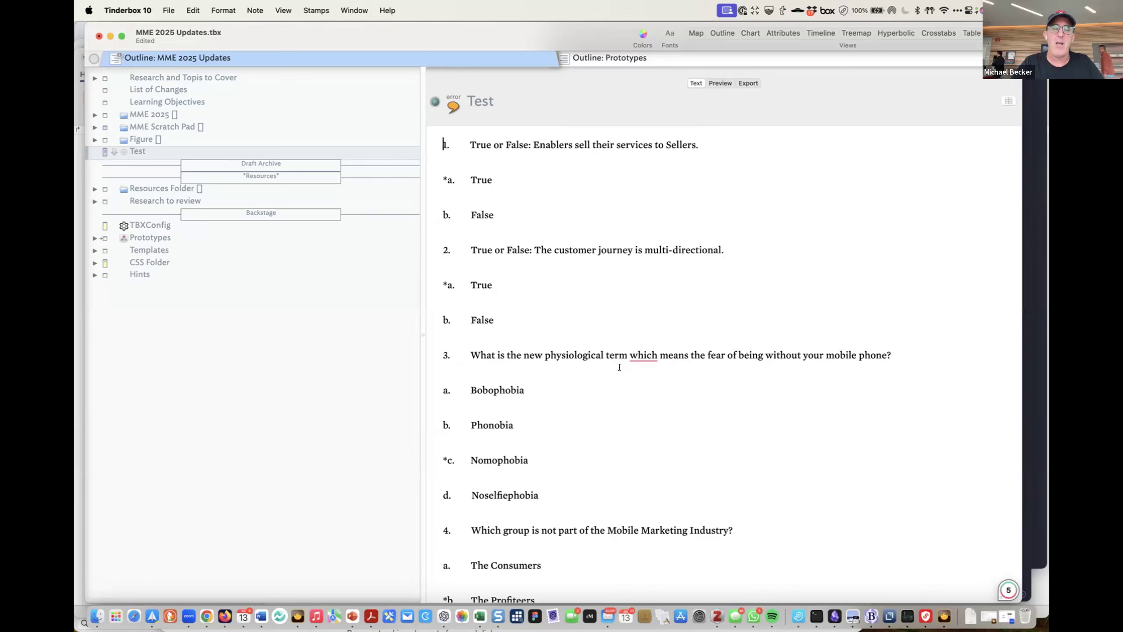
Switch to the Chapter 1 document in Word and insert two empty paragraphs between the Heading 1 text and Heading 2
key(super+Tab)
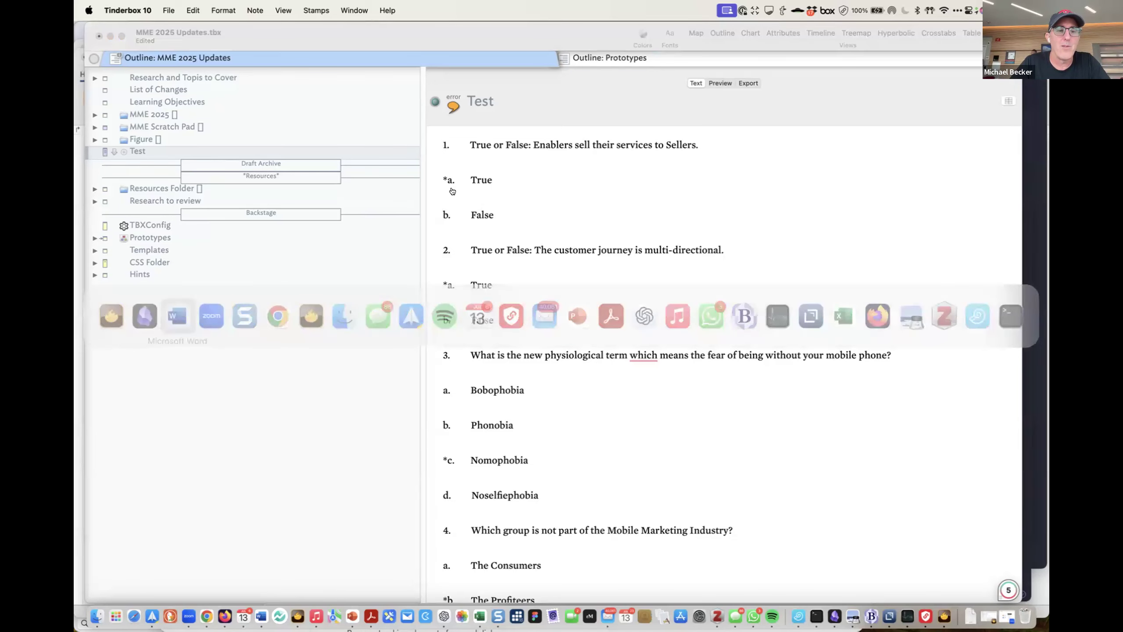
key(super+Tab)
click(449, 409)
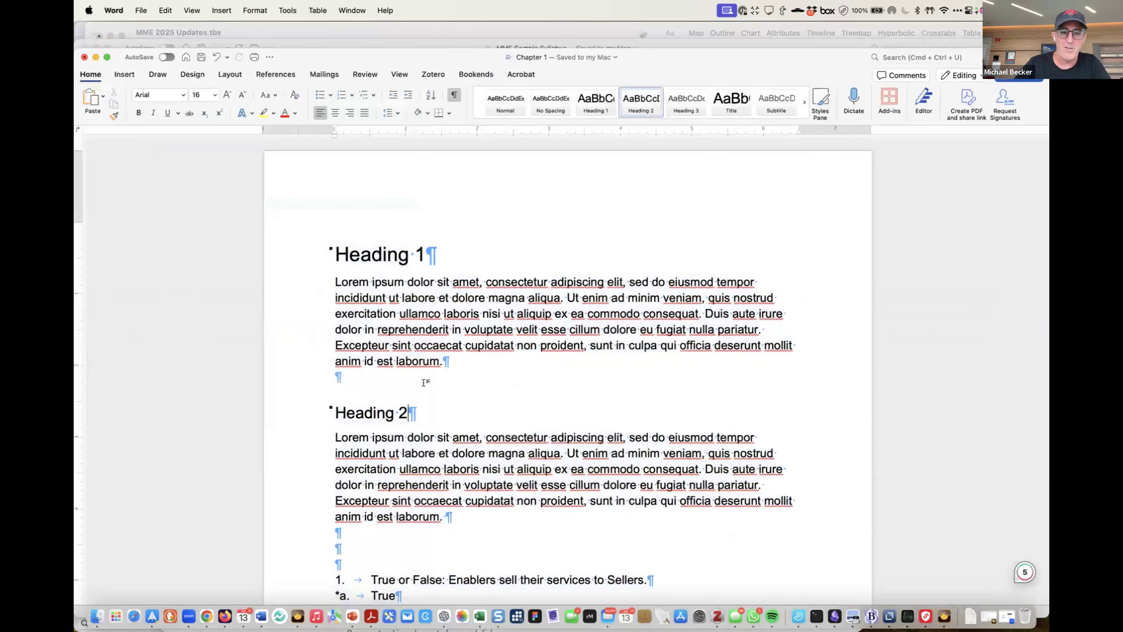
click(427, 382)
key(Return)
key(Return)
key(super+Tab)
key(super+Tab)
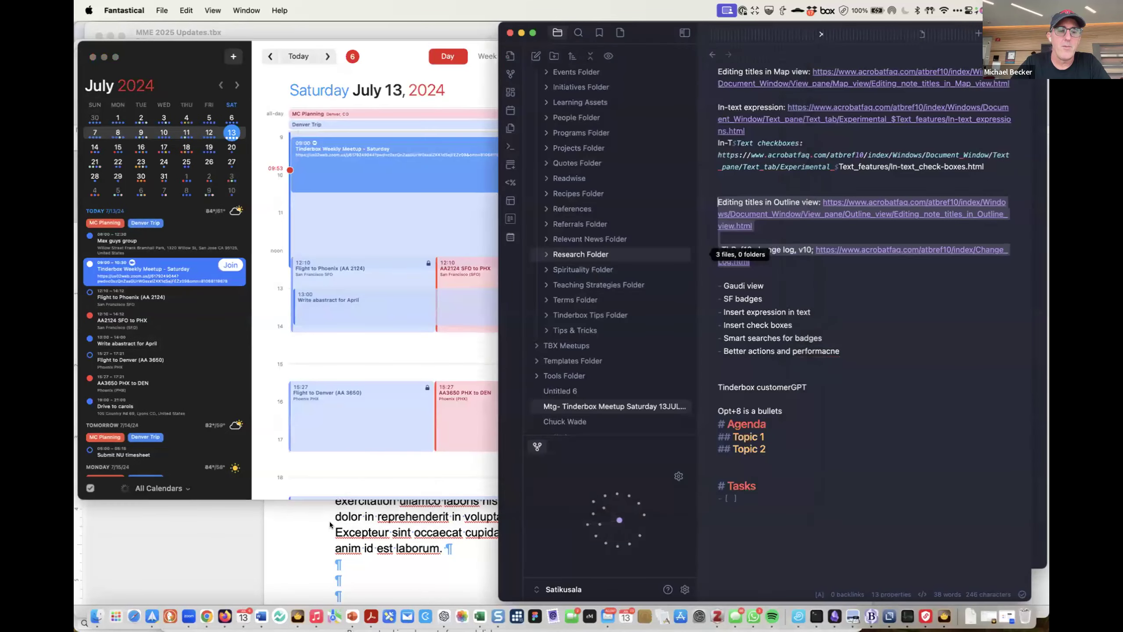
click(330, 522)
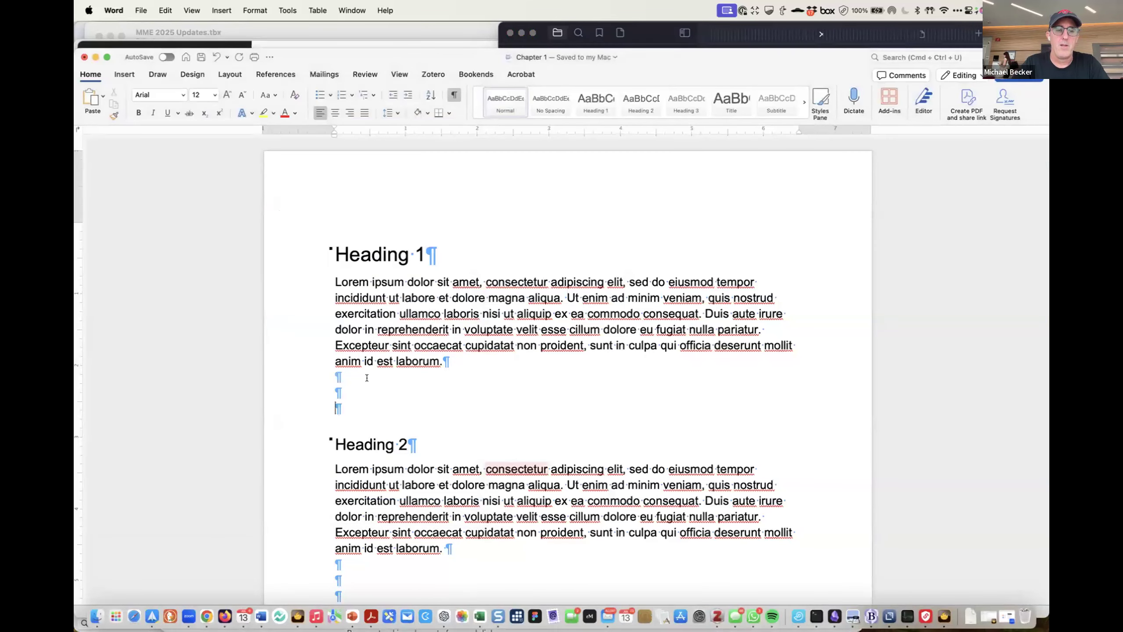
click(363, 392)
text(www.ea)
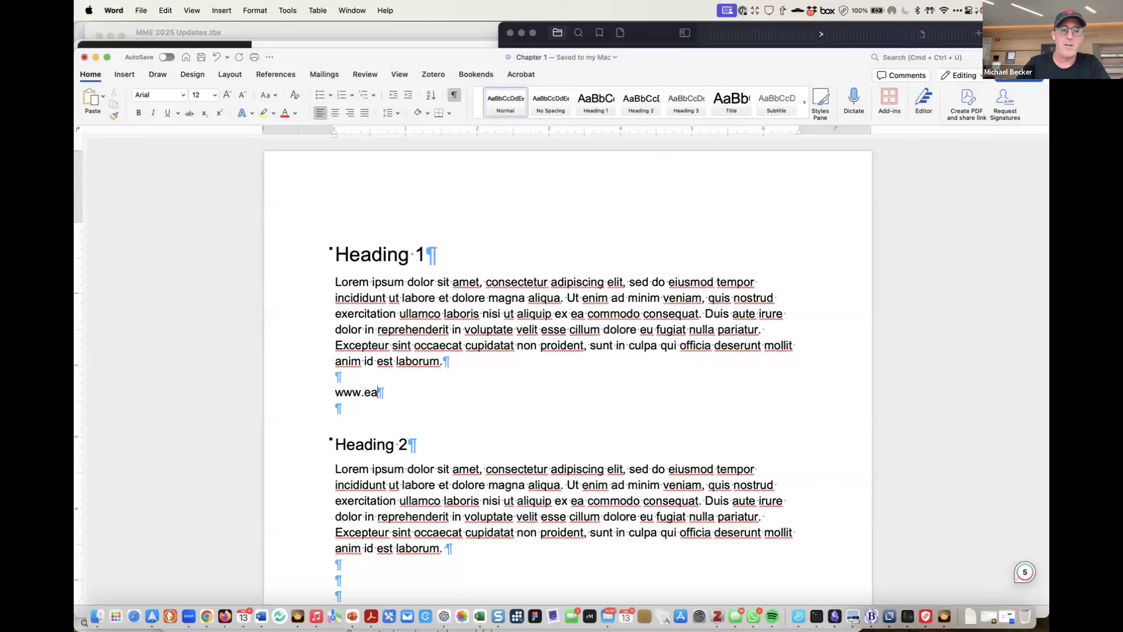
text(stgagte)
key(BackSpace)
key(BackSpace)
key(BackSpace)
text(te.com)
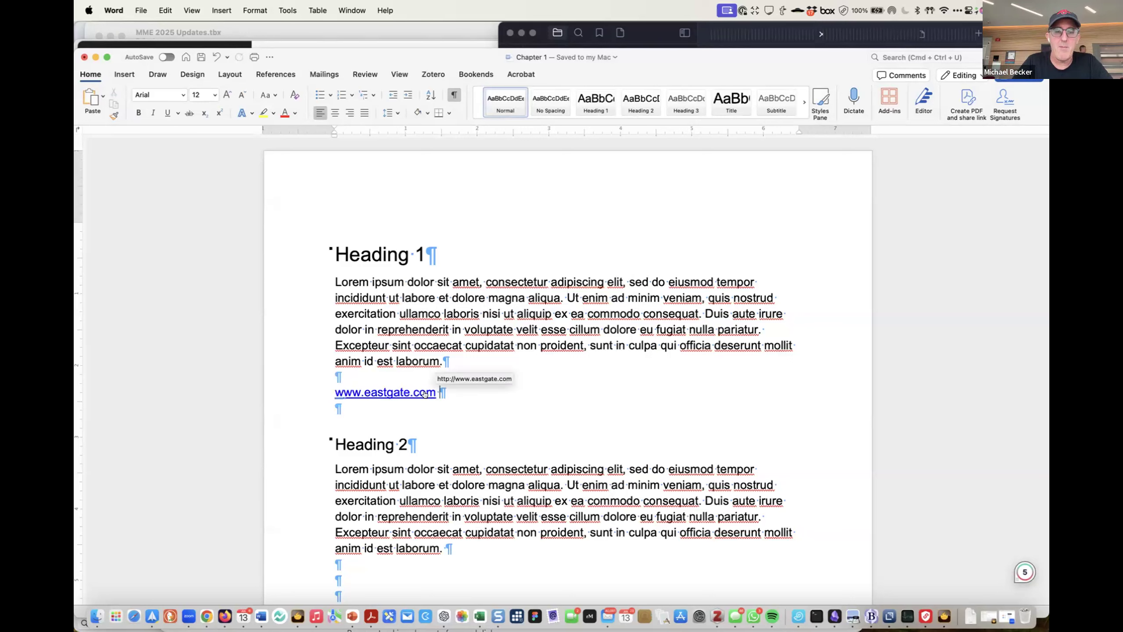
shift+click(328, 241)
key(super+c)
key(super+Tab)
key(super+Tab)
key(super+Tab)
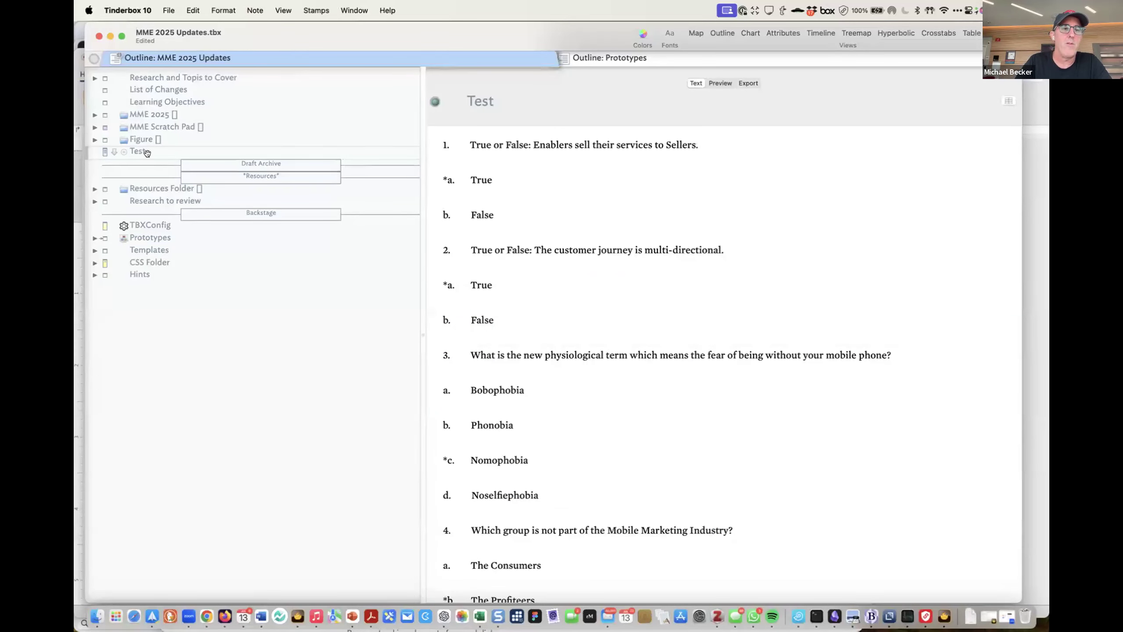
Dismiss the Tinderbox problem report and relaunch Tinderbox 10
key(super+h)
key(super+Tab)
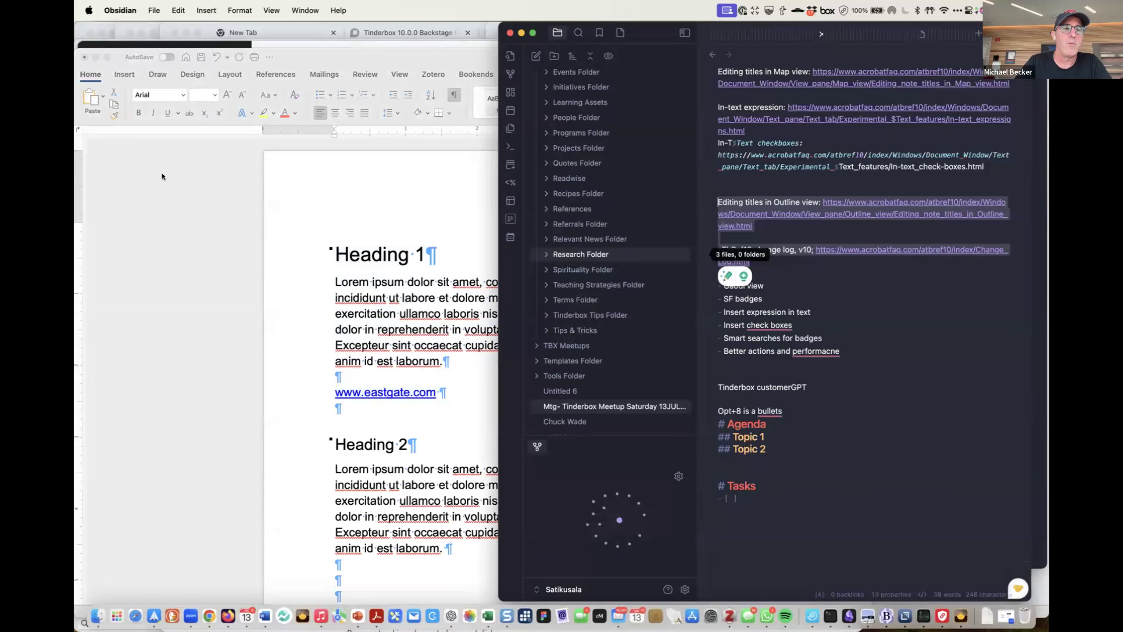
key(super+Tab)
key(super+Tab)
key(super+Tab)
key(super+Tab)
key(super+Tab)
key(super+Tab)
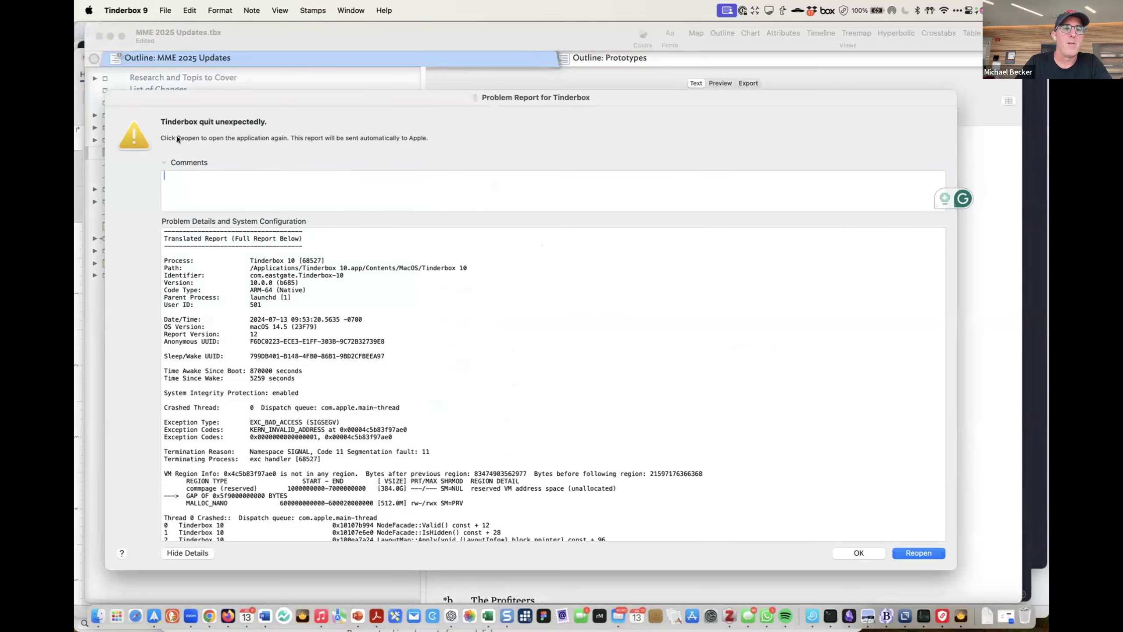
click(859, 553)
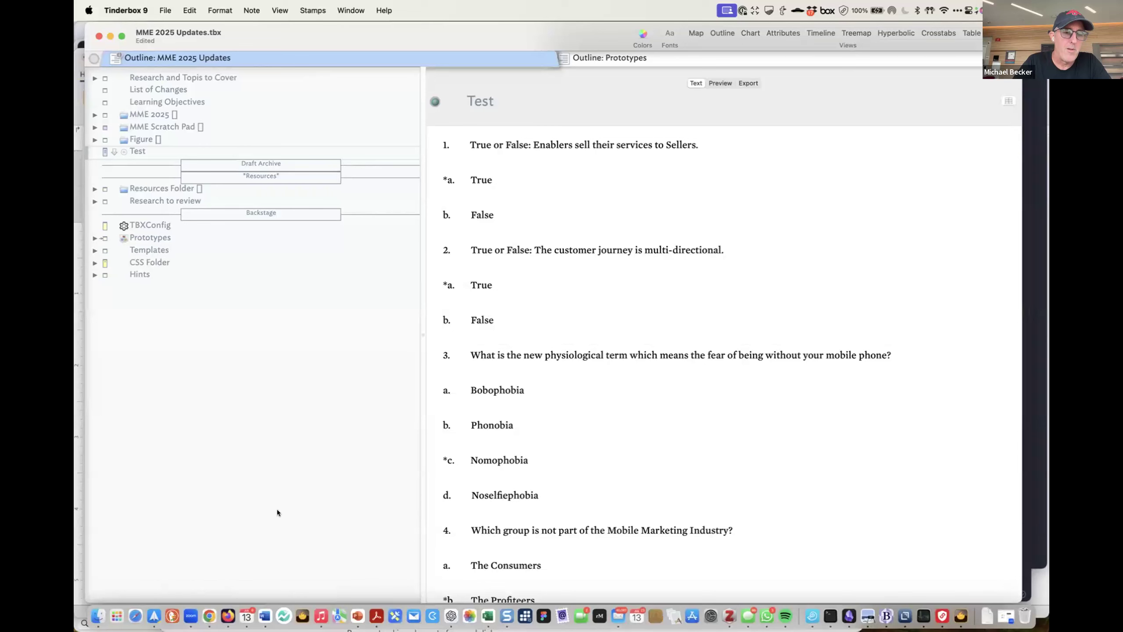
click(302, 615)
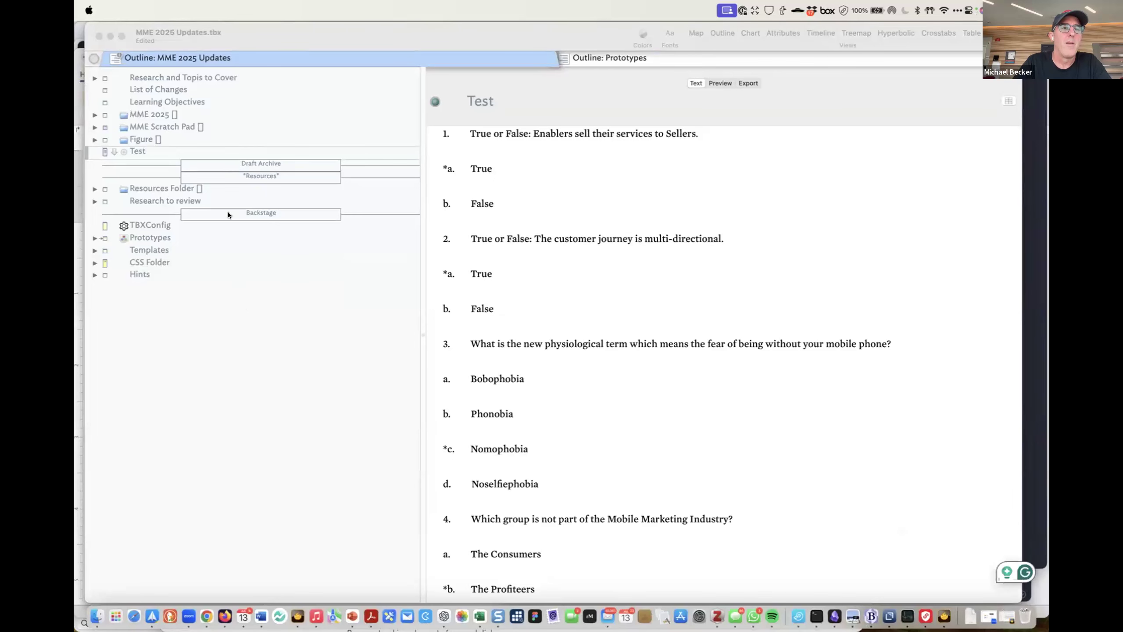
Create a note titled "New note" below Test and paste the copied Word section into its text
click(149, 153)
key(Return)
text(New note)
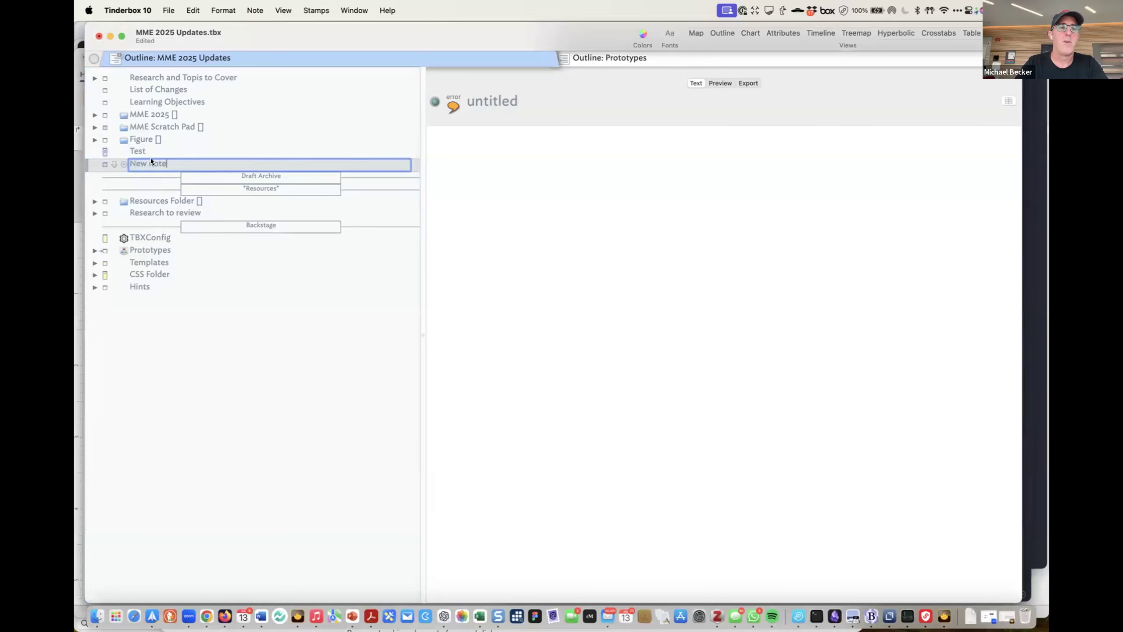
key(Return)
key(super+v)
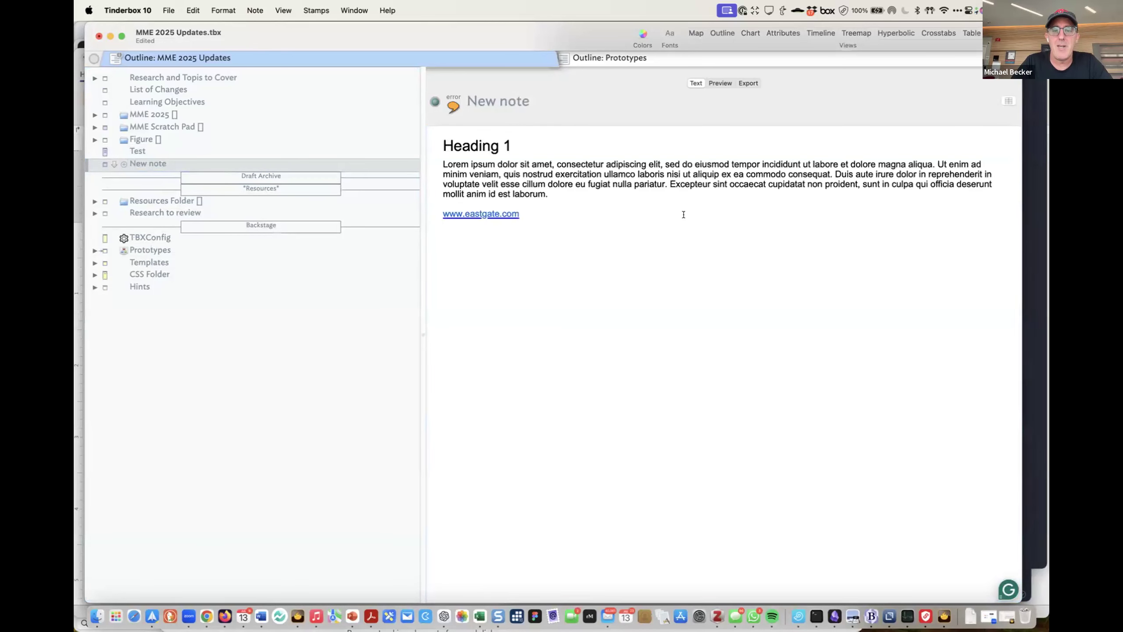
click(483, 213)
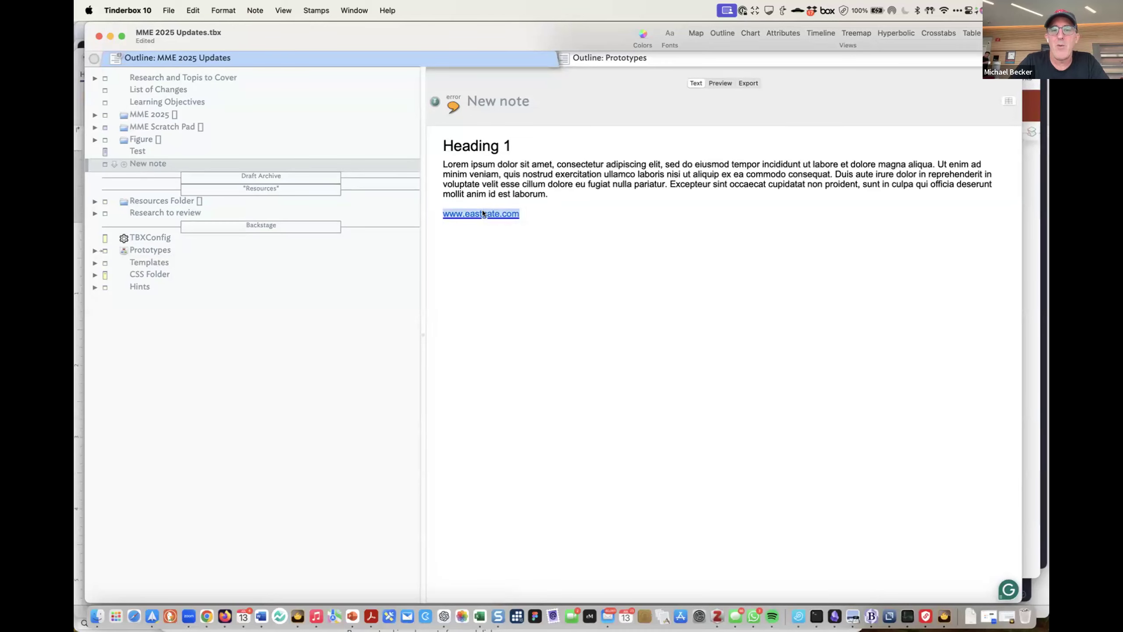
right_click(519, 234)
click(520, 233)
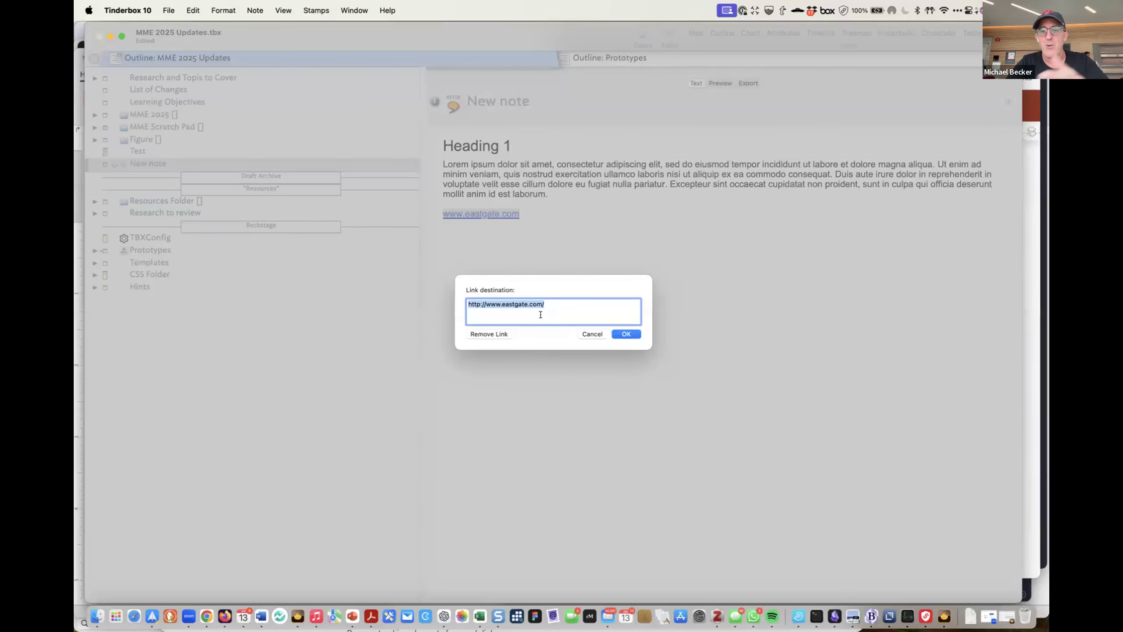
click(592, 334)
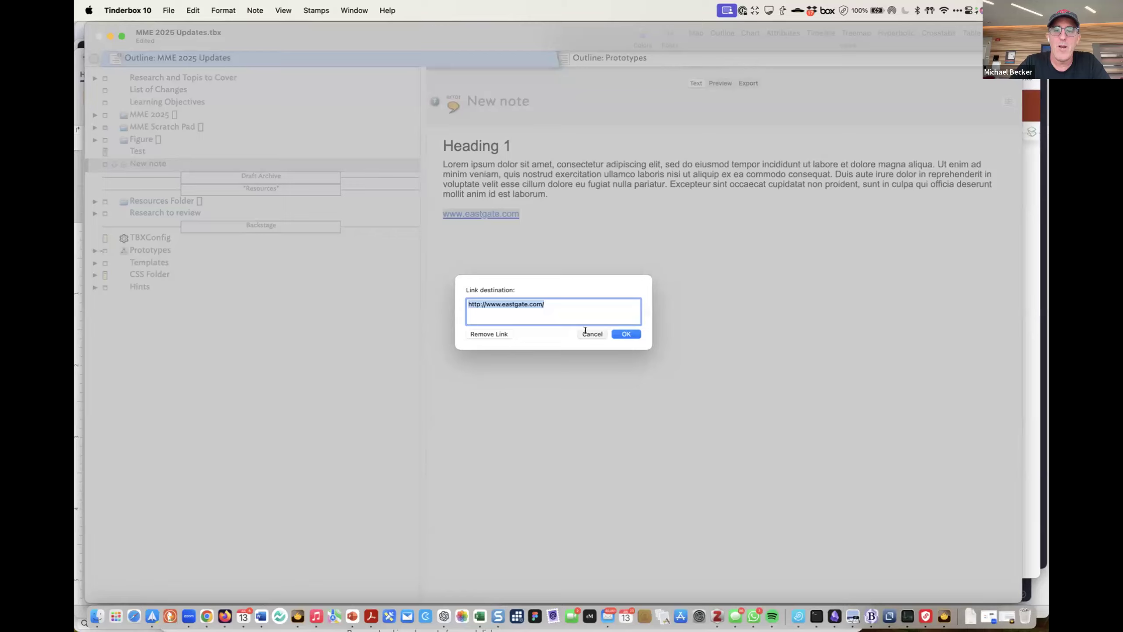
Switch to Obsidian, open the Untitled 6 note and paste the copied Word section into it
key(super+Tab)
key(super+Tab)
key(super+Tab)
key(super+Tab)
key(super+Tab)
key(super+Tab)
key(super+Tab)
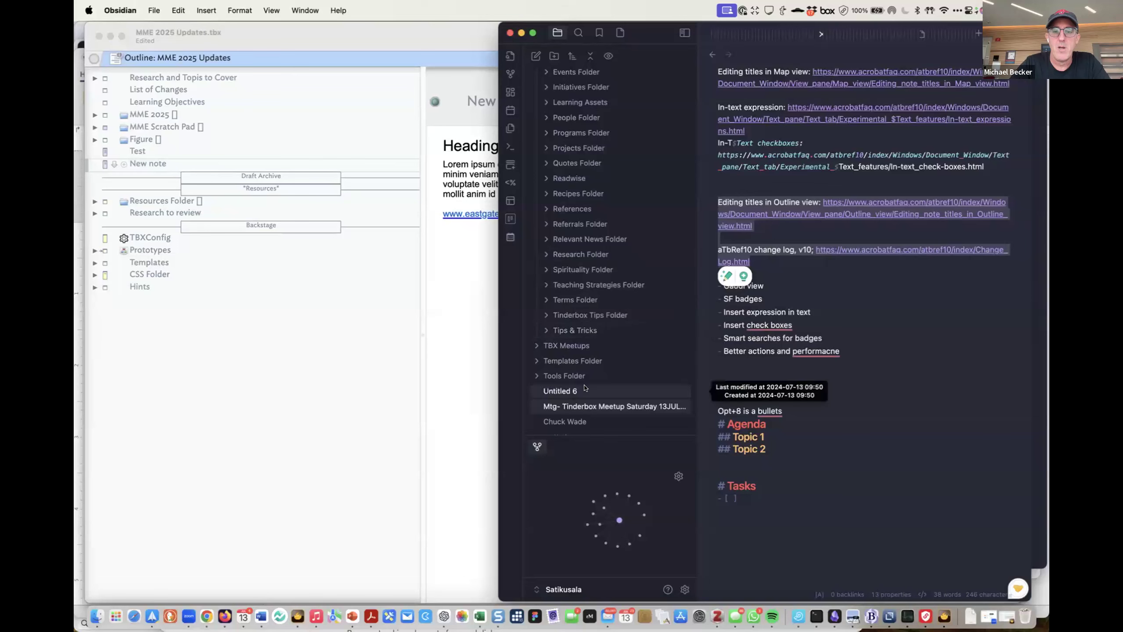
click(561, 390)
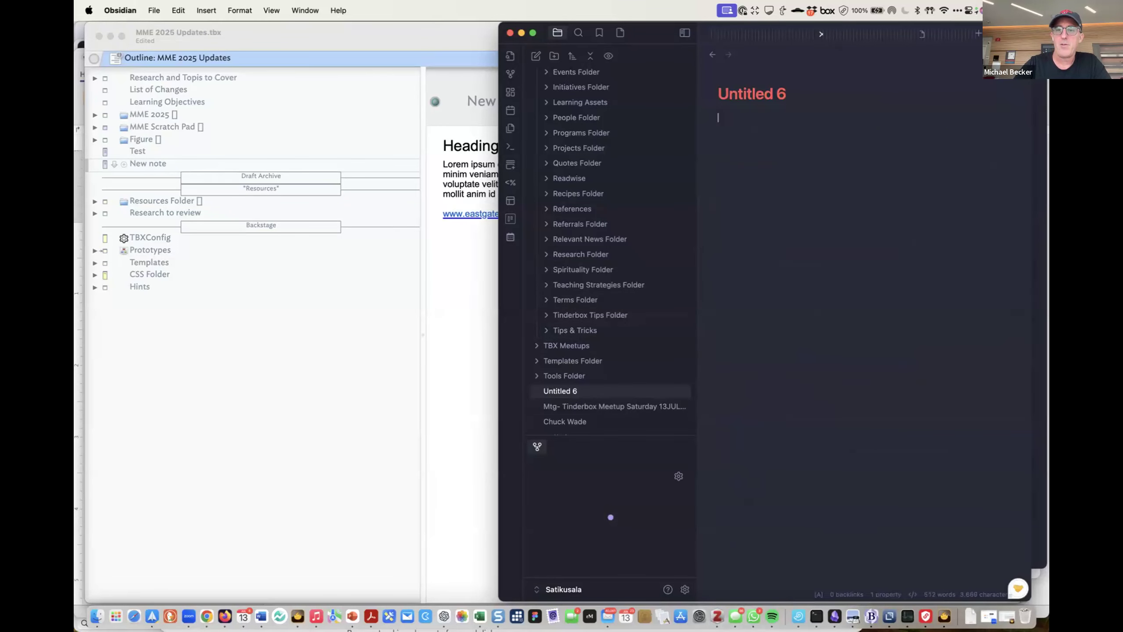
key(super+v)
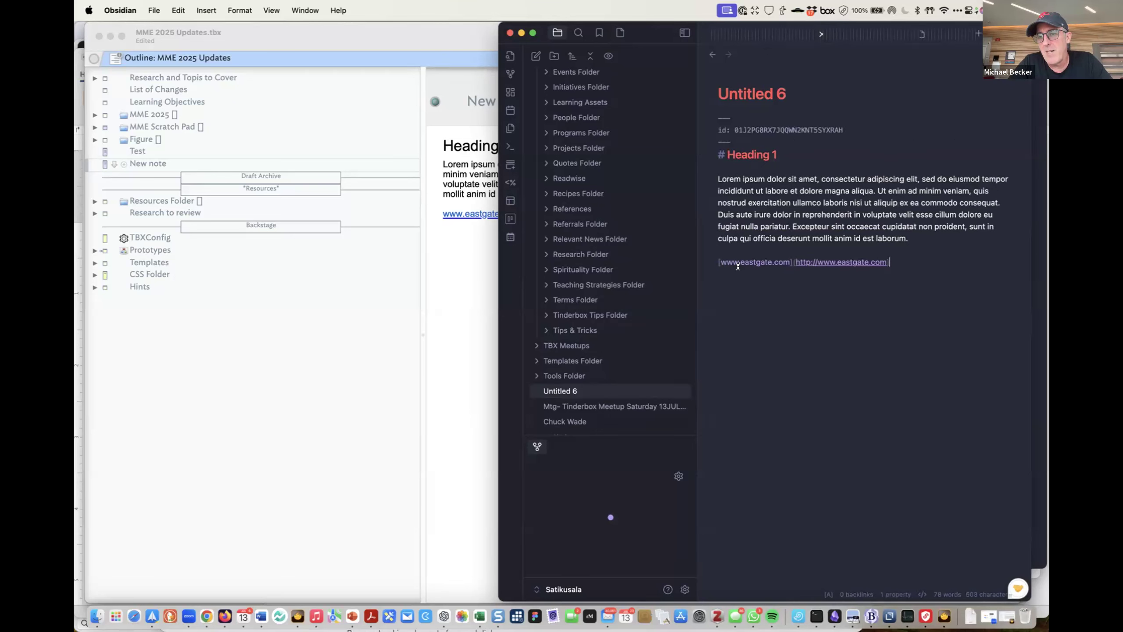
Highlight the Markdown link in Untitled 6 and change the note from source mode to live preview
drag(716, 260, 853, 260)
click(930, 594)
click(953, 558)
click(910, 319)
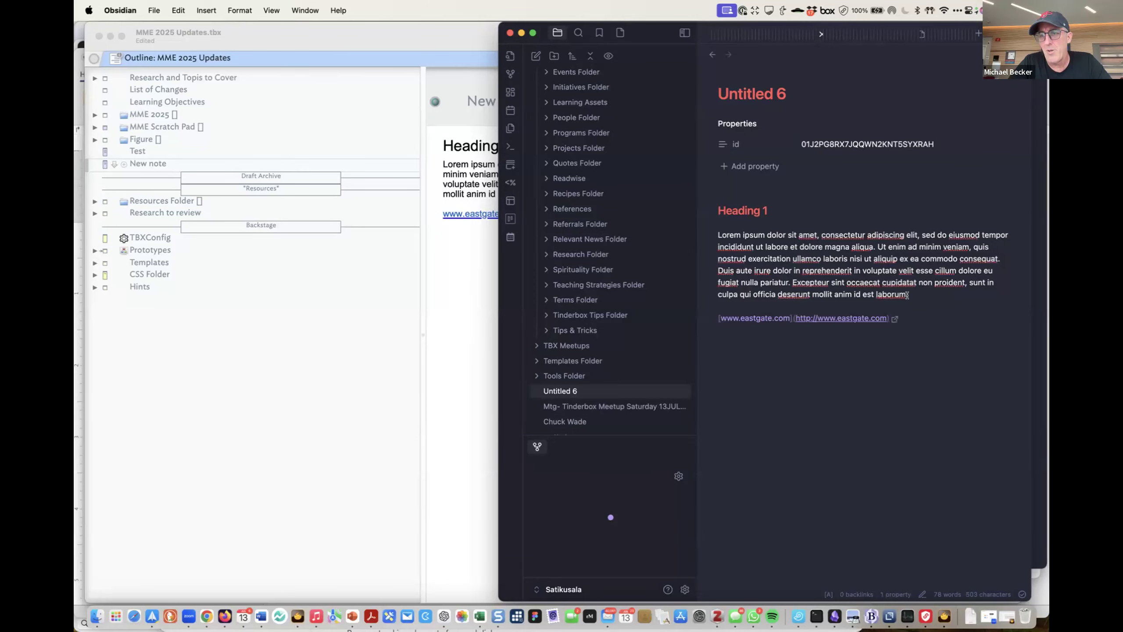
Copy all the Markdown text from Untitled 6 and paste it into the Research to review note in Tinderbox 9
key(super+a)
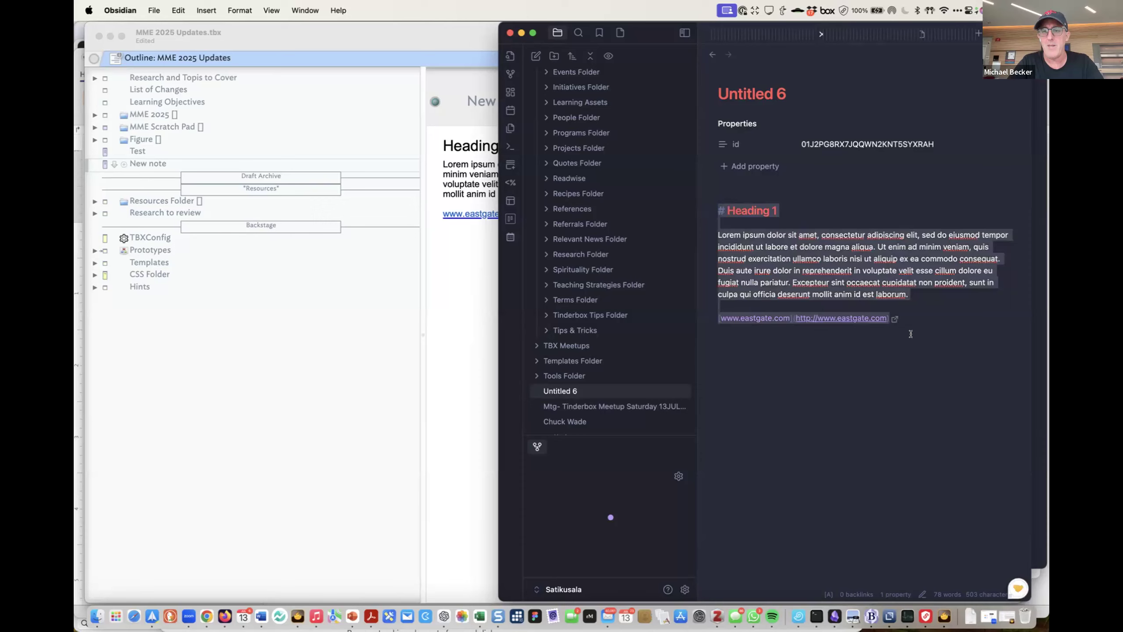
key(super+c)
key(super+Tab)
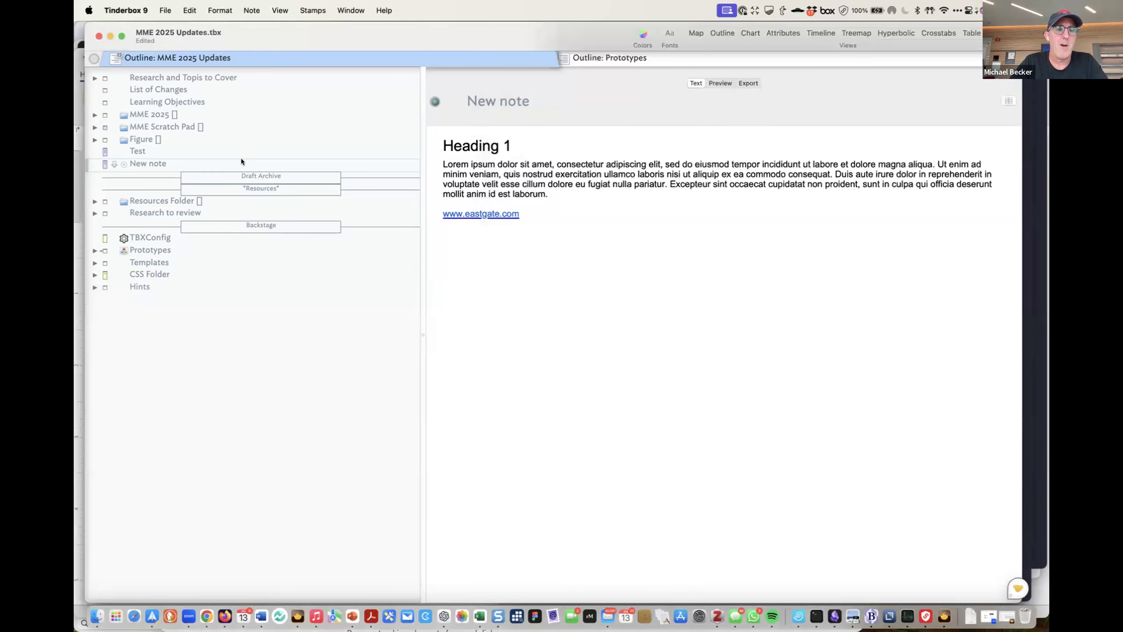
click(315, 214)
click(463, 275)
key(super+v)
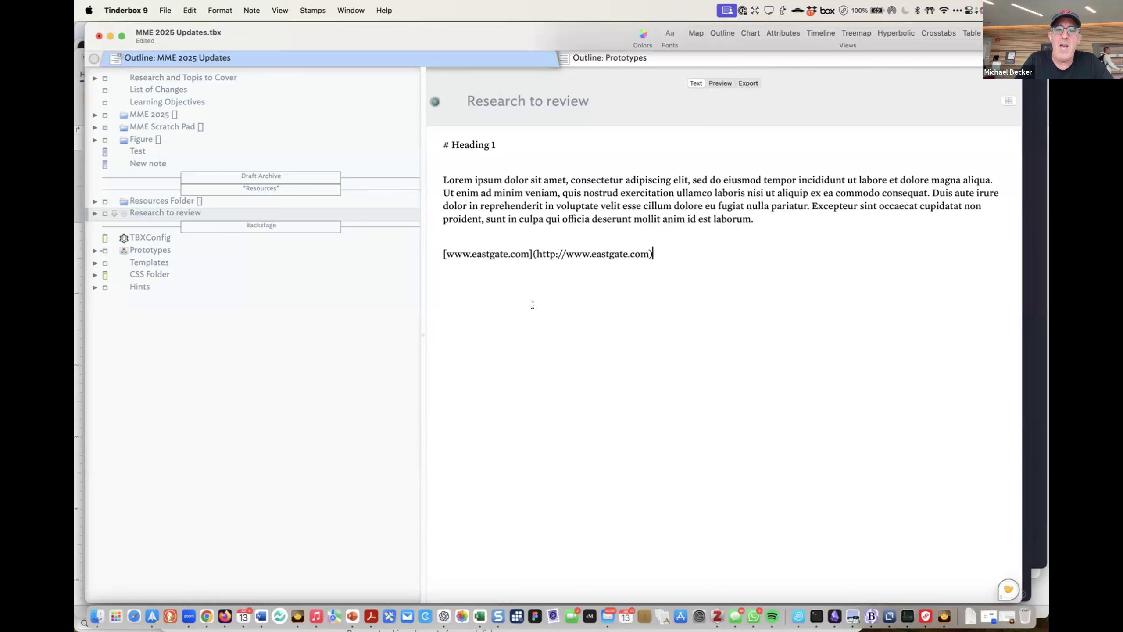
Highlight the link's URL, cut all the pasted text from Research to review and reopen New note
drag(447, 253, 652, 254)
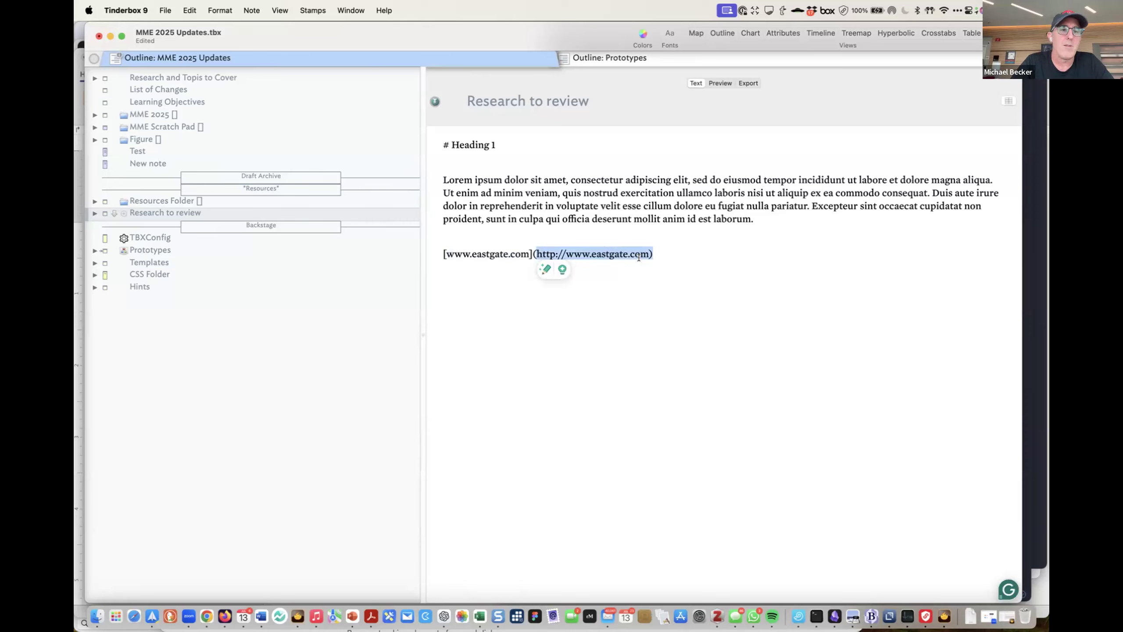
click(463, 253)
key(super+a)
key(super+x)
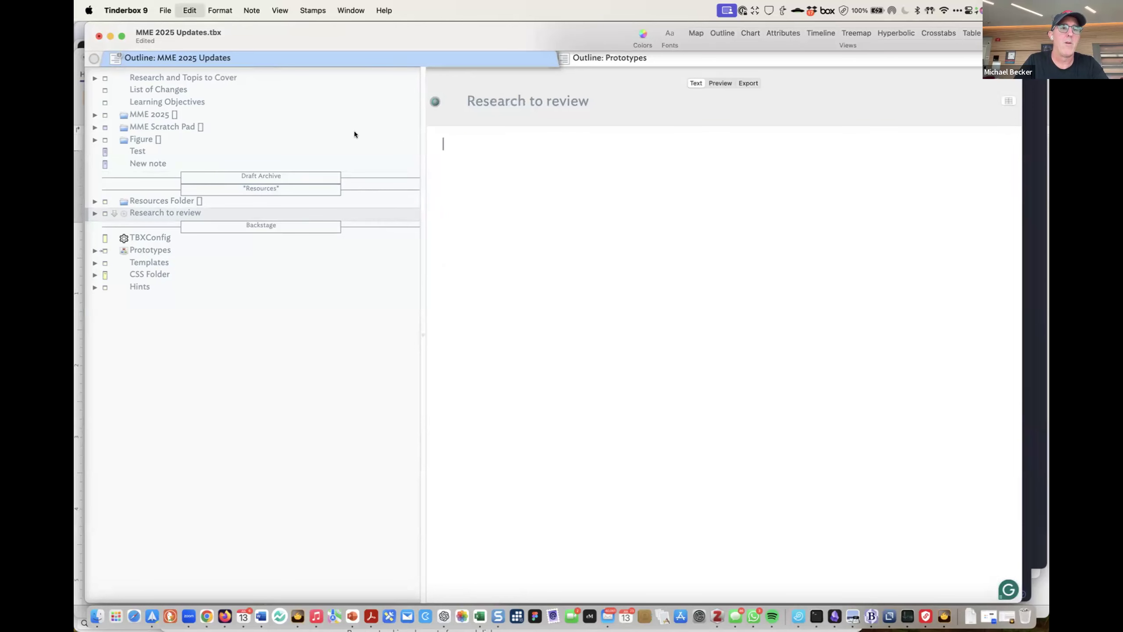
click(139, 163)
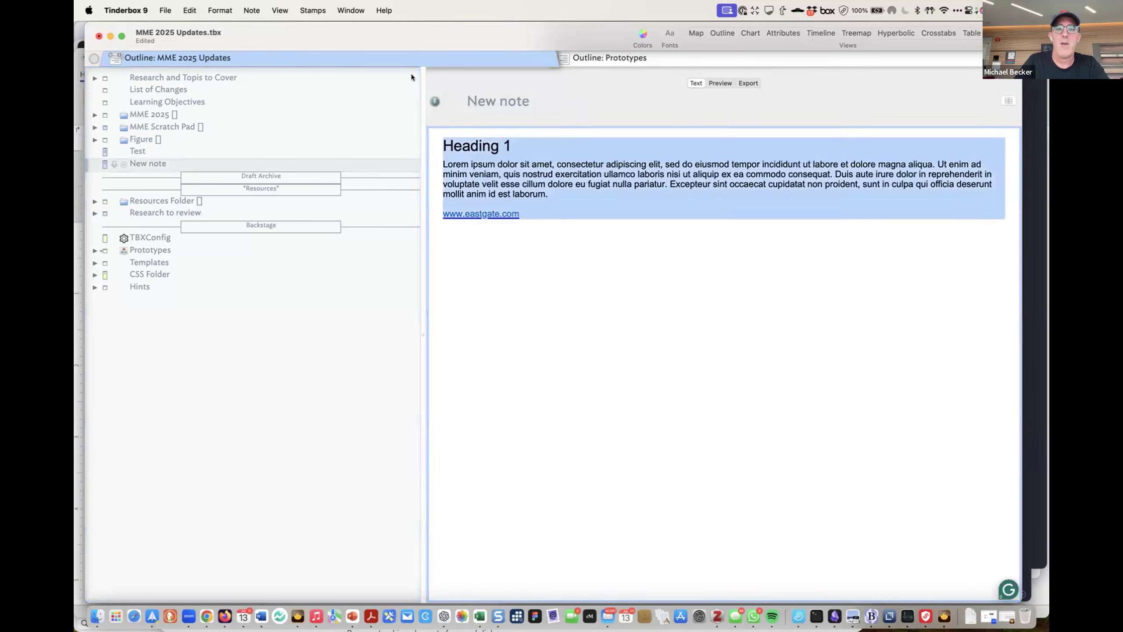
Replace New note's text with the copied Markdown and assign the pPage prototype to the note
key(super+v)
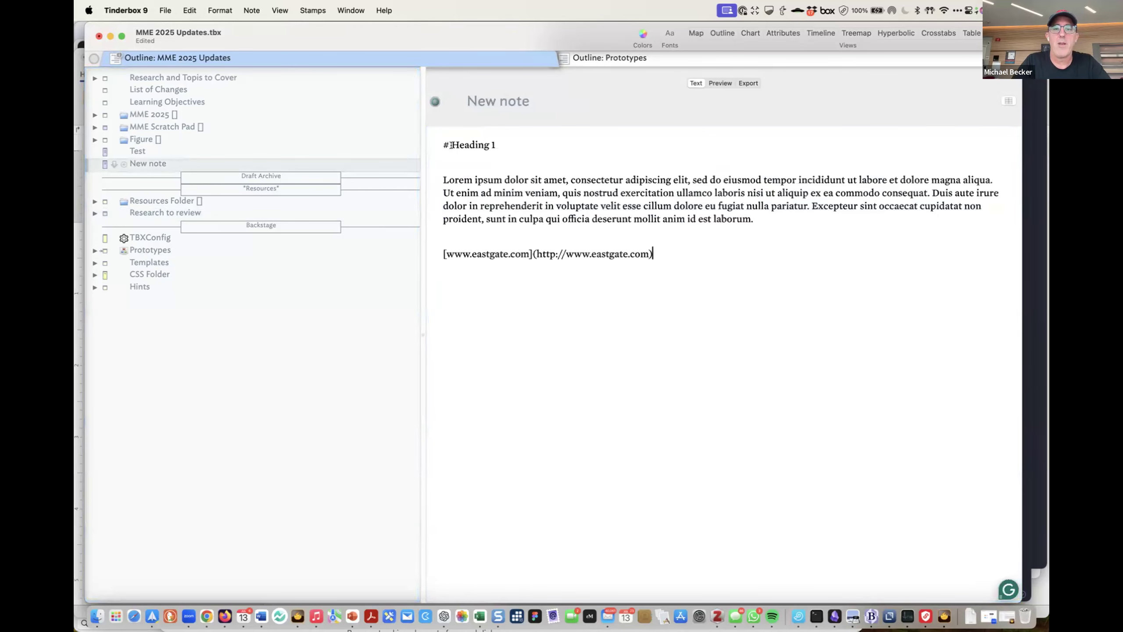
click(103, 165)
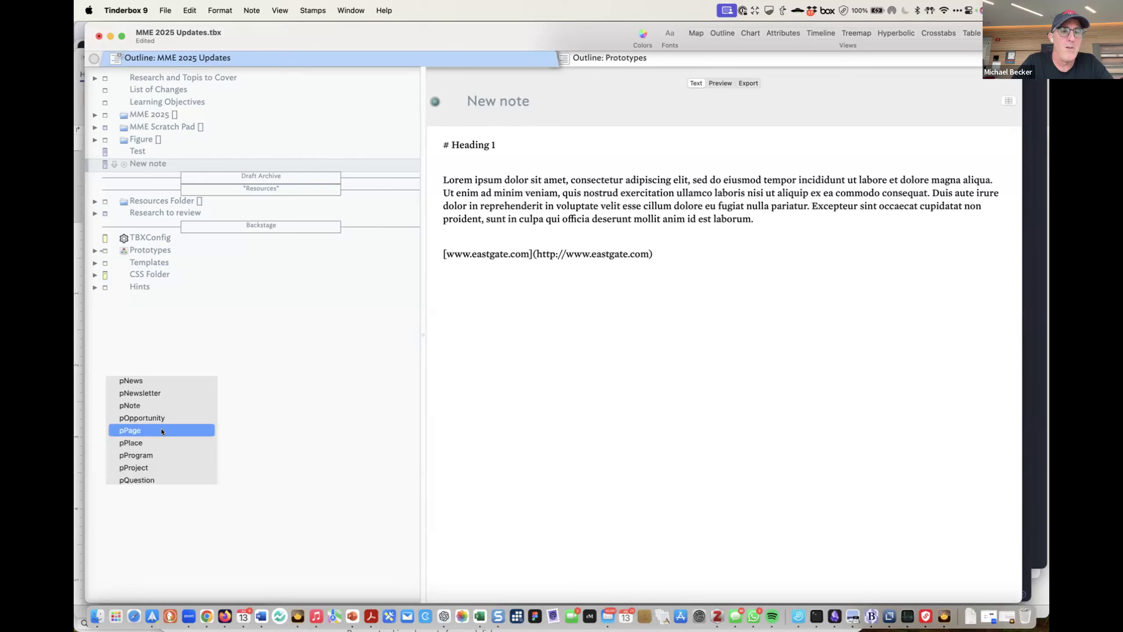
click(162, 428)
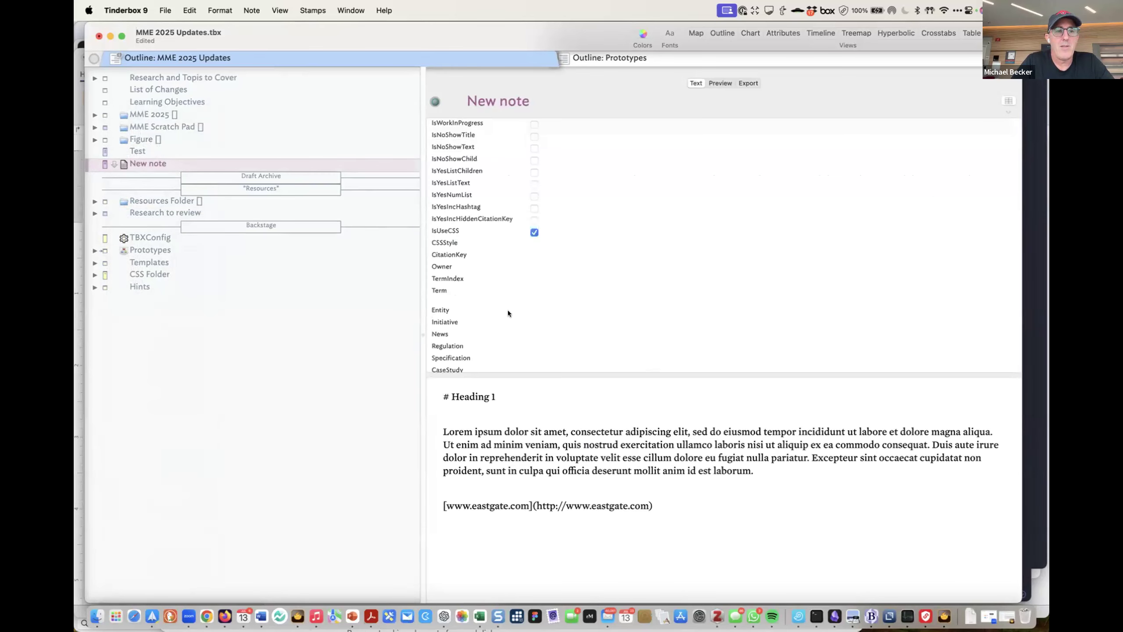
click(717, 83)
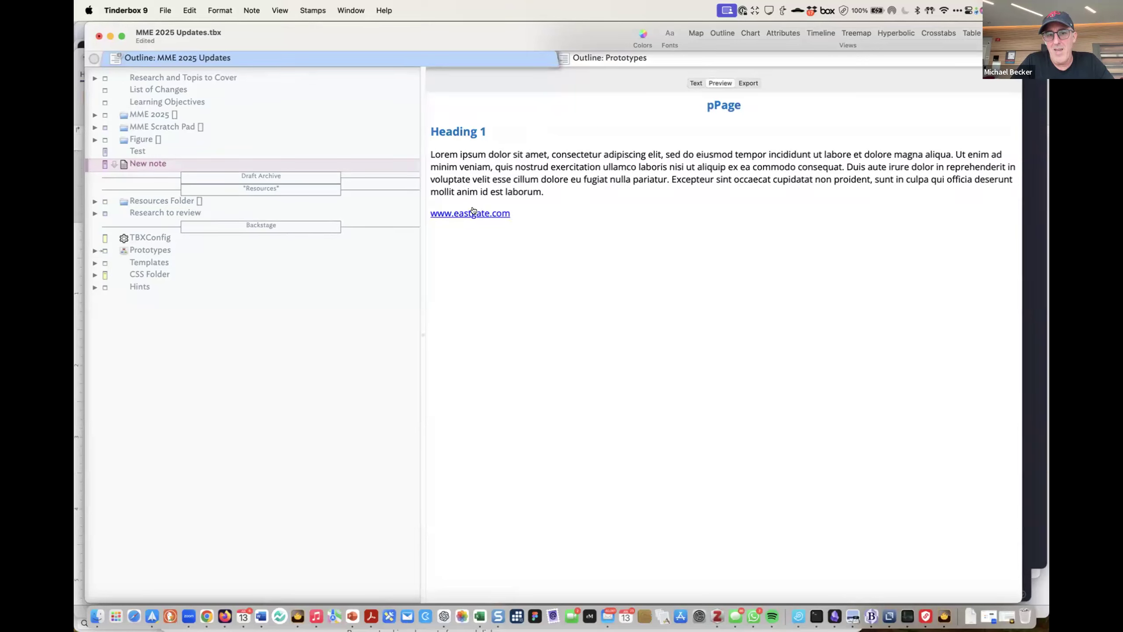
click(748, 82)
scroll(528, 285, down, 10)
scroll(528, 286, down, 15)
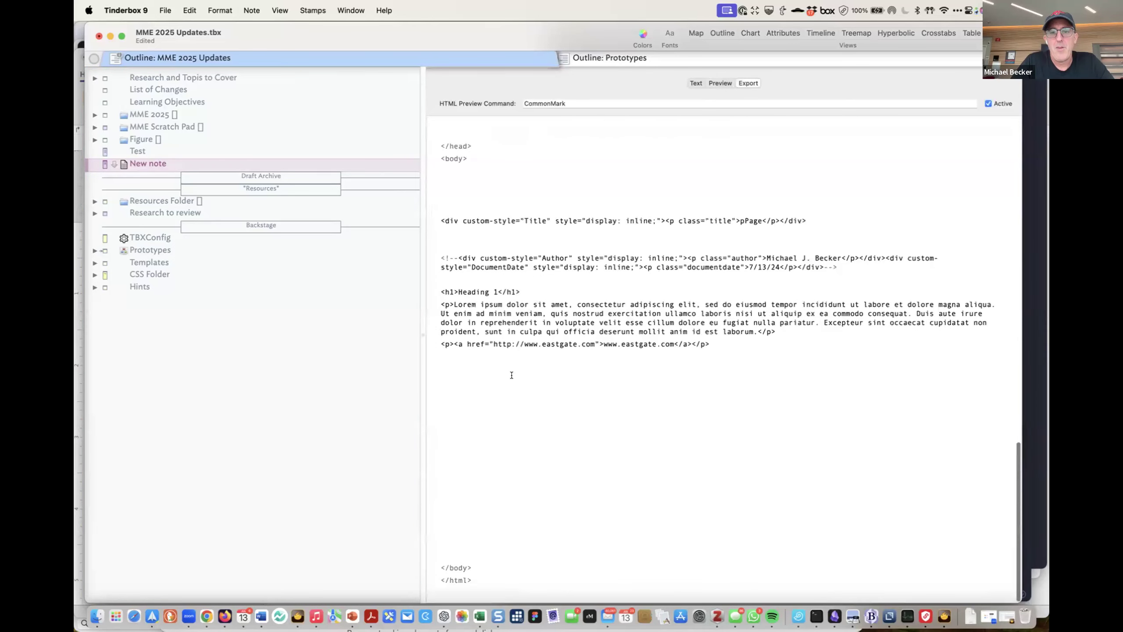
drag(442, 342, 731, 343)
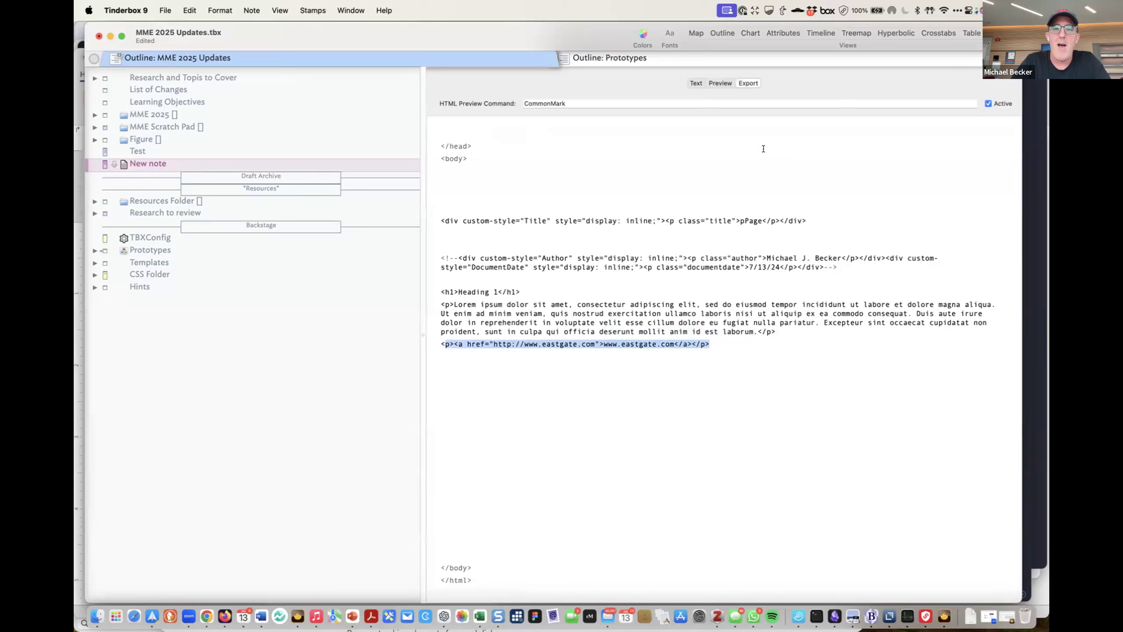
key(super+Tab)
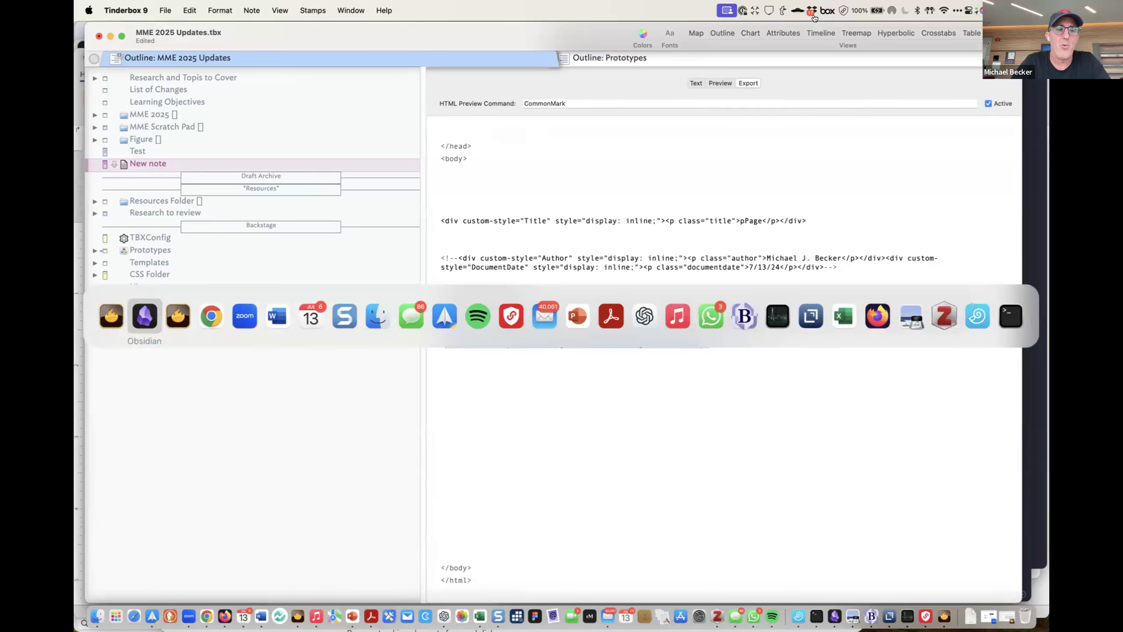
key(super+Tab)
key(super+Tab)
key(super+Tab)
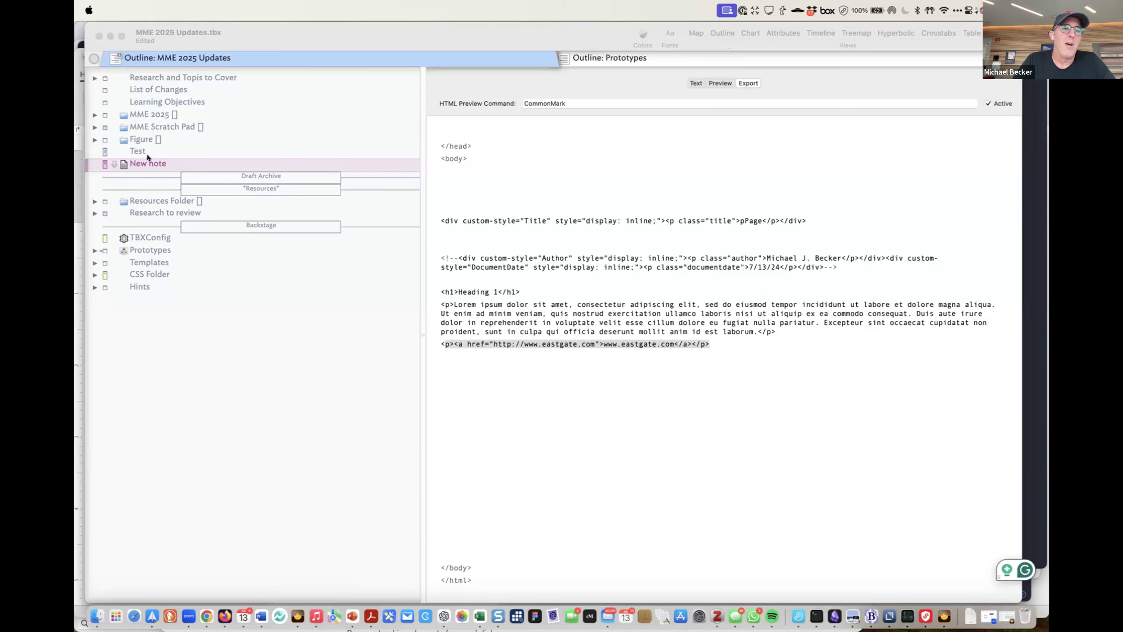
Return to New note's text view and delete the note from the outline
click(141, 164)
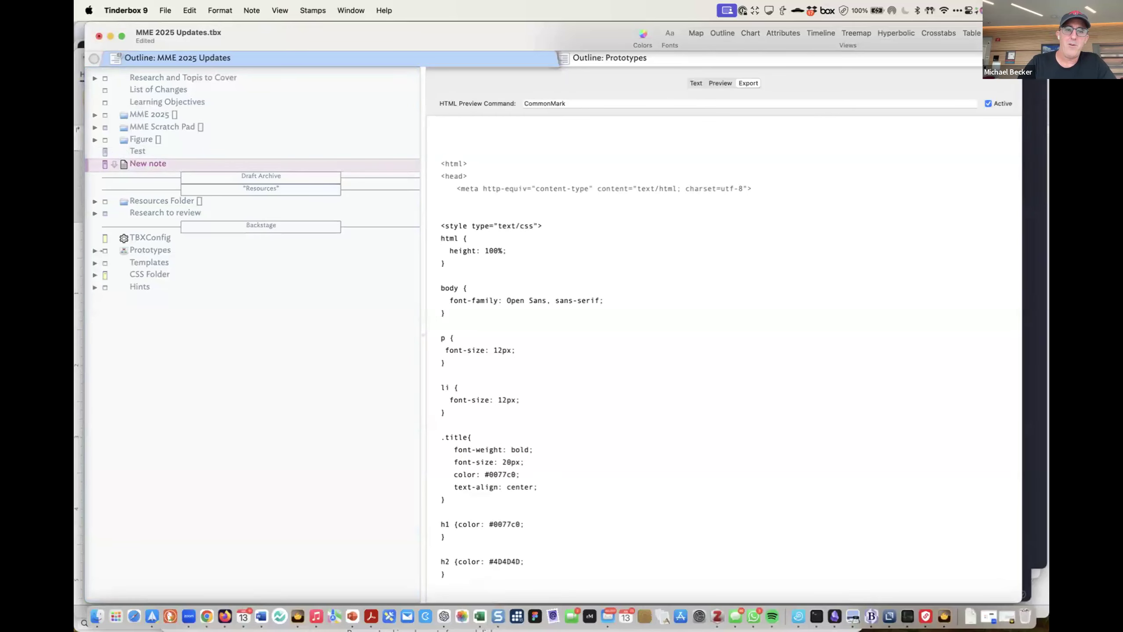
click(138, 150)
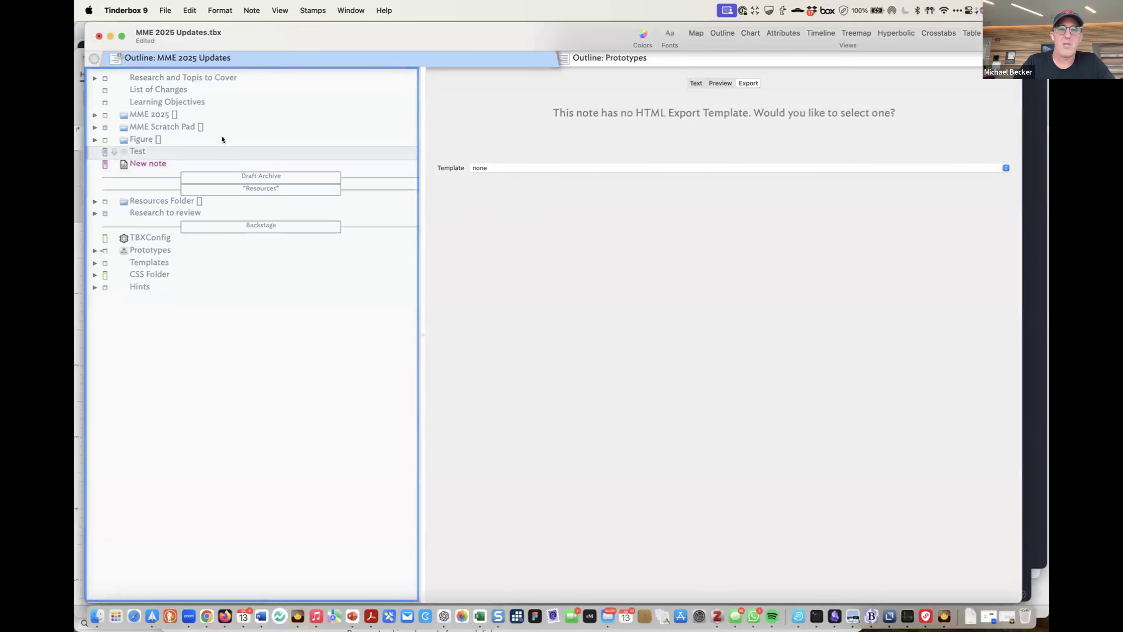
click(697, 82)
key(Down)
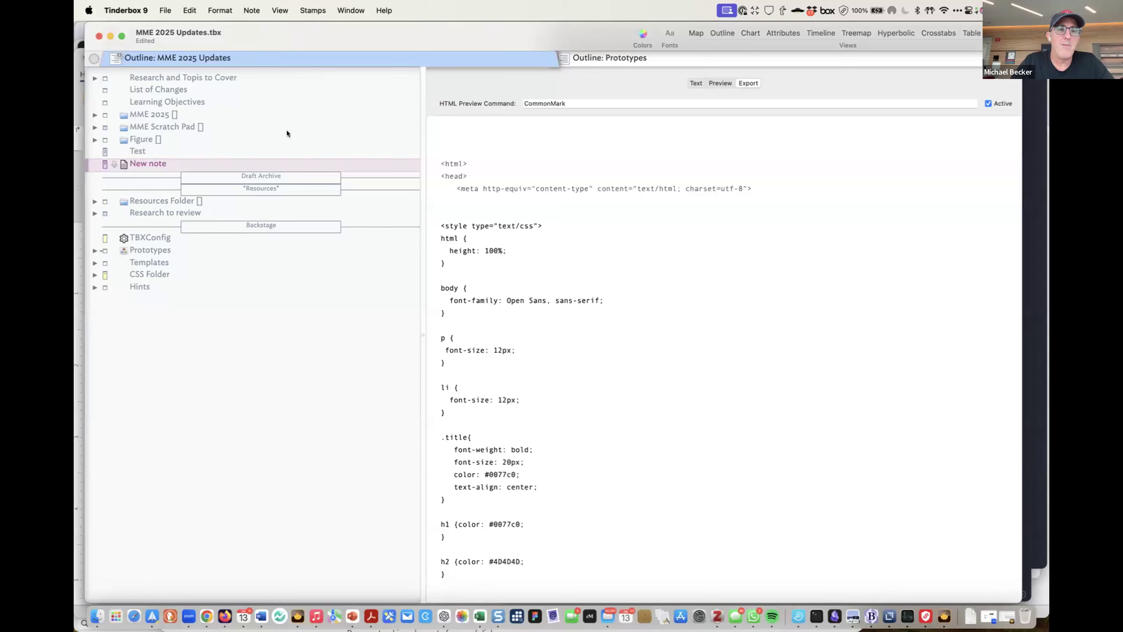
click(697, 83)
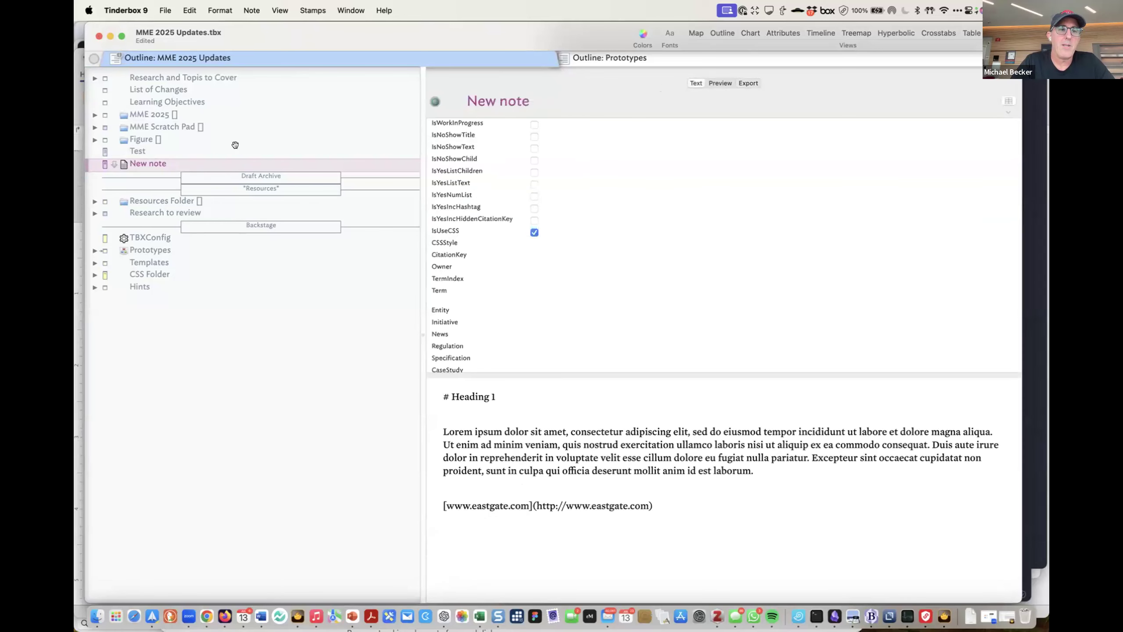
key(Delete)
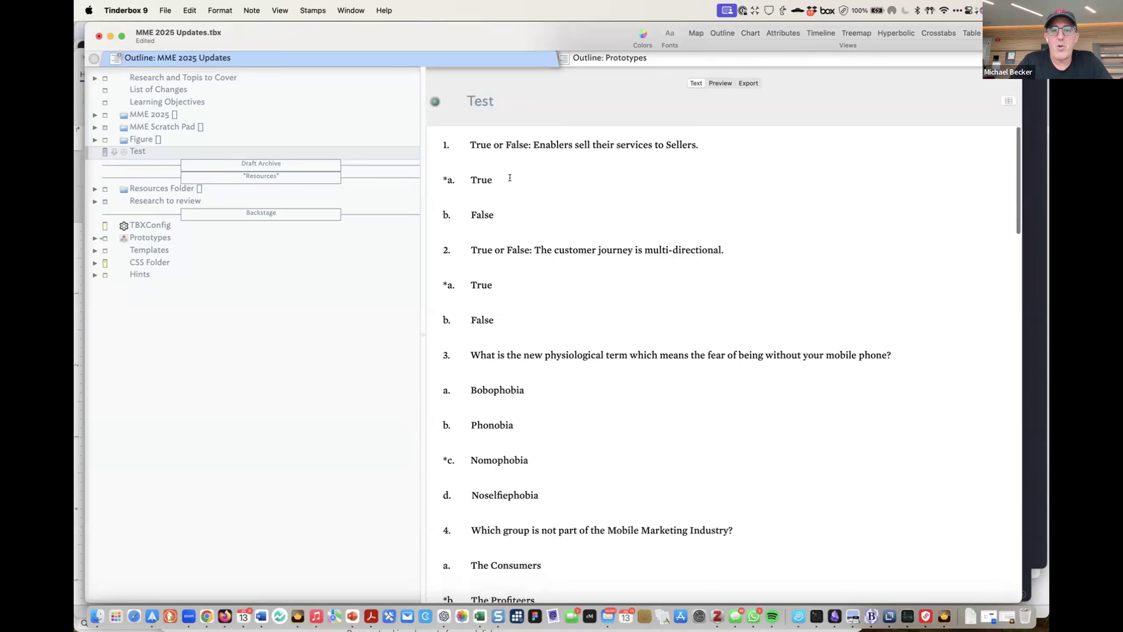
Look through the quiz questions and answer choices in the Test note
scroll(510, 177, down, 15)
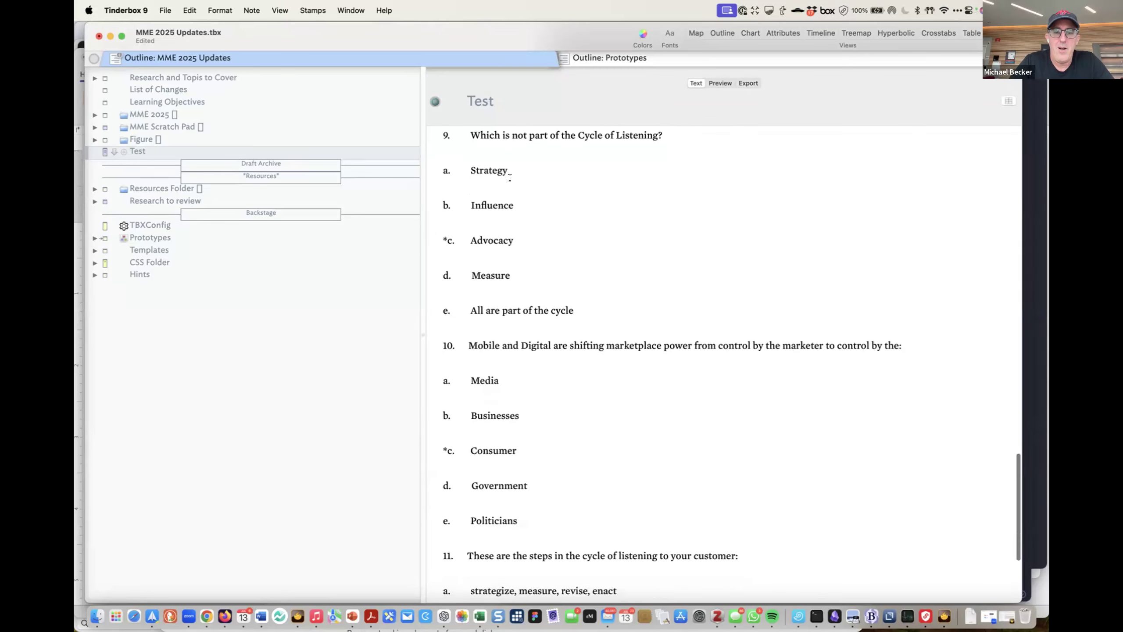
scroll(510, 177, up, 15)
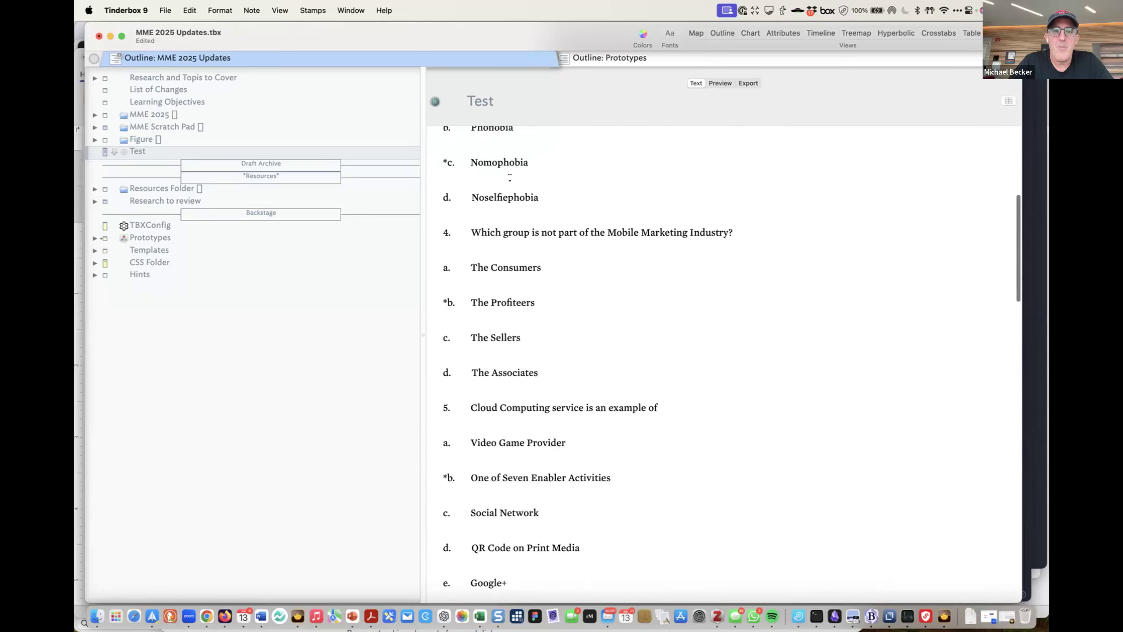
right_click(512, 172)
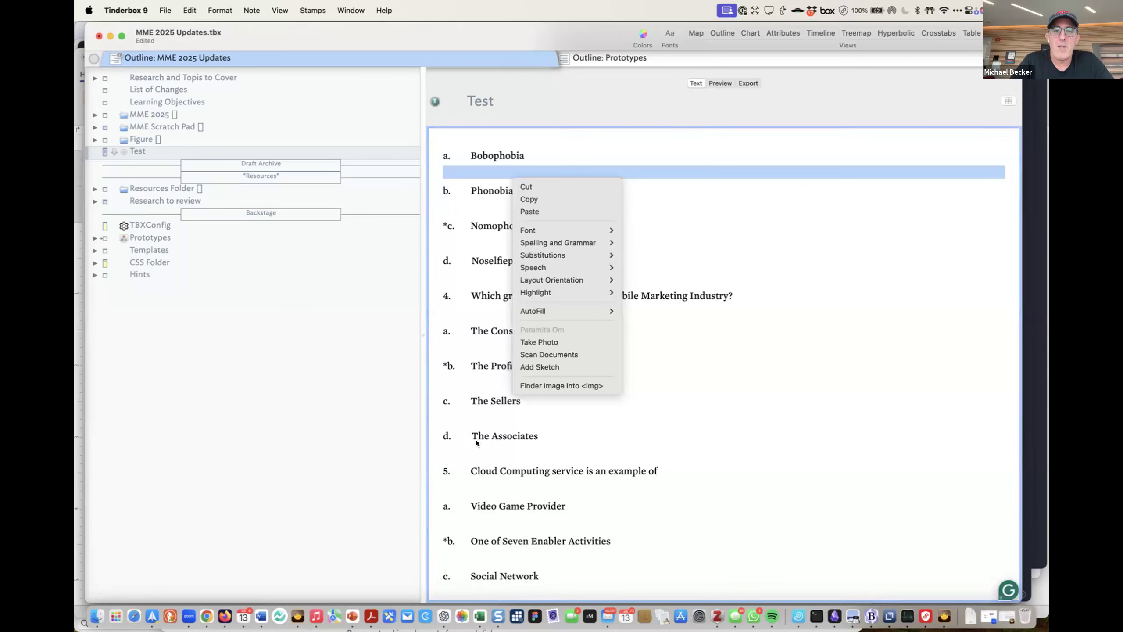
click(482, 312)
scroll(482, 311, up, 5)
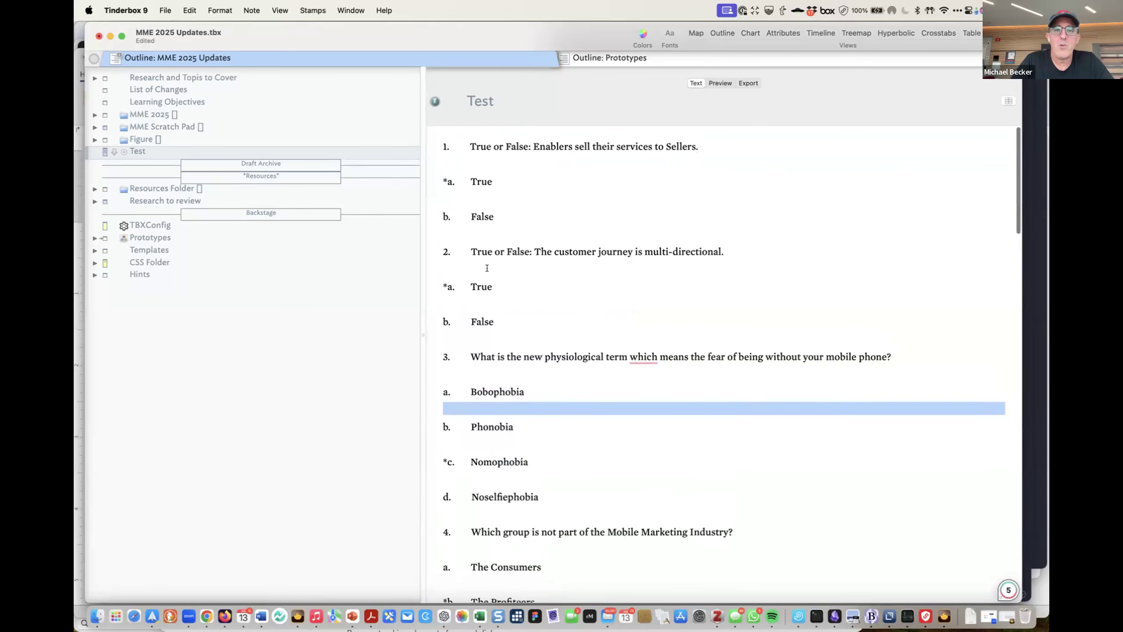
key(ctrl+Return)
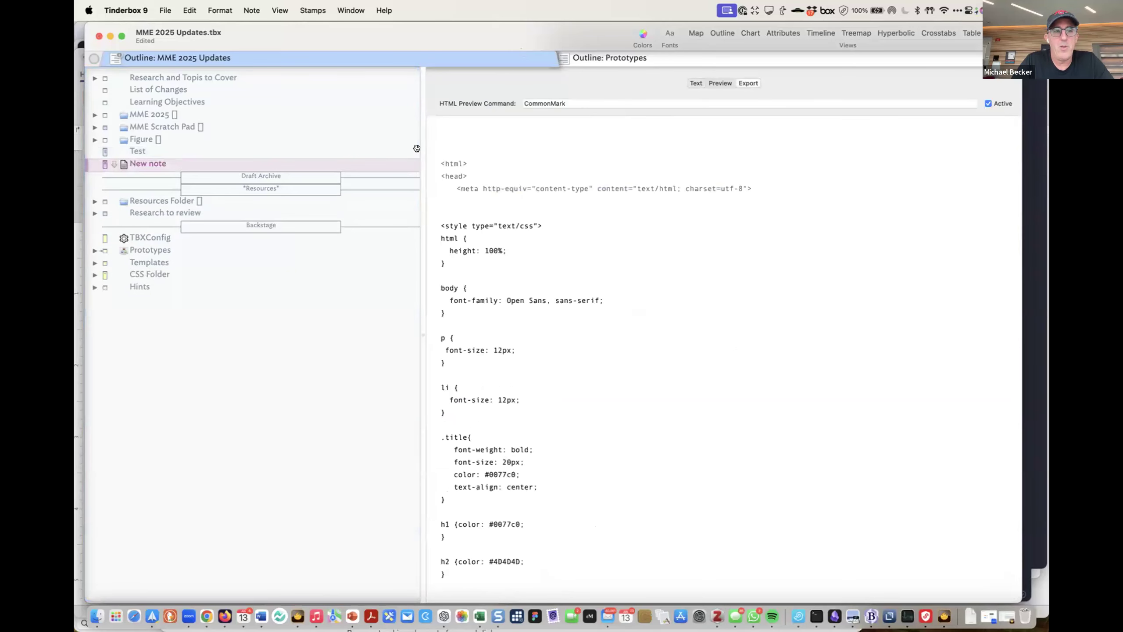
Dismiss the Tinderbox problem report without reopening the app and show the Test note's text in Tinderbox 10
click(184, 155)
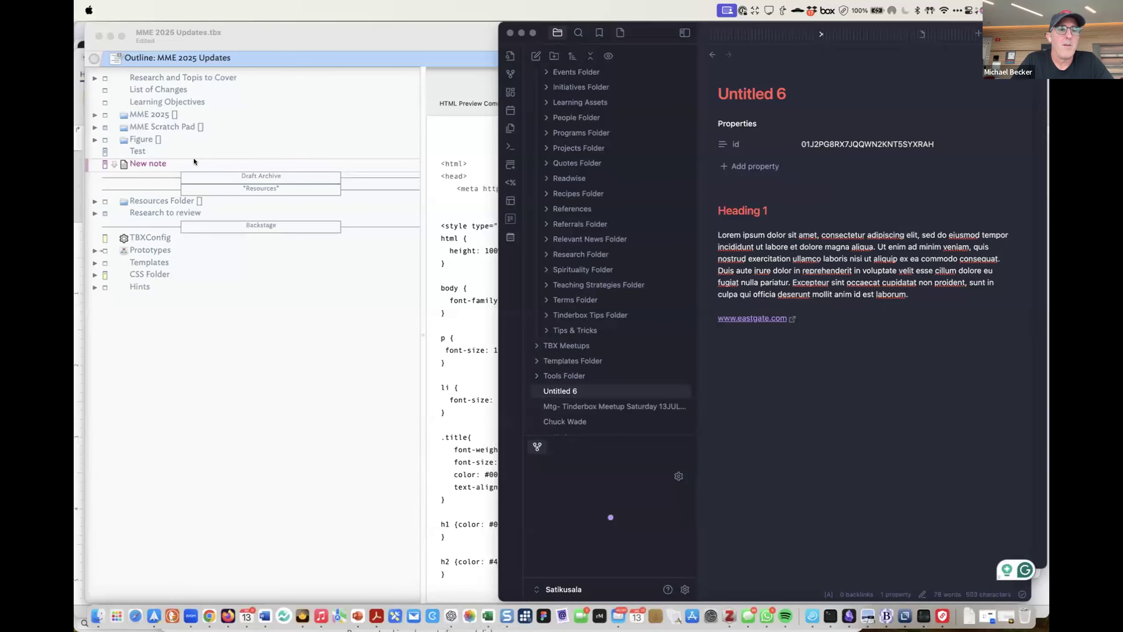
click(193, 160)
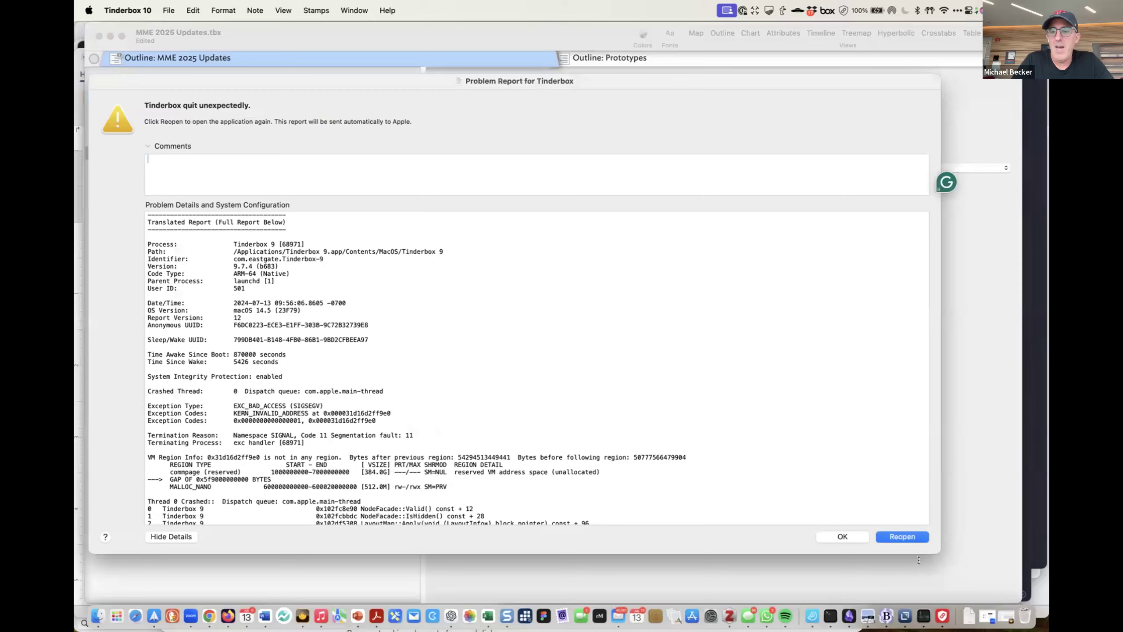
click(843, 537)
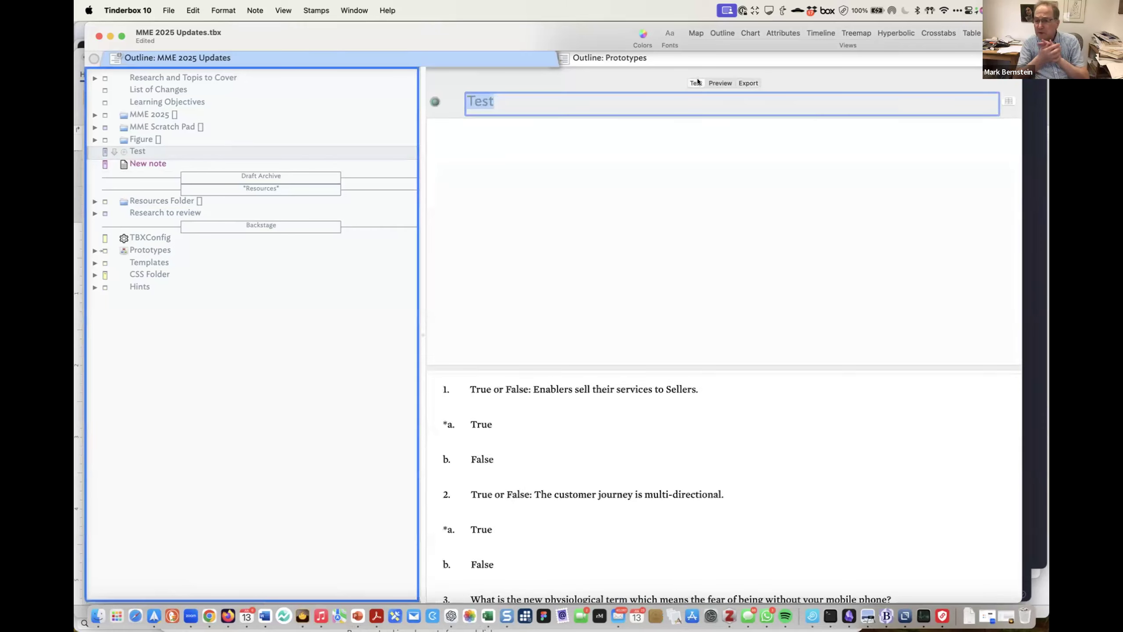
click(695, 83)
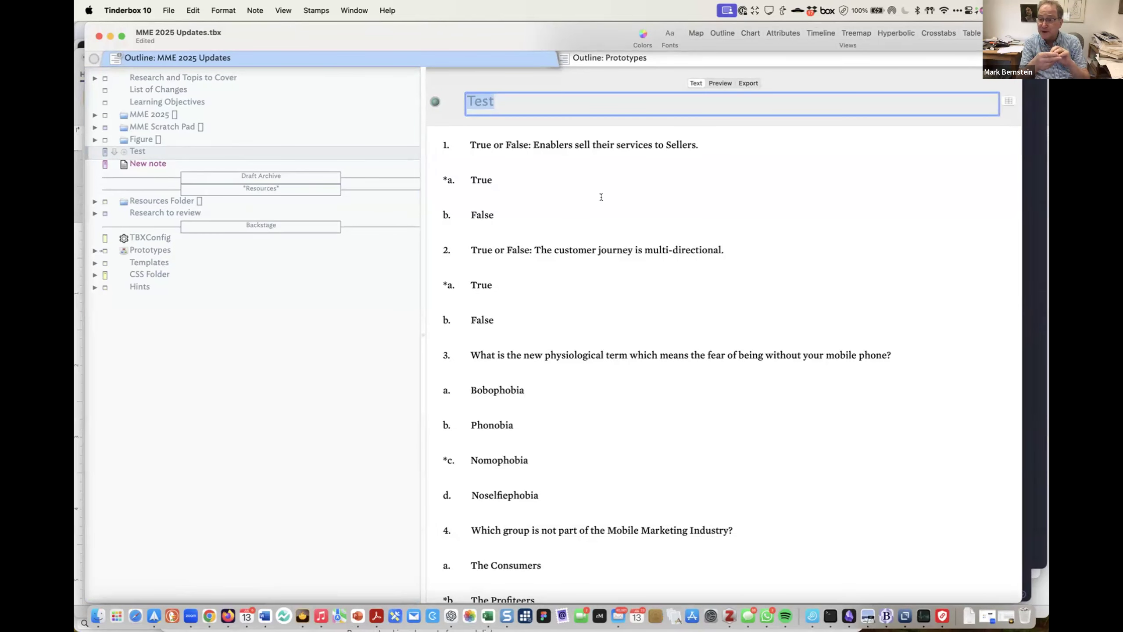
Quit Tinderbox 10 and reopen MME 2025 Updates.tbx in it
right_click(302, 618)
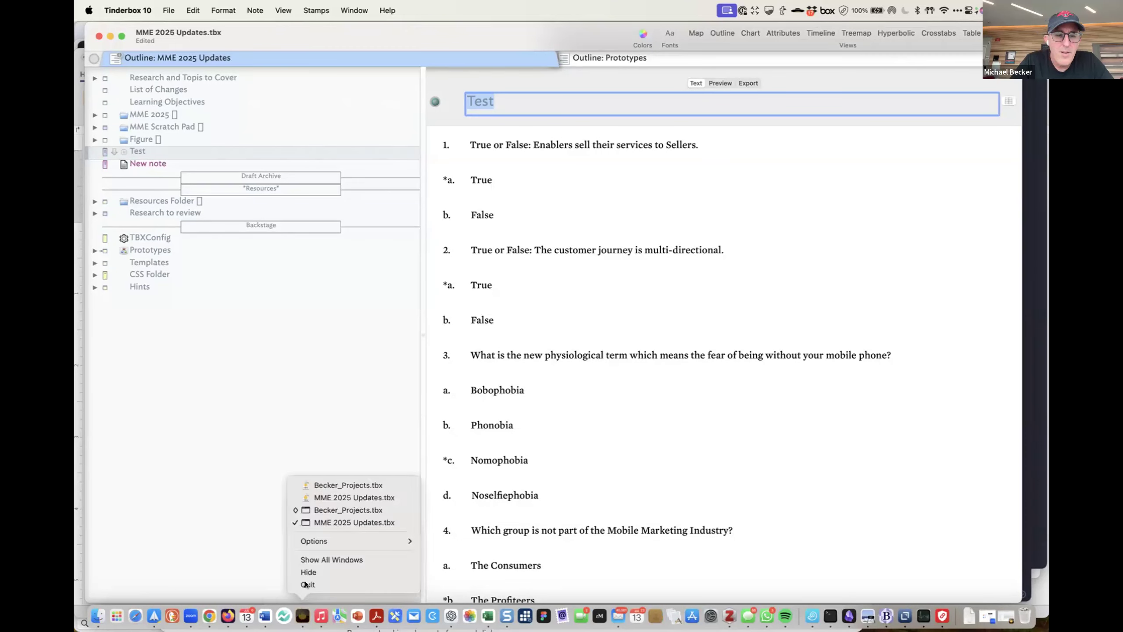
click(306, 583)
right_click(306, 616)
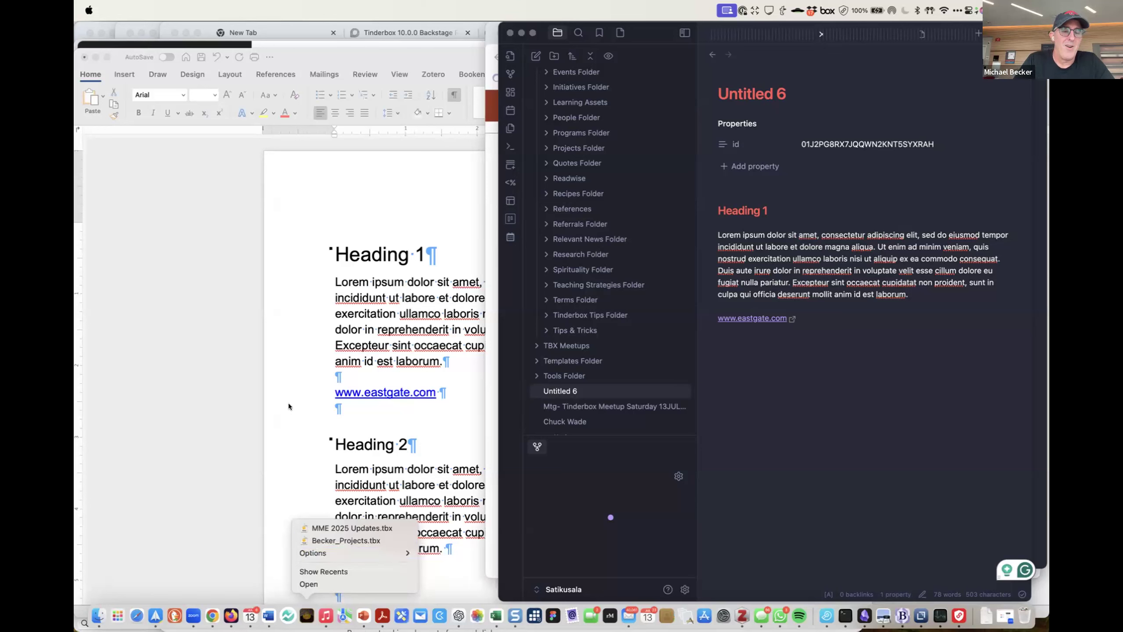
key(super+Tab)
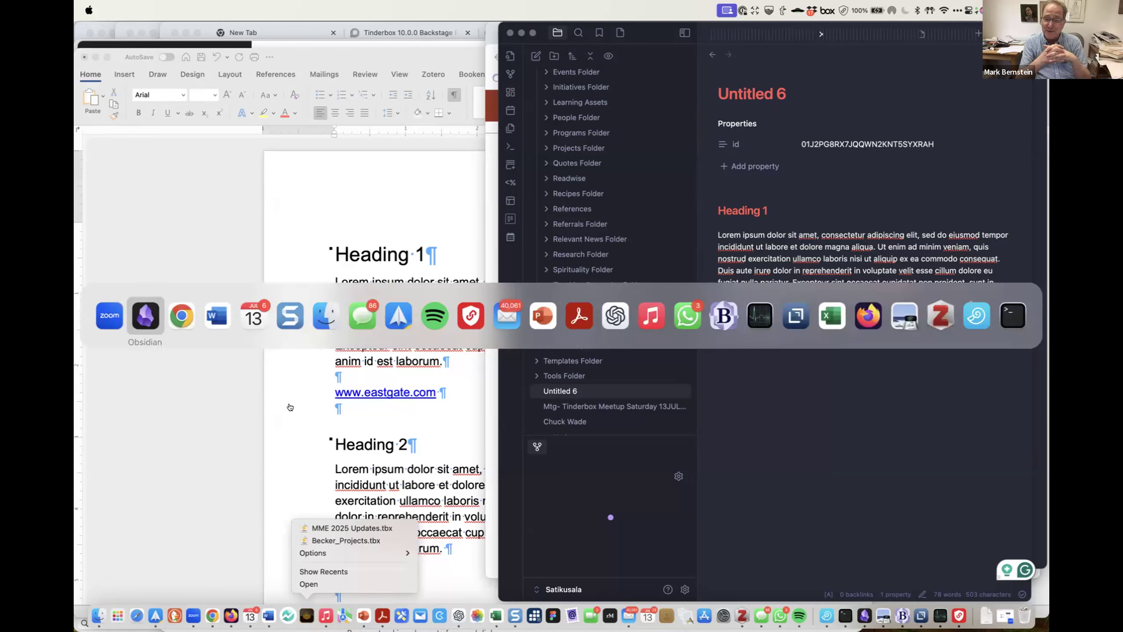
key(super+Tab)
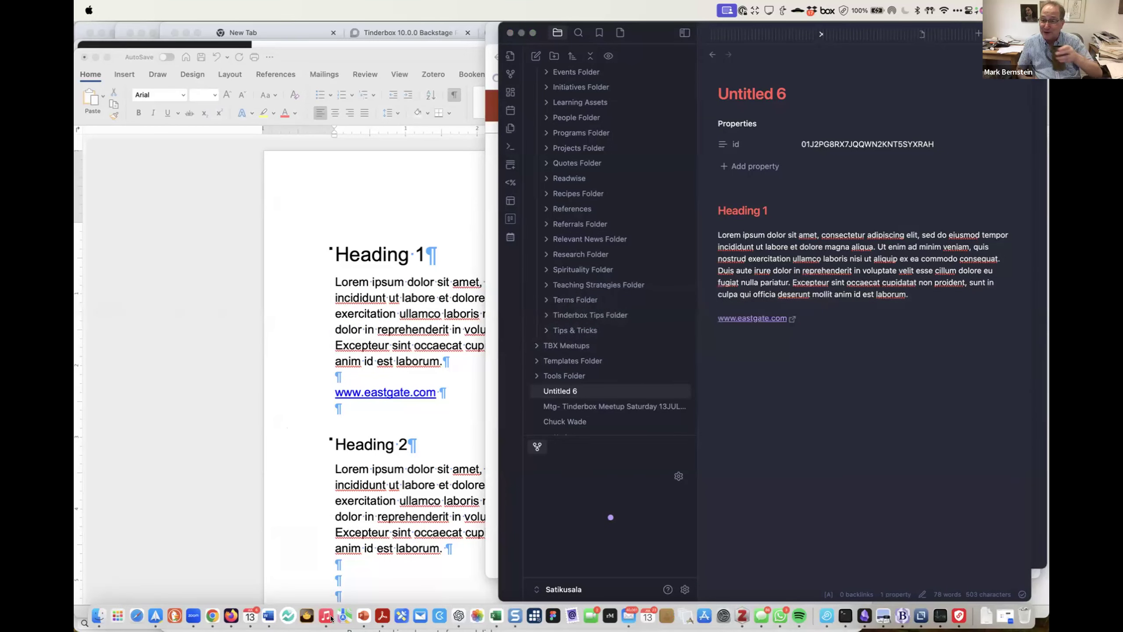
right_click(307, 615)
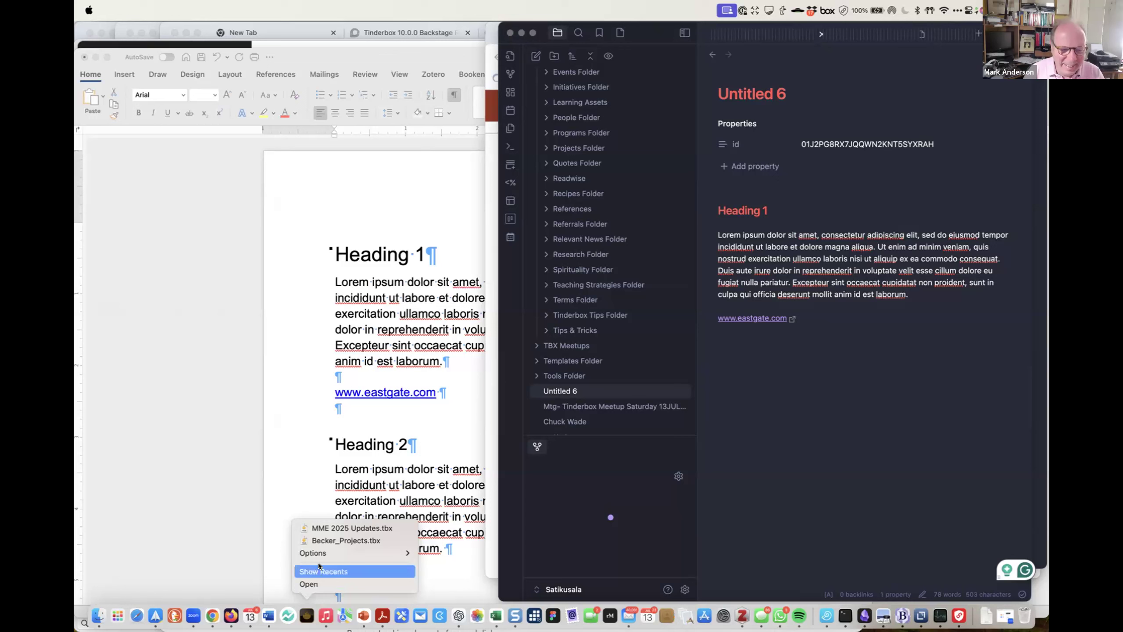
click(340, 527)
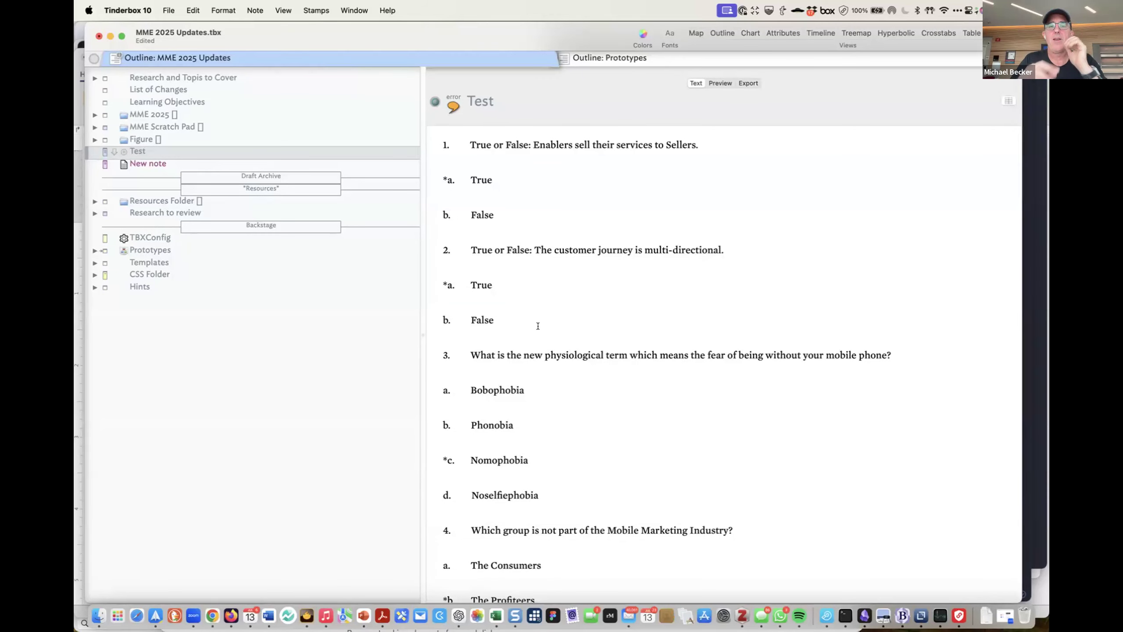
Highlight the first quiz question and its True and False answer choices in the Test note
triple_click(437, 140)
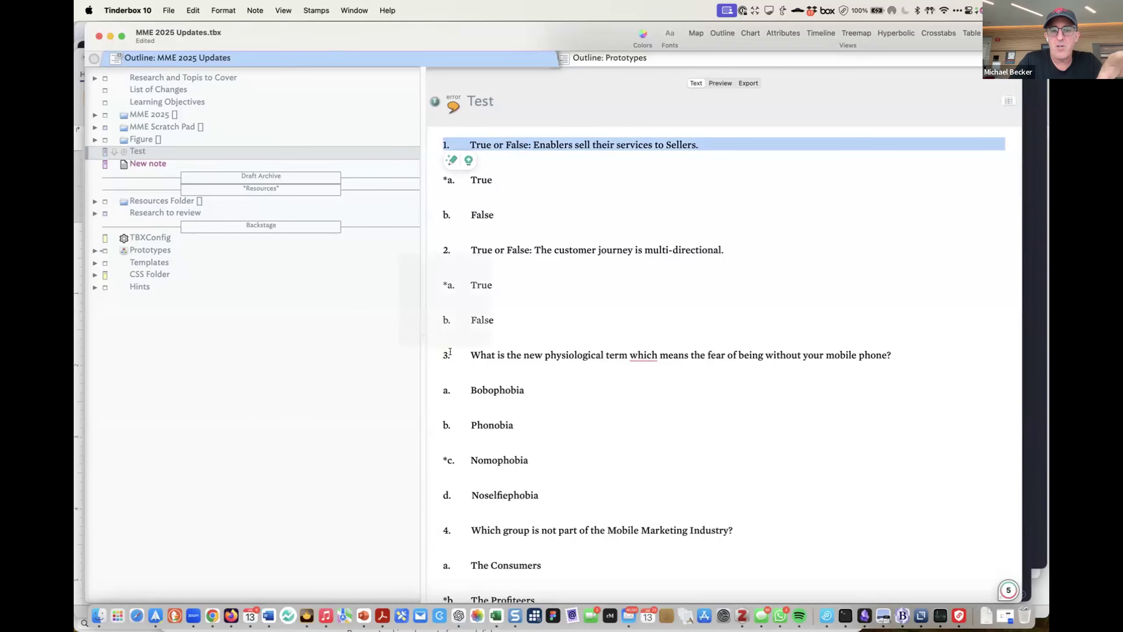
click(500, 355)
click(438, 352)
drag(437, 353, 513, 303)
click(515, 283)
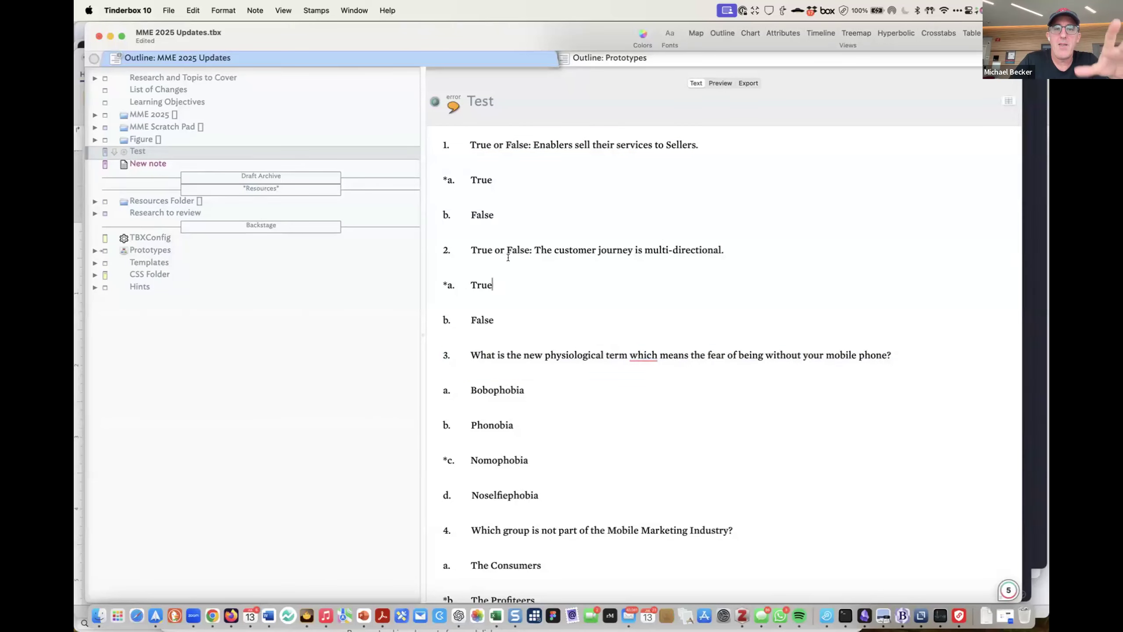
drag(442, 179, 493, 208)
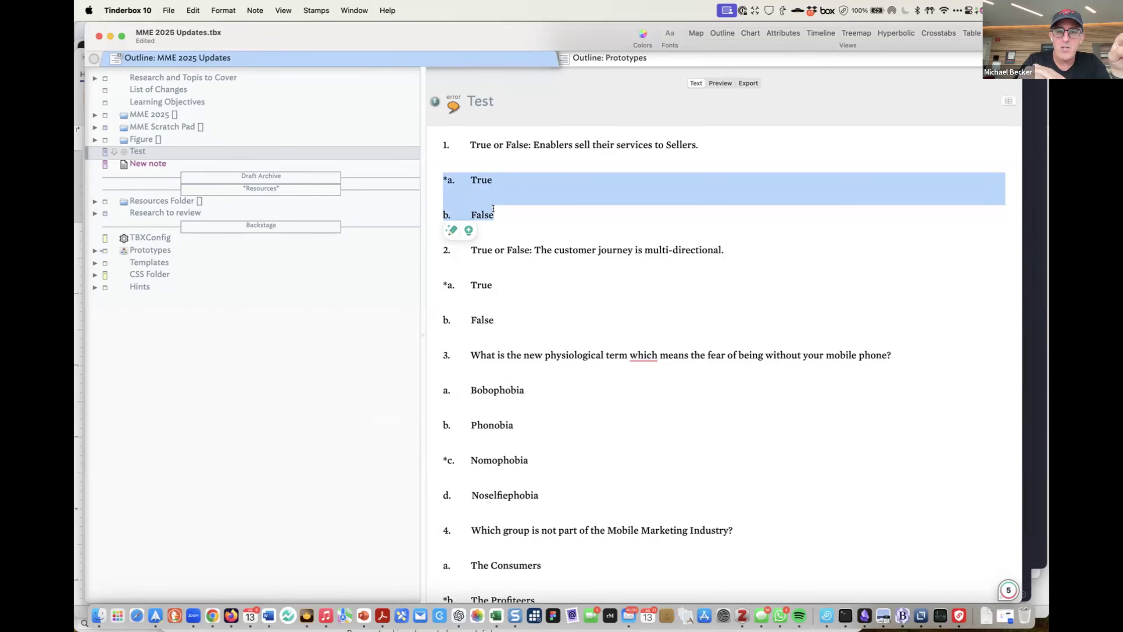
click(456, 183)
drag(448, 178, 441, 176)
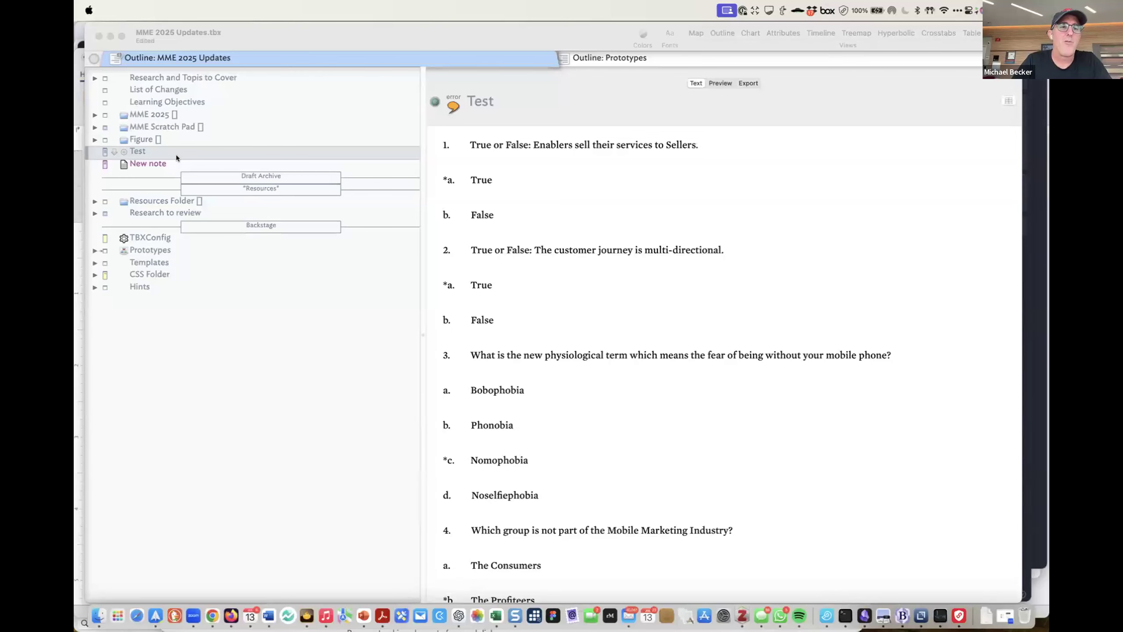
Open Explode for the Test note and set it to break at the delimiter ^\d+
click(151, 151)
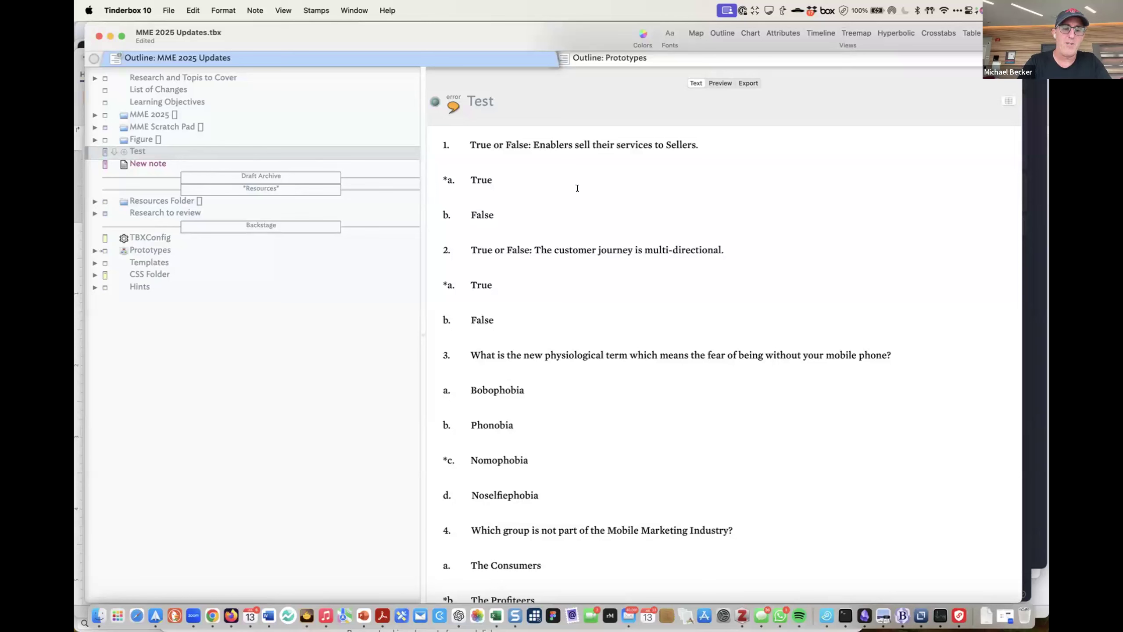
click(254, 10)
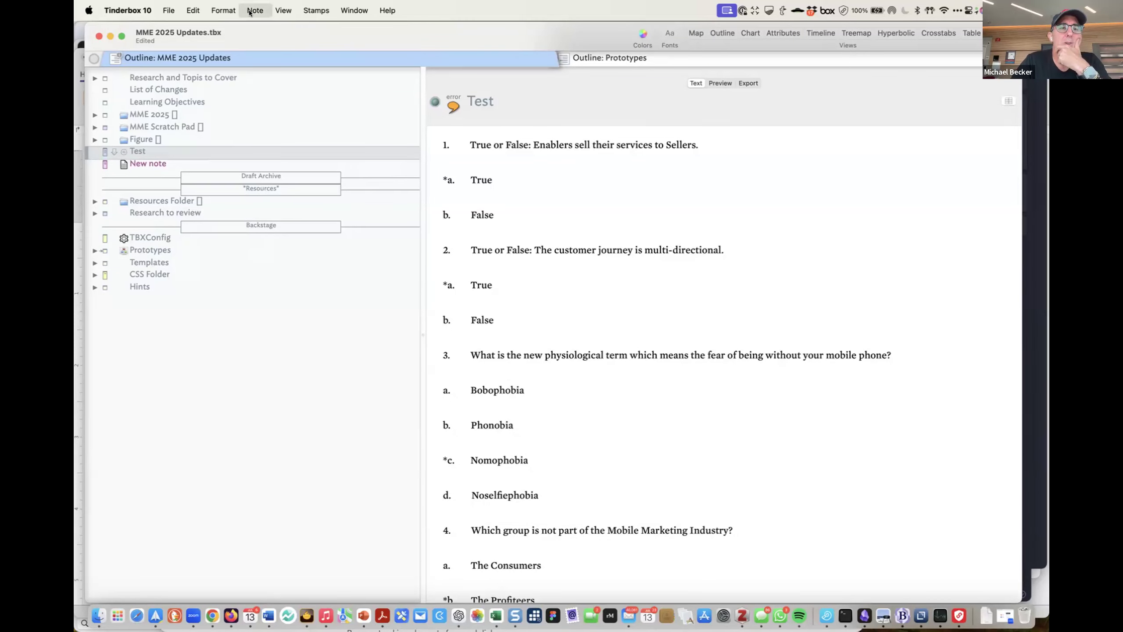
click(288, 246)
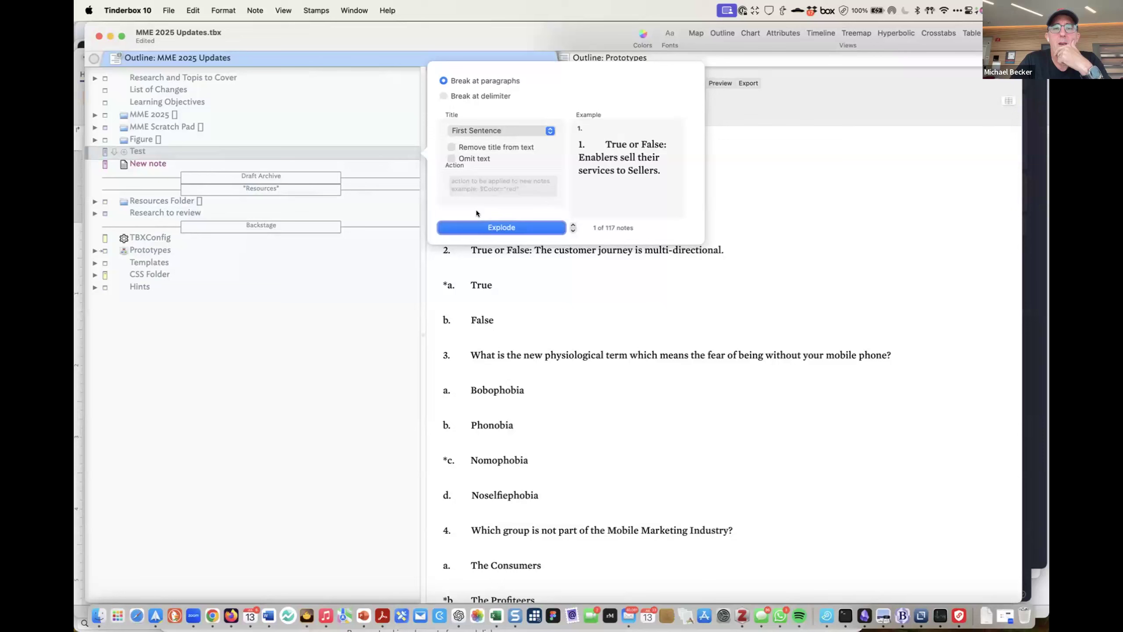
click(483, 96)
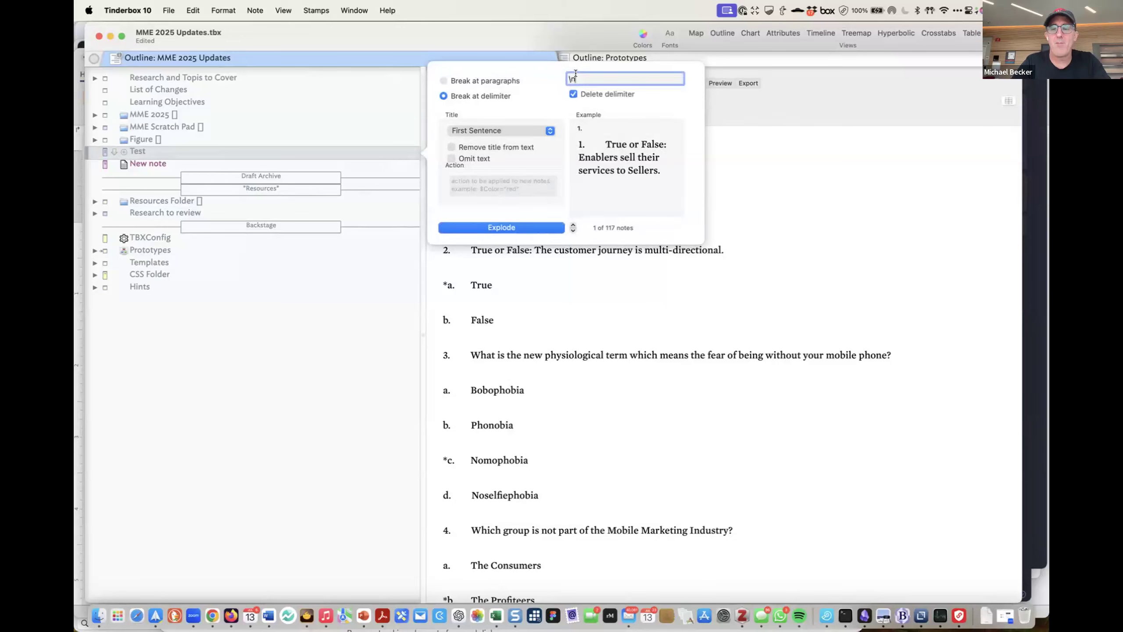
text(\)
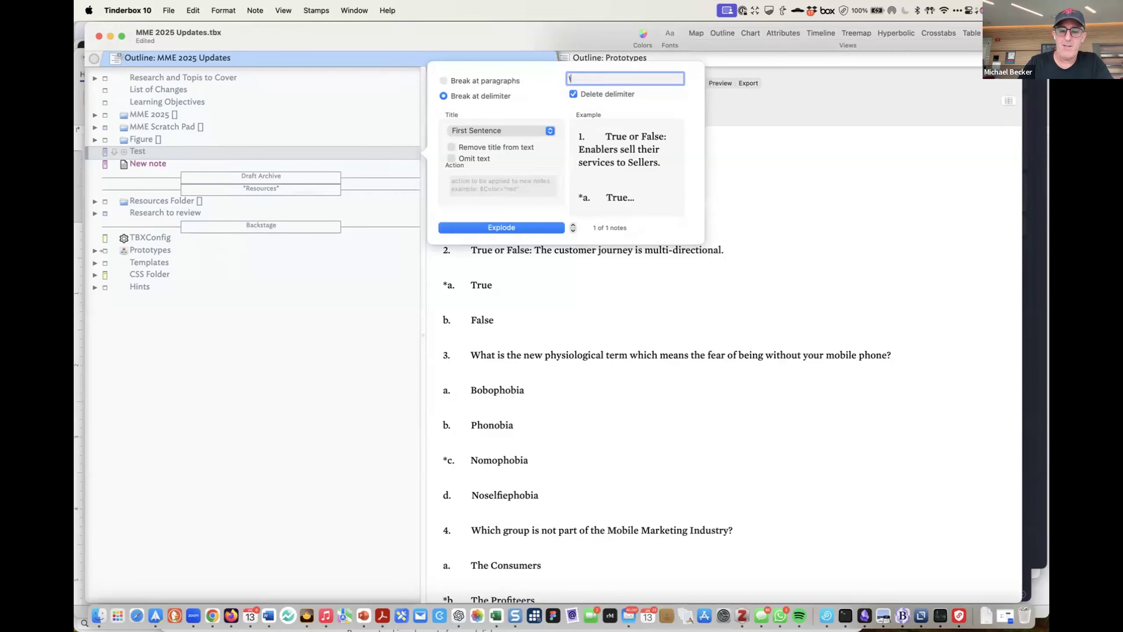
text(d+)
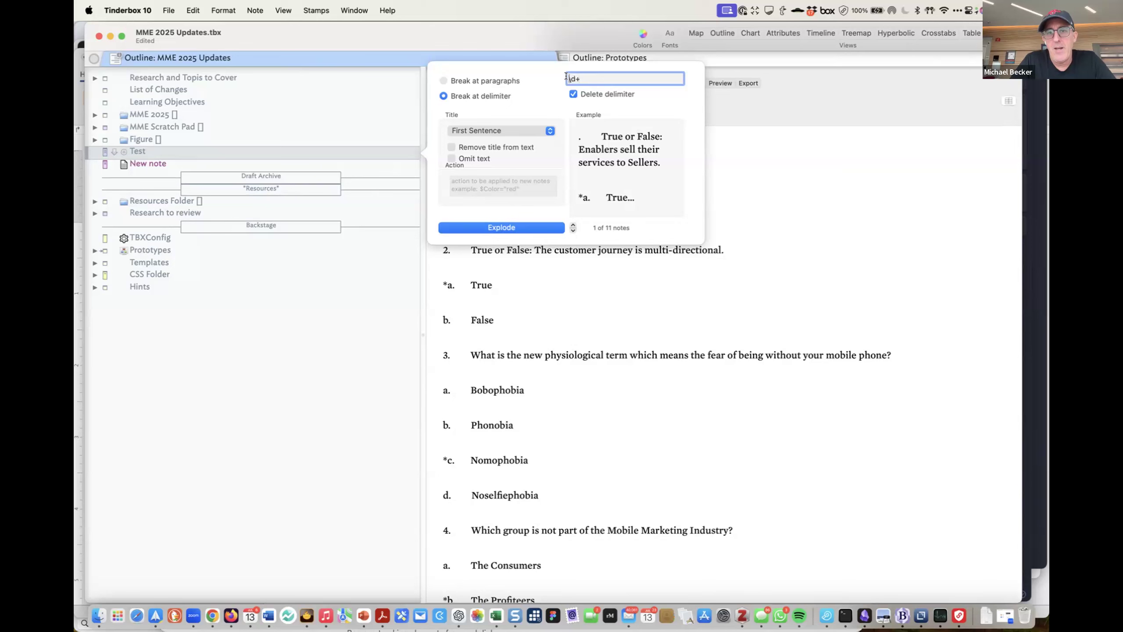
text(^)
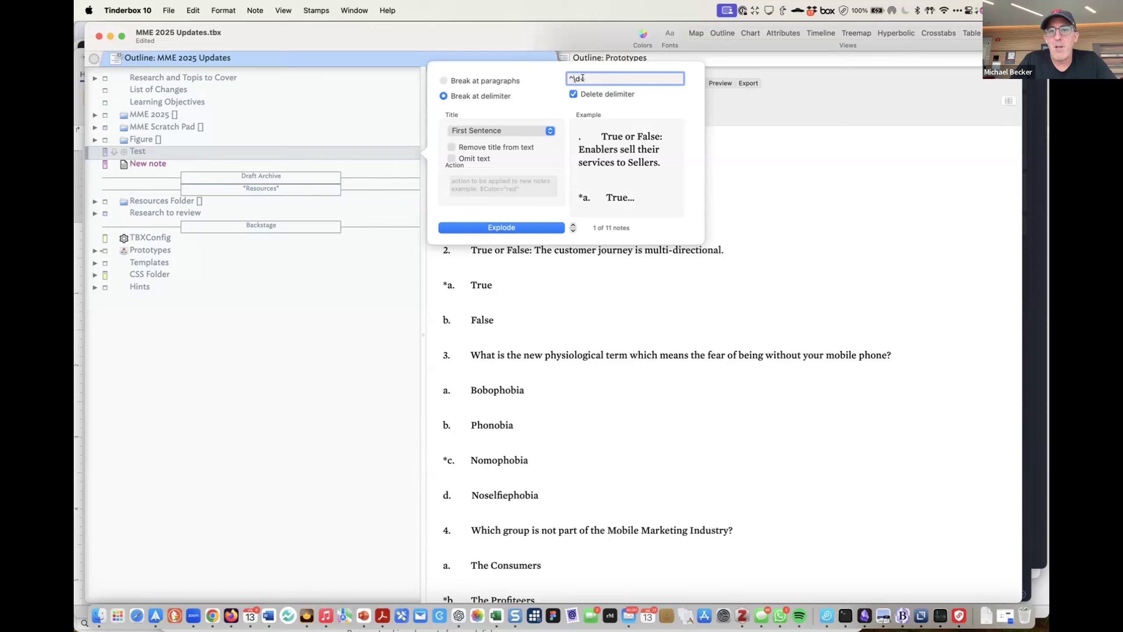
text(.)
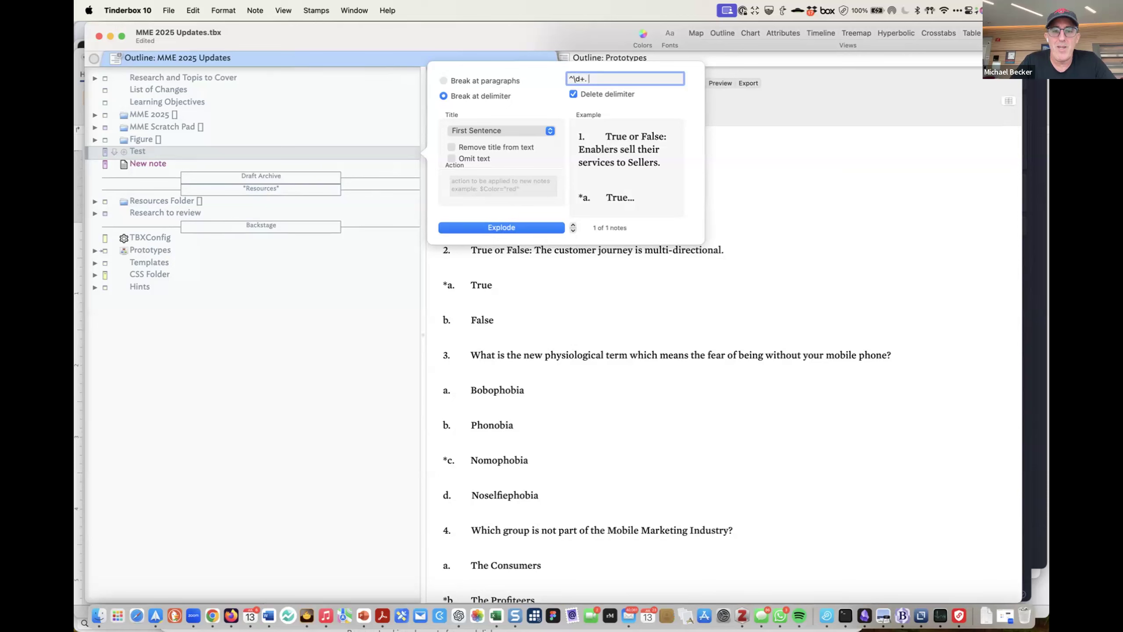
key(BackSpace)
key(BackSpace)
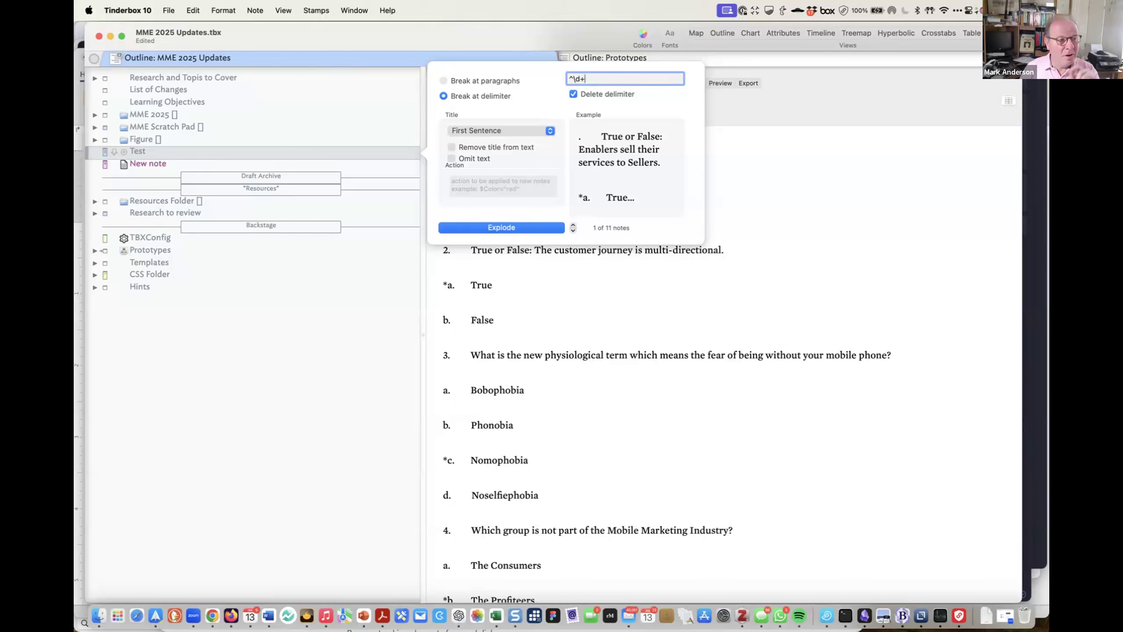
Extend the delimiter to ^\d+\.* and explode the Test note into separate question notes
text(.*)
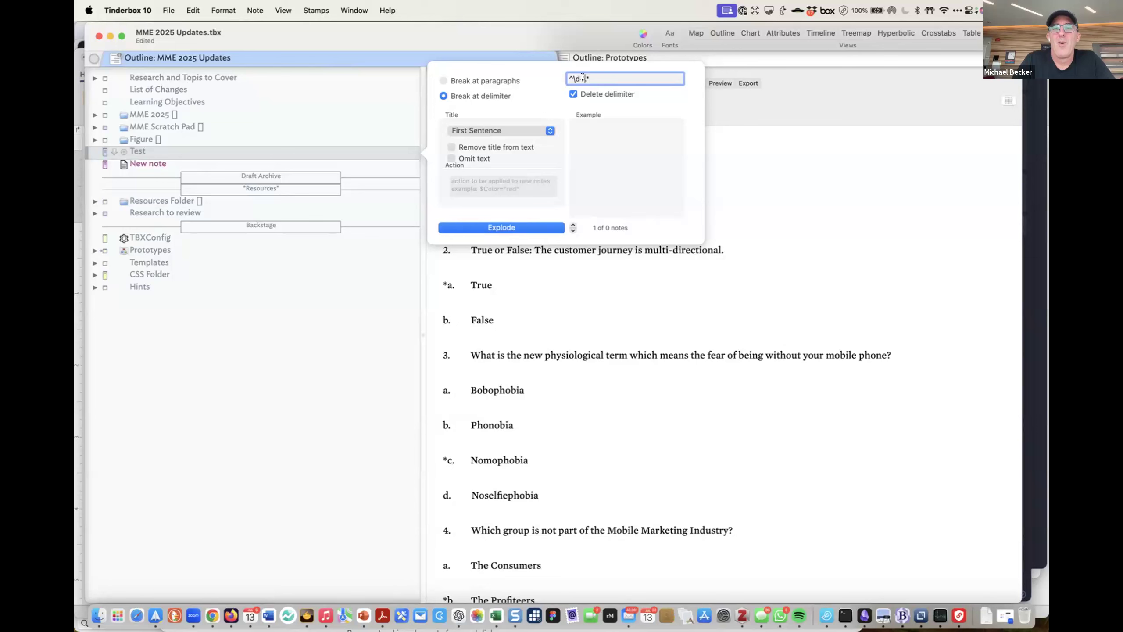
text(\)
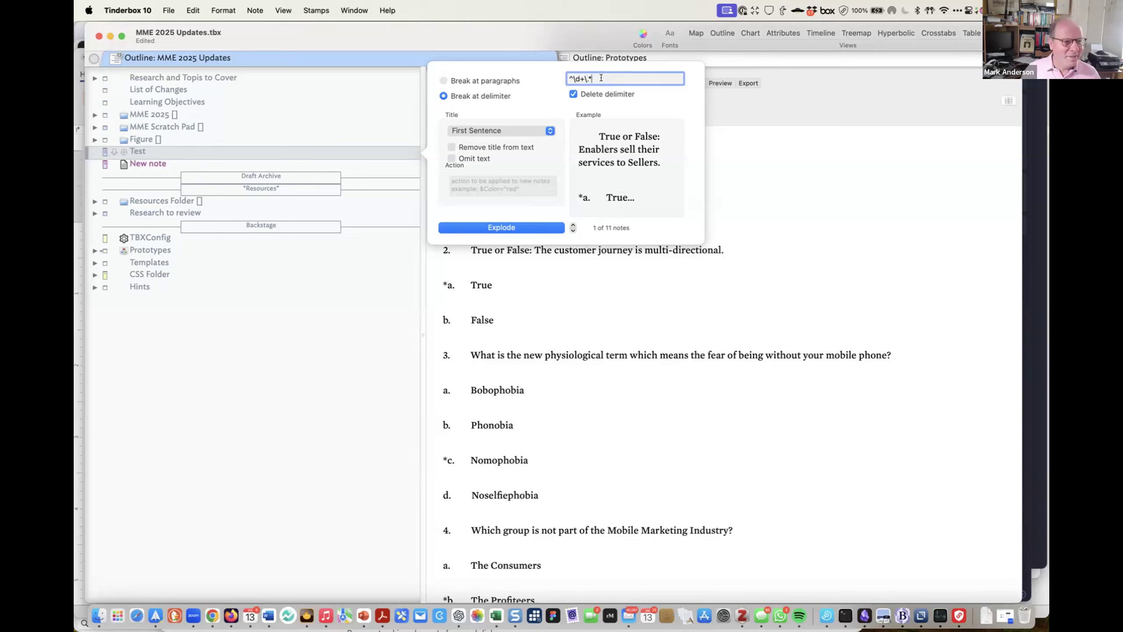
key(Left)
key(Left)
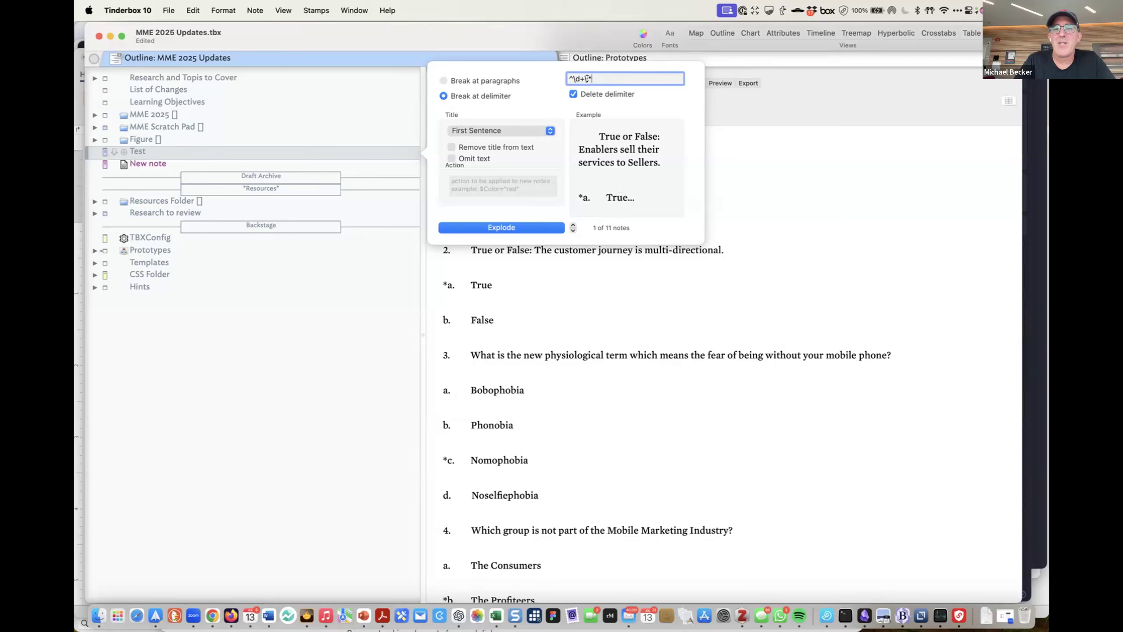
key(BackSpace)
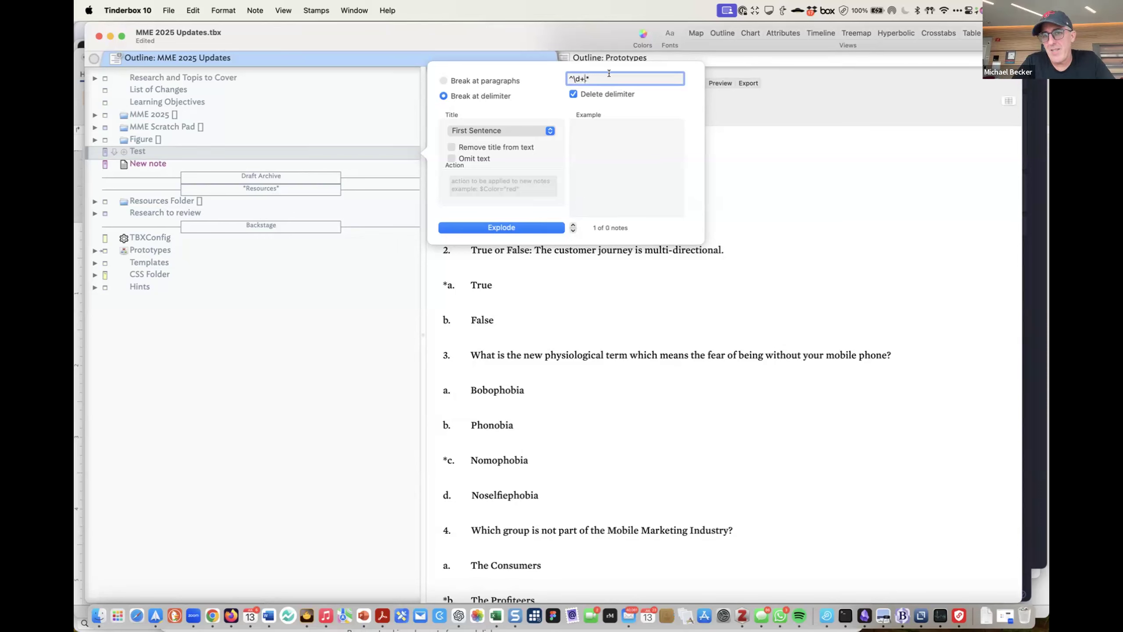
text(\)
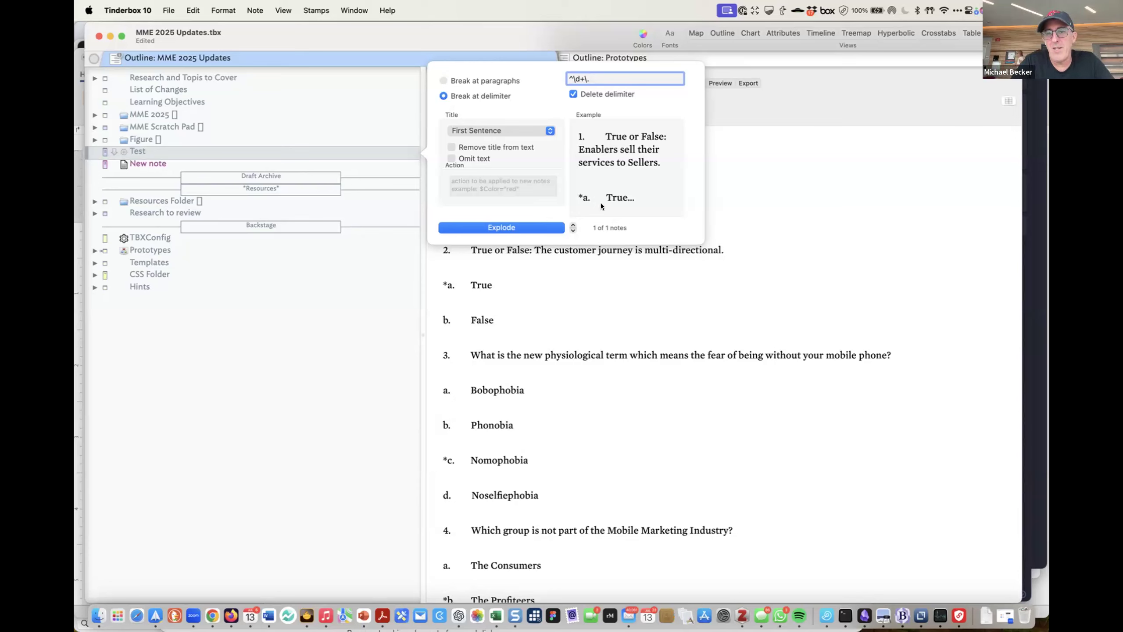
key(BackSpace)
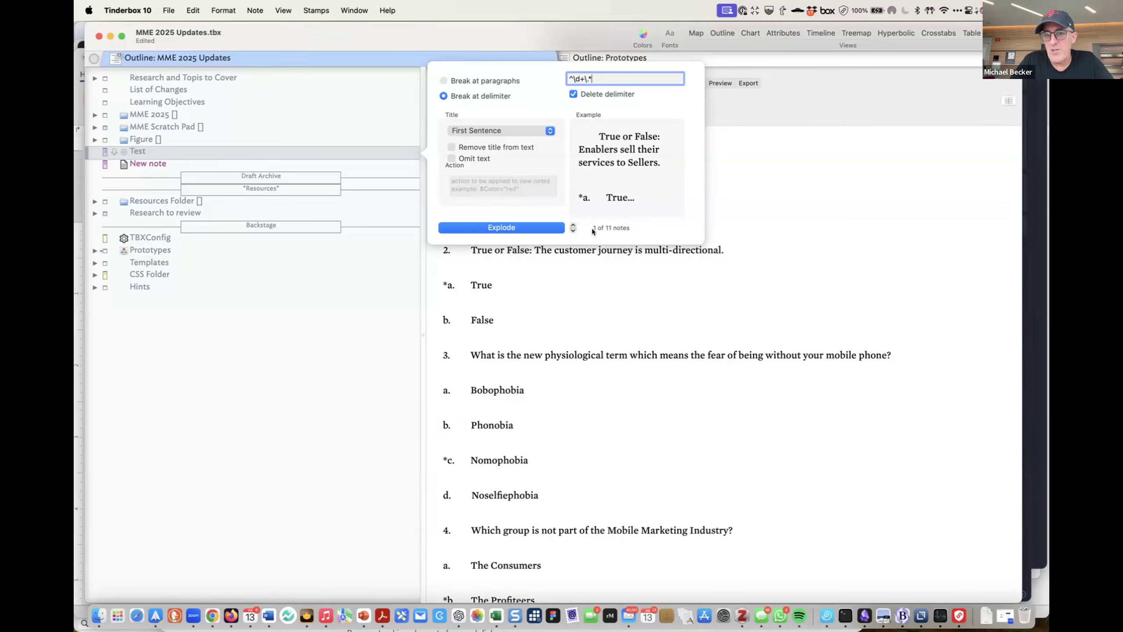
click(539, 229)
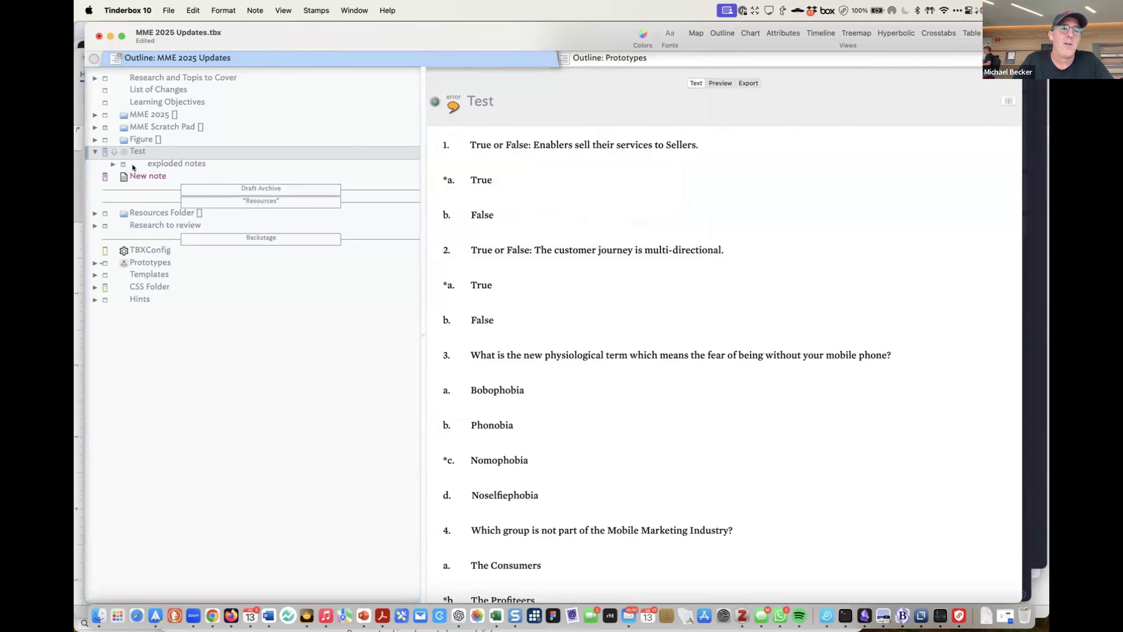
Expand the exploded notes, look through the question notes down to the last, and highlight the repeated question text in the first one
click(112, 164)
click(193, 176)
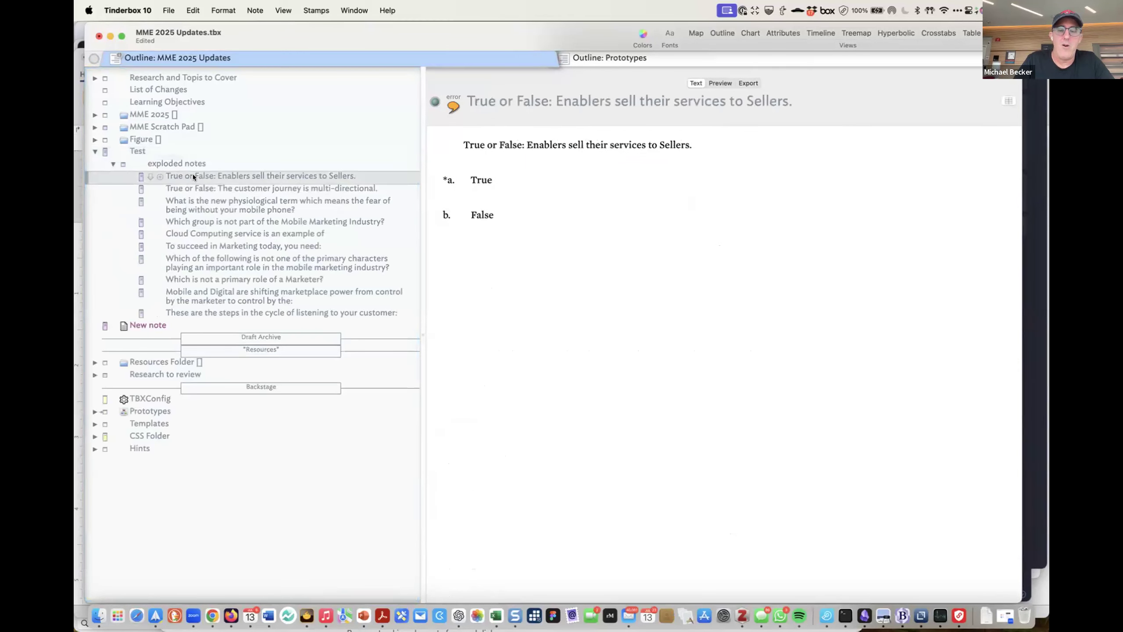
key(Down)
key(Down)
key(Down)
key(Down)
key(Down)
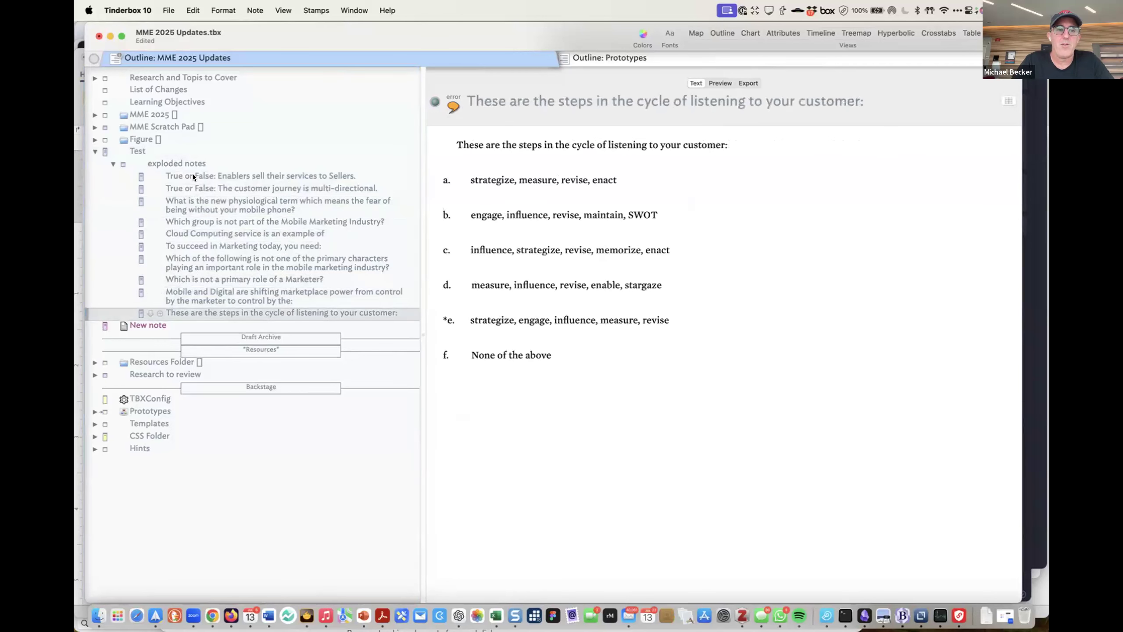
click(203, 175)
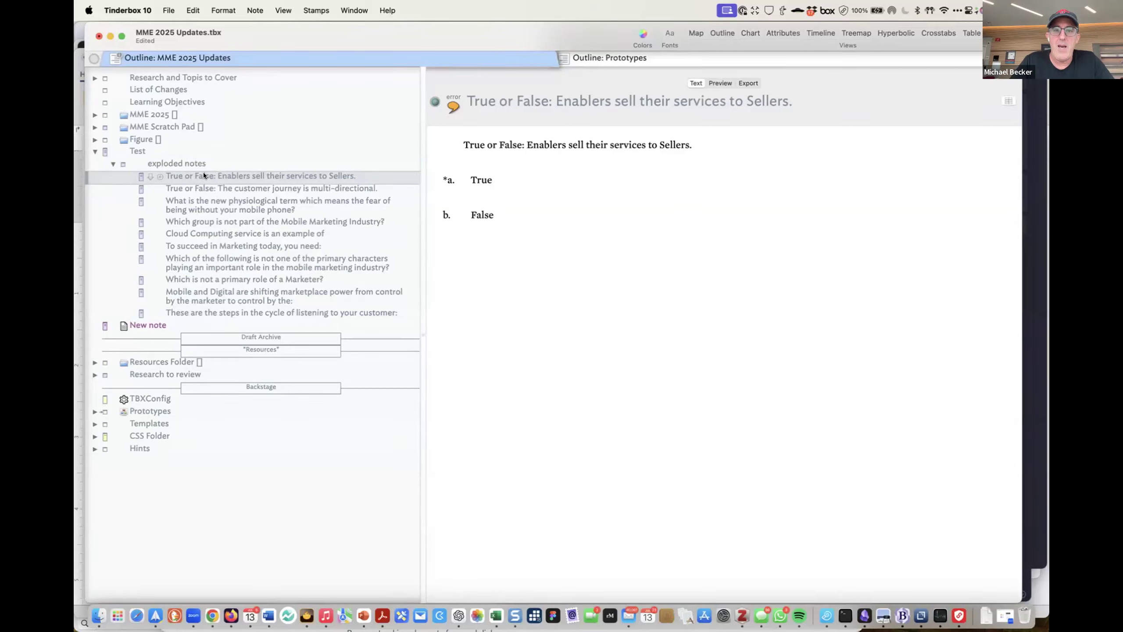
triple_click(464, 144)
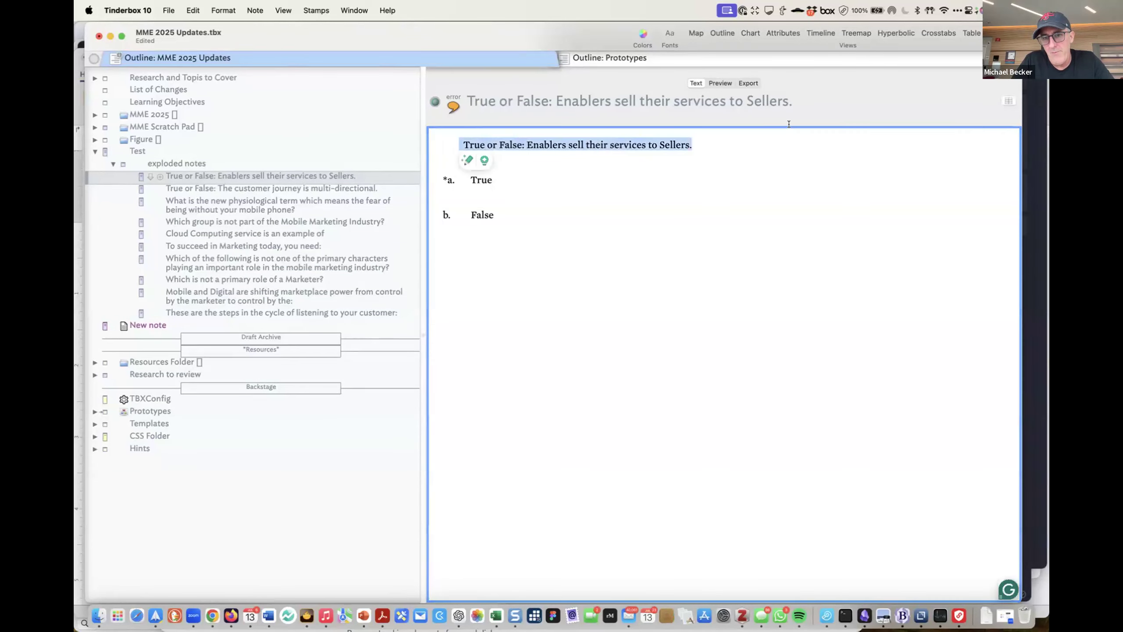
Explode the Test note again with the ^\d+\.* delimiter and the title removed from each new note's text
click(167, 146)
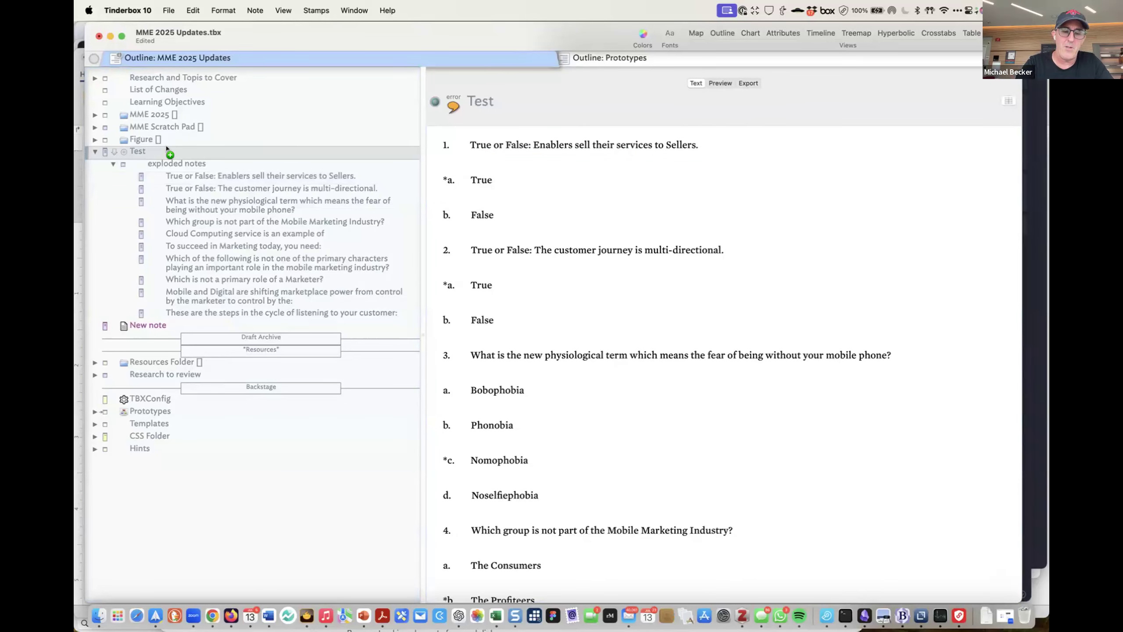
click(241, 4)
click(282, 241)
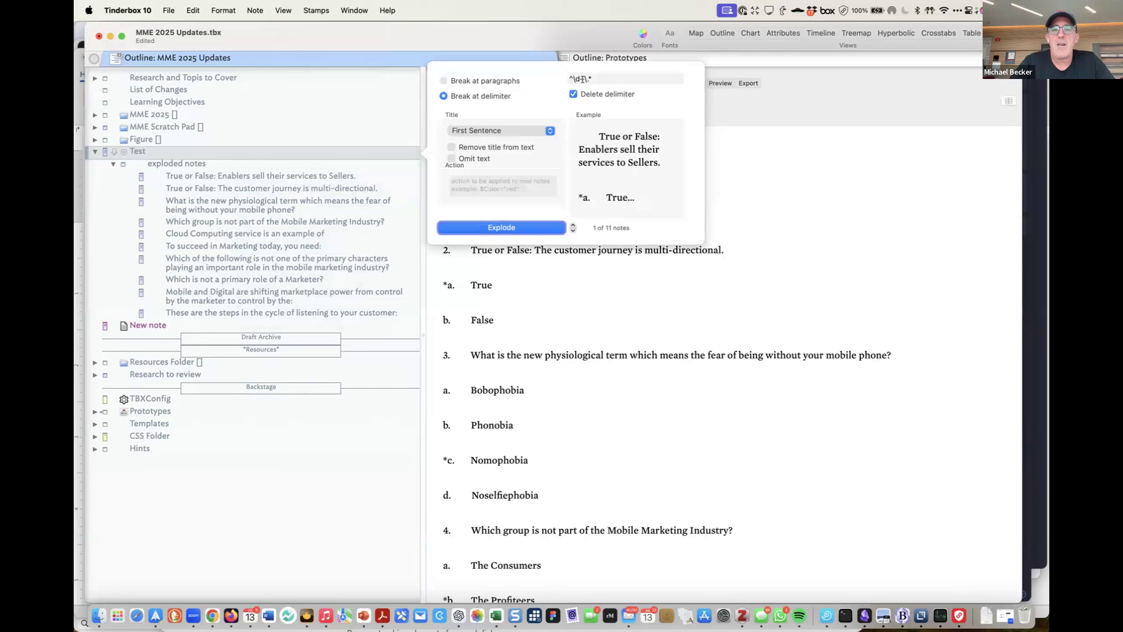
click(473, 149)
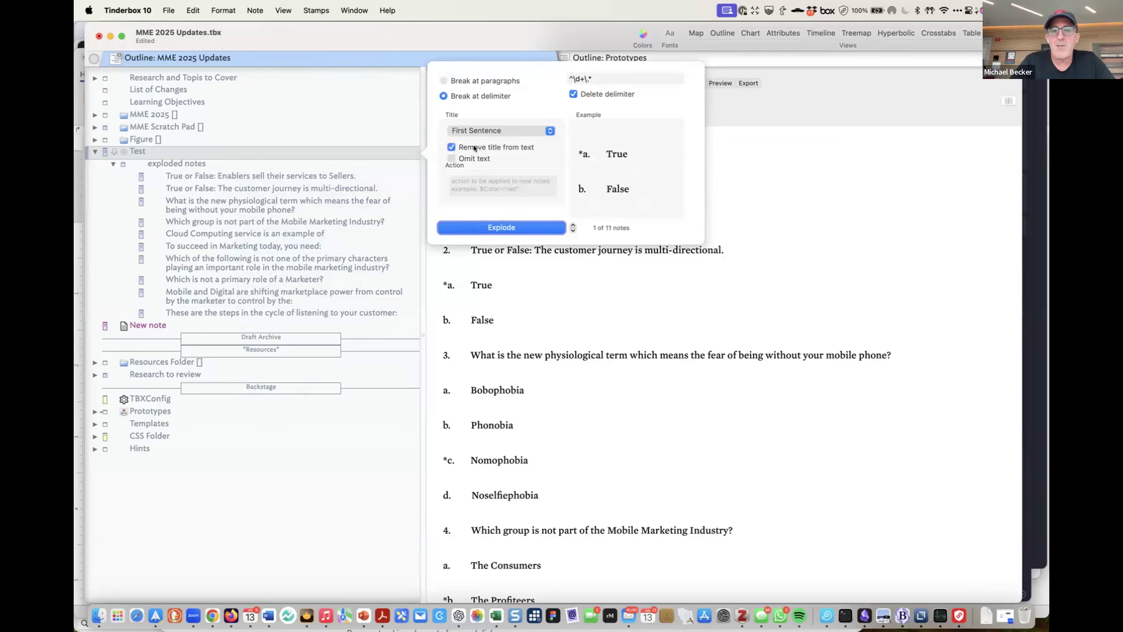
click(485, 227)
Open the first question note in the second exploded set and highlight its answer choices and the *a. marker
click(113, 163)
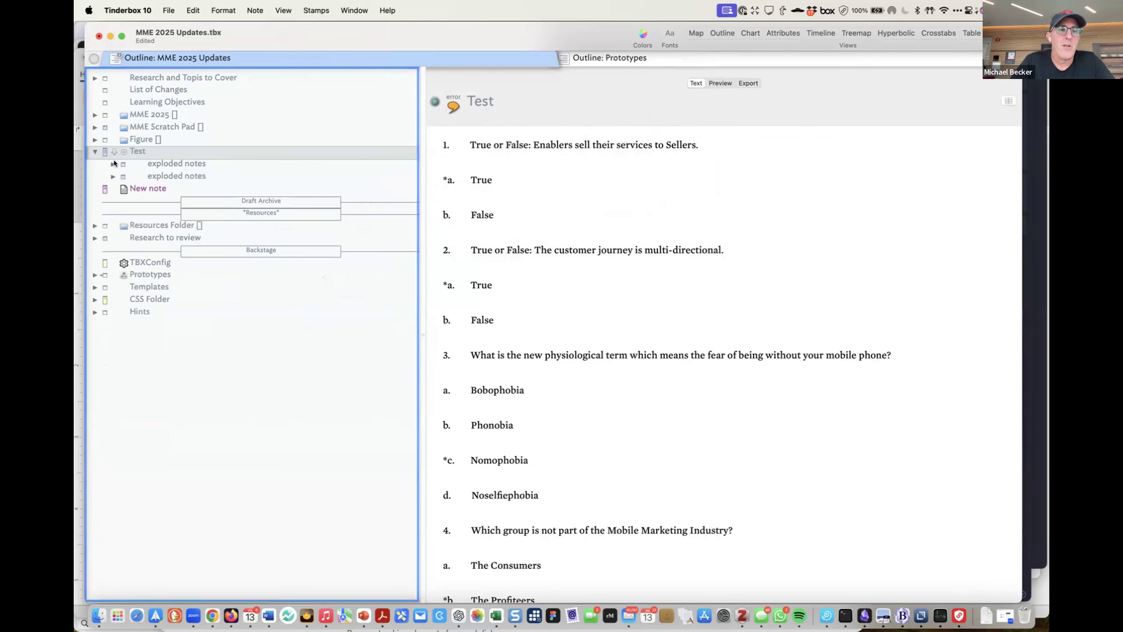
click(113, 176)
click(194, 188)
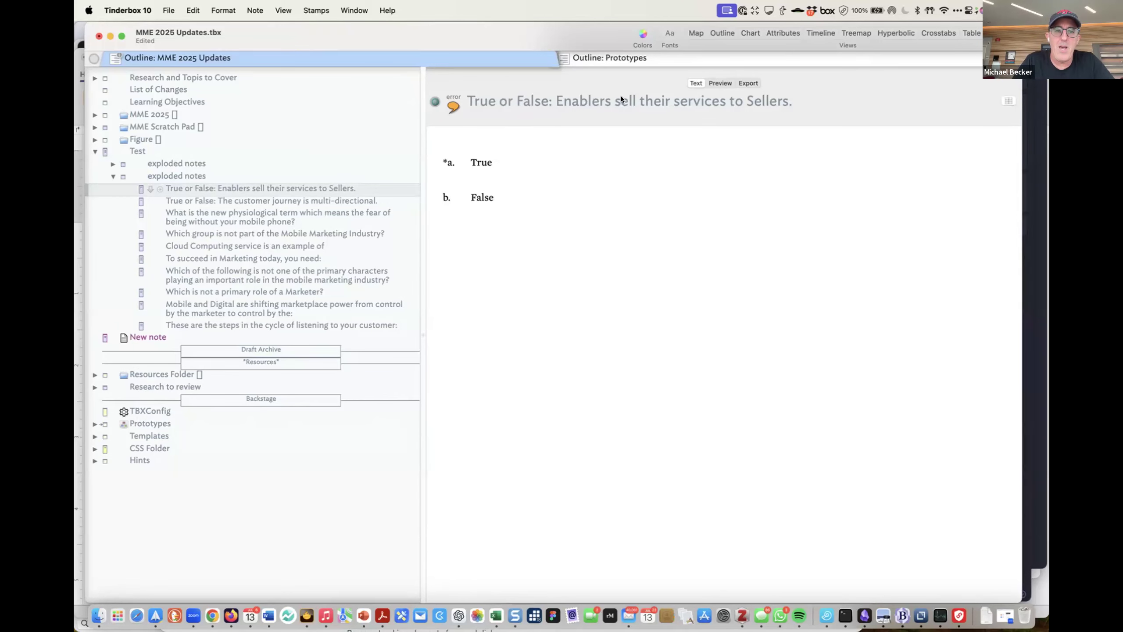
drag(476, 162, 483, 197)
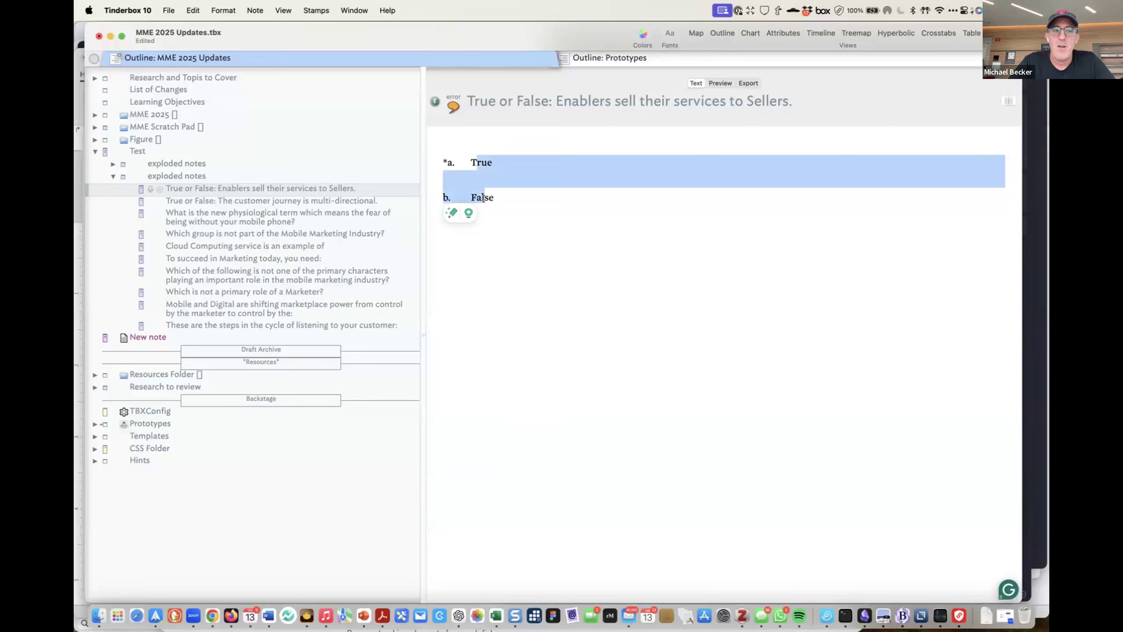
click(205, 187)
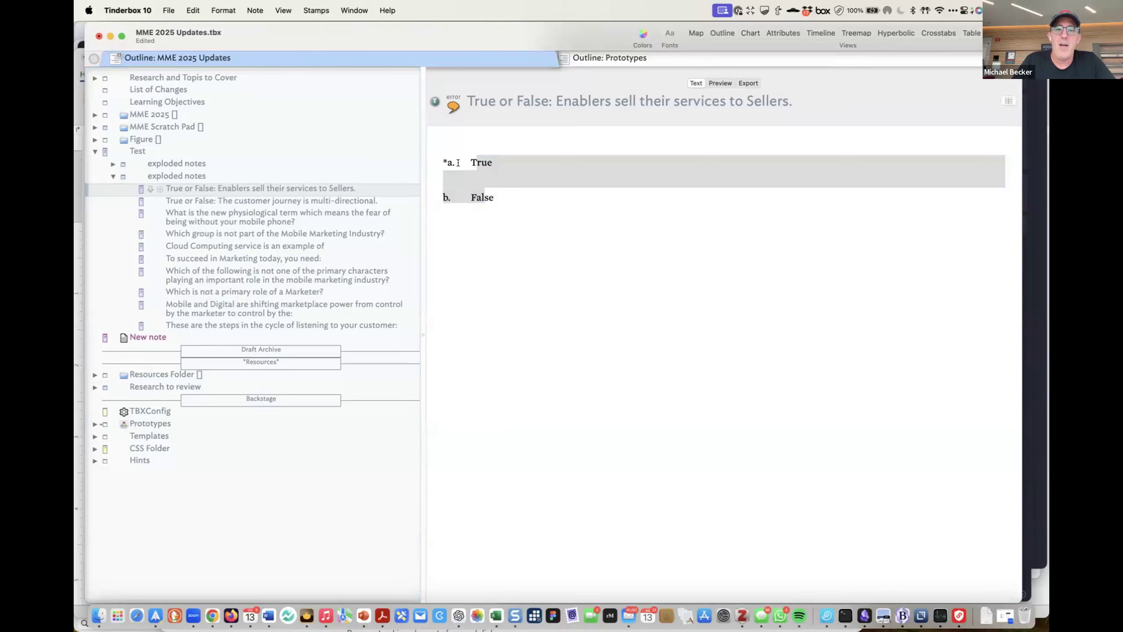
drag(455, 163, 440, 163)
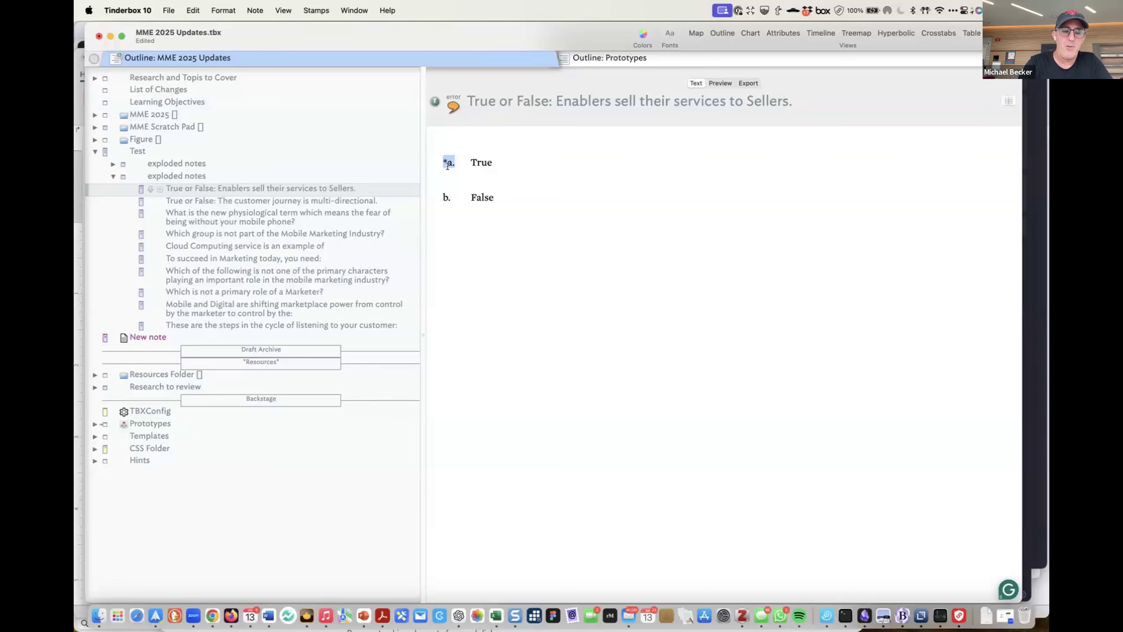
Preview the first question note of the first exploded set, collapse that set and return to the text view
key(ctrl+super+p)
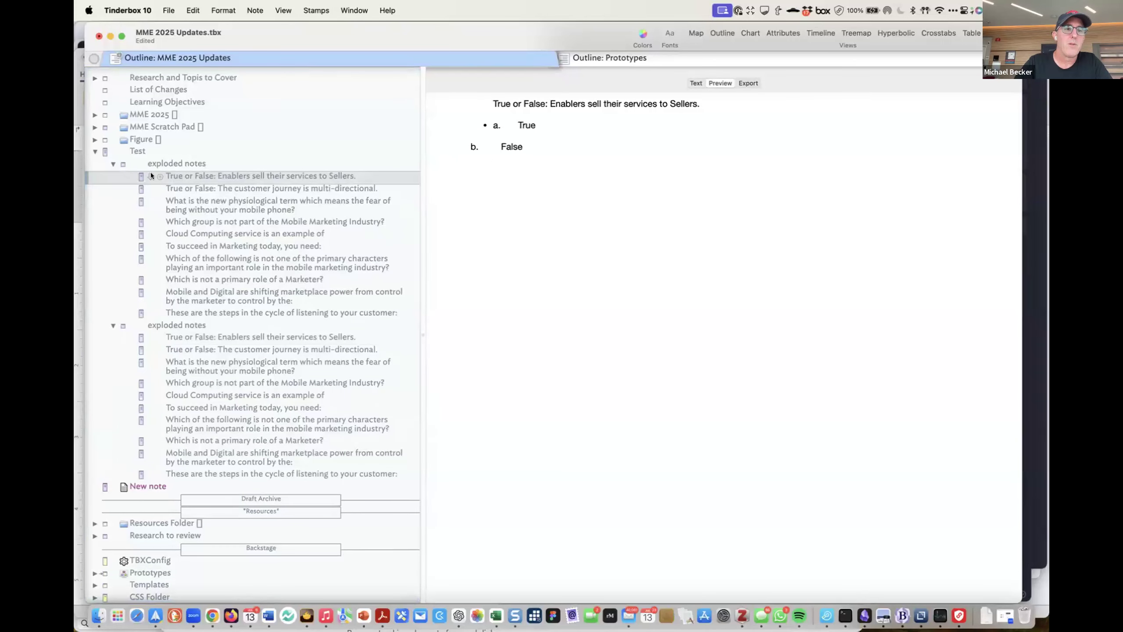
click(113, 164)
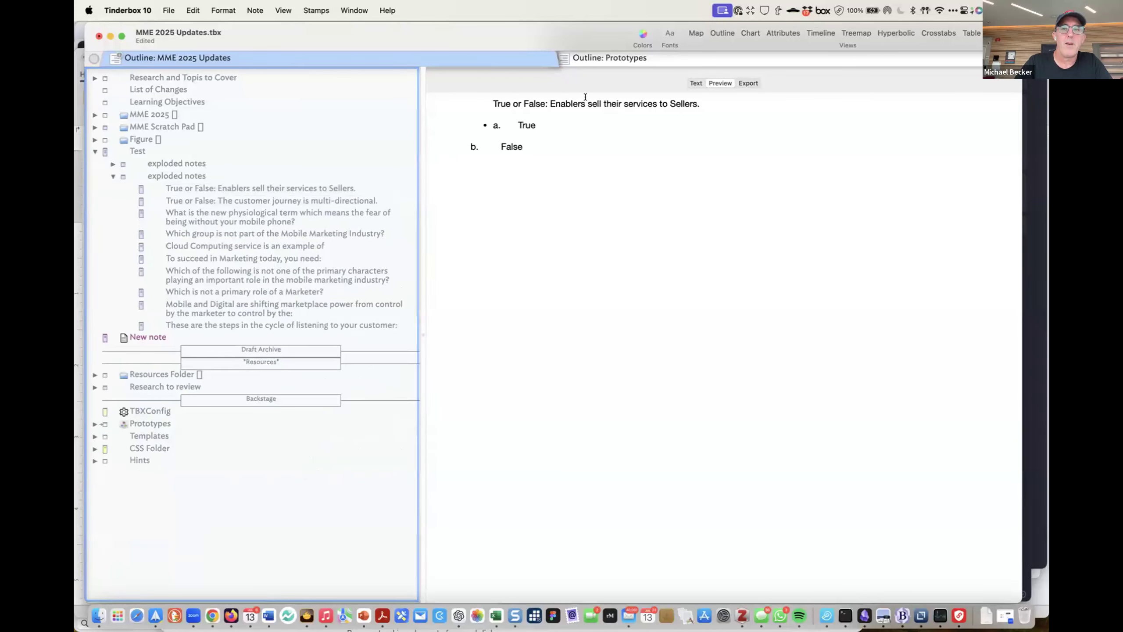
click(696, 82)
click(205, 190)
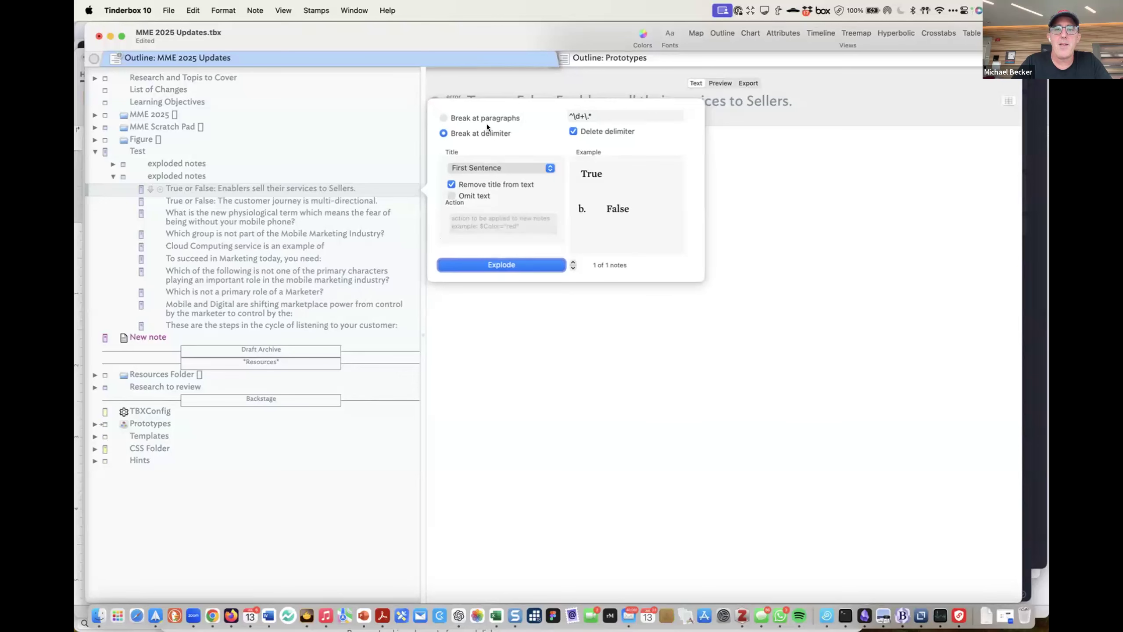
drag(594, 116, 541, 113)
key(BackSpace)
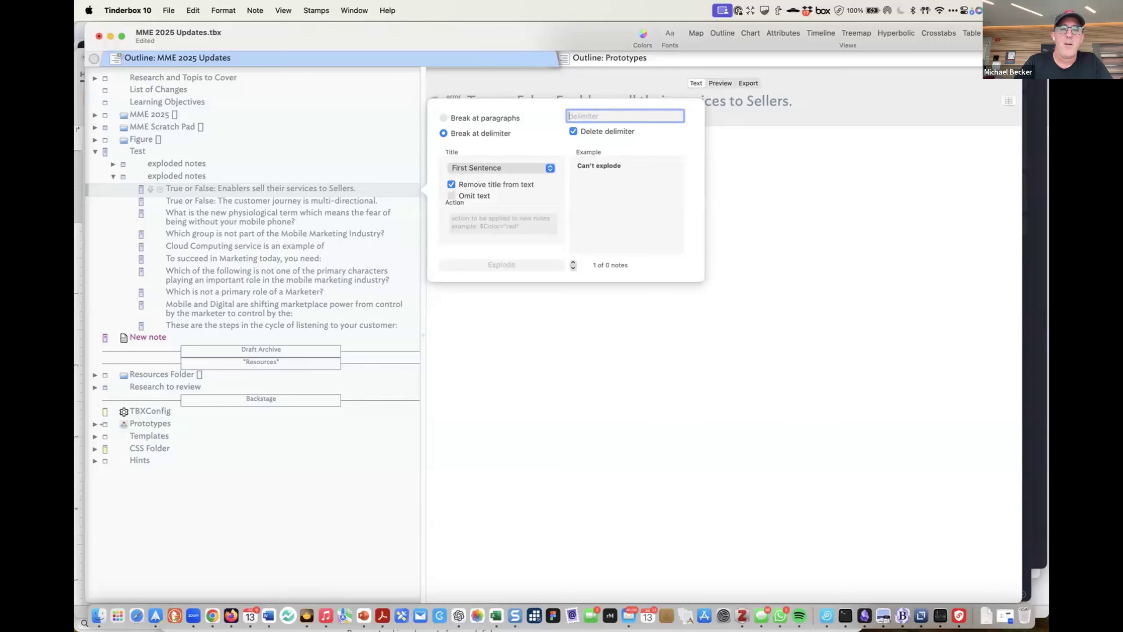
click(473, 118)
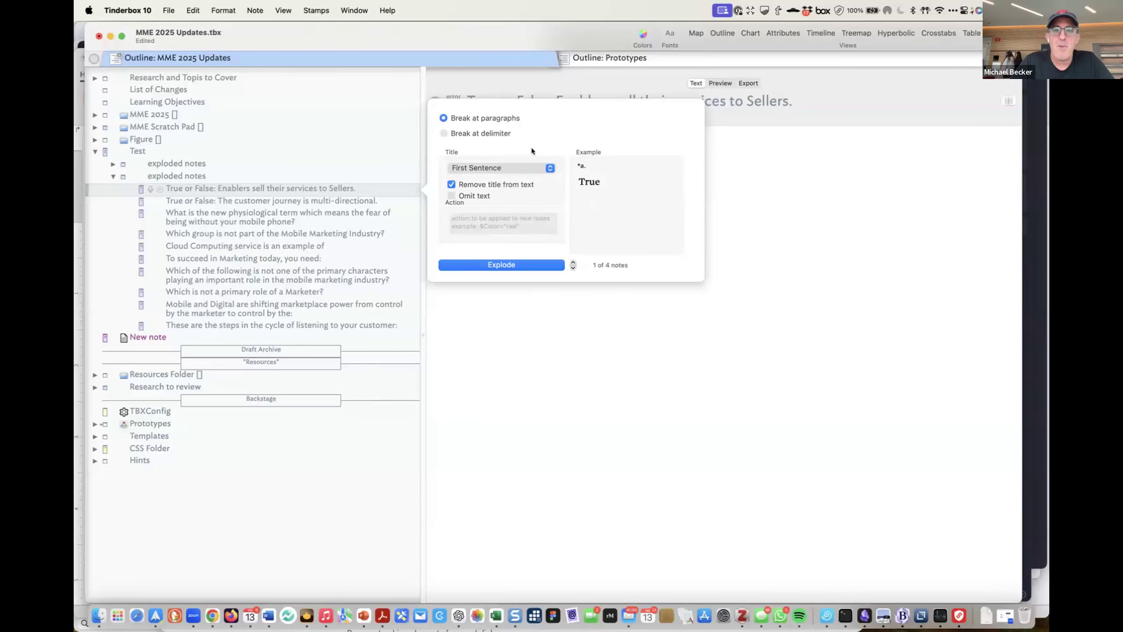
key(Escape)
Highlight the True answer line and the False answer line one after the other in the first question note
drag(441, 162, 440, 189)
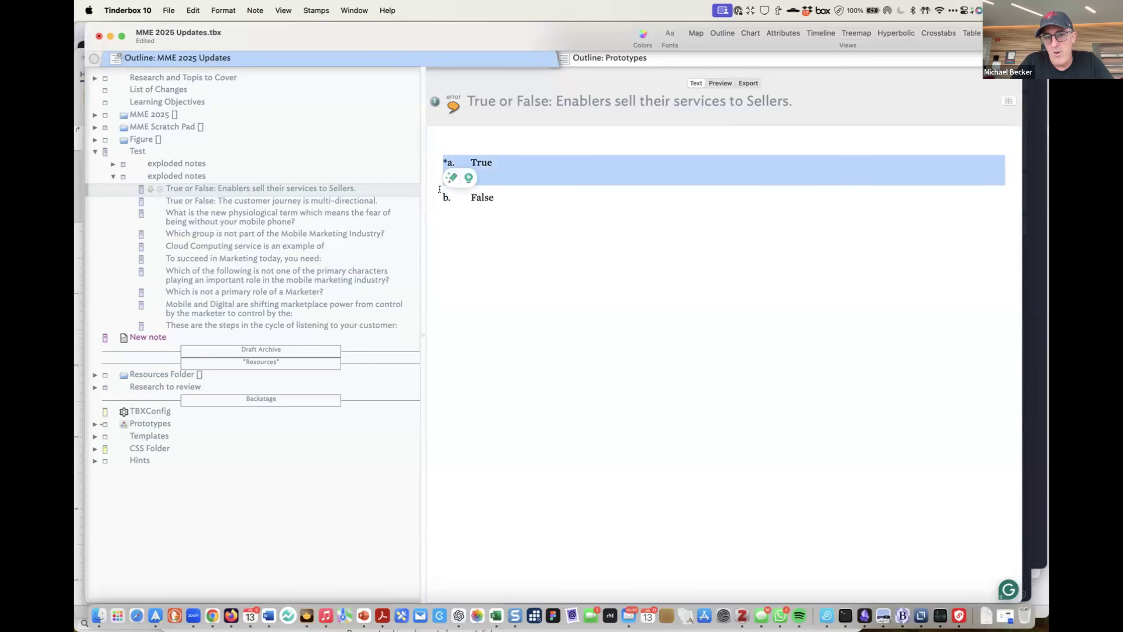
triple_click(511, 195)
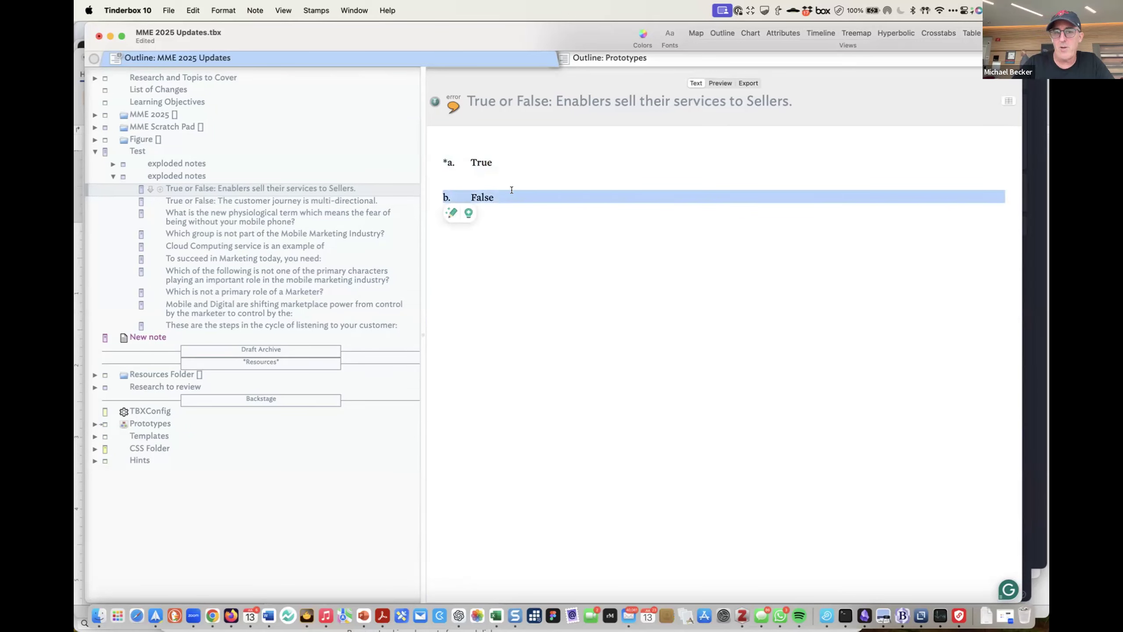
Explode the first question note at paragraphs, with First Sentence as title and the title removed from the text
click(491, 166)
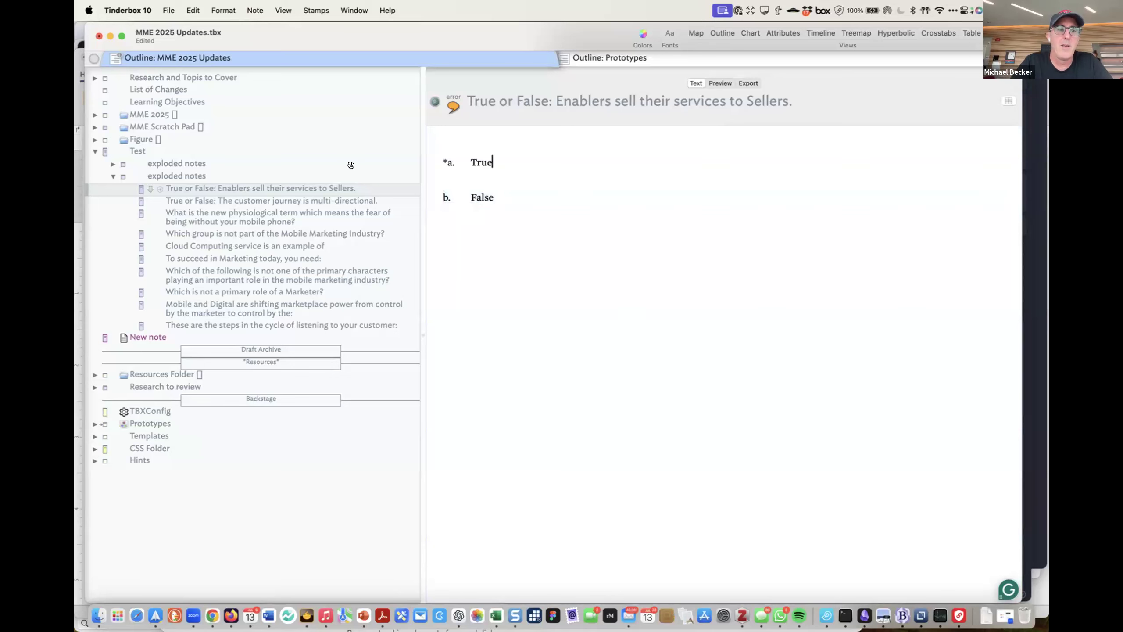
click(217, 9)
mouse_move(257, 9)
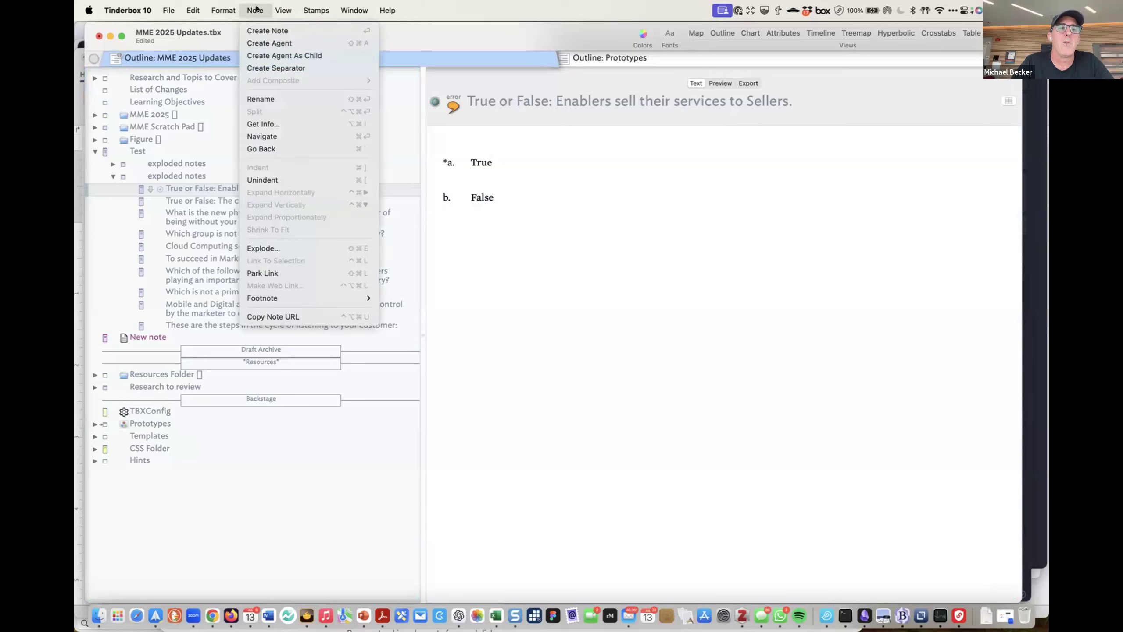
click(275, 249)
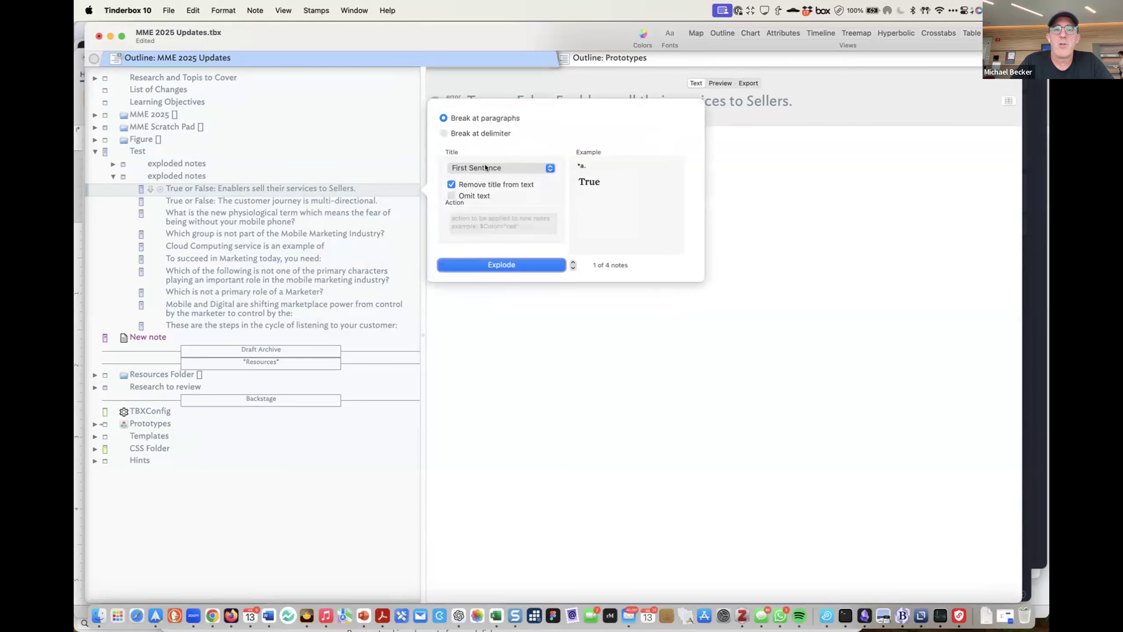
click(491, 195)
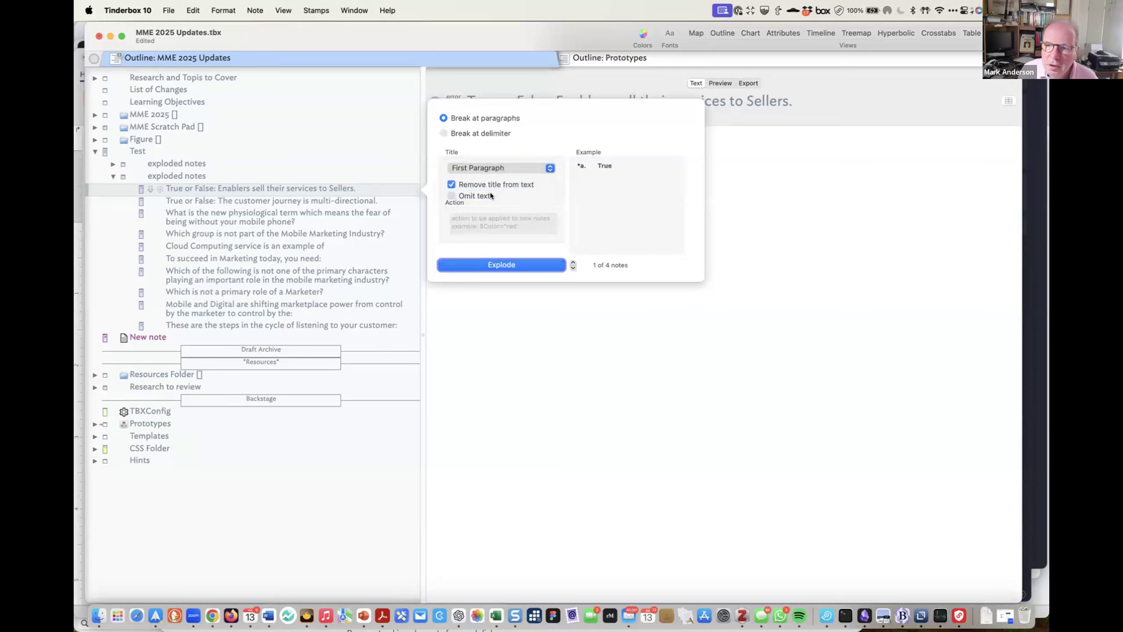
click(493, 169)
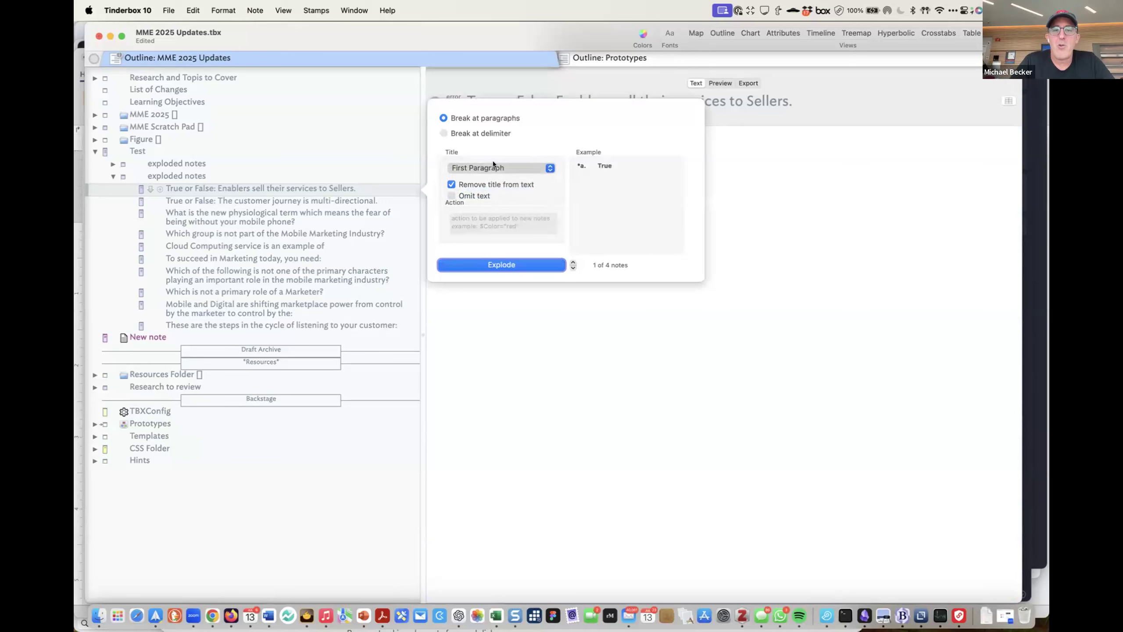
click(493, 143)
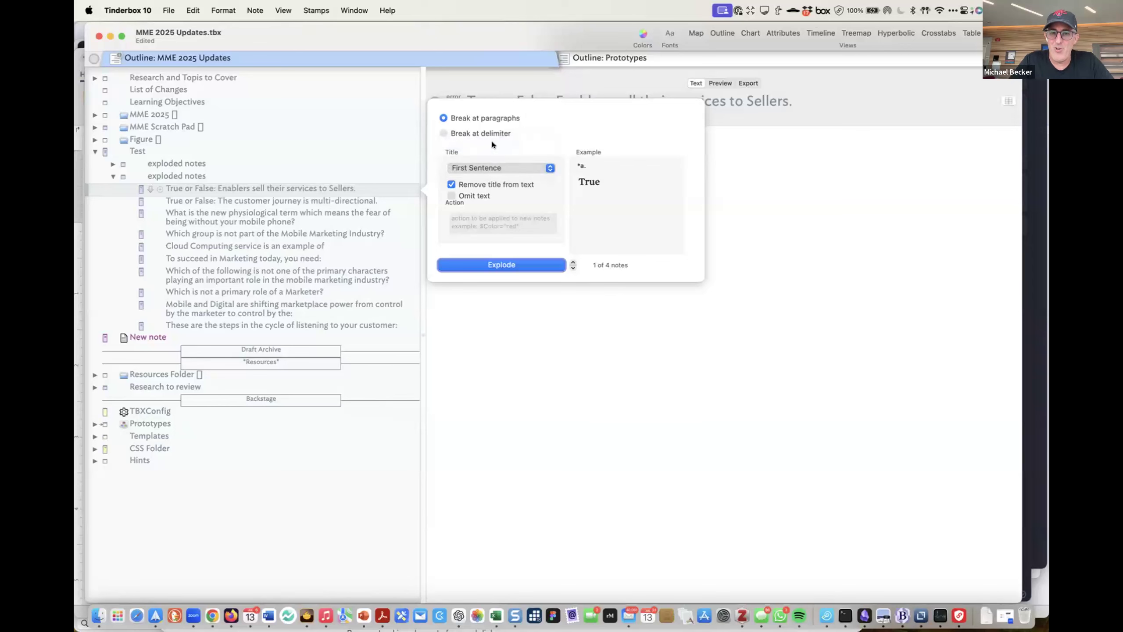
click(484, 263)
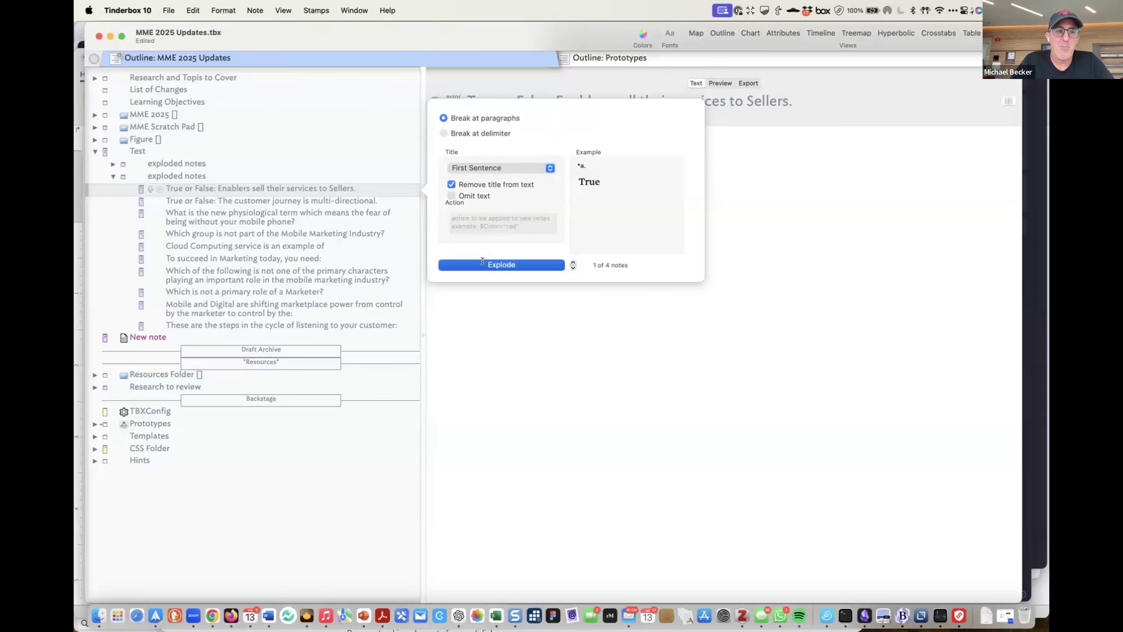
Expand the new exploded notes container under the first question and check the *a. and b. notes
click(131, 188)
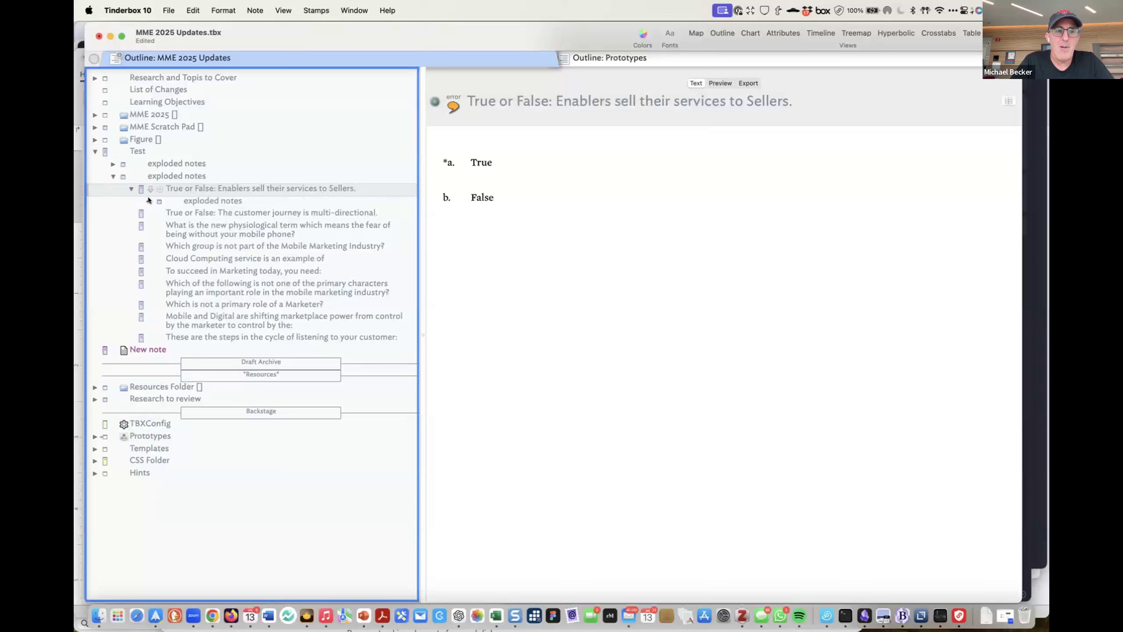
click(149, 201)
click(212, 213)
key(Down)
key(Up)
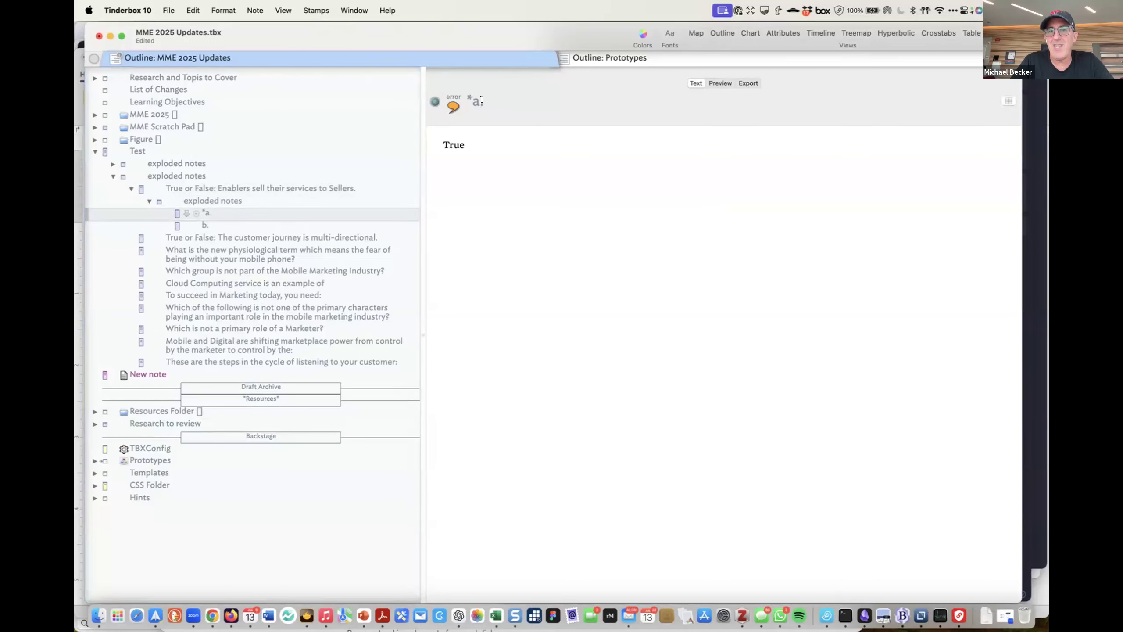
Compare with the *a. marker in the question's text and delete the exploded notes container under the first question
click(184, 202)
click(207, 188)
double_click(445, 160)
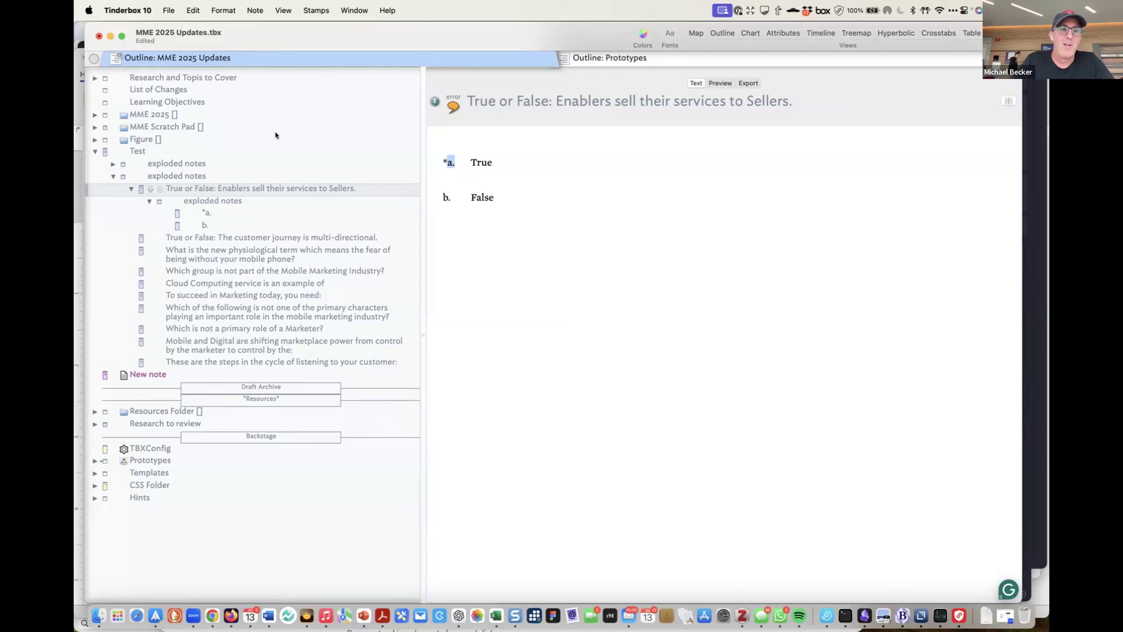
click(194, 199)
key(Delete)
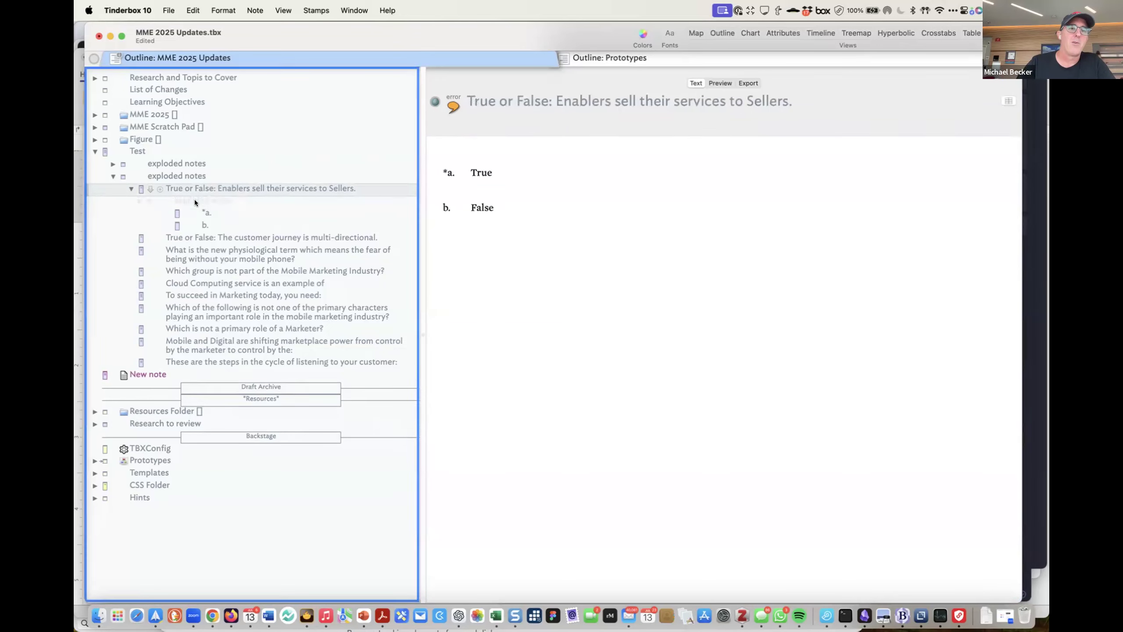
Explode the first question note at paragraphs again, with First Paragraph as title and the title removed from the text
click(252, 10)
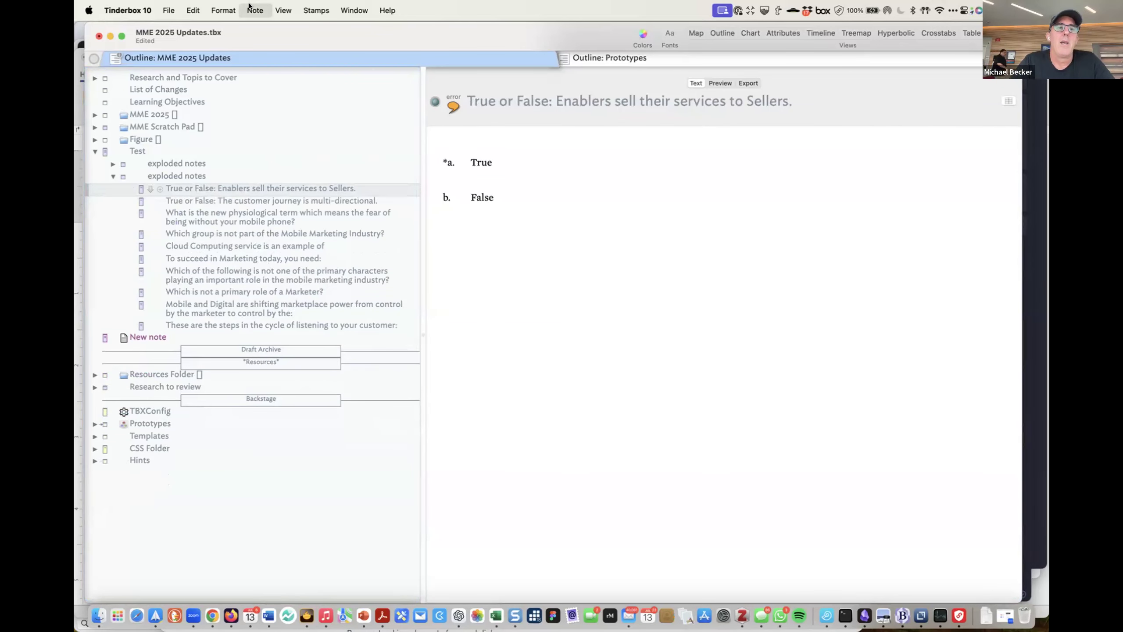
click(274, 246)
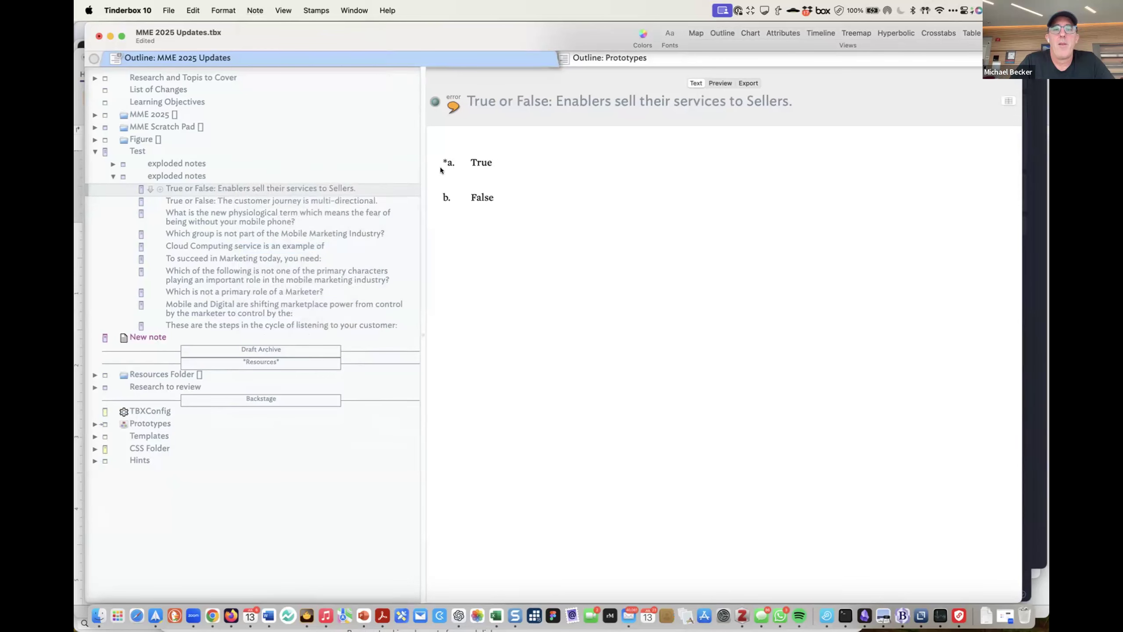
click(499, 173)
click(495, 194)
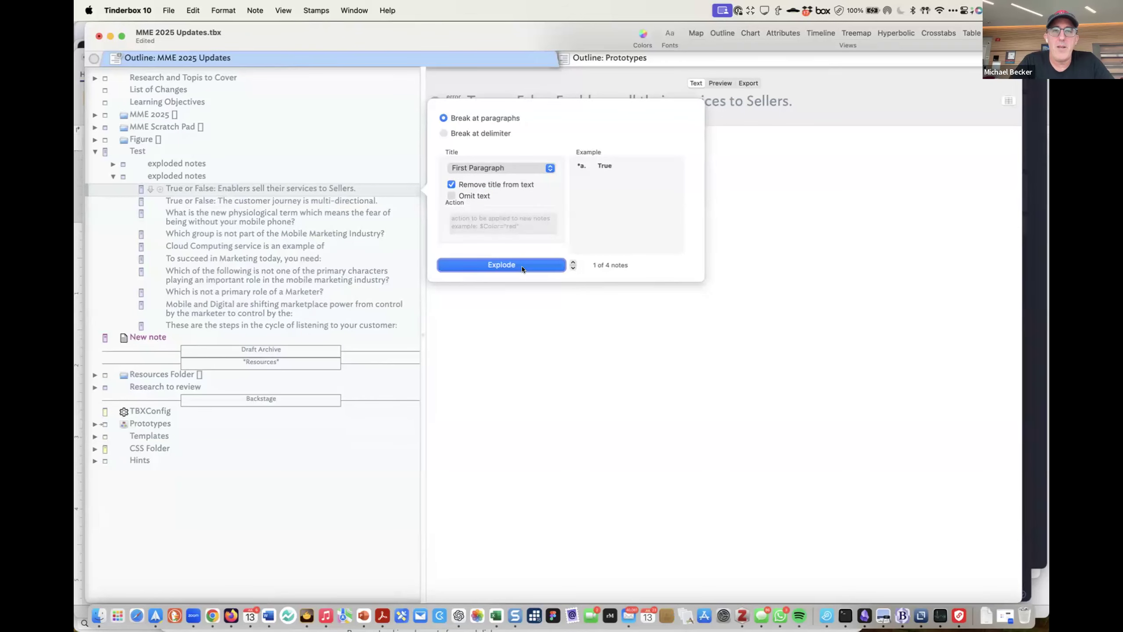
click(526, 262)
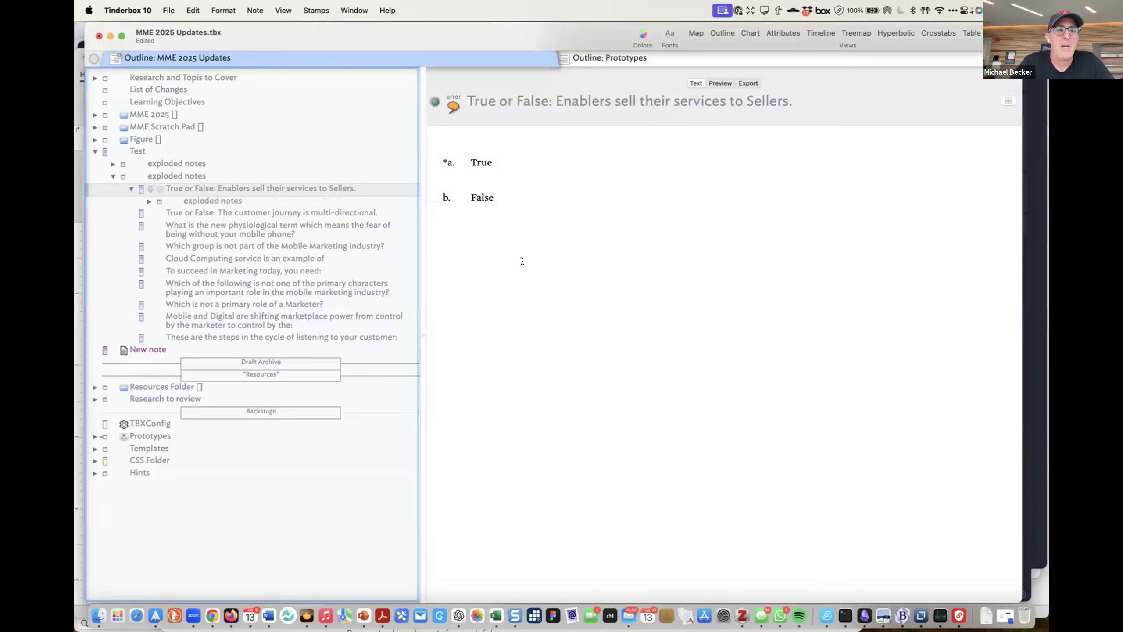
Expand the question's new exploded notes container and compare its True and False answer notes
click(137, 201)
click(149, 201)
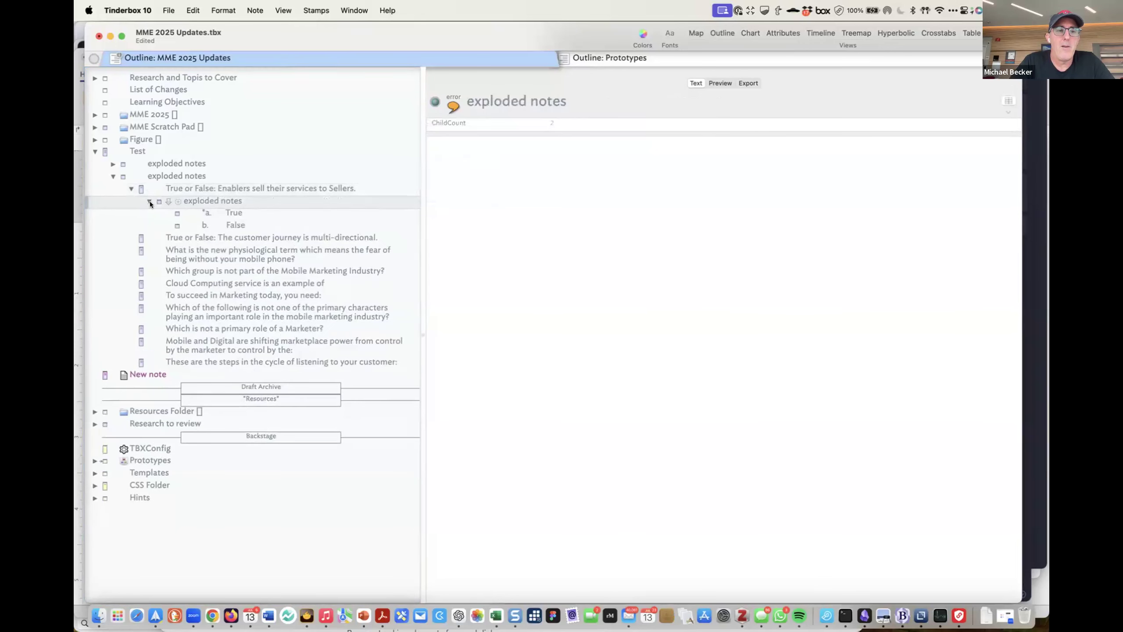
click(220, 214)
click(221, 223)
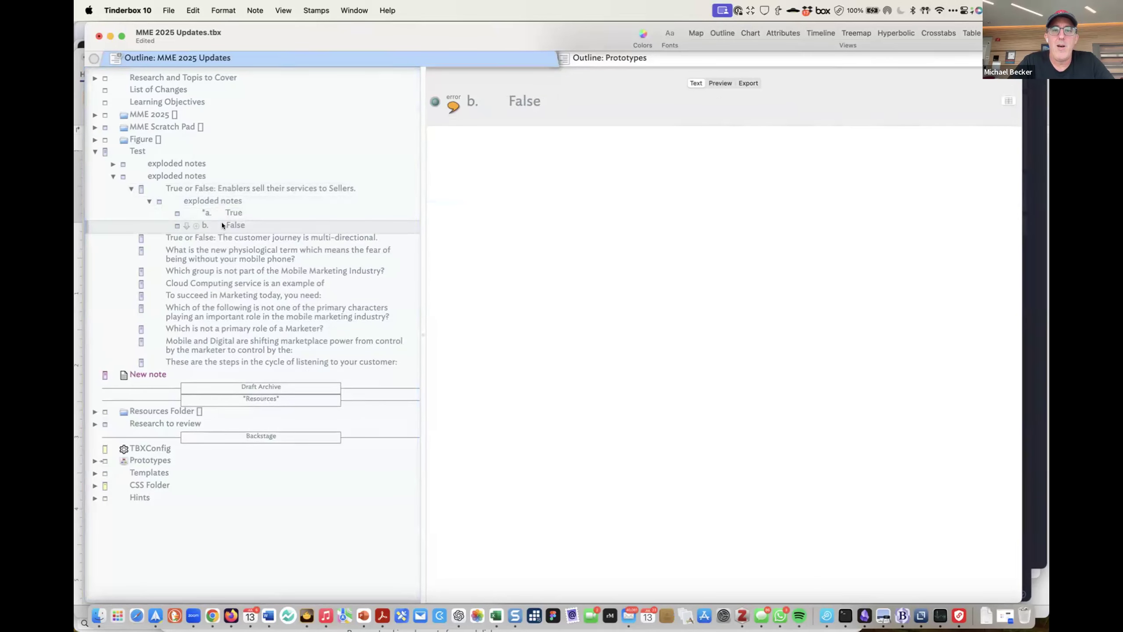
click(223, 212)
click(224, 227)
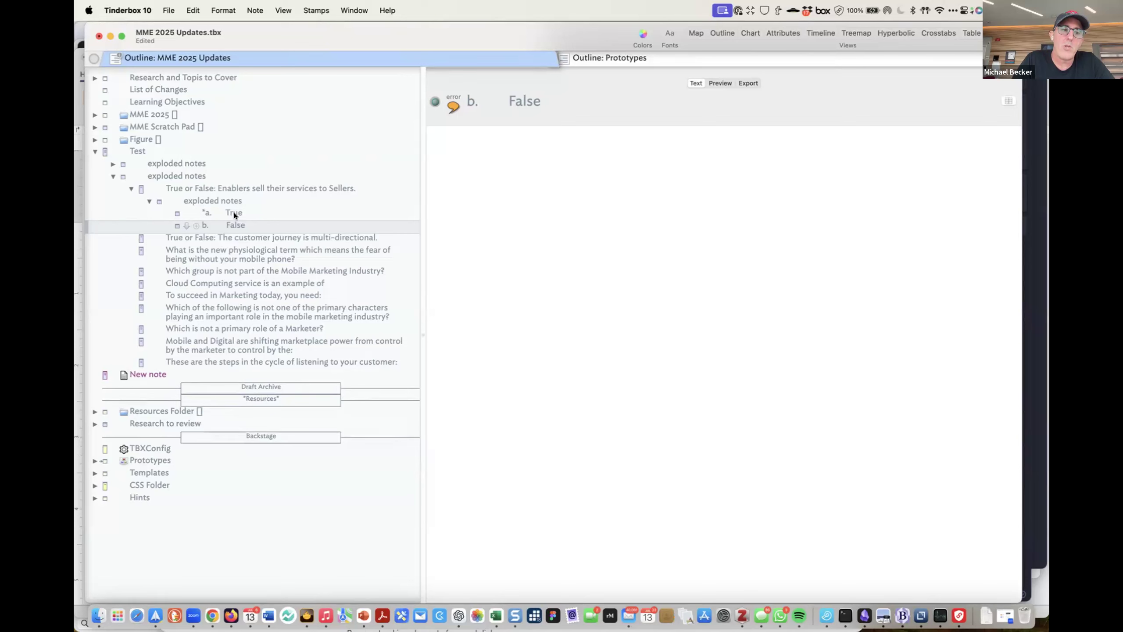
click(233, 212)
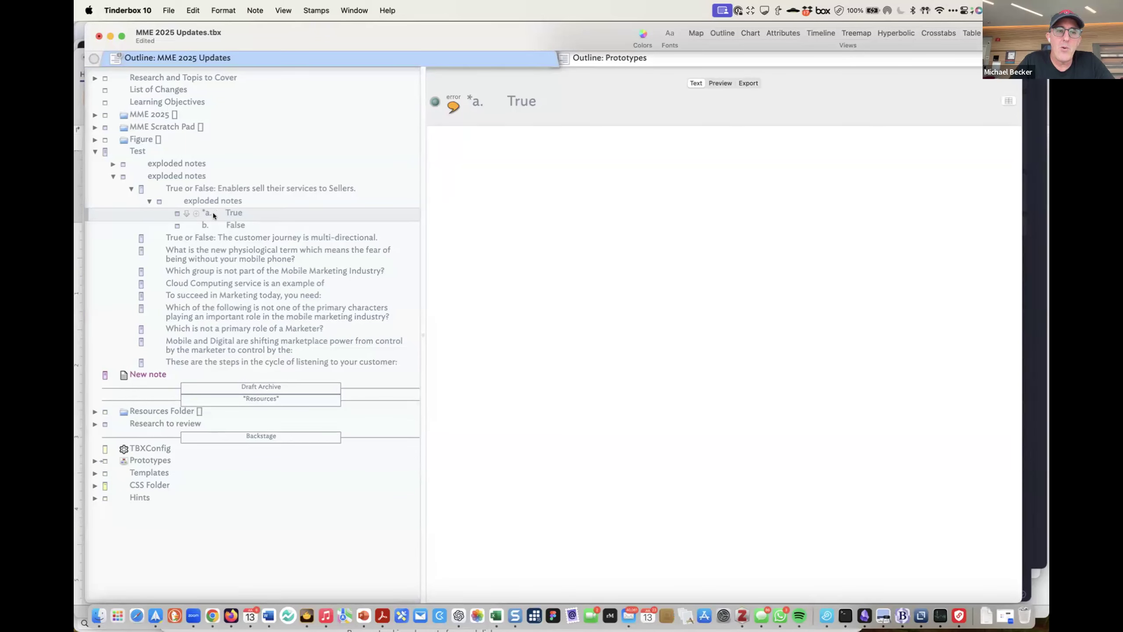
Move both answer notes out of the container to directly under the first question and rename the first one True
click(216, 223)
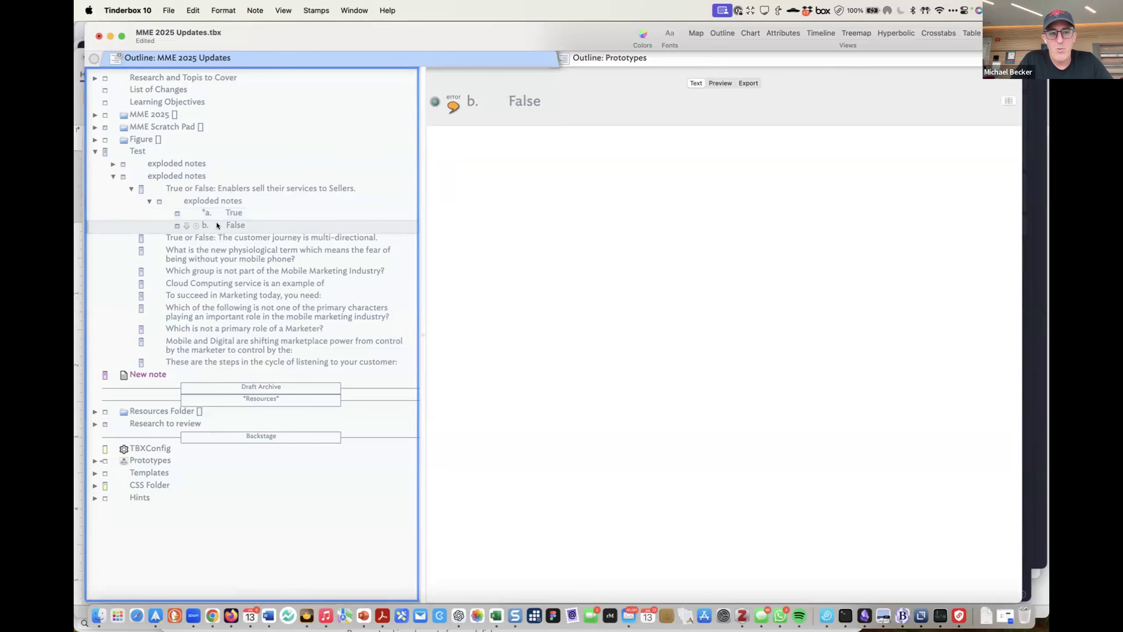
shift+click(234, 212)
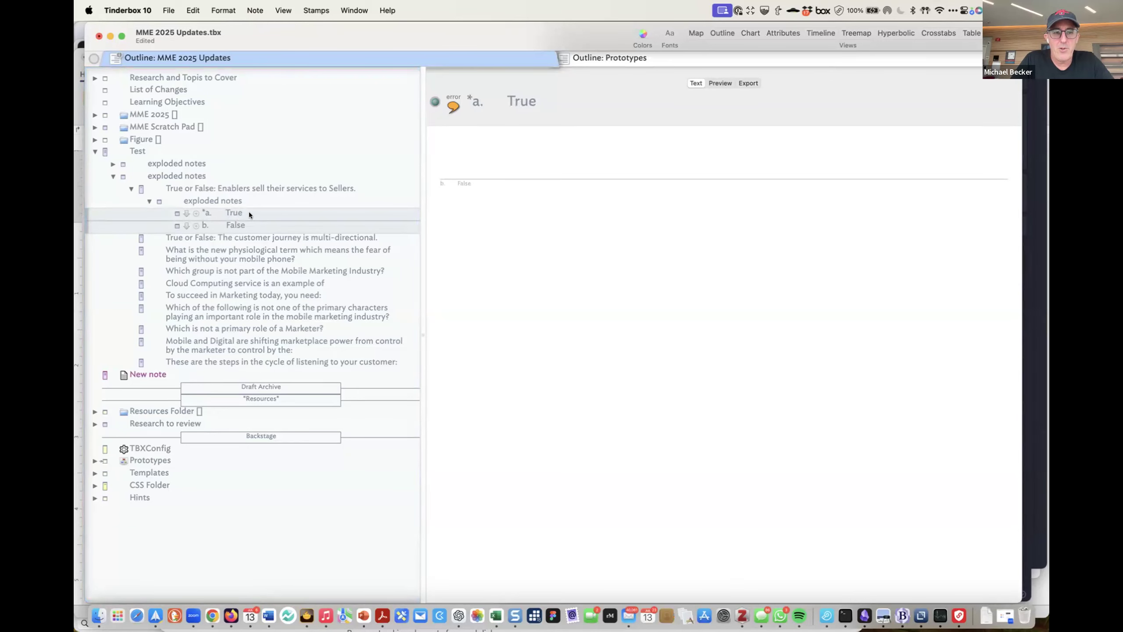
drag(250, 212, 206, 201)
double_click(231, 201)
key(BackSpace)
key(BackSpace)
key(BackSpace)
key(BackSpace)
text(True)
Rename the second answer note under the first question as False
double_click(196, 209)
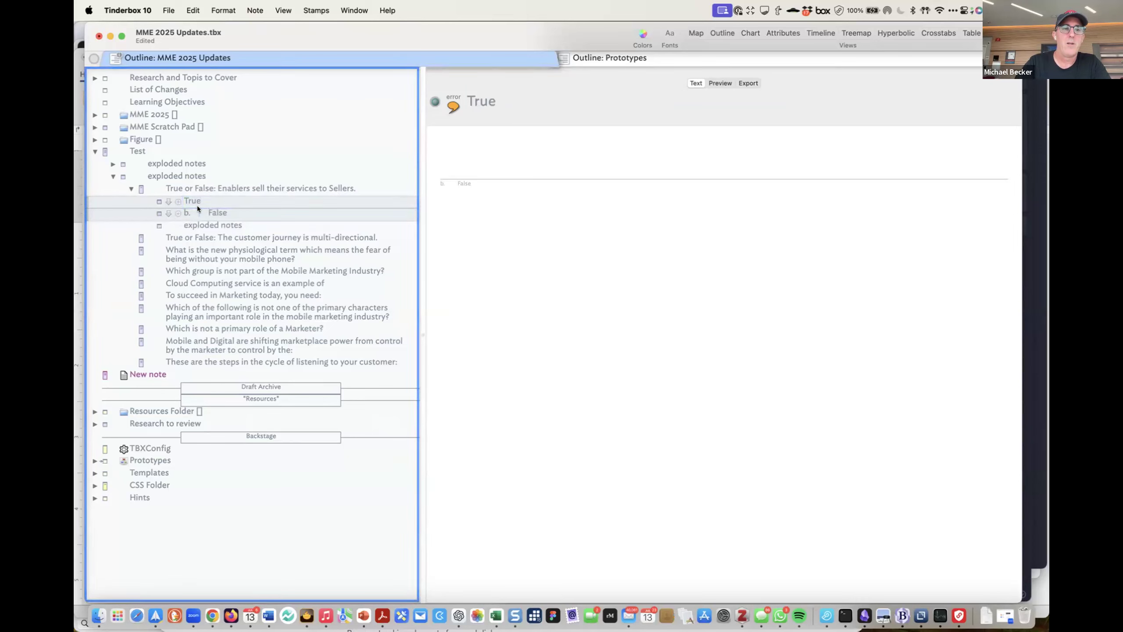
key(super+a)
text(Fal)
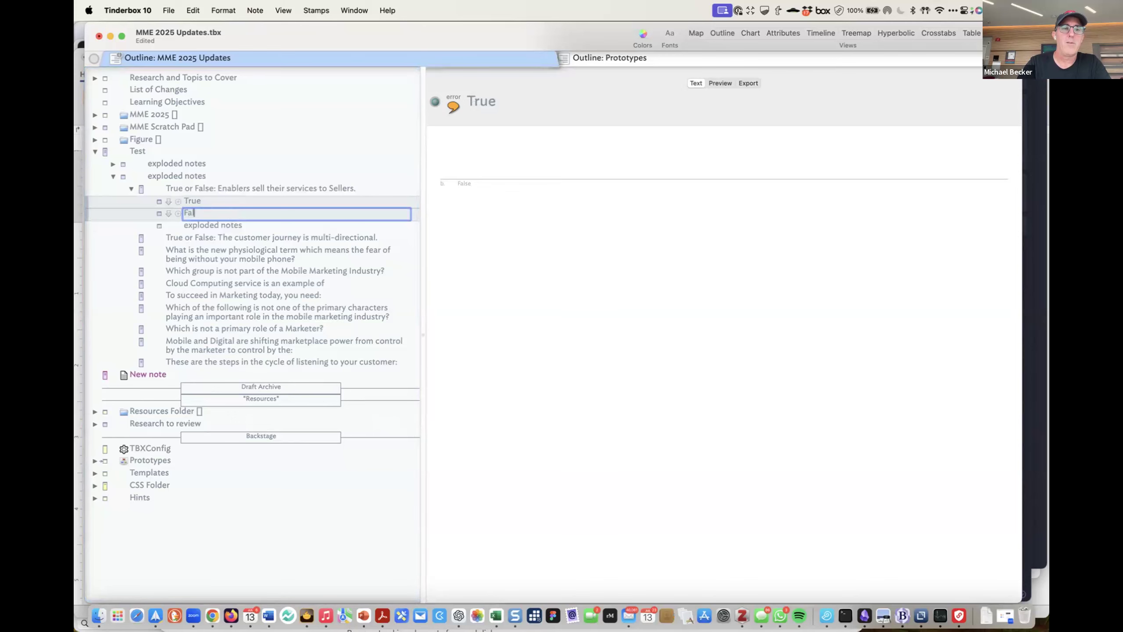
text(se)
double_click(188, 200)
double_click(191, 212)
drag(194, 213, 163, 225)
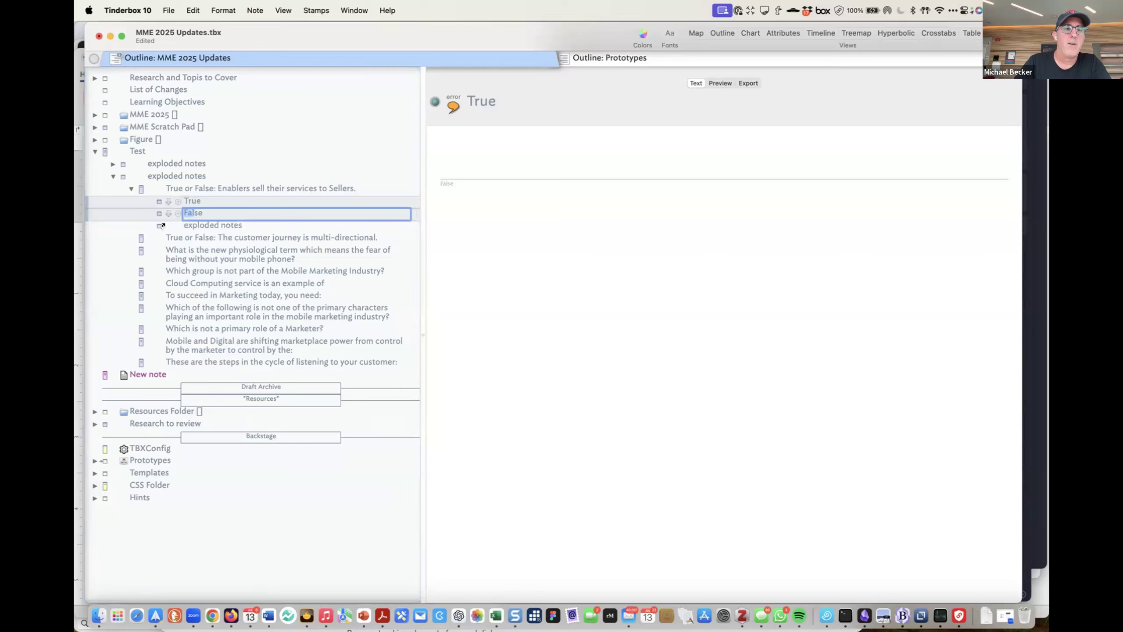
click(163, 225)
Turn on the IsCorrectAnswer attribute for the True answer note under the first question
click(194, 202)
shift+click(174, 212)
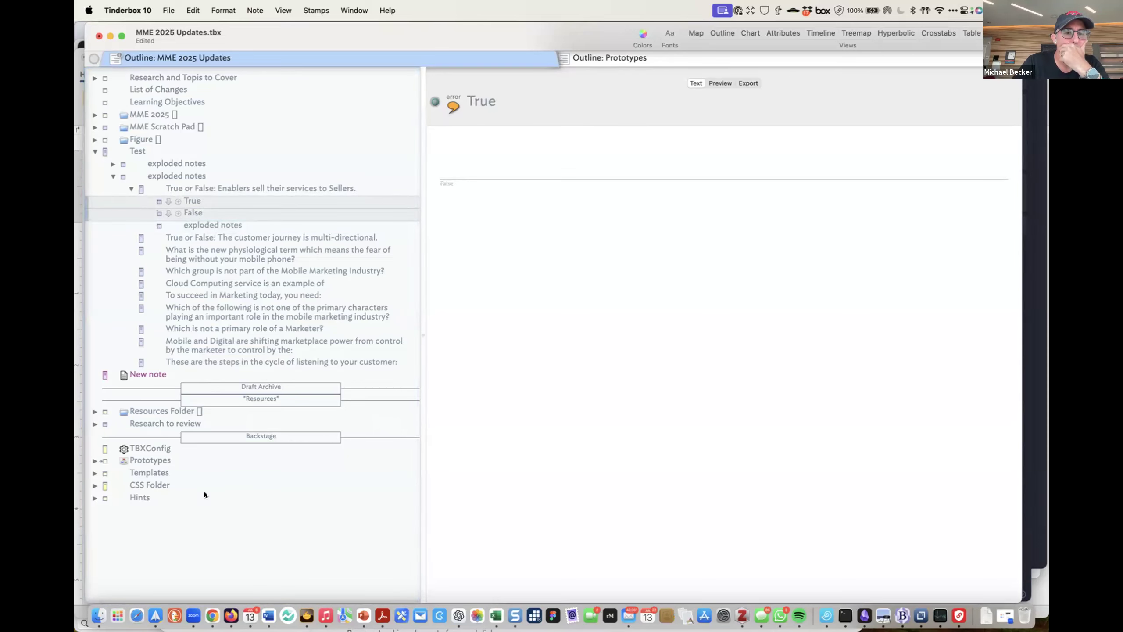
click(247, 188)
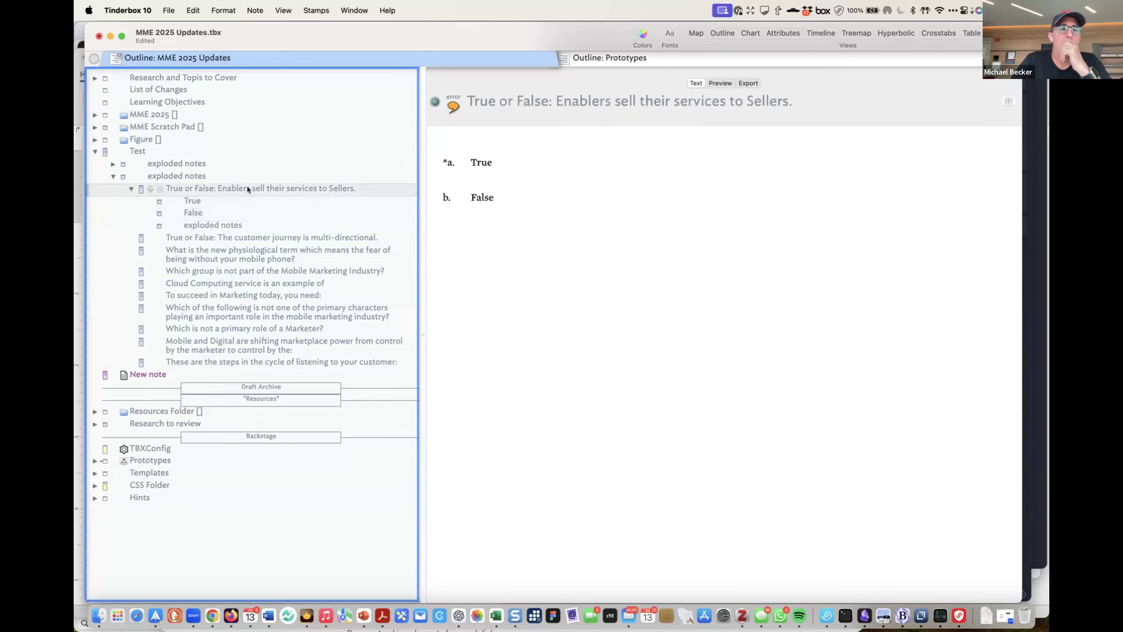
click(219, 202)
click(534, 124)
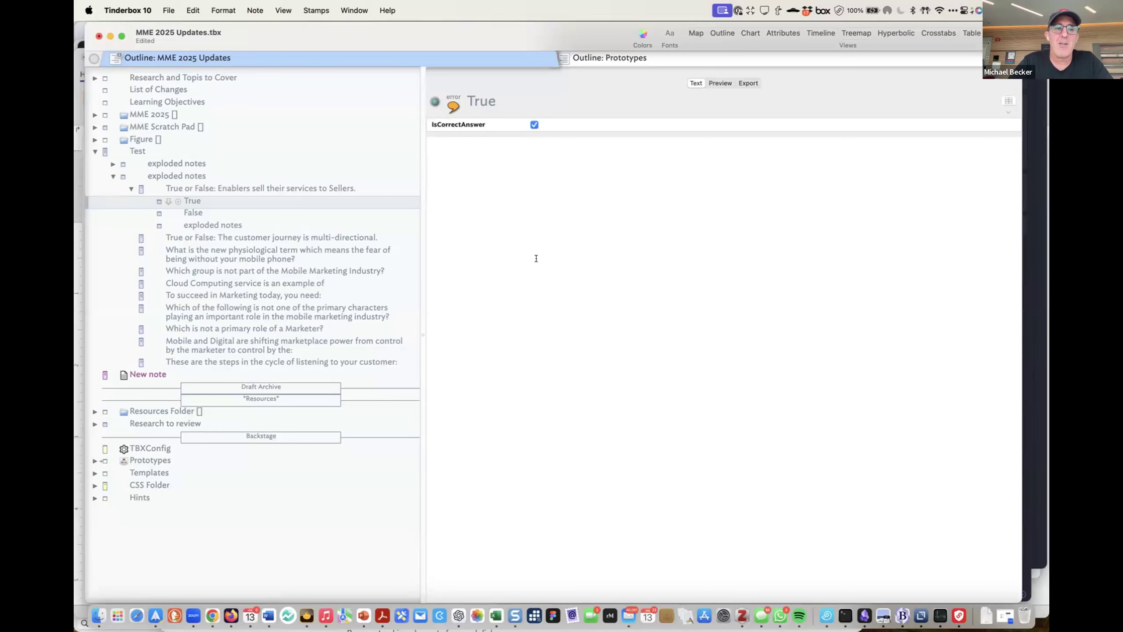
Delete the emptied exploded notes container under the first question and clear the answer text from the question note
click(251, 227)
key(Delete)
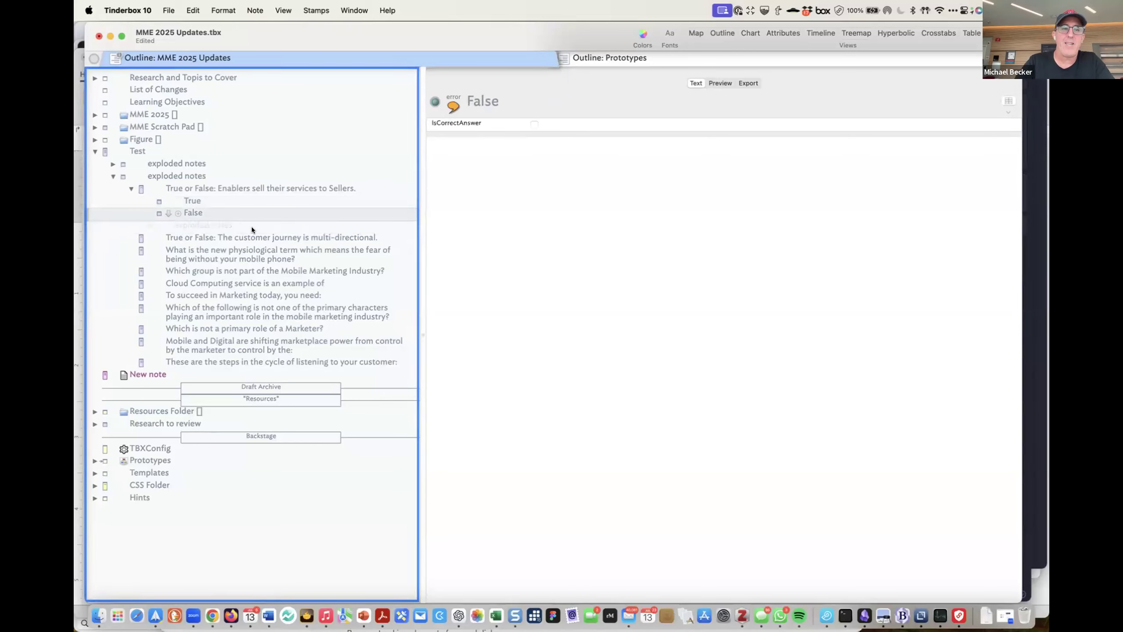
click(225, 188)
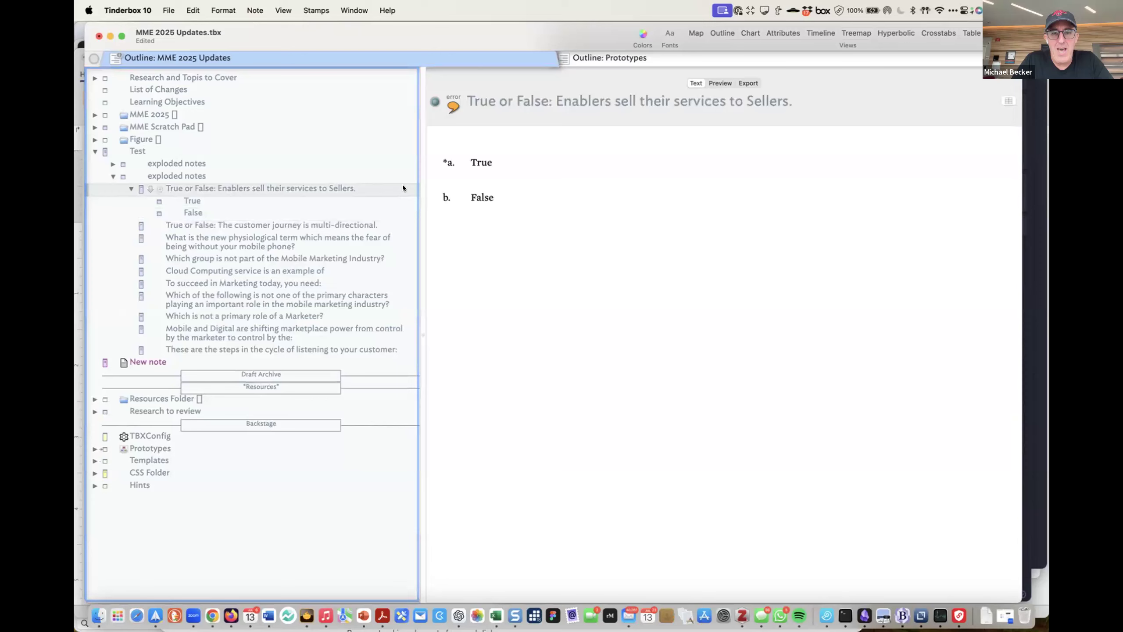
drag(498, 197, 414, 120)
key(BackSpace)
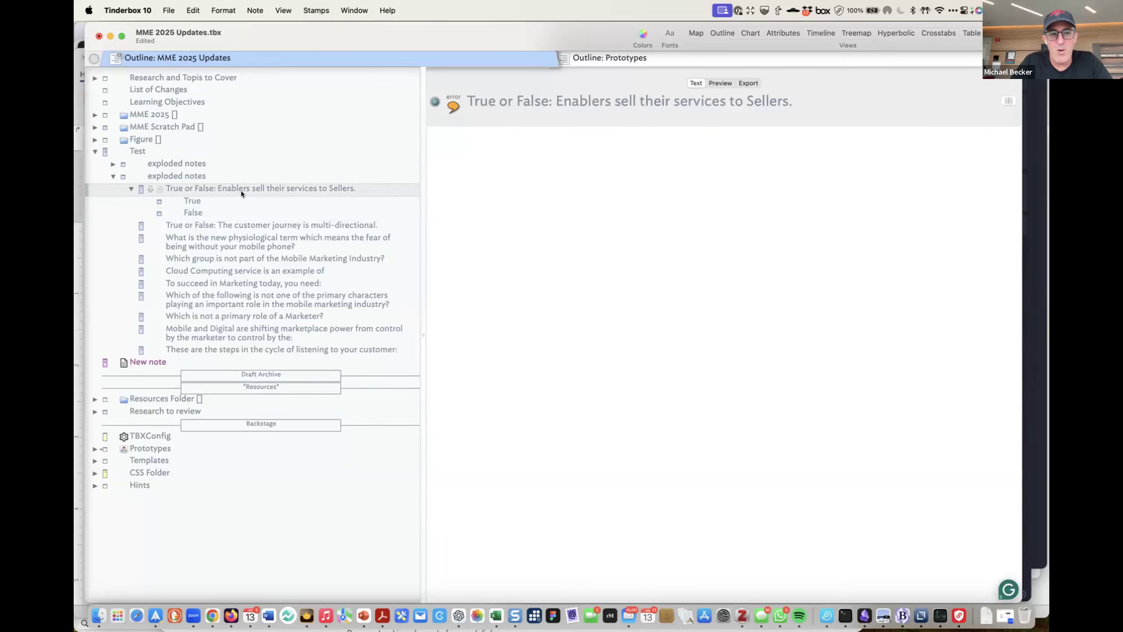
Compare the IsCorrectAnswer attribute of the True and False answer notes
click(207, 210)
click(203, 202)
click(201, 210)
click(202, 202)
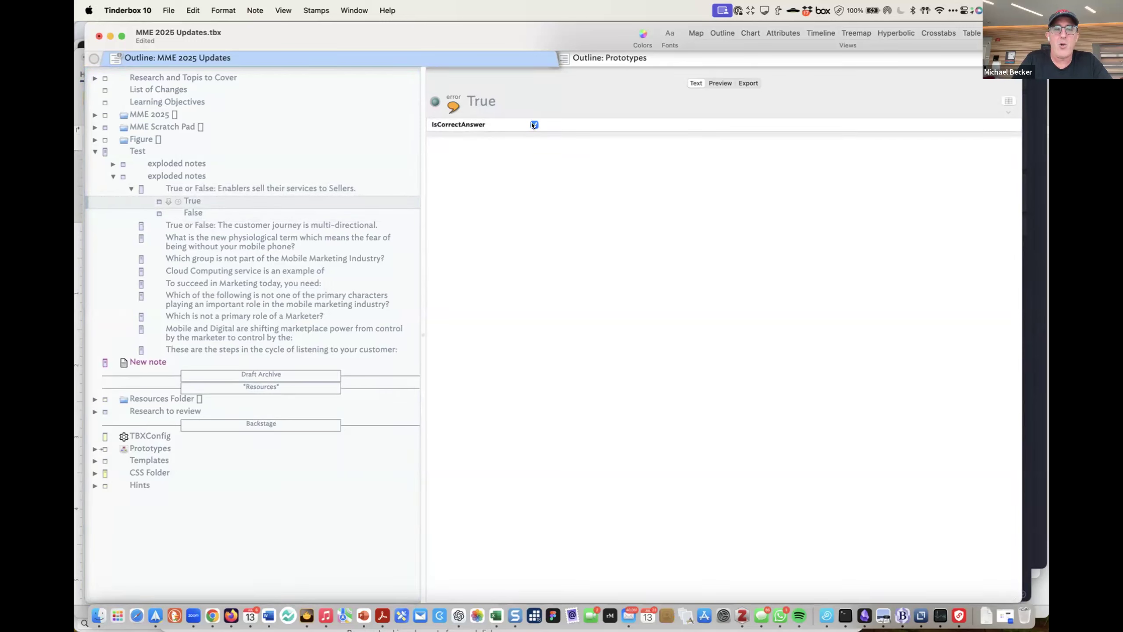
Delete the True and False answer notes together and undo the deletion
shift+click(214, 213)
key(Delete)
click(221, 192)
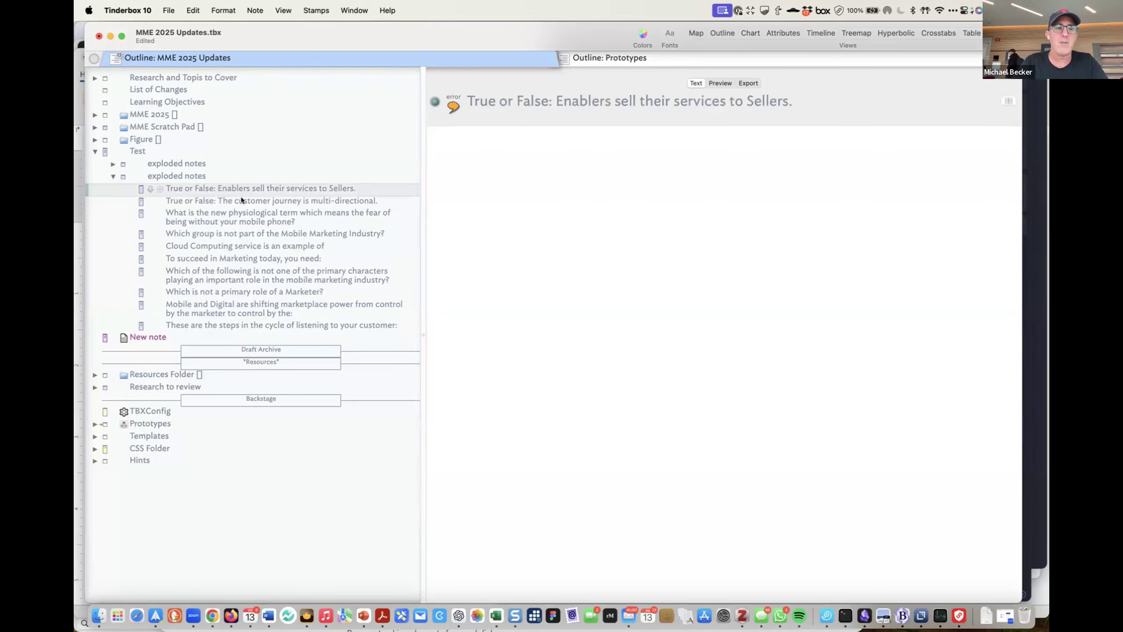
key(super+z)
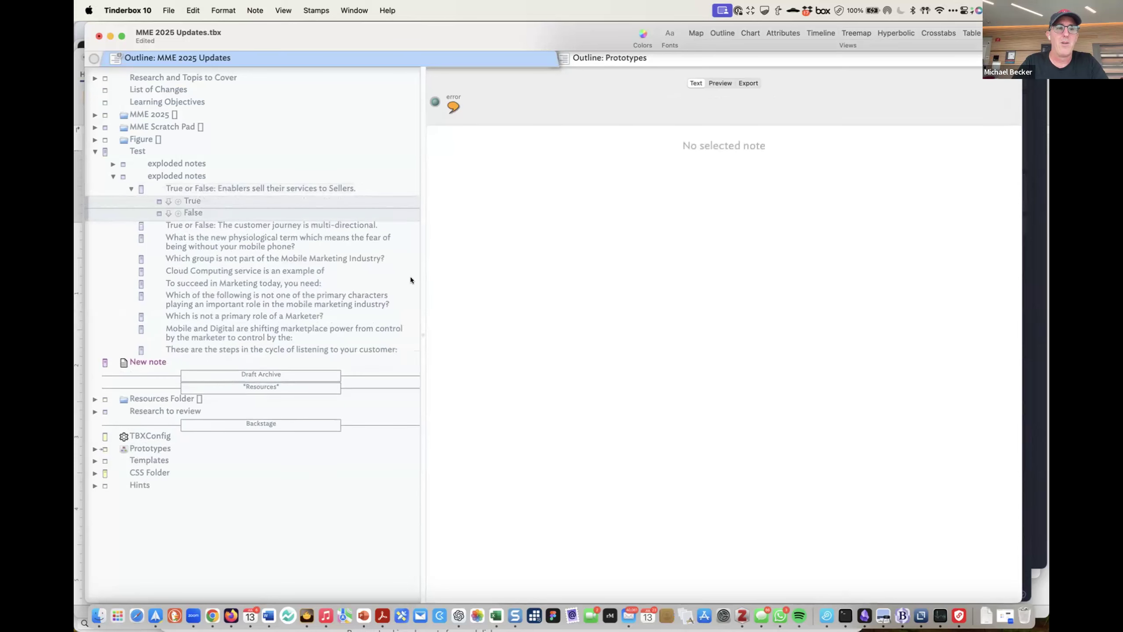
Go through the answer notes and return to the first question note to check its text
click(293, 203)
key(Down)
key(Up)
key(Down)
key(Up)
key(Up)
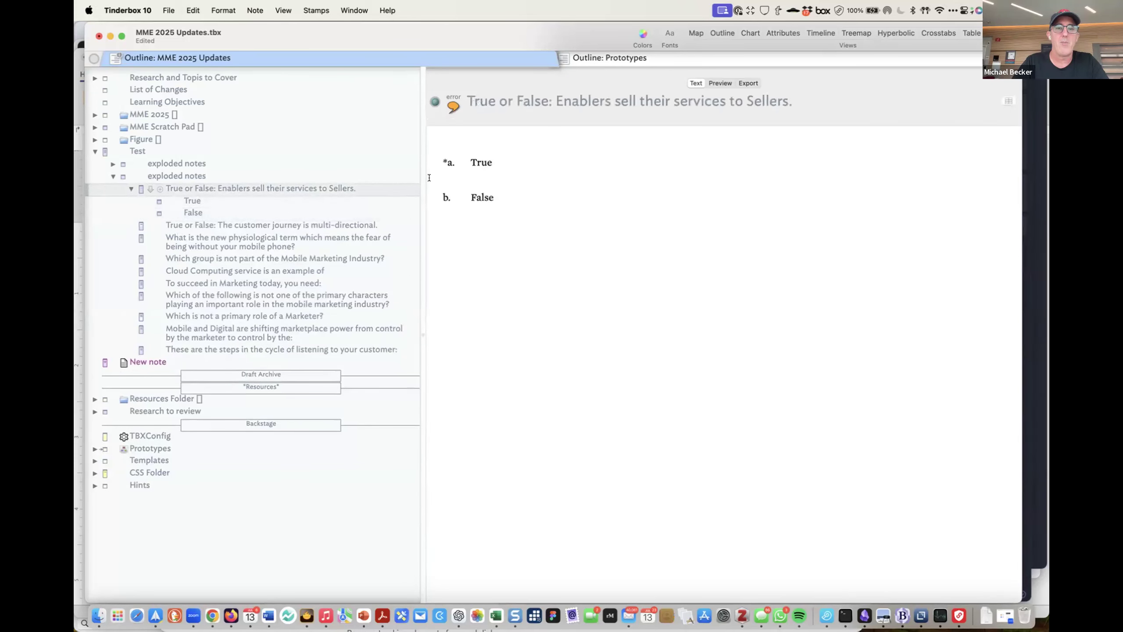
Delete the True and False answer notes under the first question
click(193, 204)
shift+click(193, 213)
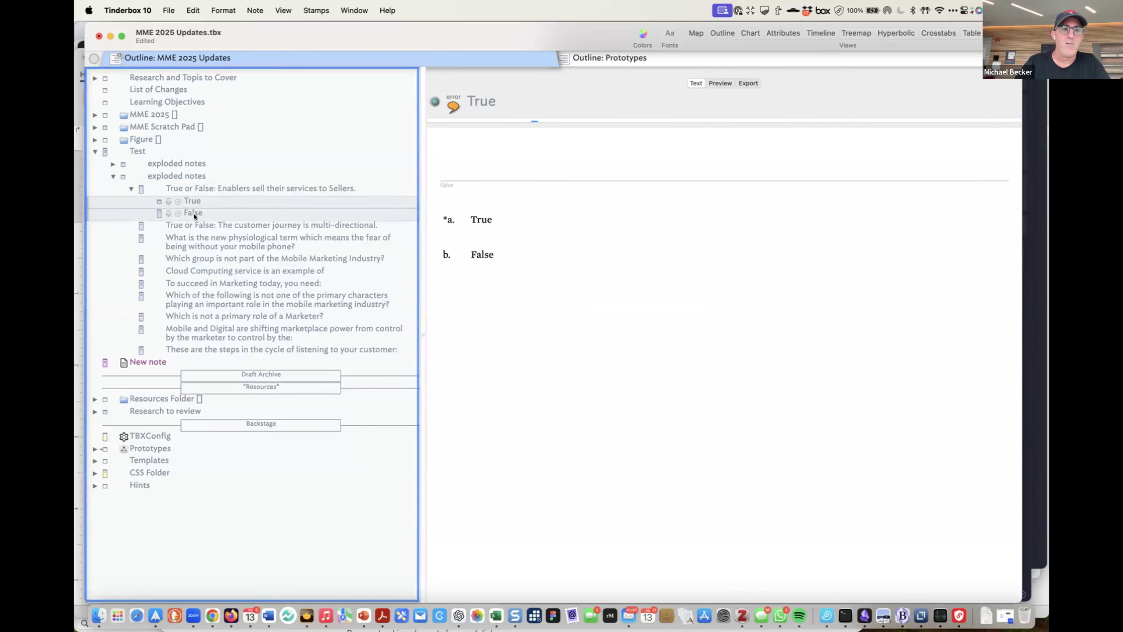
key(Delete)
Explode the first True or False question note into separate notes at its paragraphs
click(214, 186)
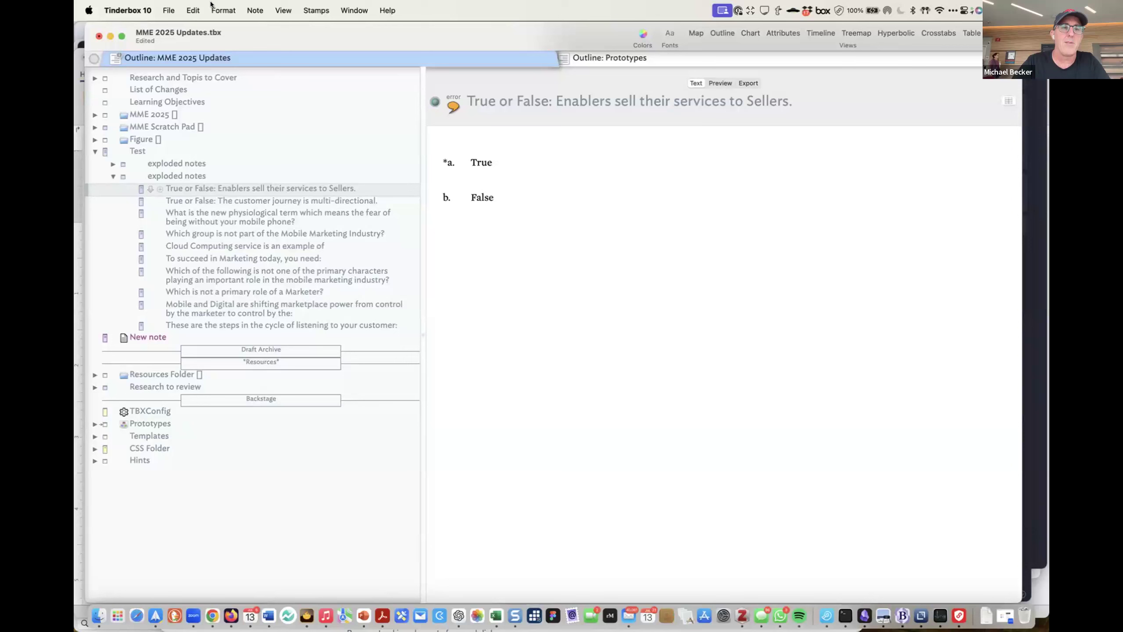
click(255, 10)
click(279, 246)
click(502, 264)
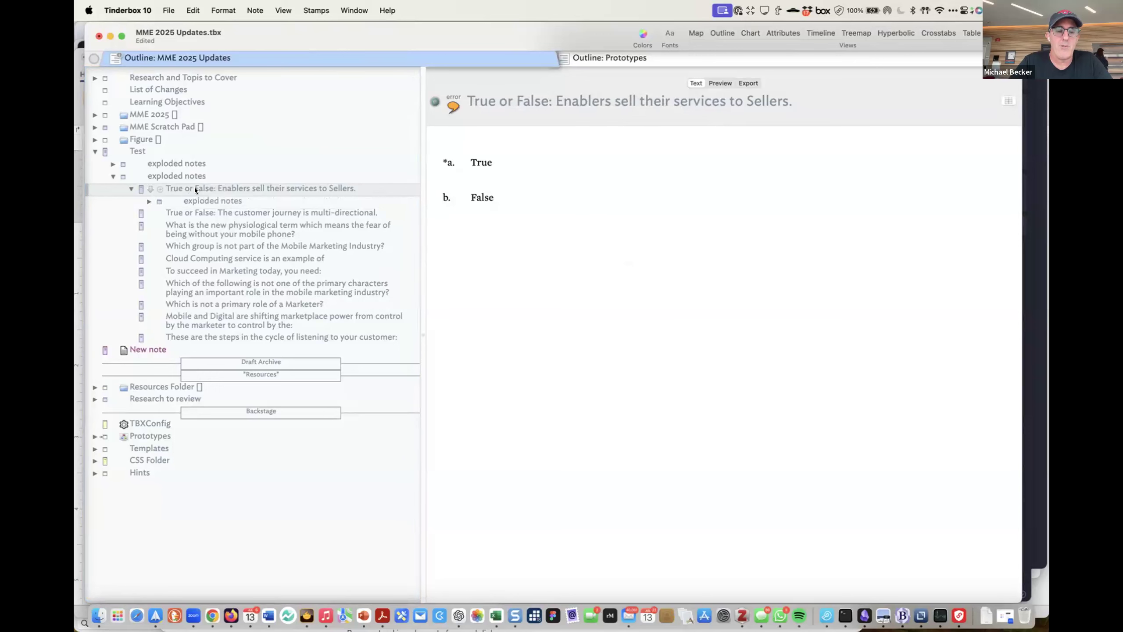
Open the GetAnswers stamp in the Document Inspector and enlarge the inspector to show its full action code
key(super+1)
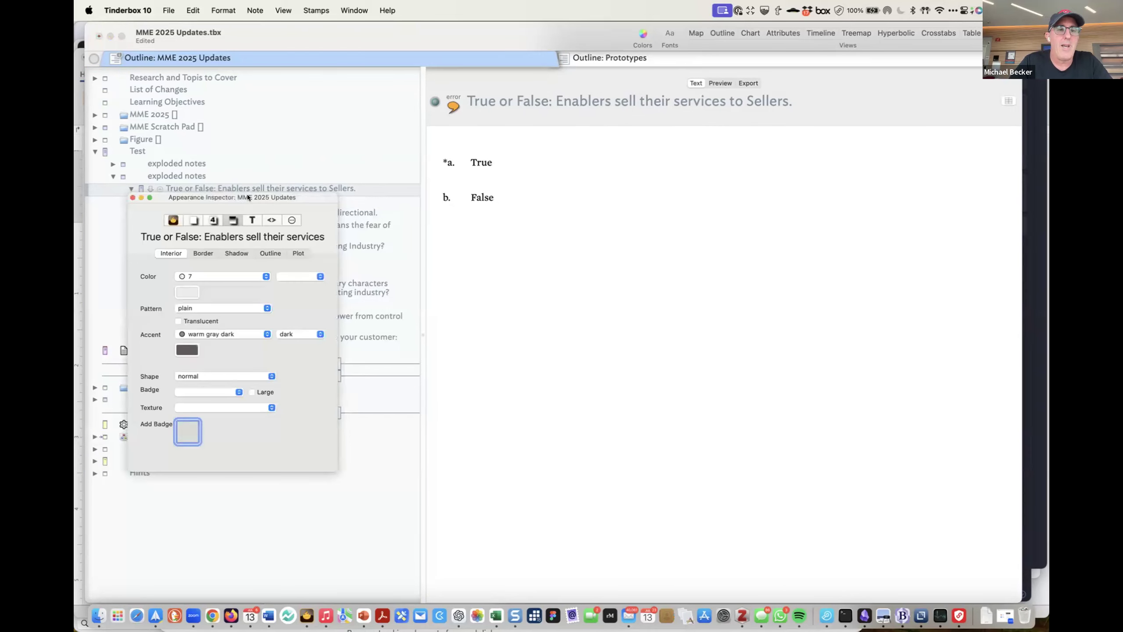
drag(309, 185, 633, 162)
click(569, 187)
click(668, 220)
scroll(575, 275, down, 5)
click(553, 288)
drag(711, 435, 929, 526)
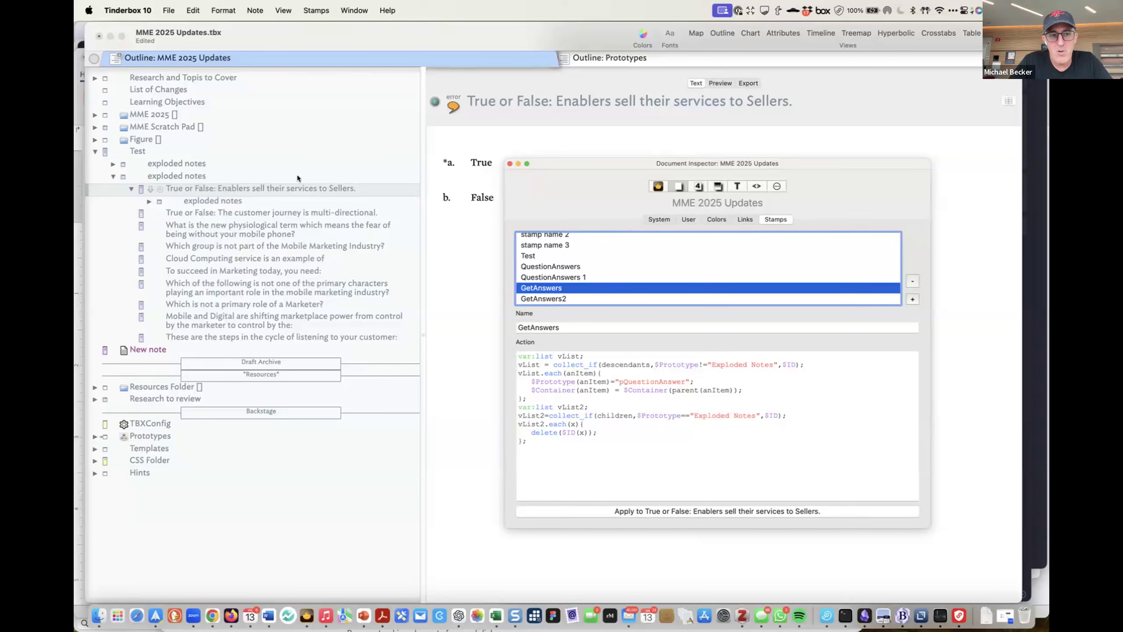
Expand the first question's exploded notes container and apply the GetAnswers stamp to the question note
click(222, 201)
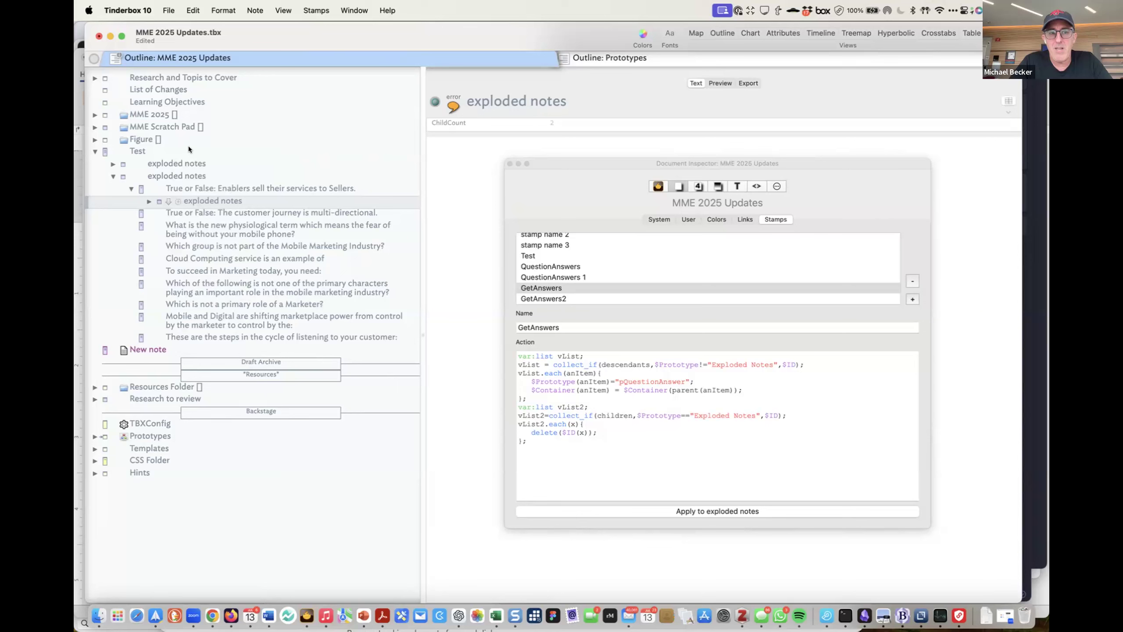
click(330, 204)
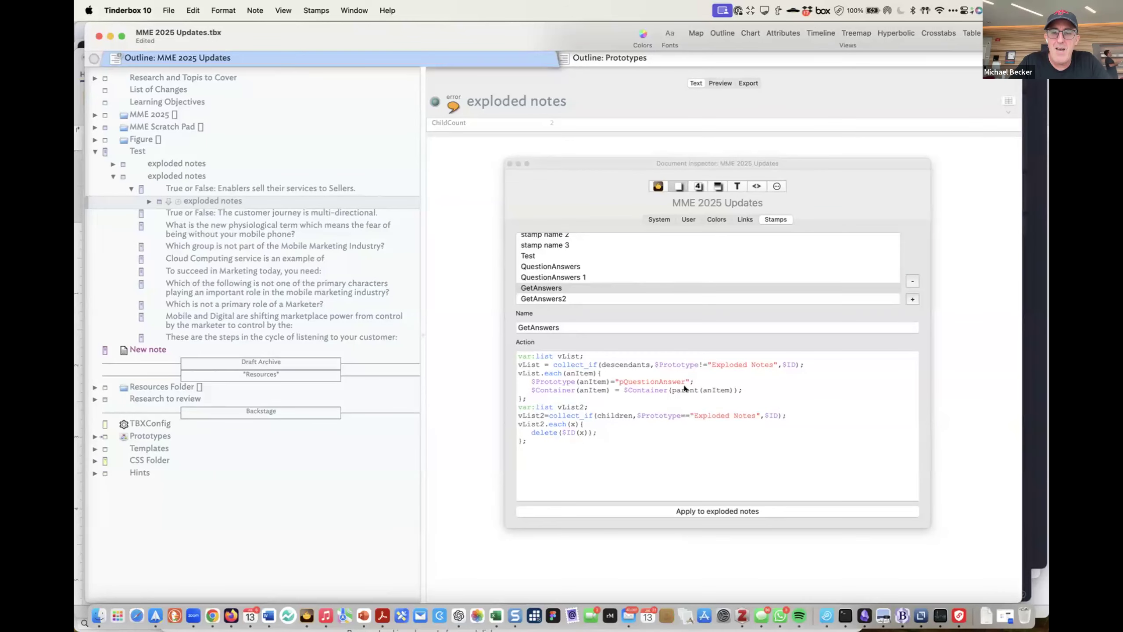
click(149, 201)
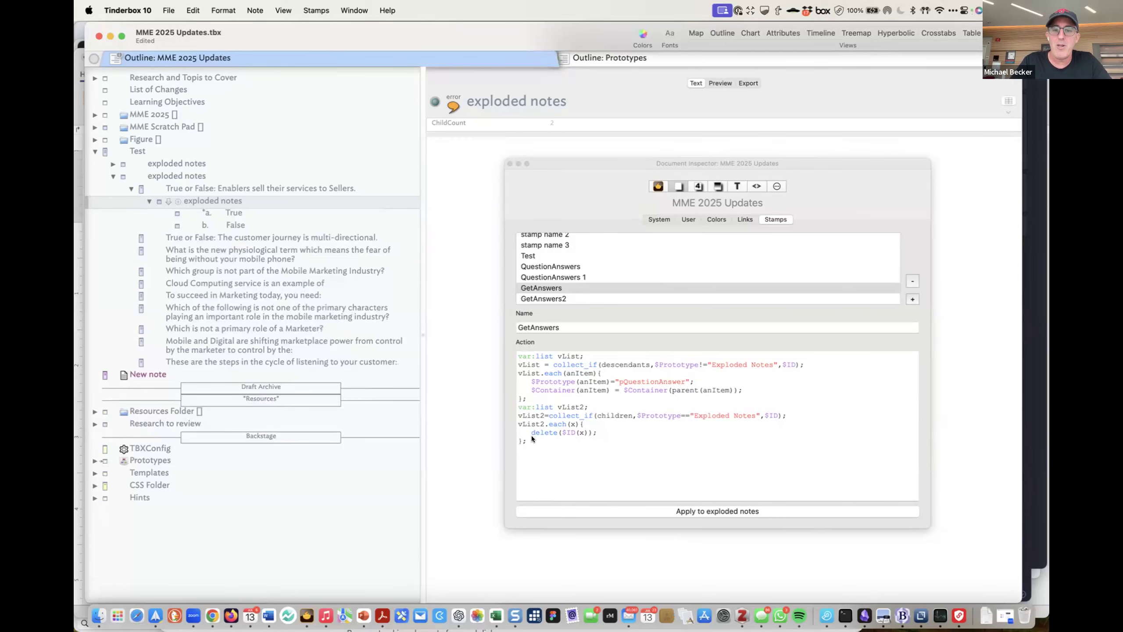
click(258, 188)
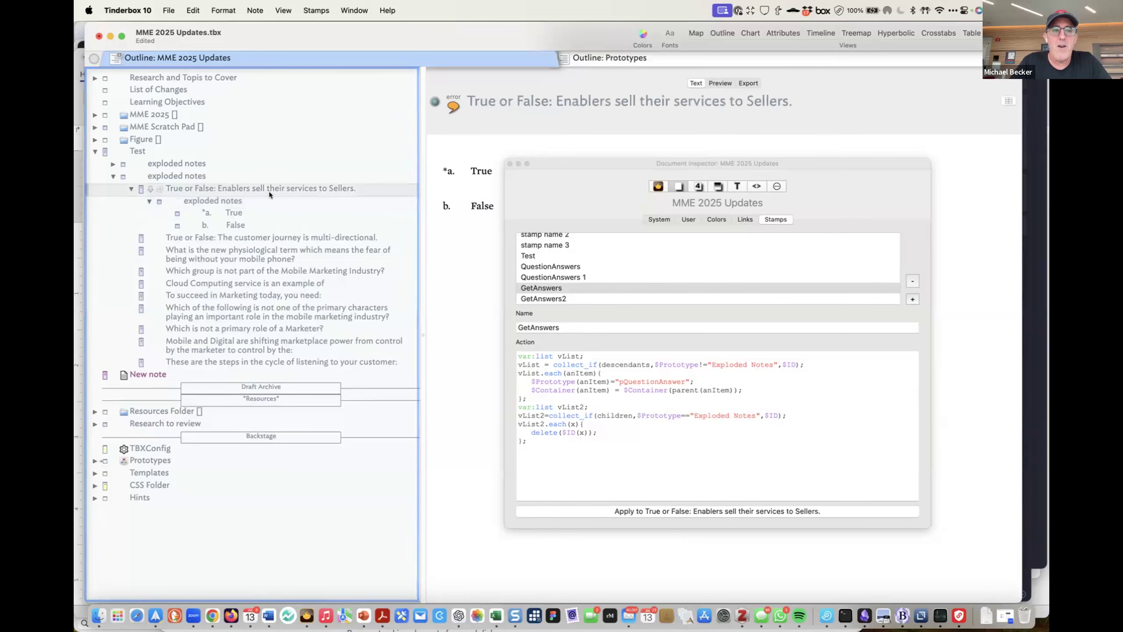
click(668, 511)
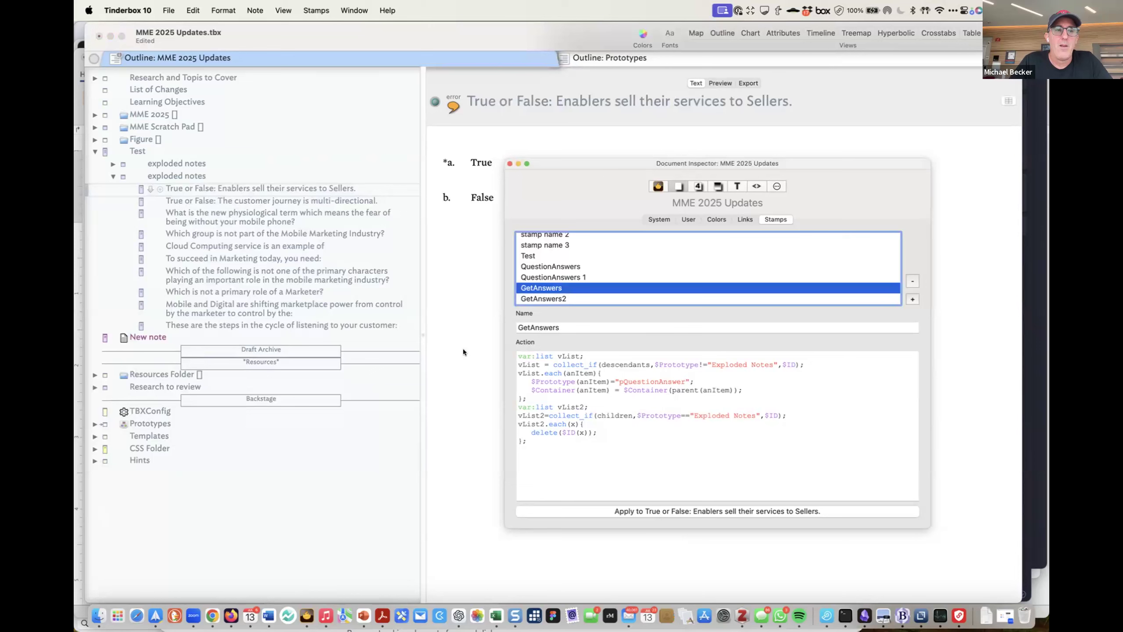
Explode the first question note again at paragraphs, moving the inspector clear of the explode options
click(221, 175)
click(223, 186)
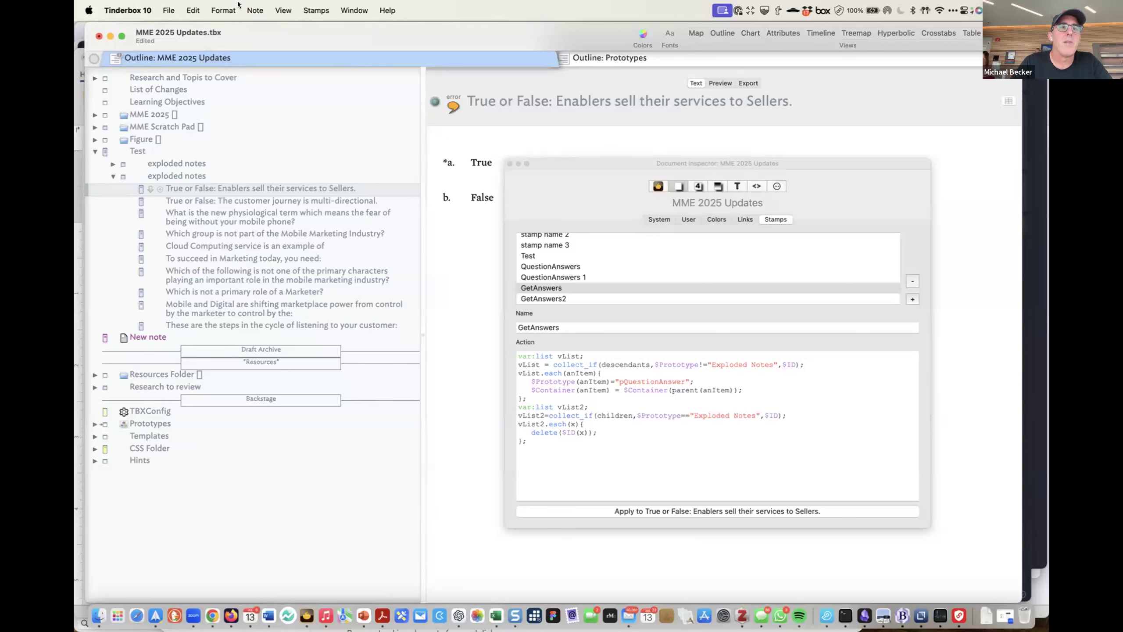
click(252, 10)
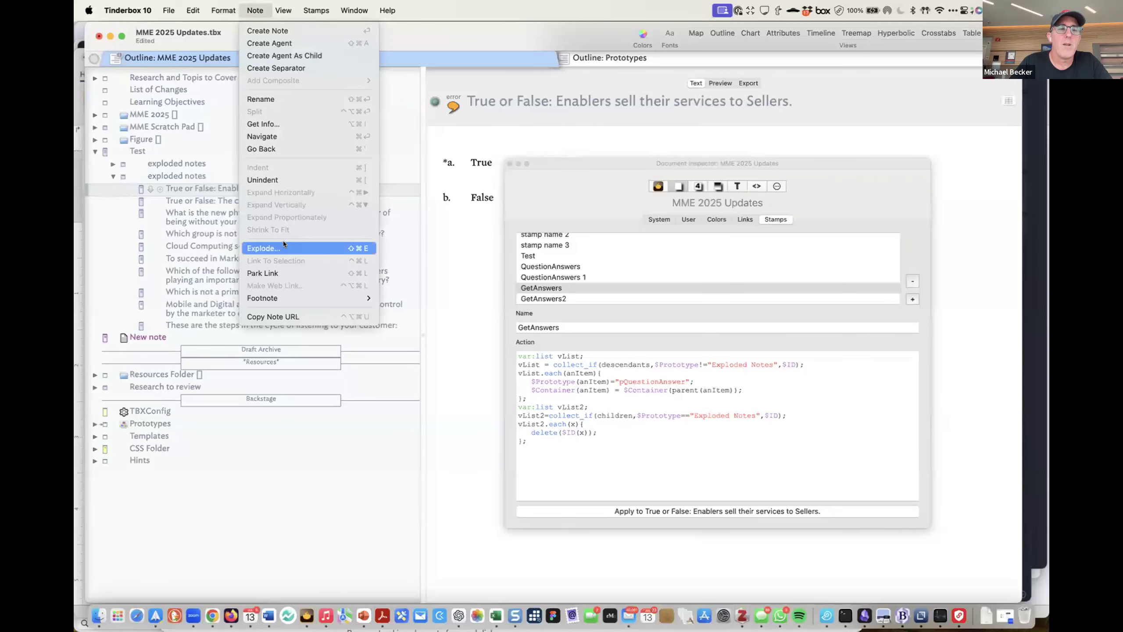
click(274, 248)
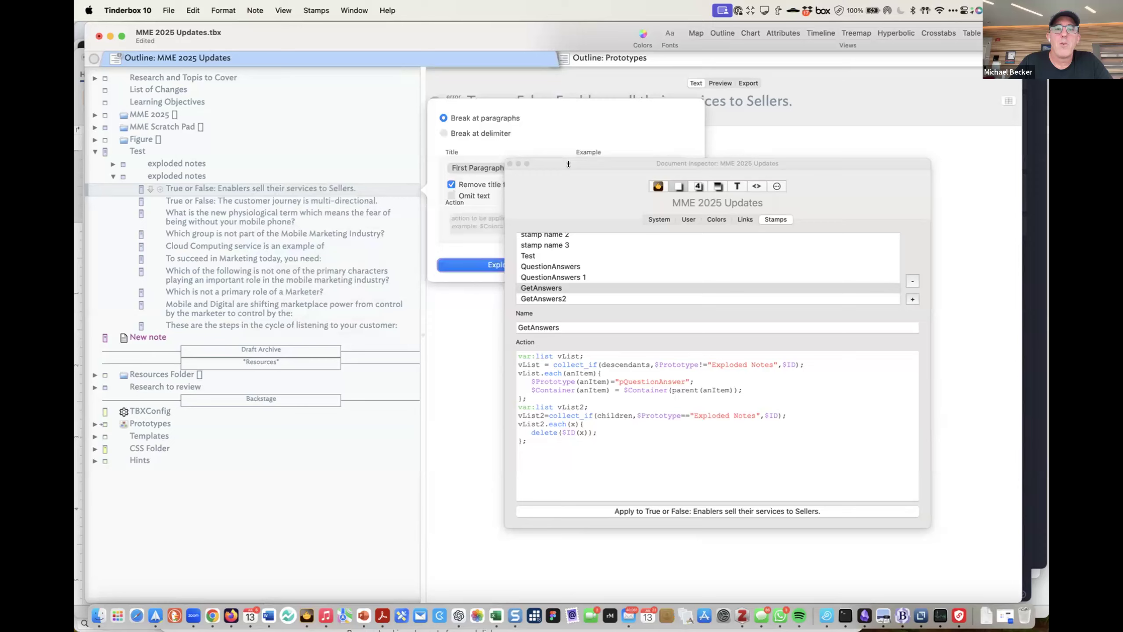
drag(533, 160, 608, 181)
click(491, 264)
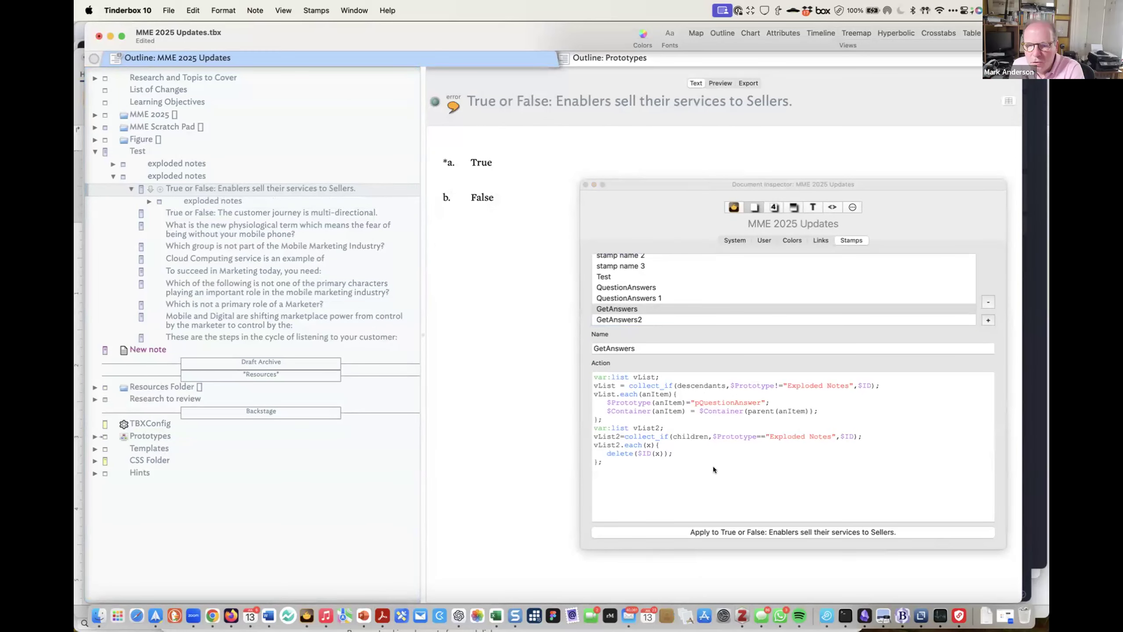
Assign the pQuestionAnswer prototype to both exploded answer notes and check the True note for the IsCorrectAnswer attribute
click(149, 201)
click(191, 213)
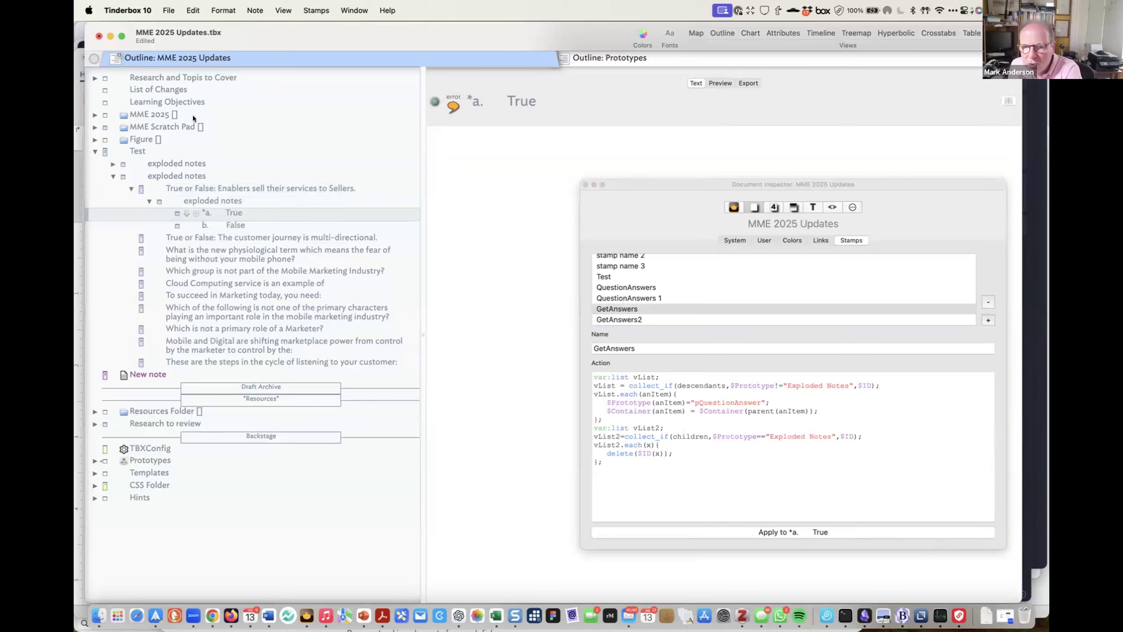
click(265, 221)
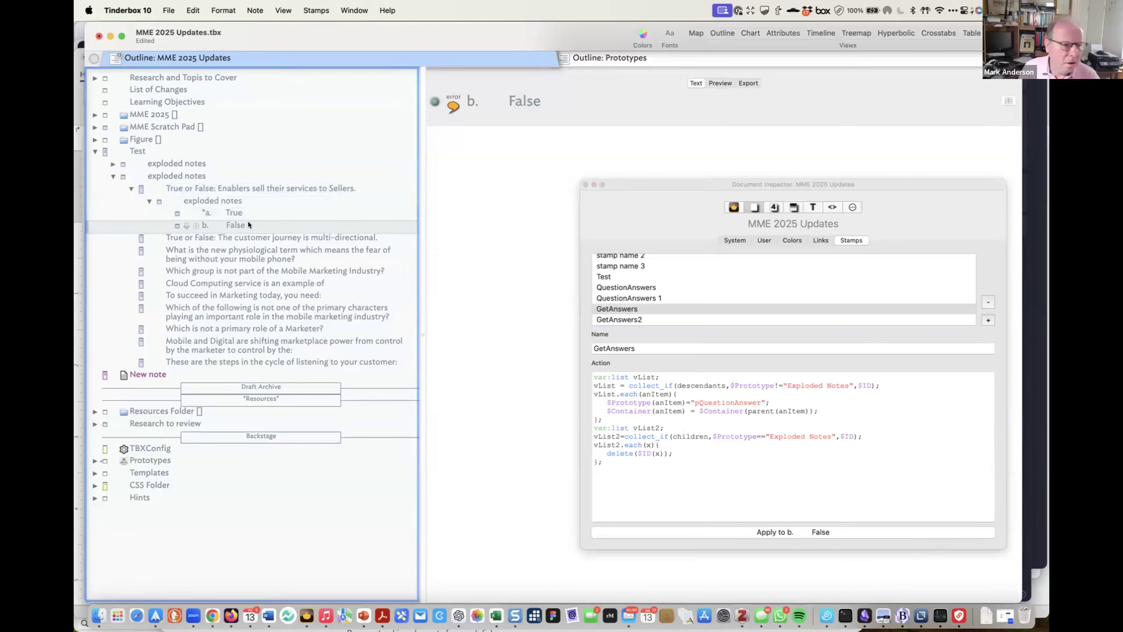
shift+click(214, 213)
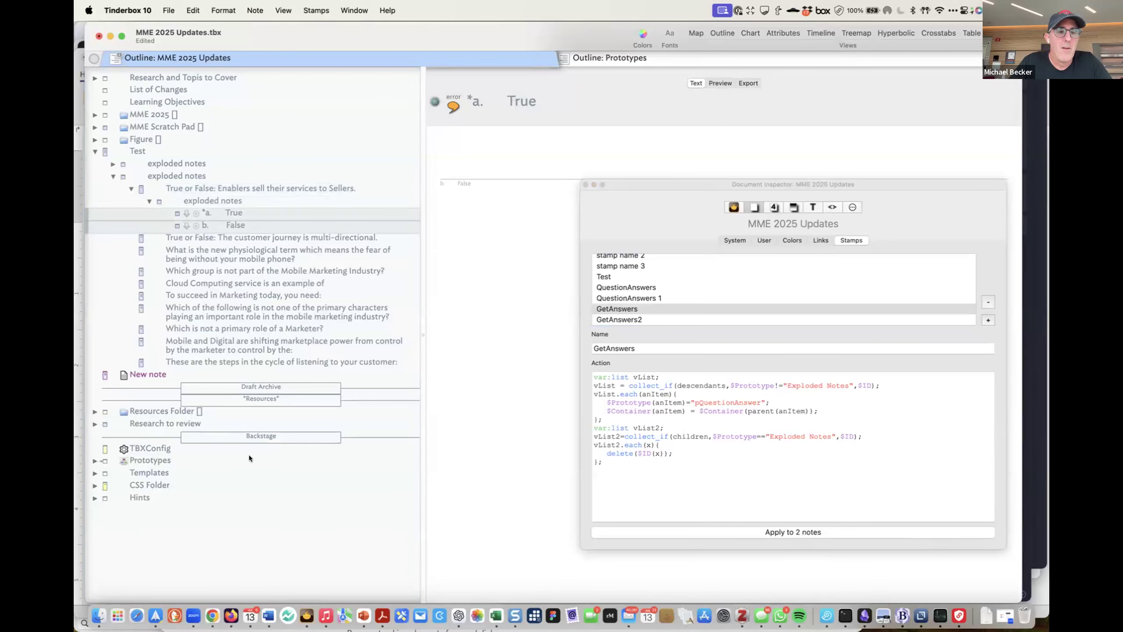
click(249, 491)
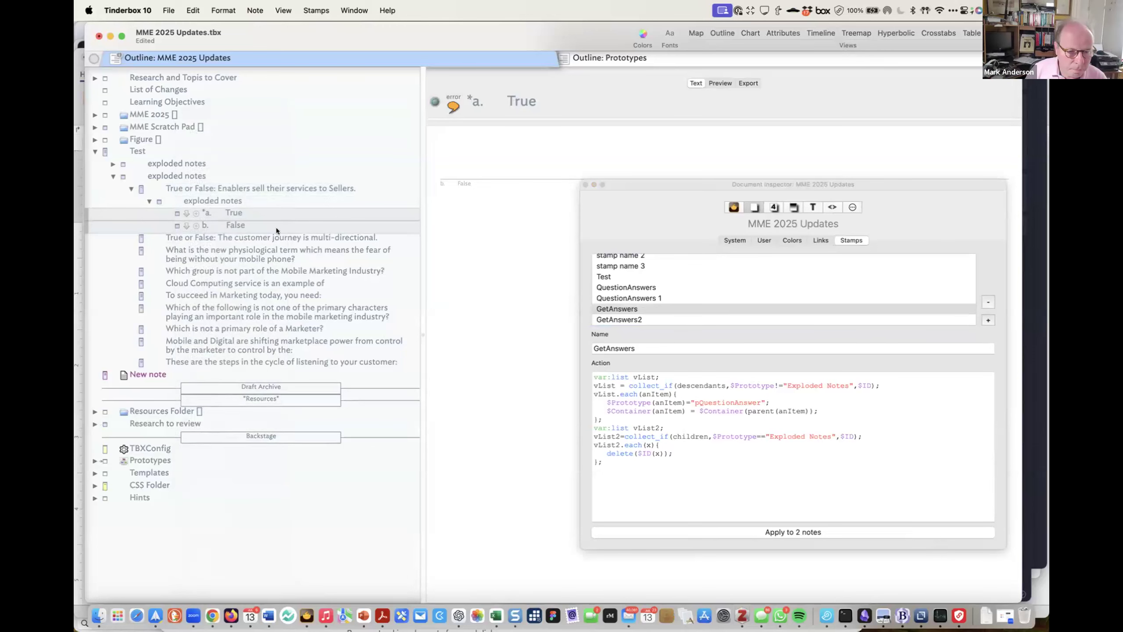
click(244, 187)
click(177, 213)
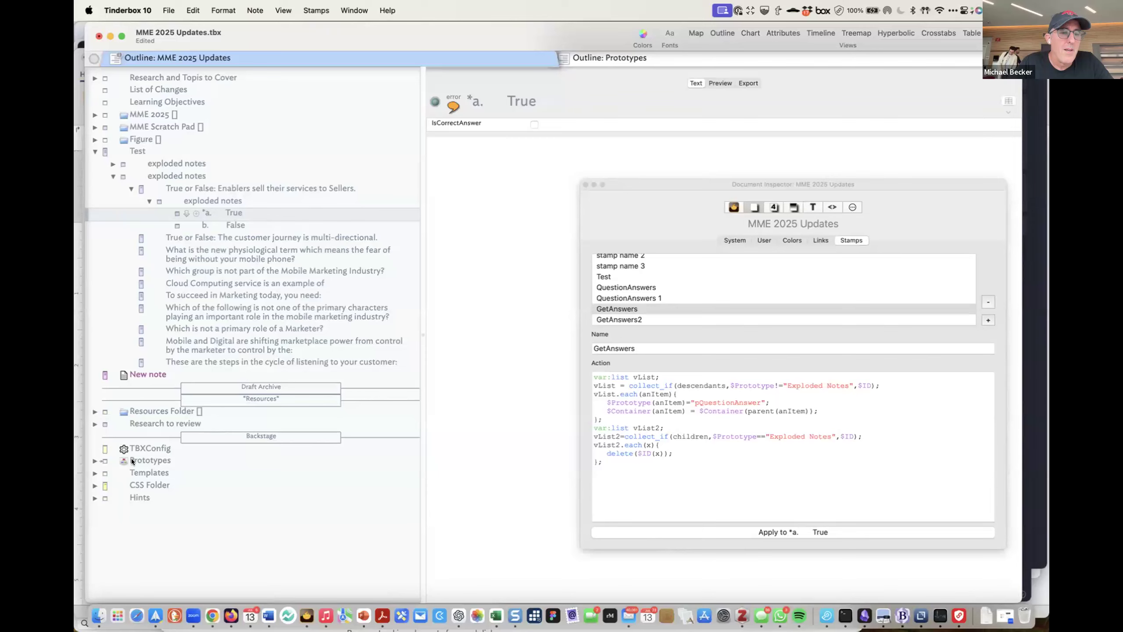
Expand the Prototypes container to check the pQuestionAnswer name, and apply the GetAnswers stamp to the first question note again
click(95, 460)
scroll(141, 484, down, 10)
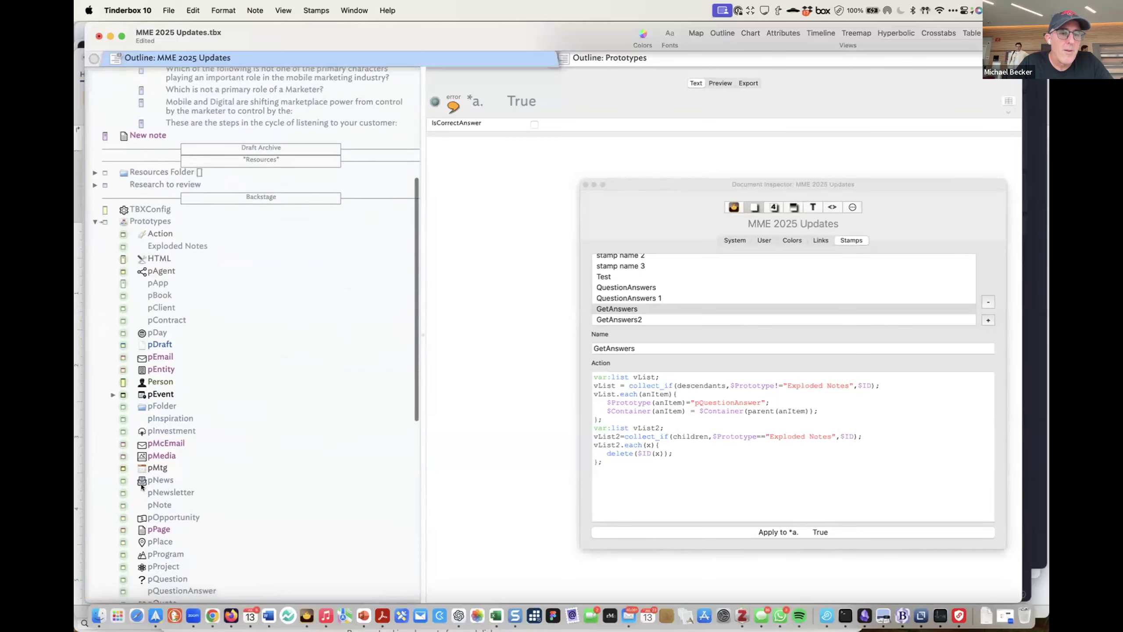
scroll(141, 485, down, 4)
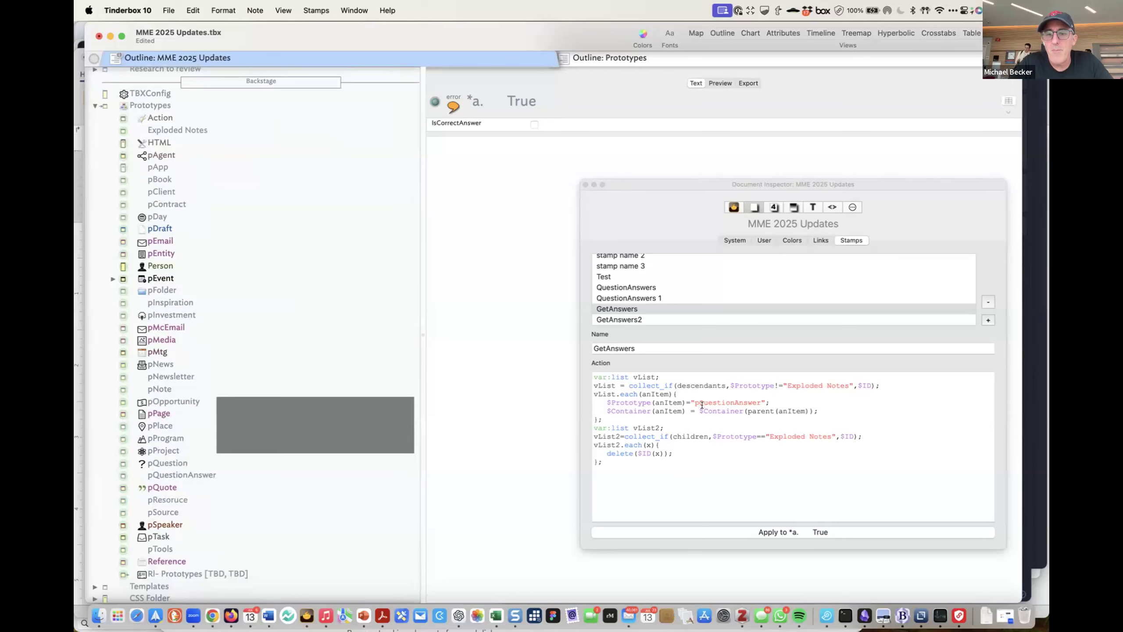
scroll(219, 335, up, 14)
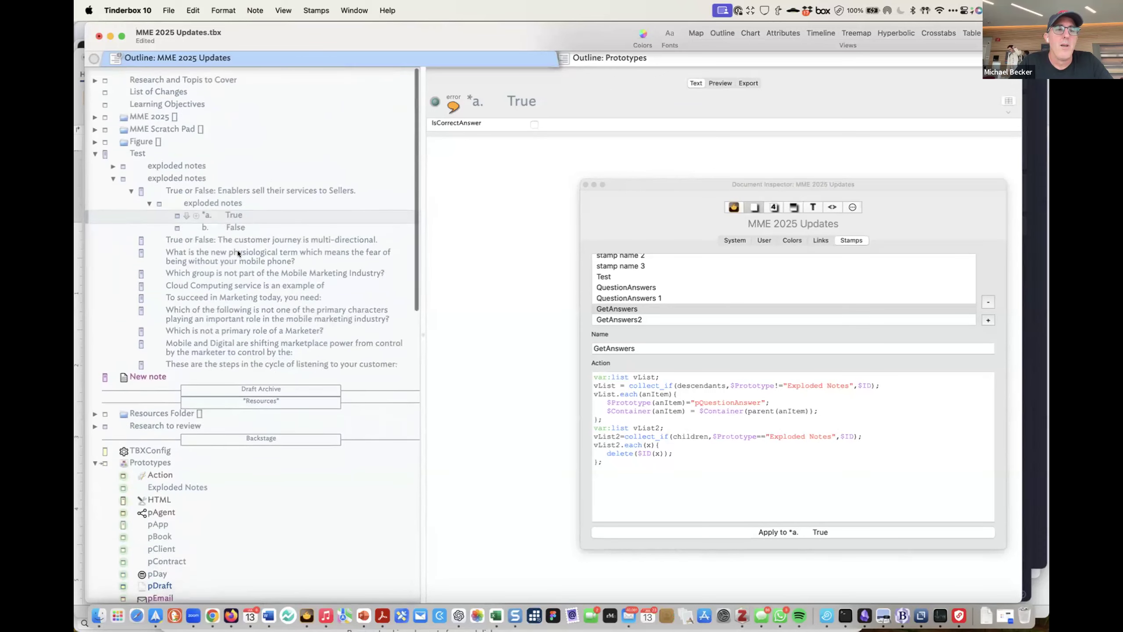
click(251, 188)
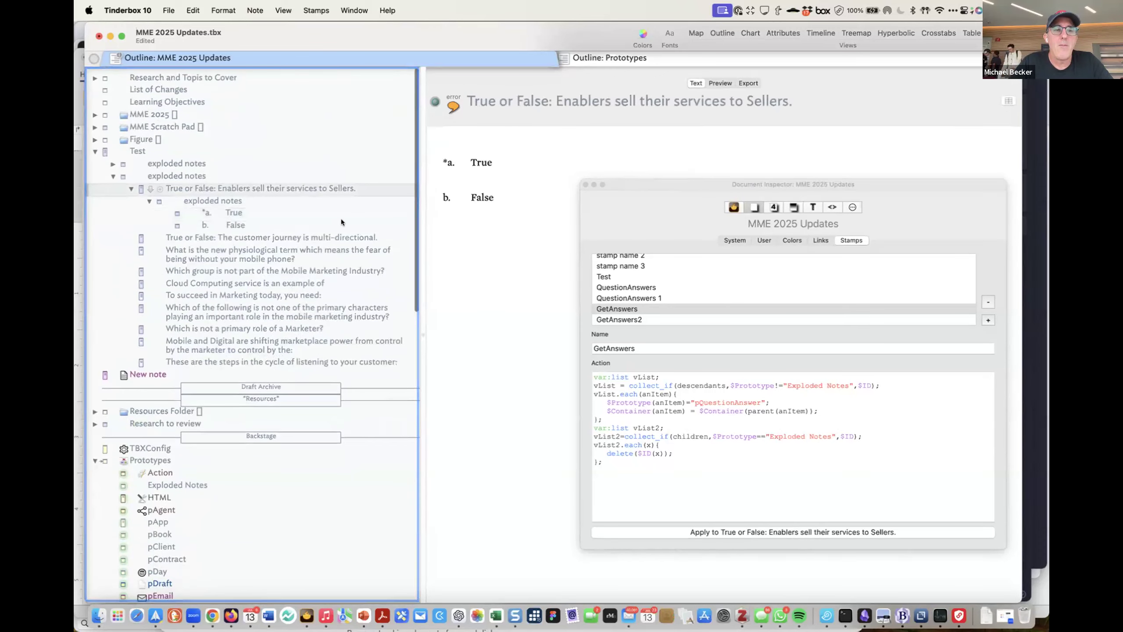
click(684, 530)
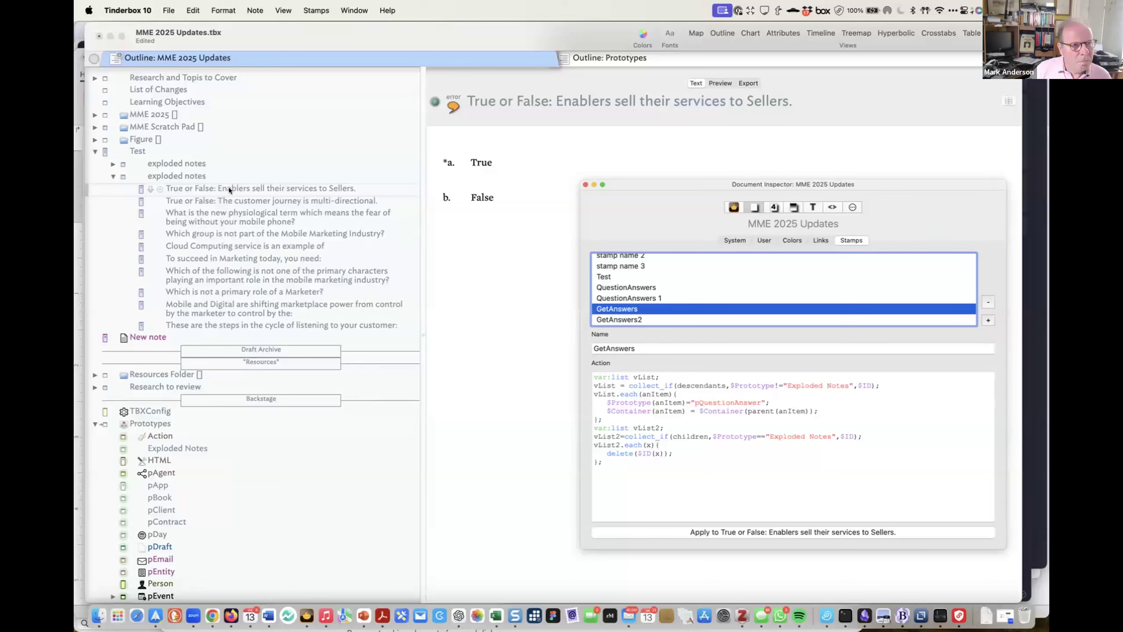
Give the pQuestionAnswer prototype the bird badge
scroll(221, 393, down, 10)
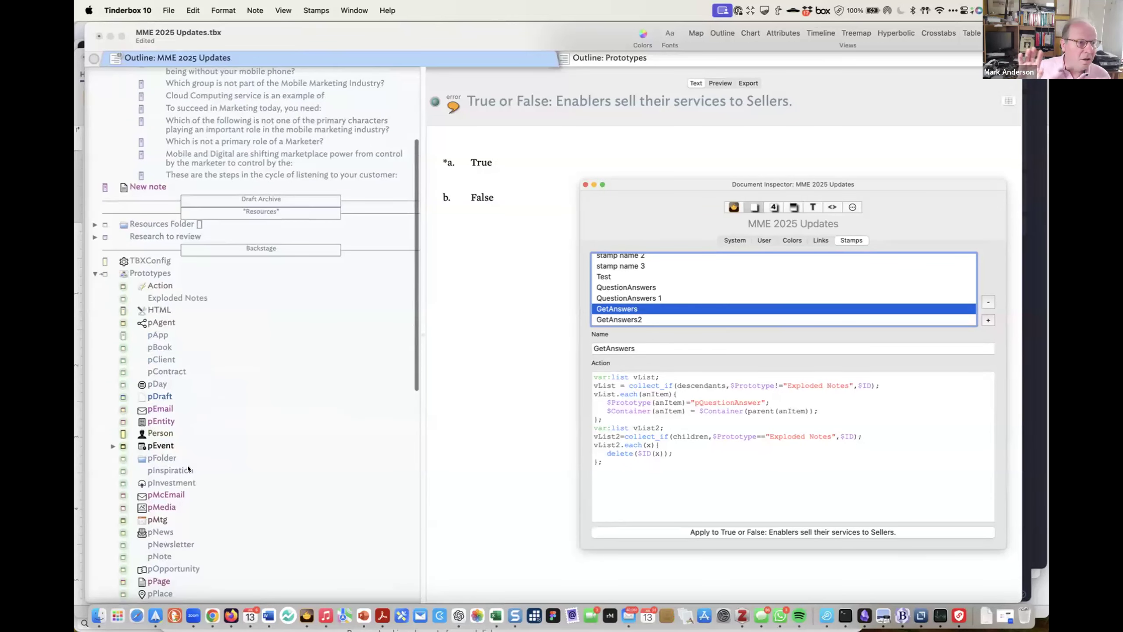
scroll(184, 502, down, 4)
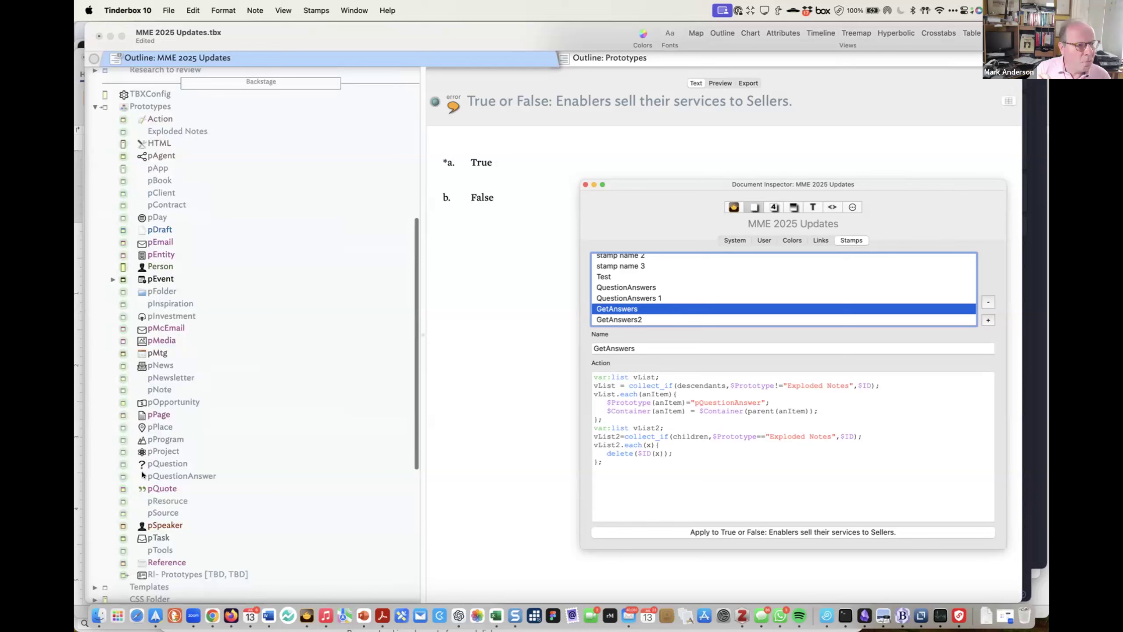
click(143, 475)
click(143, 476)
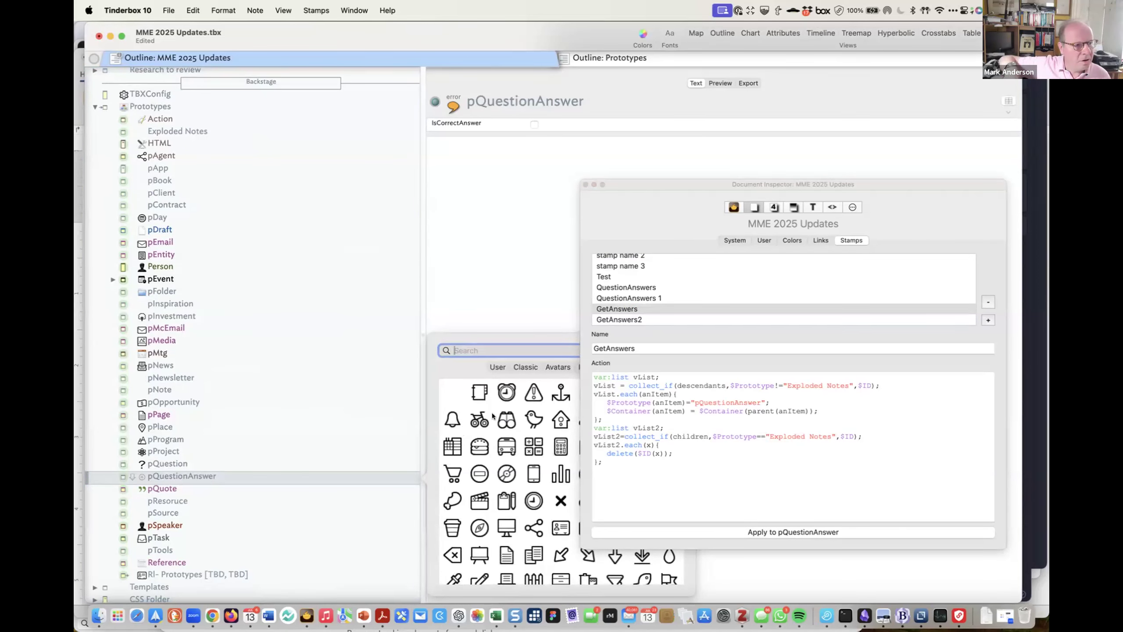
click(504, 418)
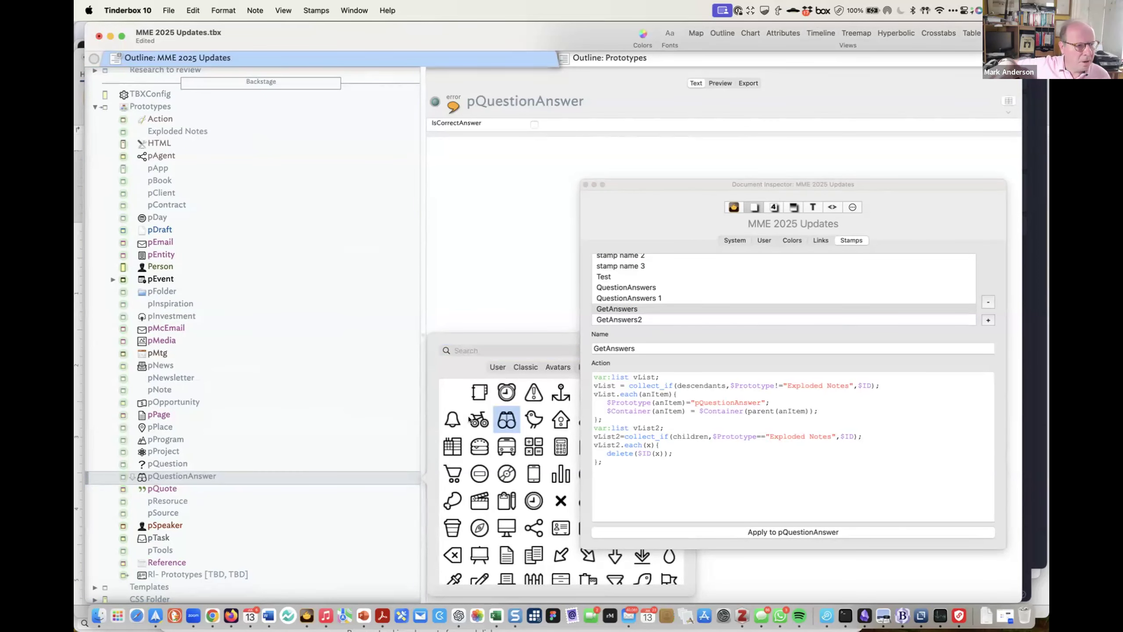
click(533, 418)
click(310, 302)
Explode the first question note at paragraphs once more and expand the resulting exploded notes container
scroll(234, 338, up, 5)
scroll(233, 335, up, 10)
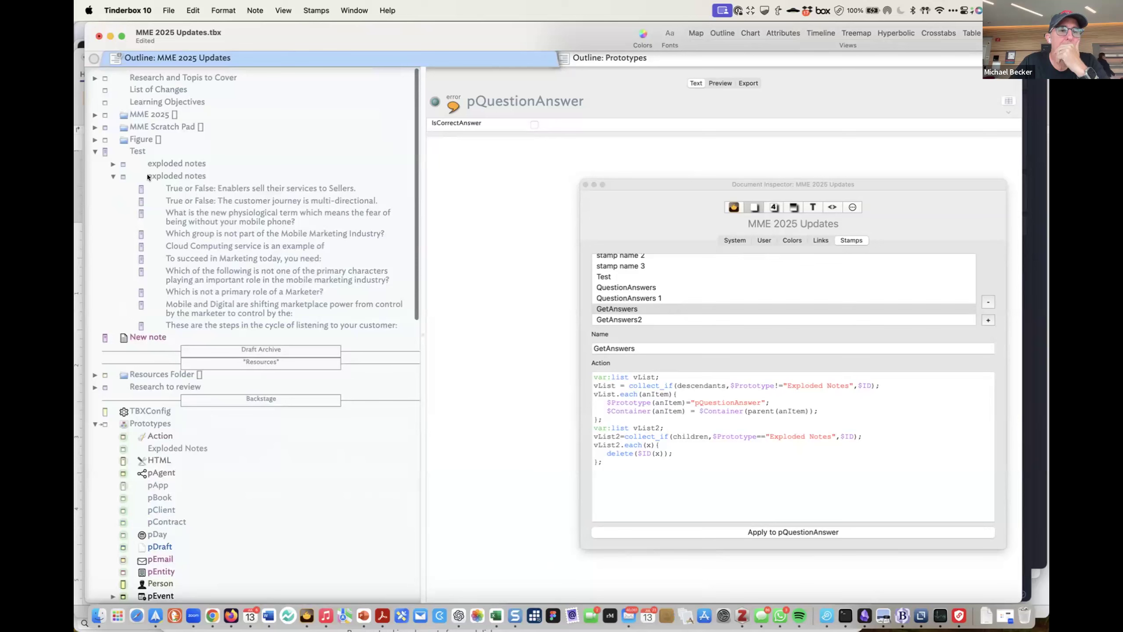
click(195, 187)
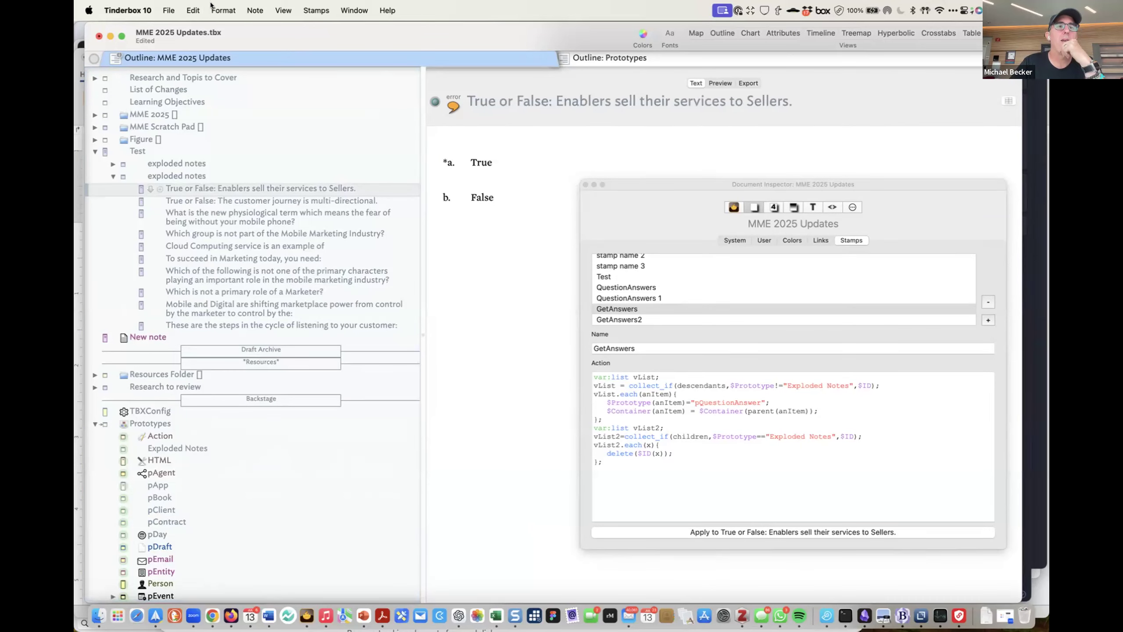
click(248, 9)
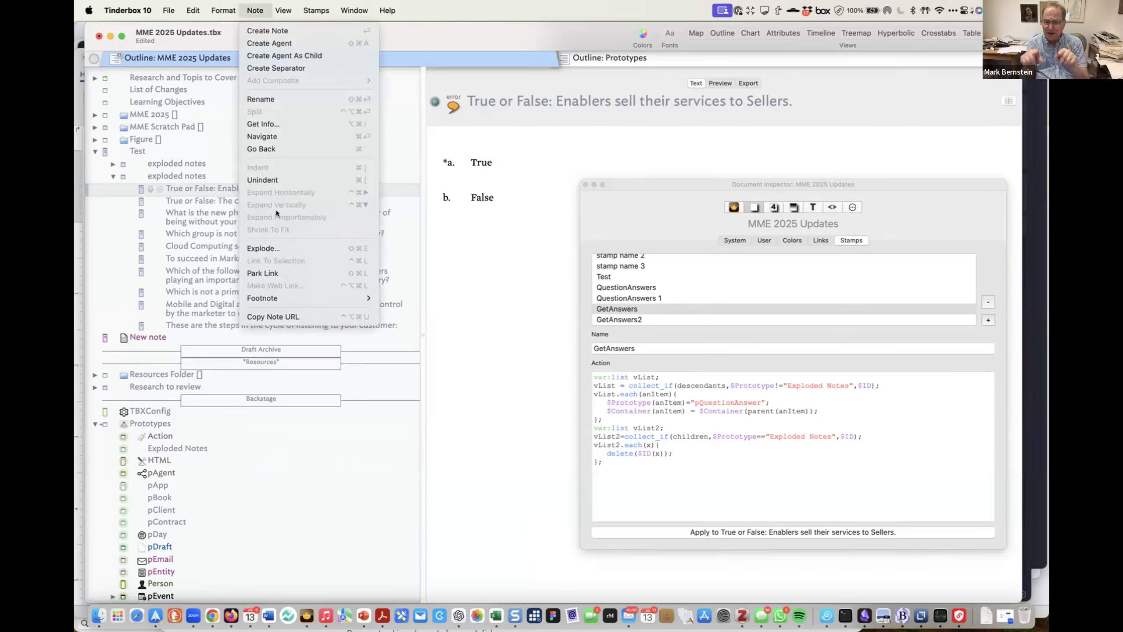
click(274, 242)
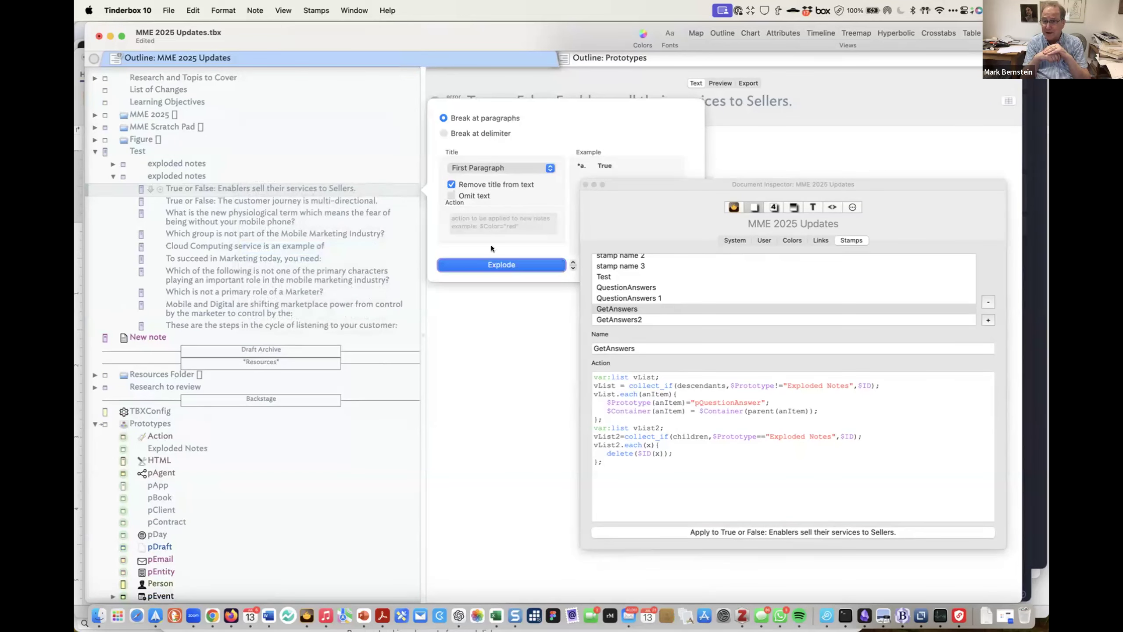
click(491, 265)
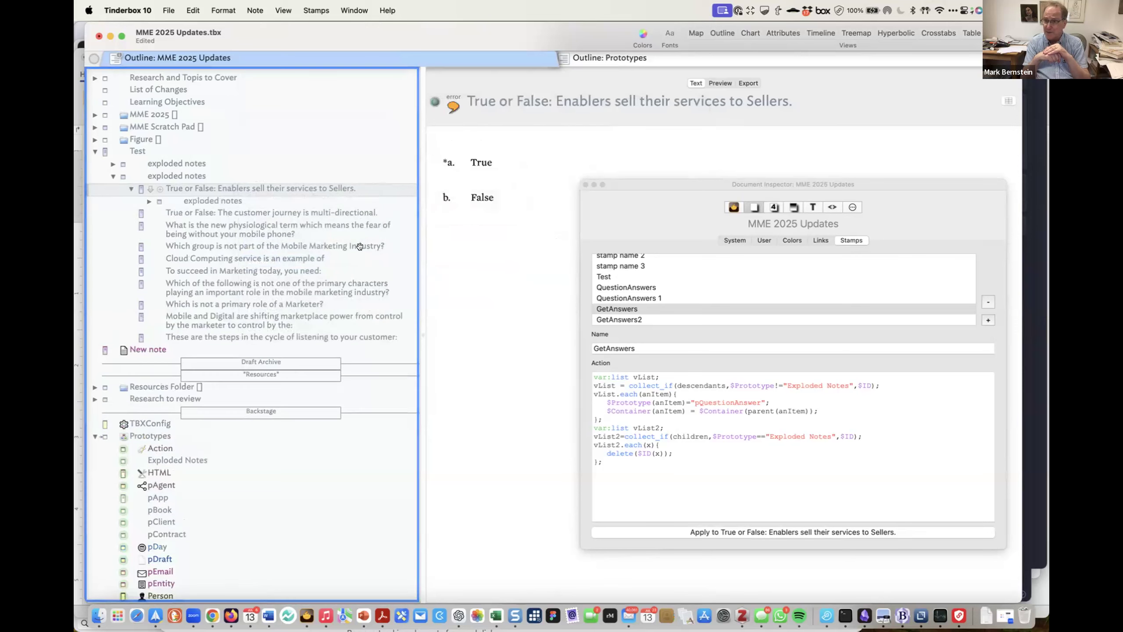
click(147, 202)
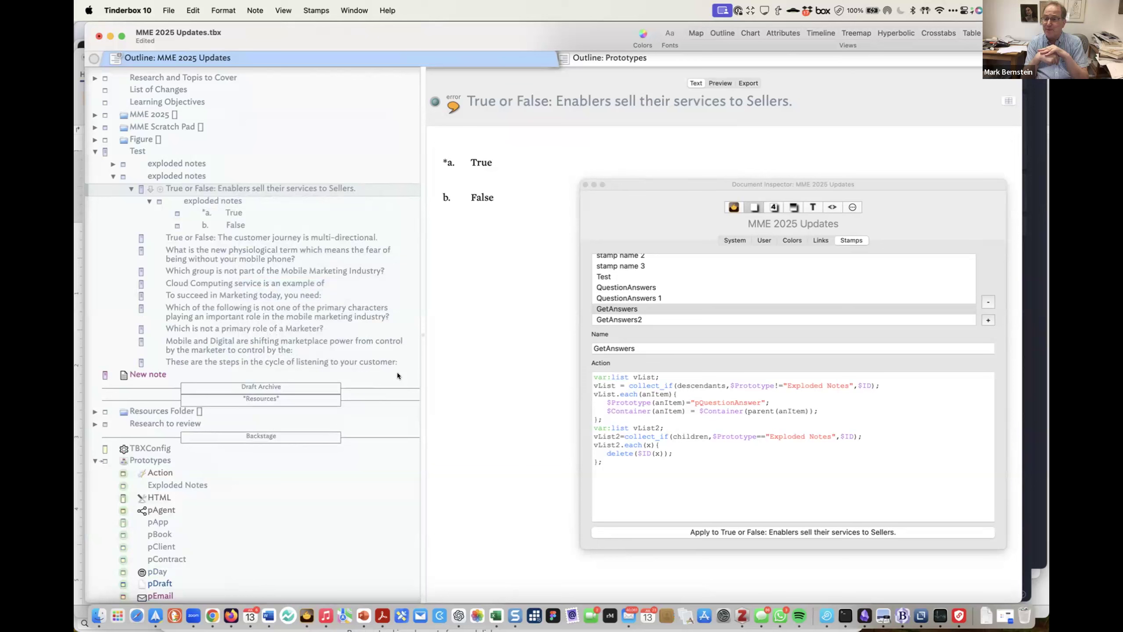
Comment out the vList2 declaration, its collect_if line and the whole delete loop in the GetAnswers stamp's action with //
click(590, 429)
text(//)
click(591, 435)
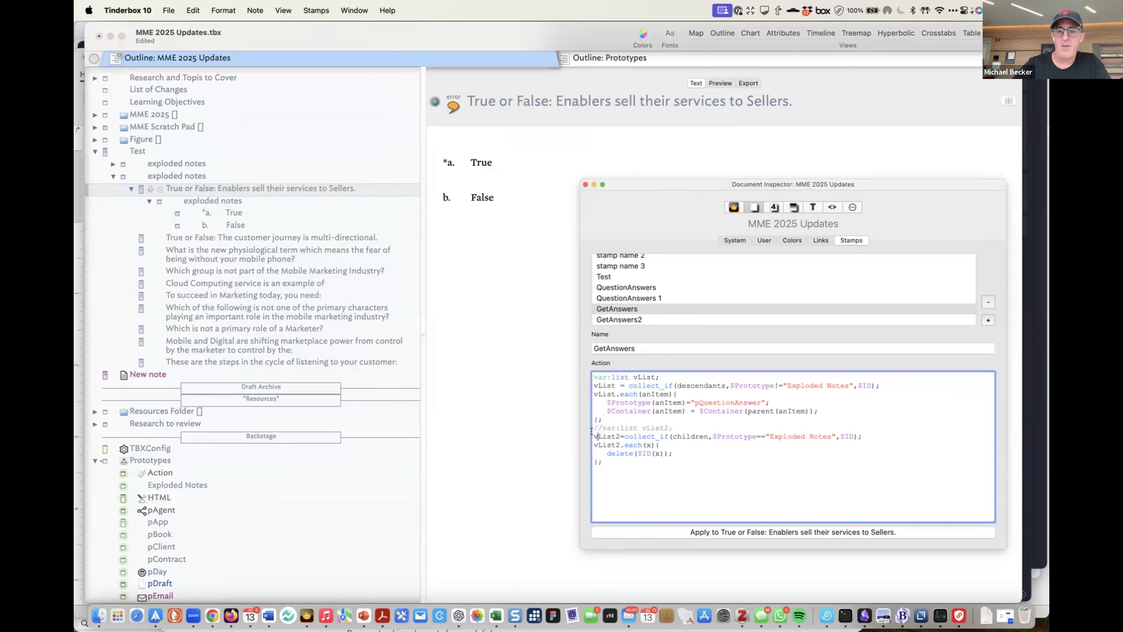
text(//)
click(593, 443)
text(//)
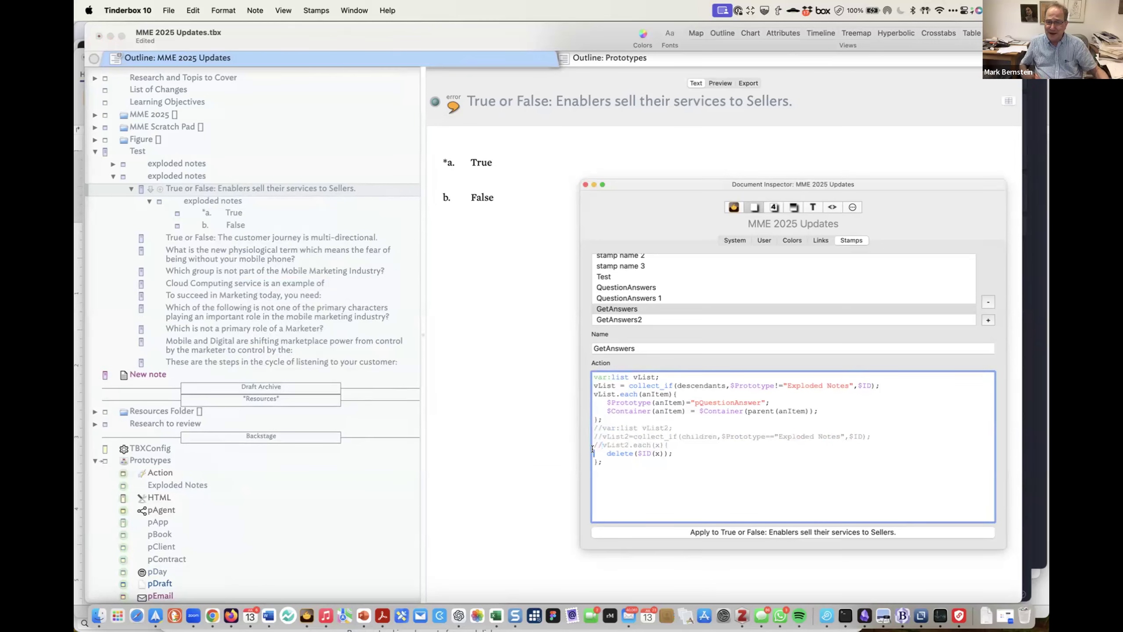
click(593, 453)
text(//   )
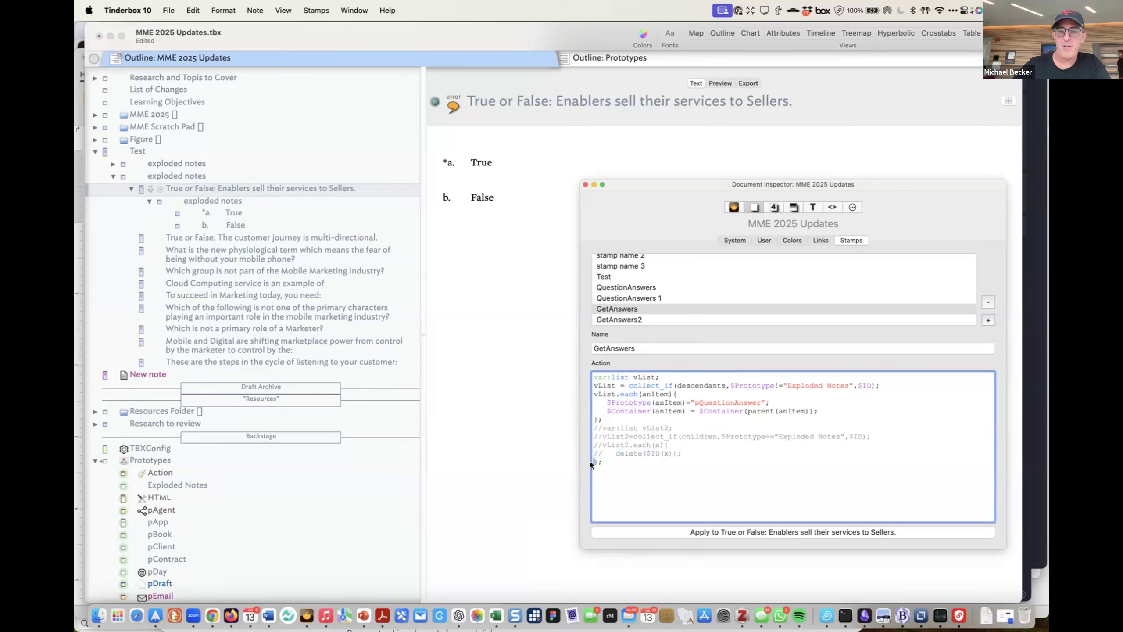
text(//)
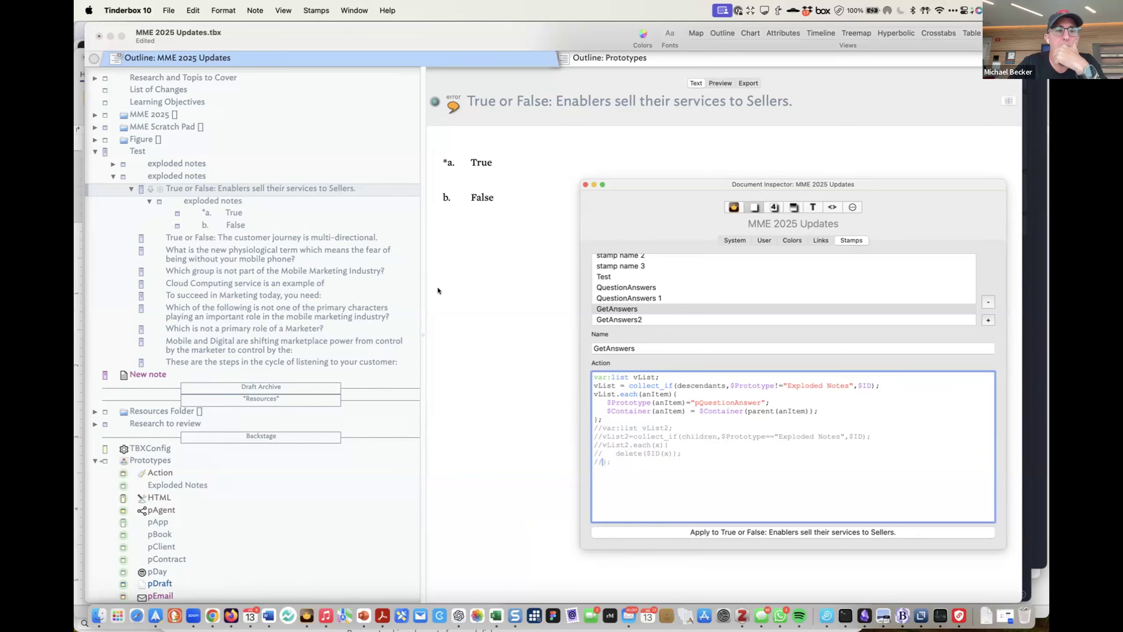
Apply the edited GetAnswers stamp to the first question note and inspect its exploded notes container
click(216, 186)
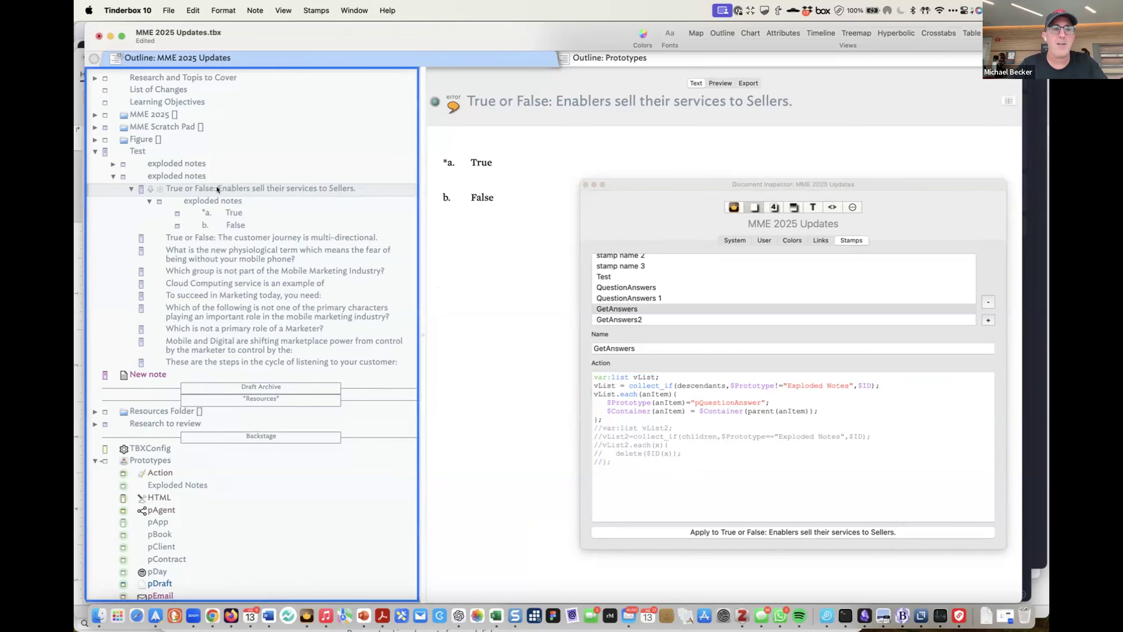
click(248, 5)
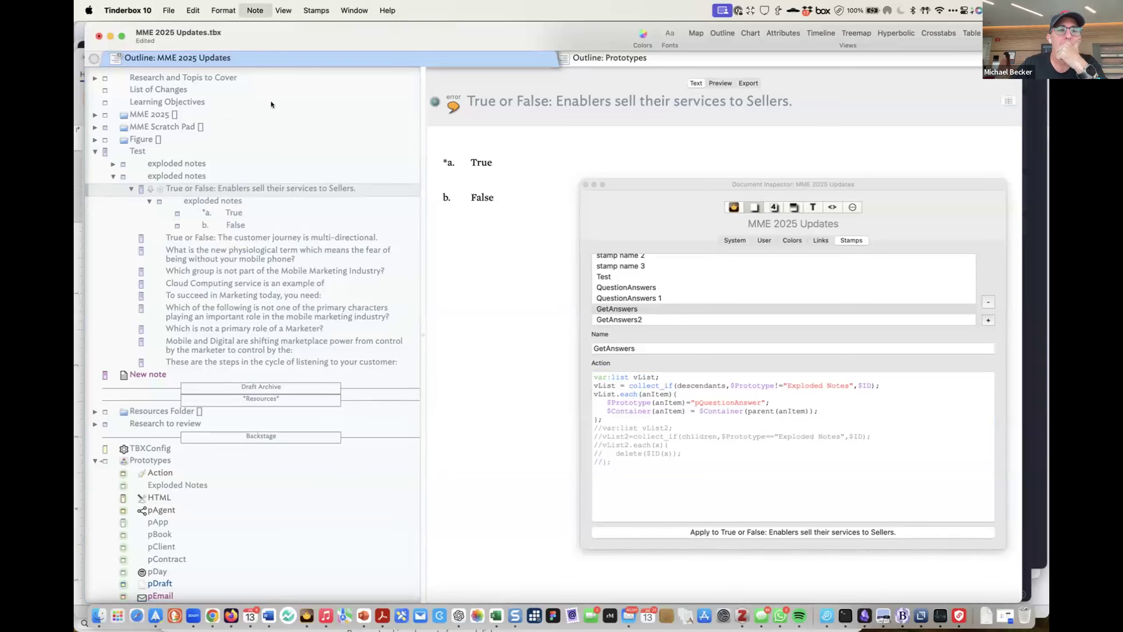
click(228, 254)
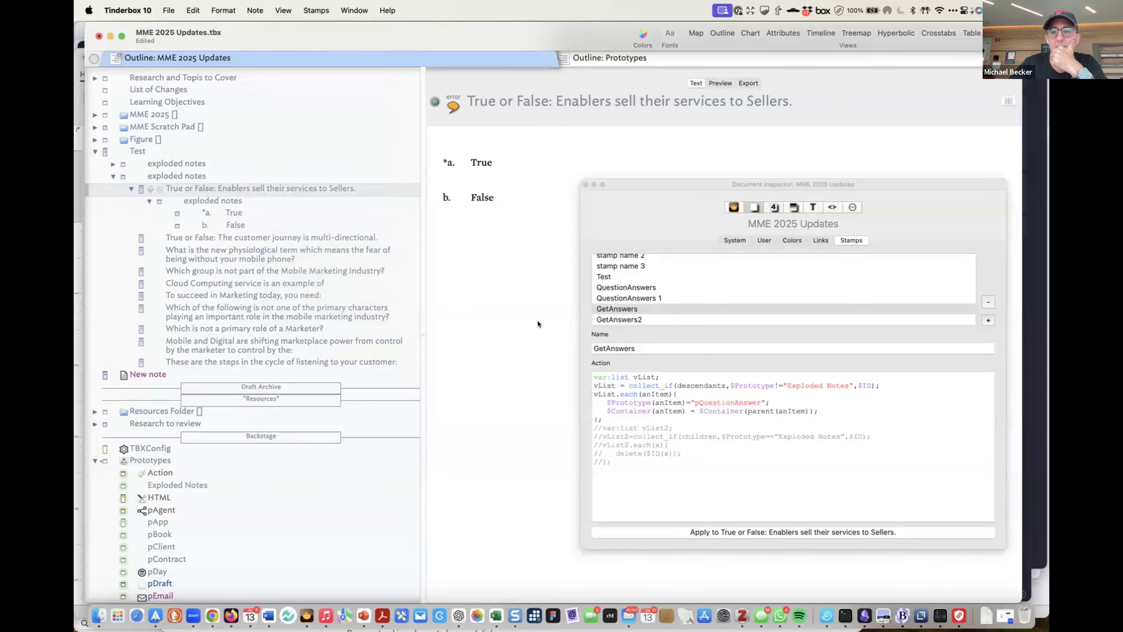
click(676, 530)
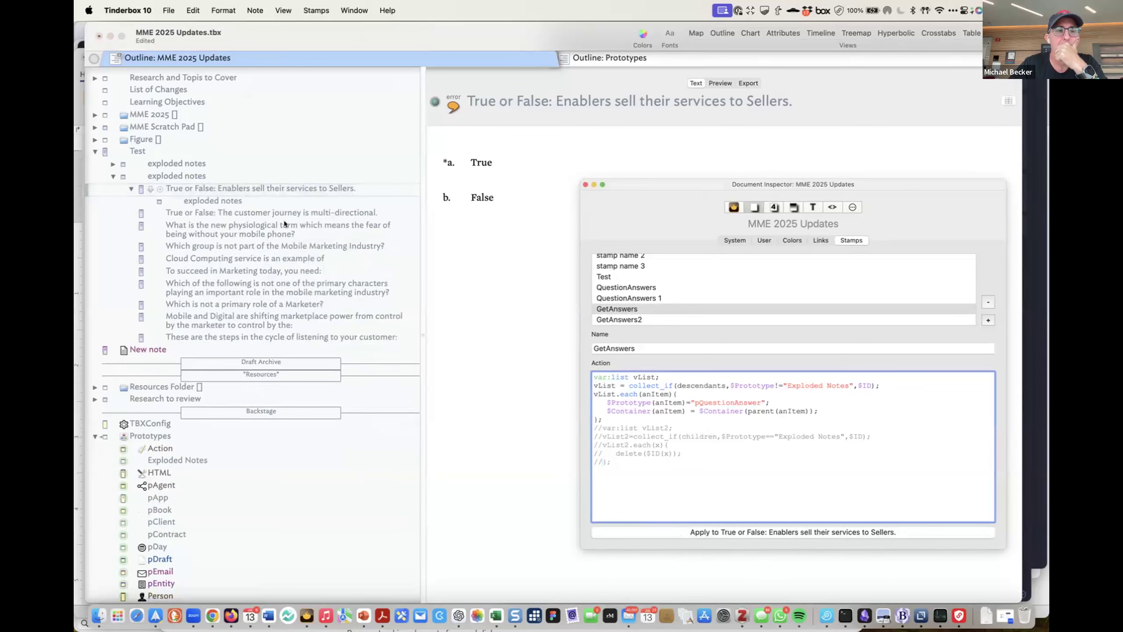
click(231, 202)
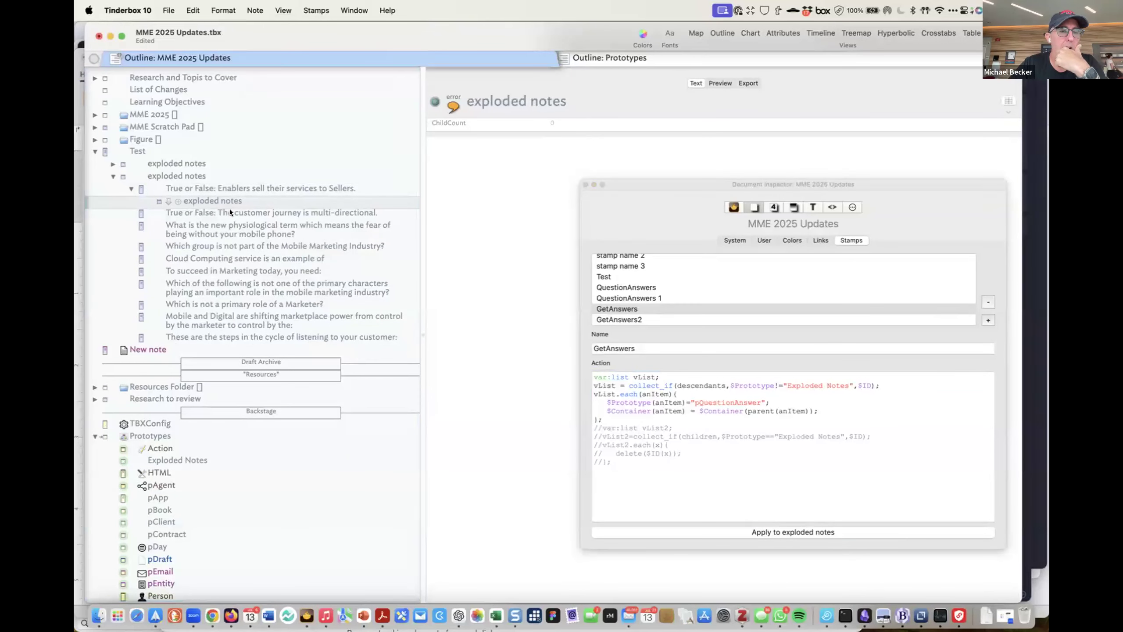
Collapse the Prototypes container and search the document's text and names for "true", looking through the matches for the moved answer note
click(95, 435)
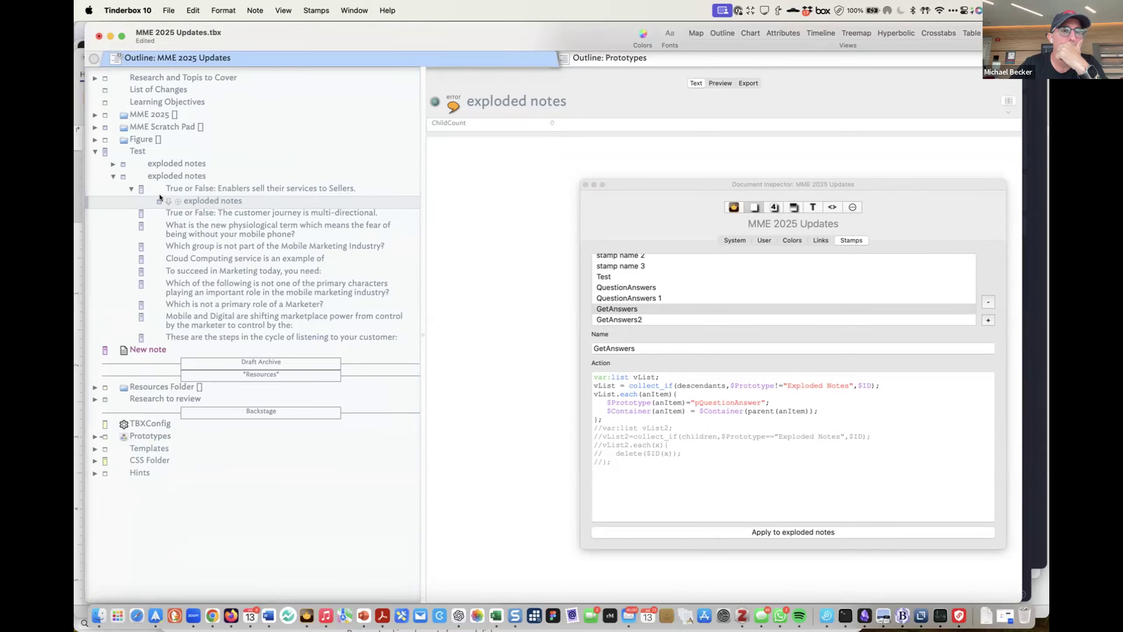
scroll(157, 188, up, 1)
scroll(156, 186, down, 1)
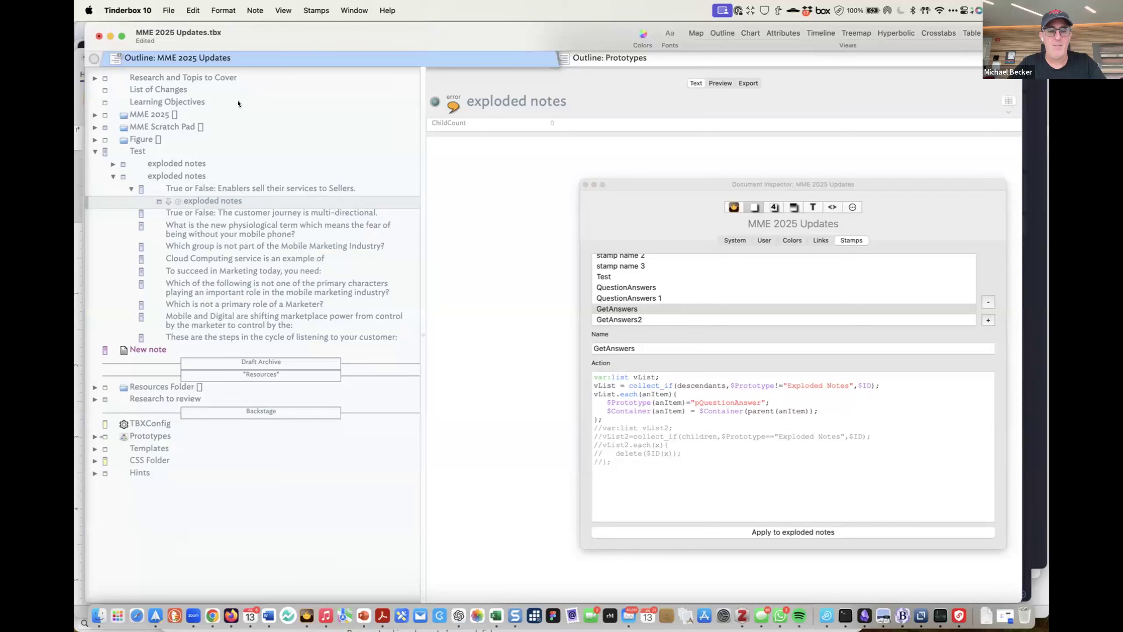
key(super+f)
text(true)
key(Return)
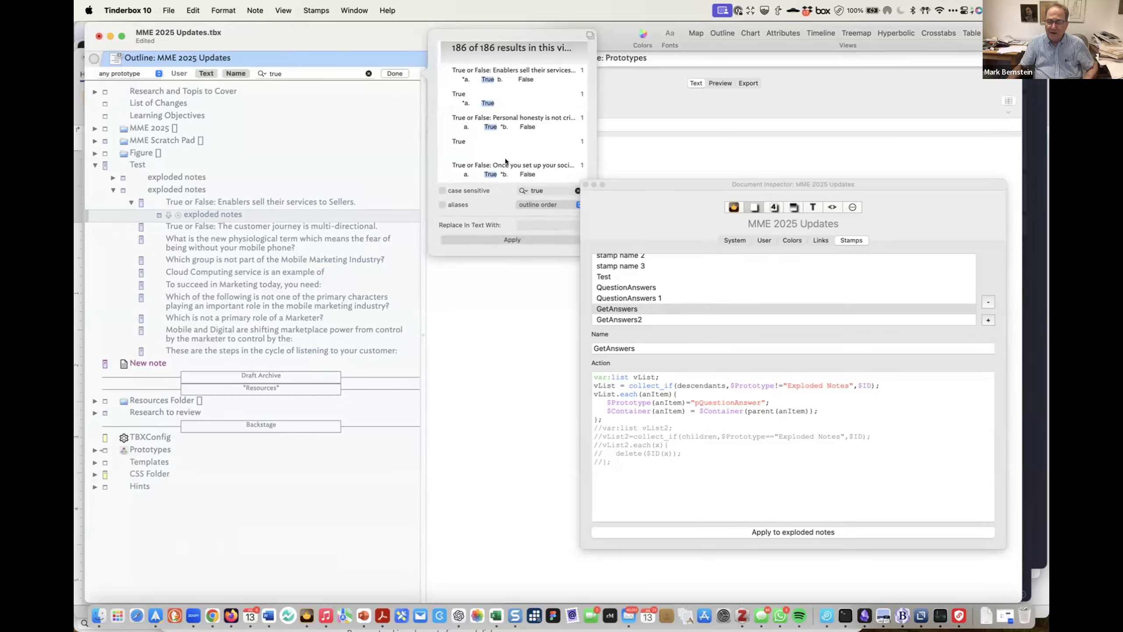
scroll(505, 159, down, 10)
click(210, 74)
key(Return)
scroll(549, 166, down, 10)
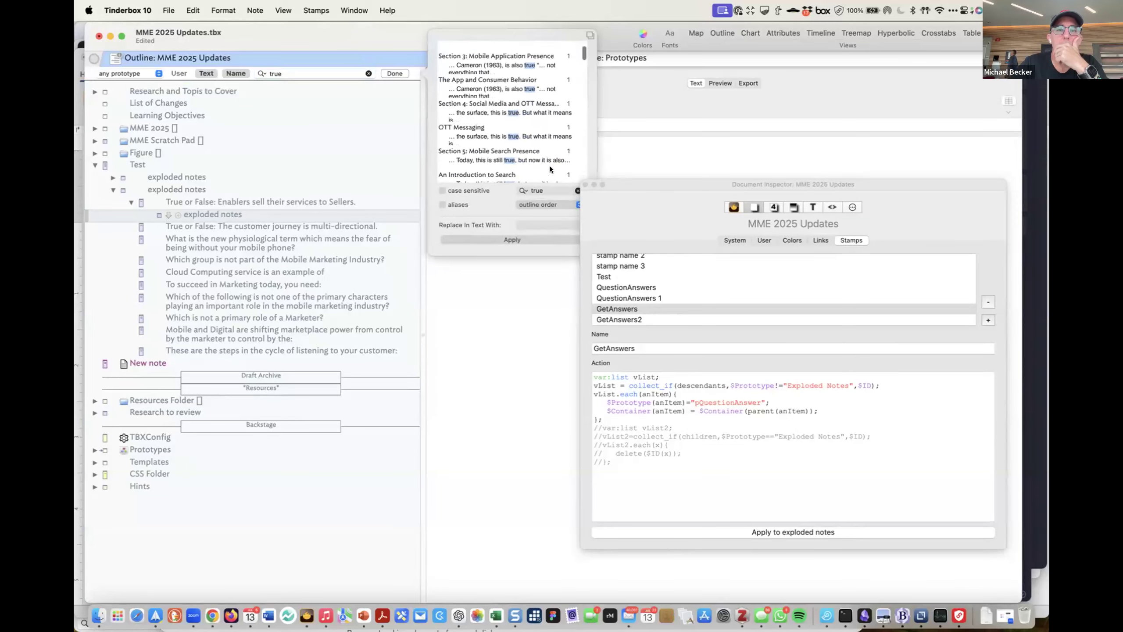
drag(584, 81, 584, 2)
click(446, 461)
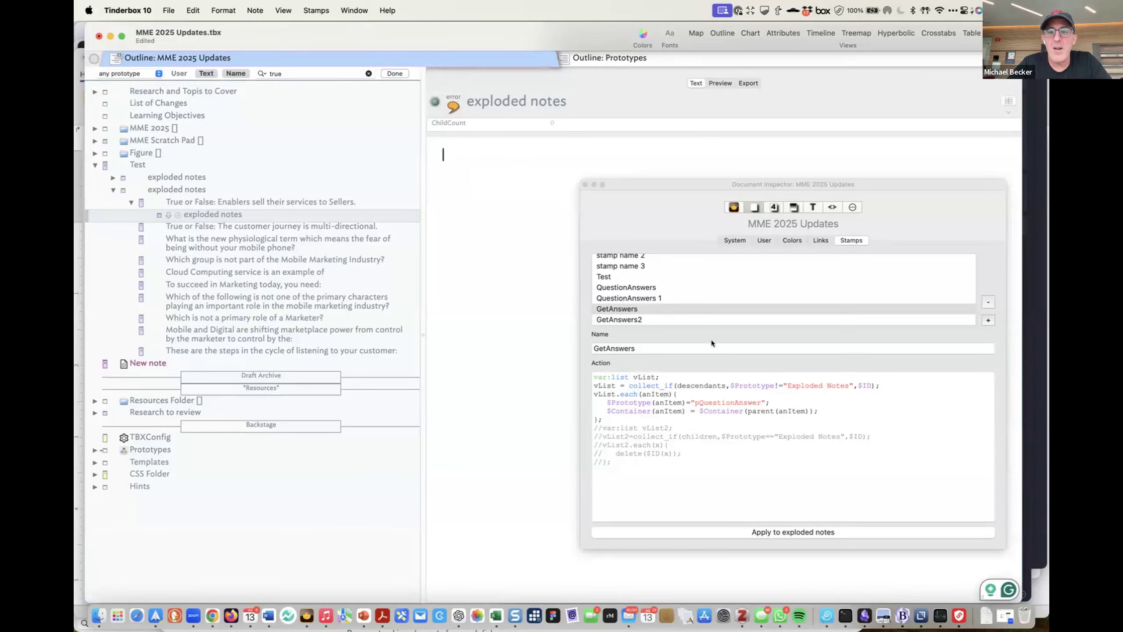
Compare the action code of the QuestionAnswers and QuestionAnswers 1 stamps with that of GetAnswers
click(663, 298)
click(649, 287)
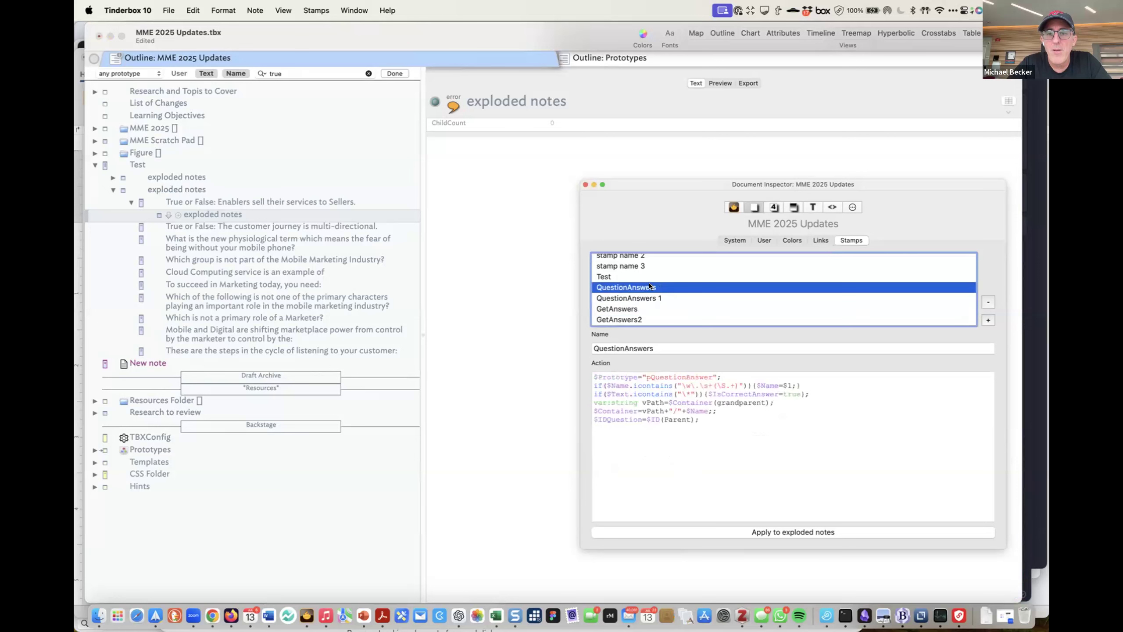
click(649, 297)
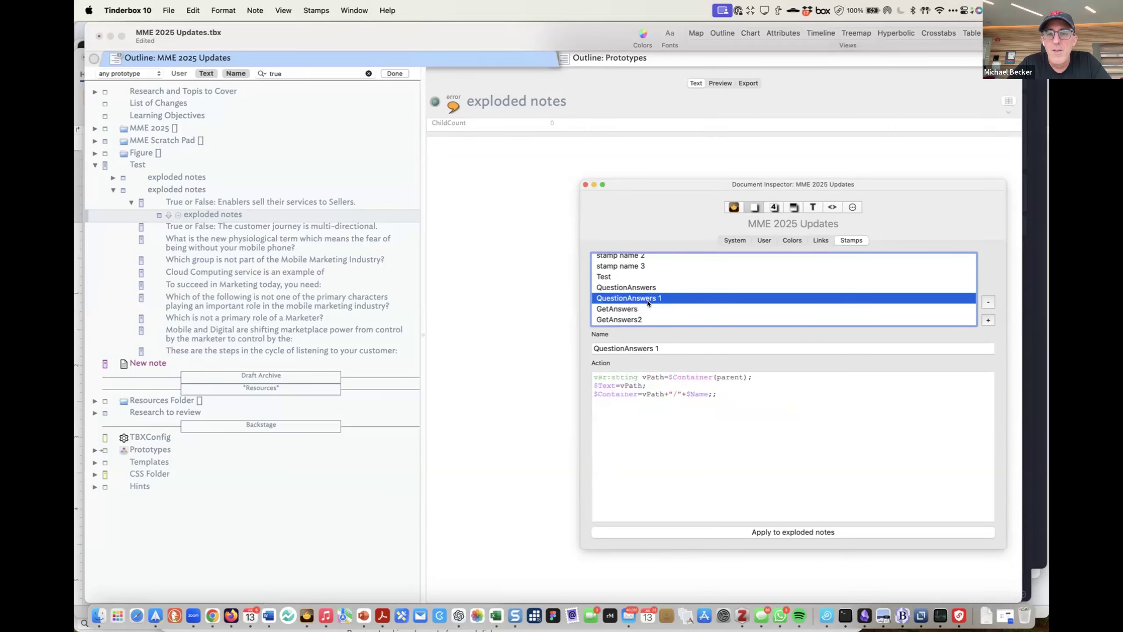
click(646, 307)
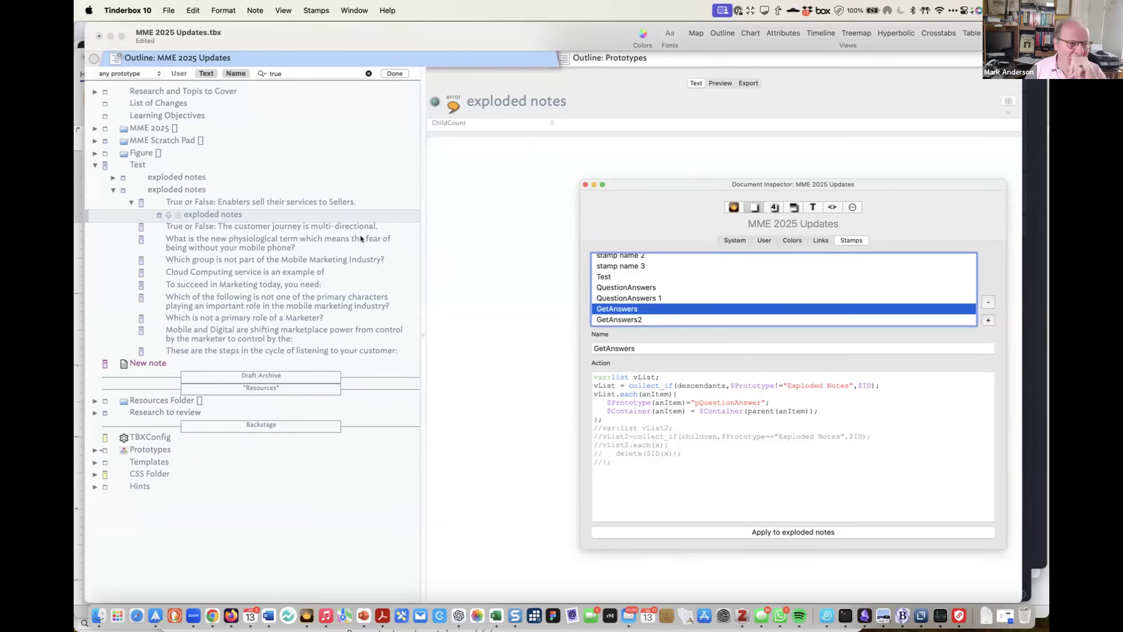
Delete the empty exploded notes container under the first question note
click(250, 213)
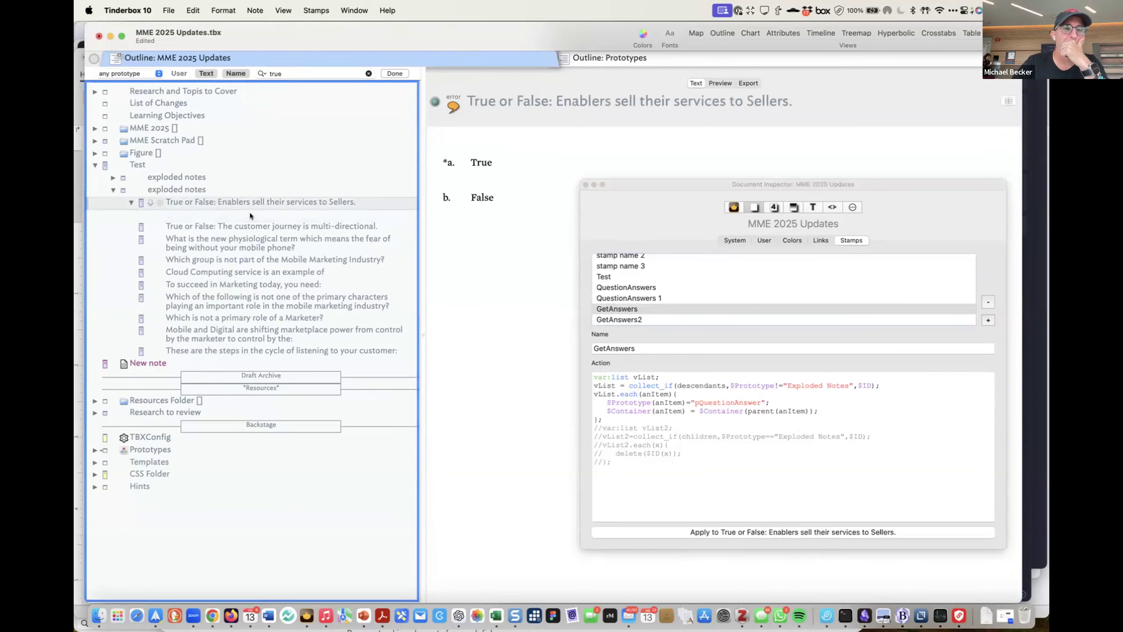
drag(249, 212, 242, 204)
click(255, 10)
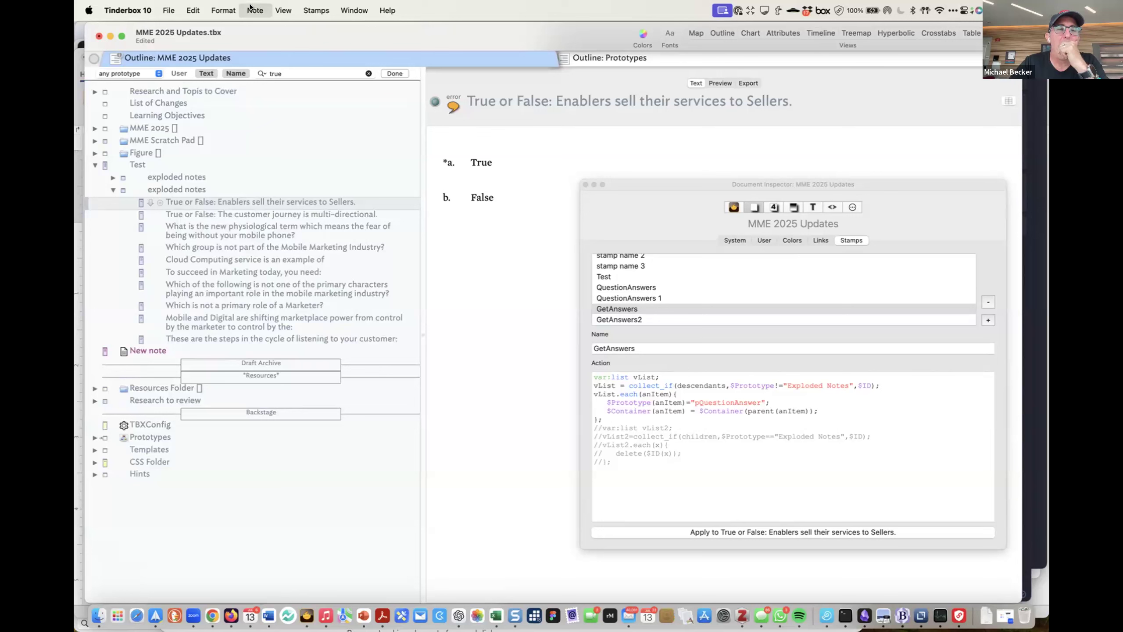
mouse_move(241, 14)
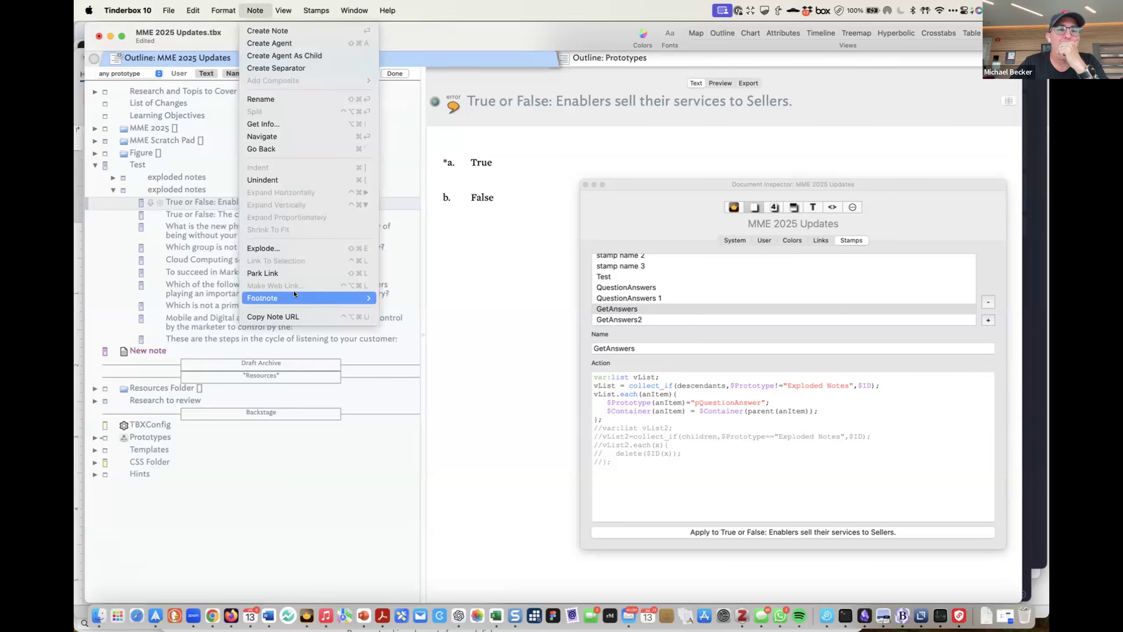
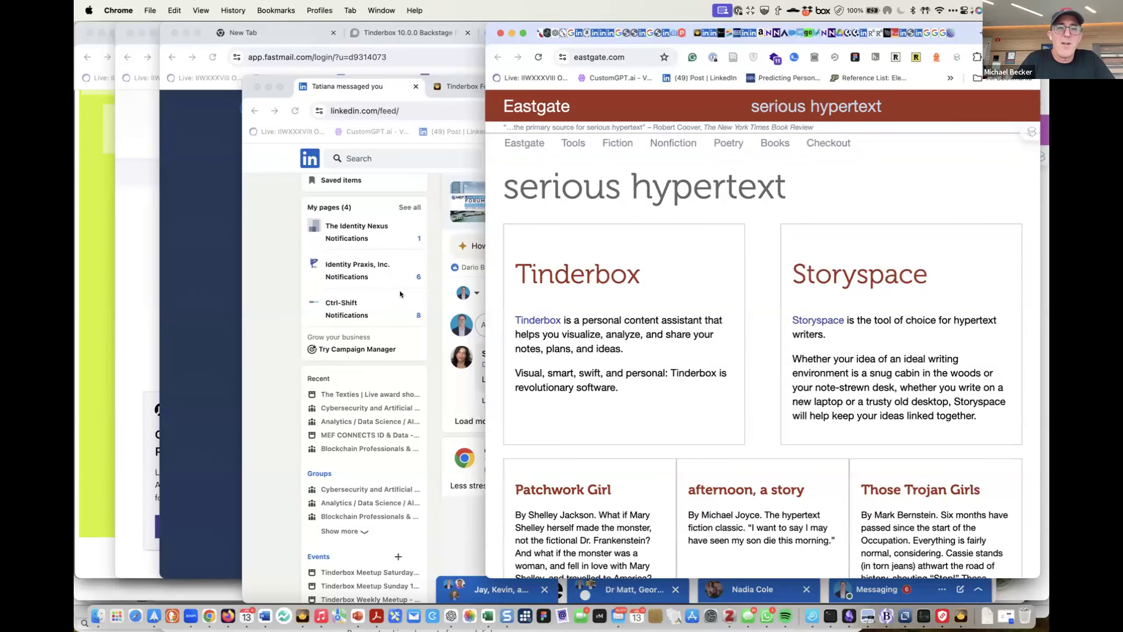
Switch to the LinkedIn window in Chrome, open the account owner's profile and show all of its posts
click(463, 396)
scroll(463, 395, down, 5)
scroll(463, 395, up, 10)
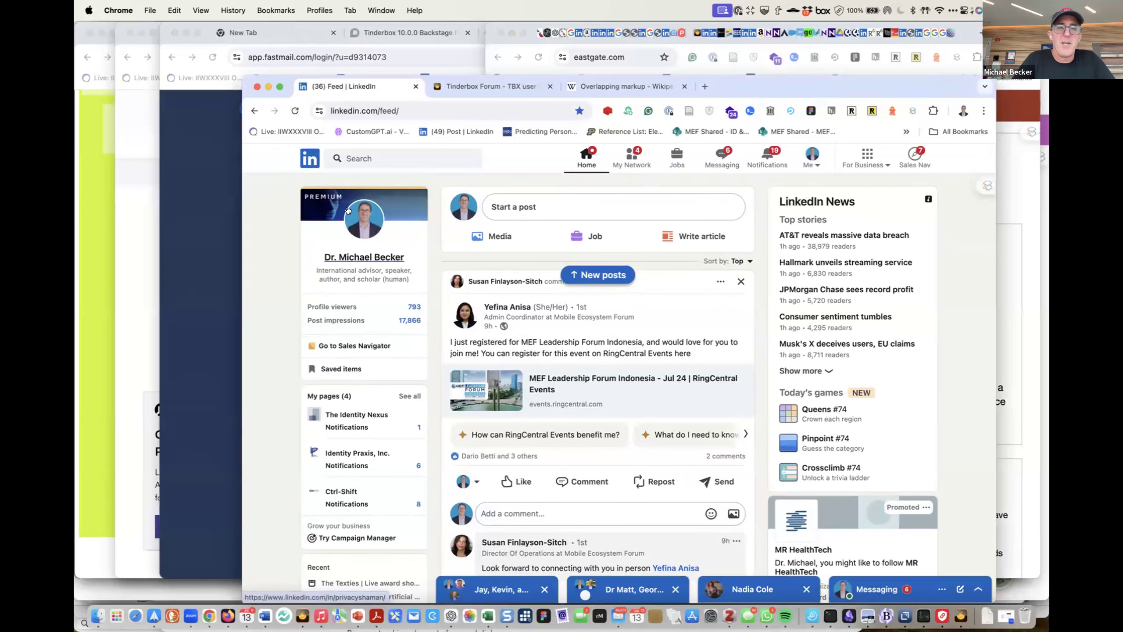
scroll(478, 418, down, 10)
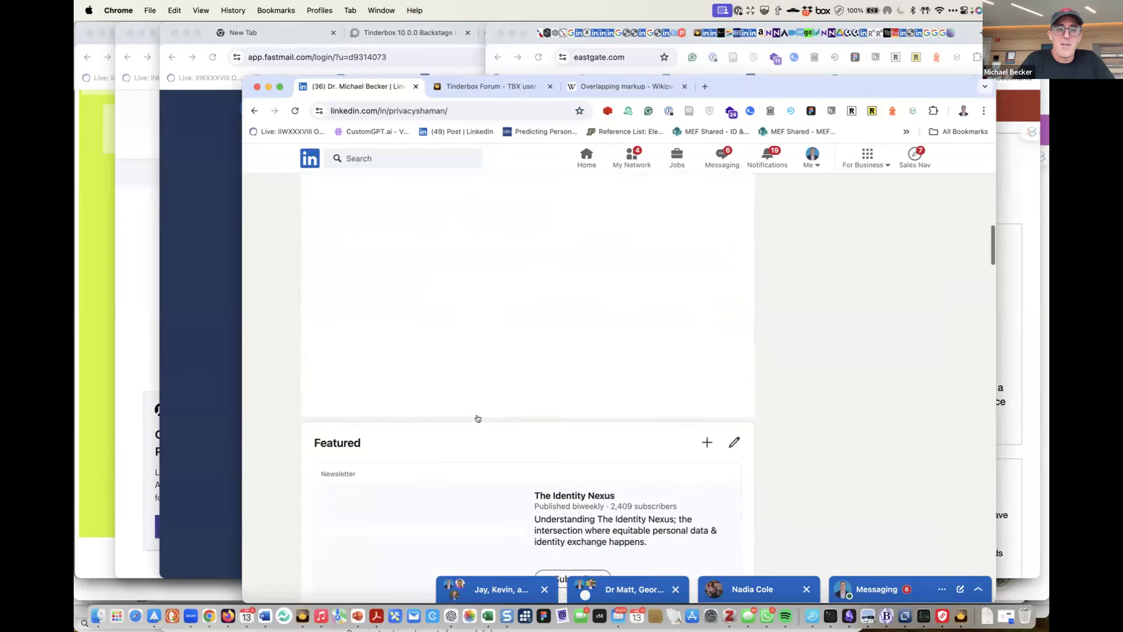
scroll(478, 418, down, 6)
scroll(477, 418, up, 10)
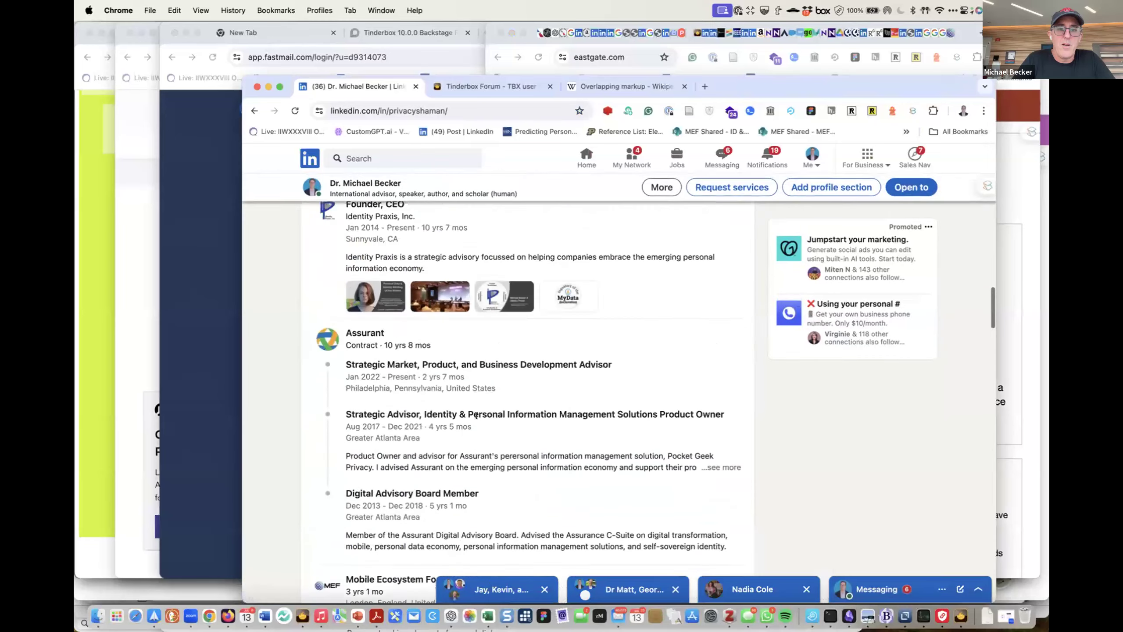
scroll(478, 418, up, 1)
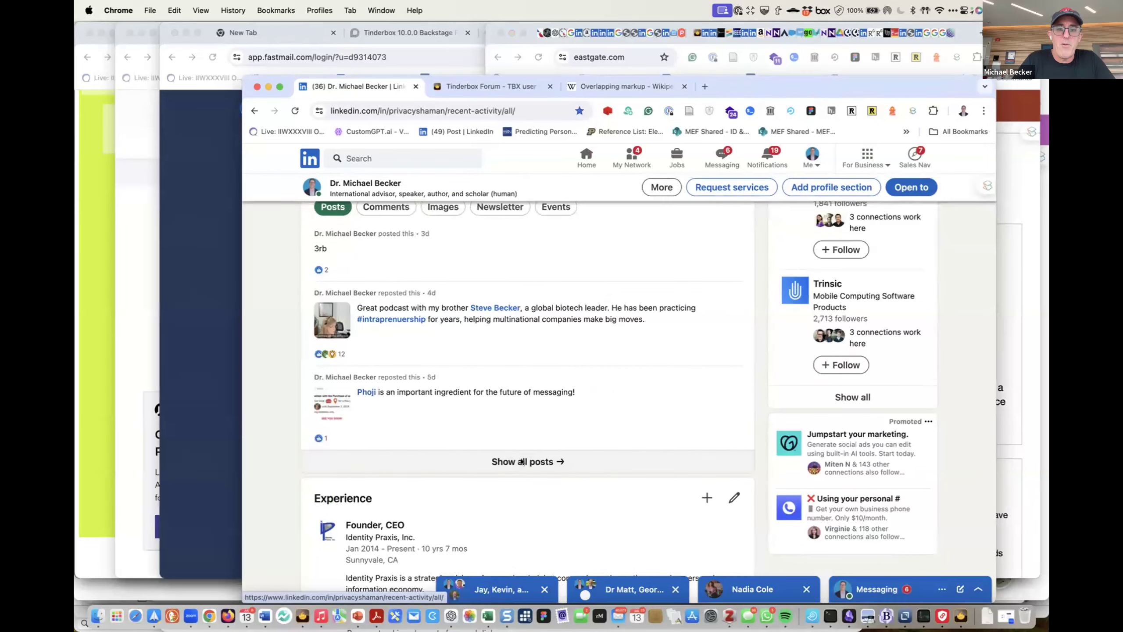
click(522, 461)
Find the post about completing the doctorate in business administration and open its comments
scroll(520, 461, down, 4)
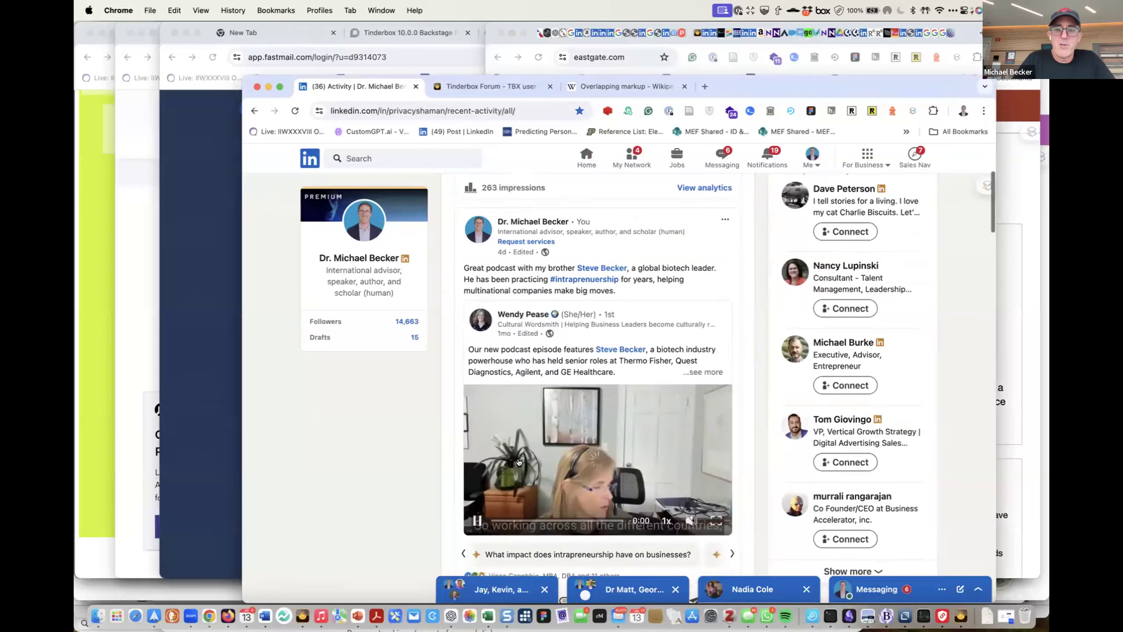
scroll(519, 461, down, 10)
scroll(519, 462, down, 10)
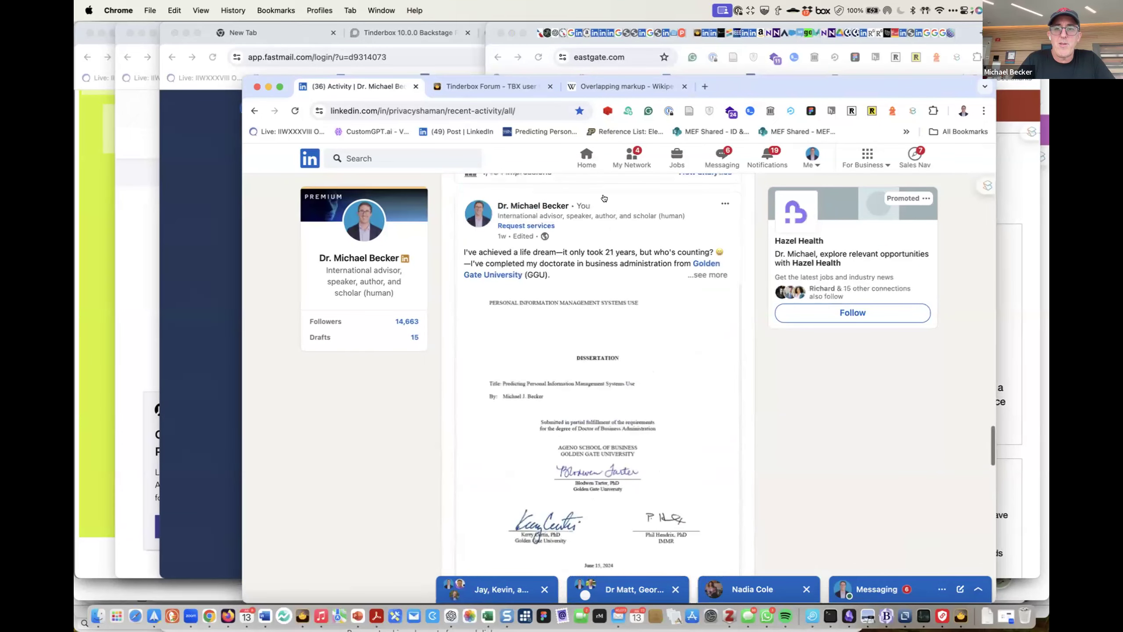
scroll(518, 454, down, 5)
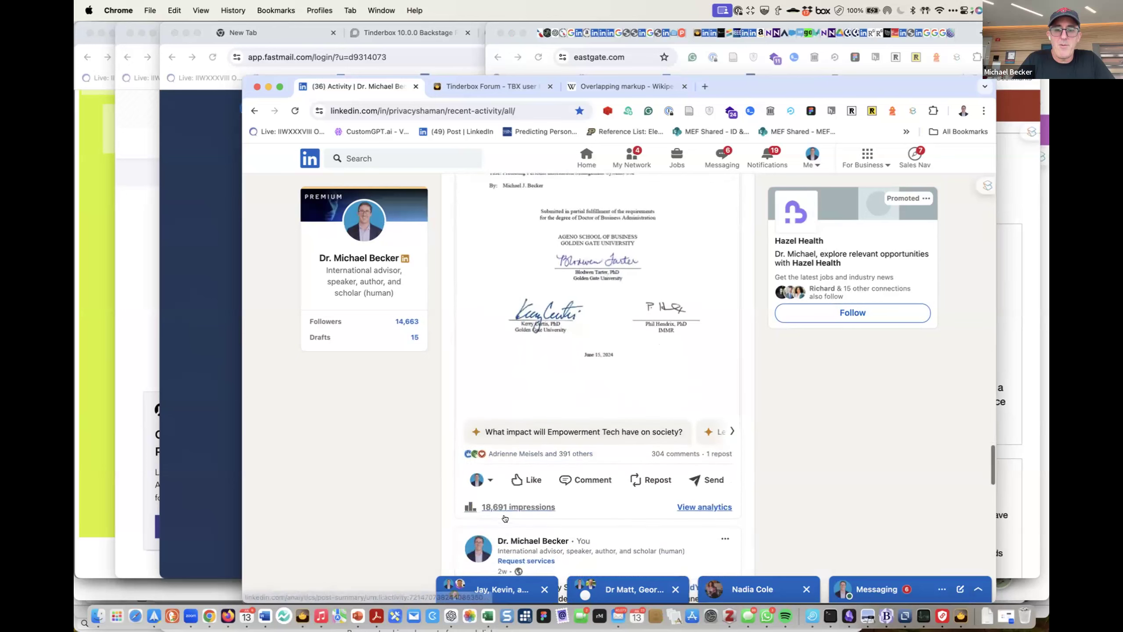
scroll(534, 523, down, 2)
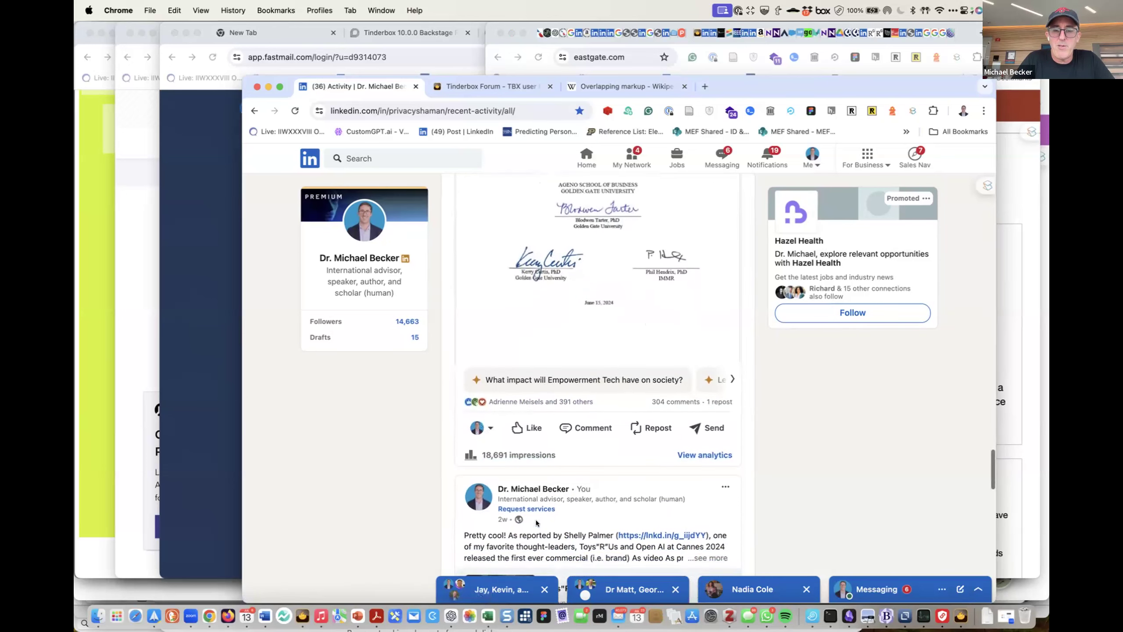
click(686, 401)
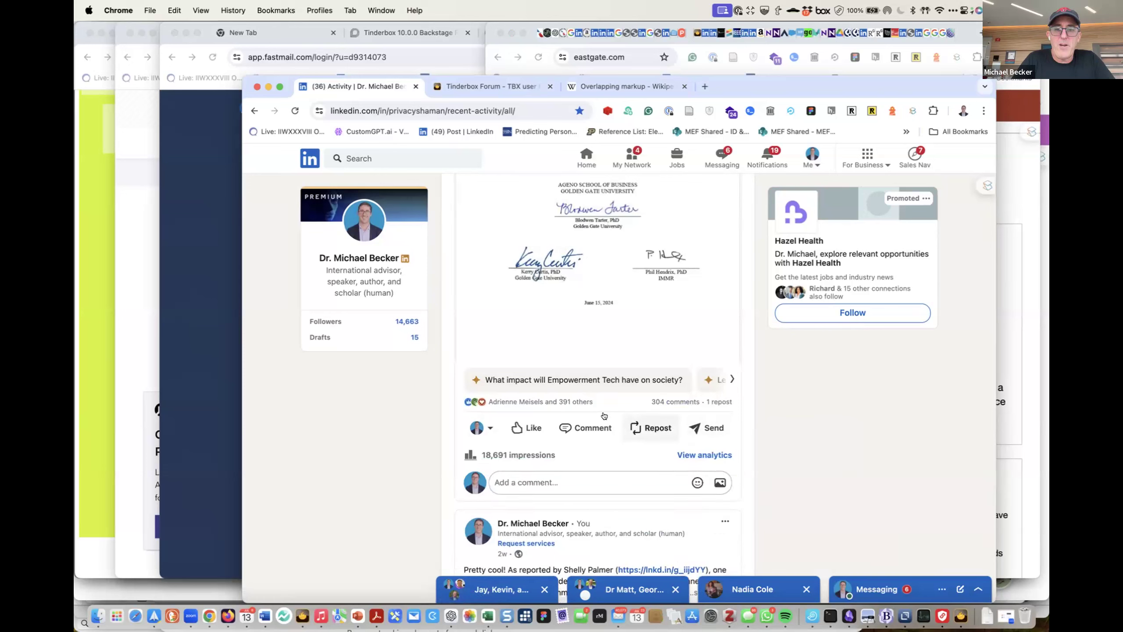
Expand the author's full thank-you comment under the doctorate post and load its previous replies
scroll(570, 443, down, 5)
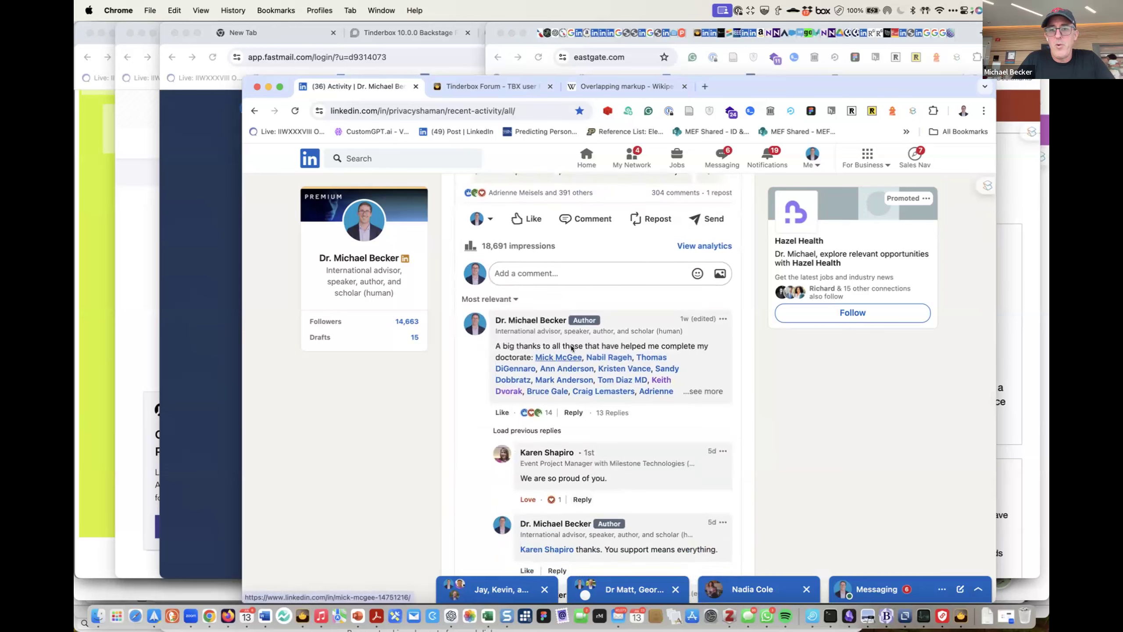
click(694, 393)
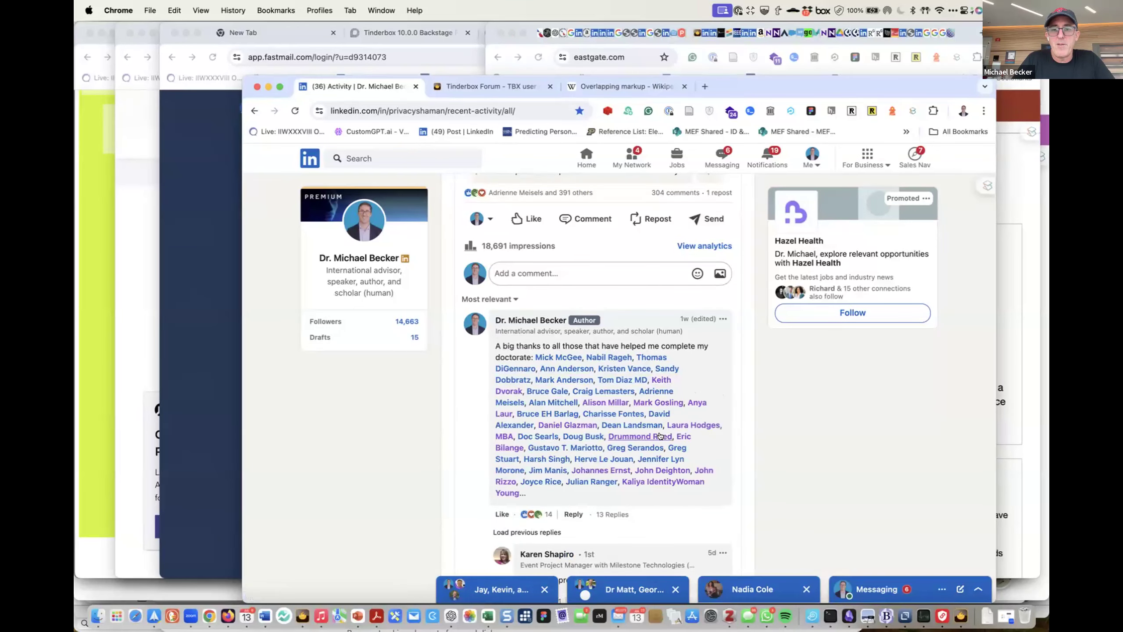
scroll(660, 435, down, 2)
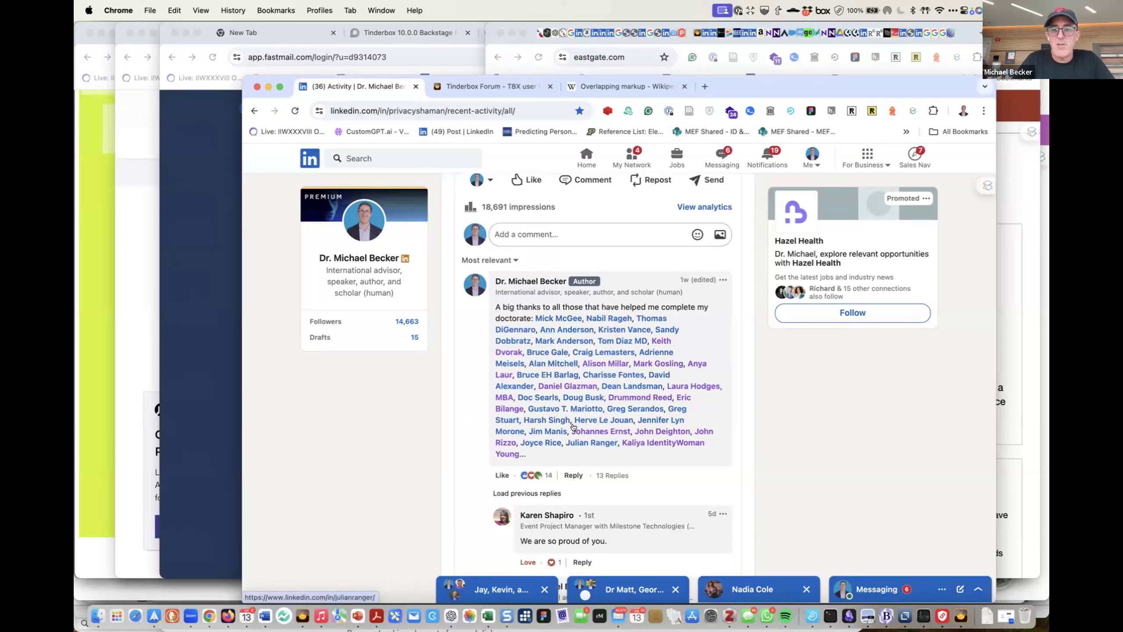
scroll(576, 452, down, 2)
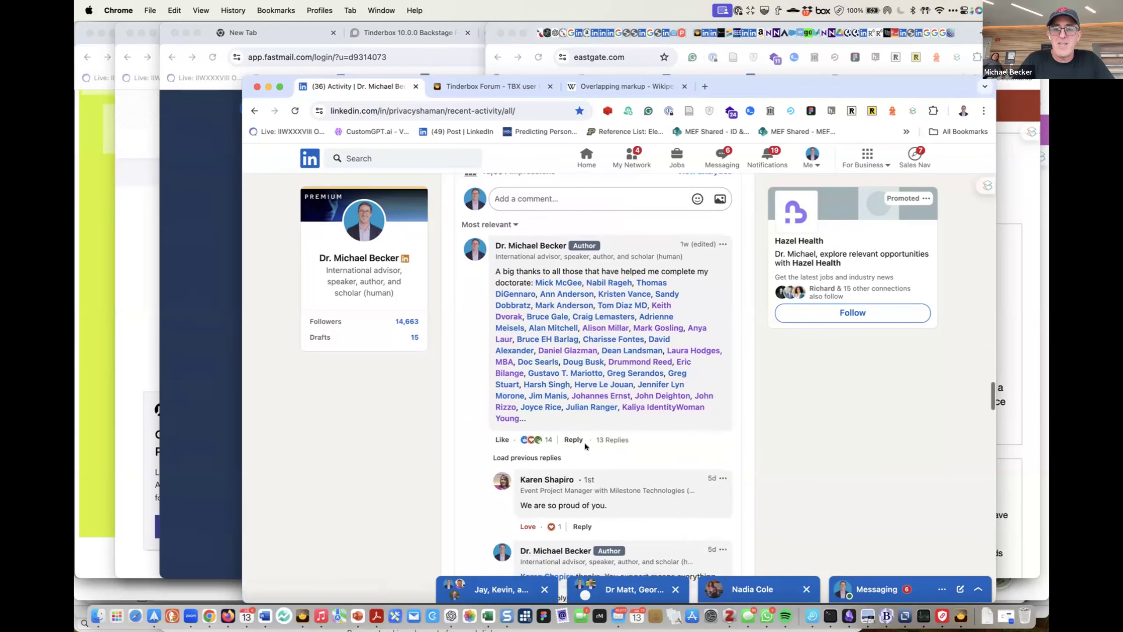
click(535, 458)
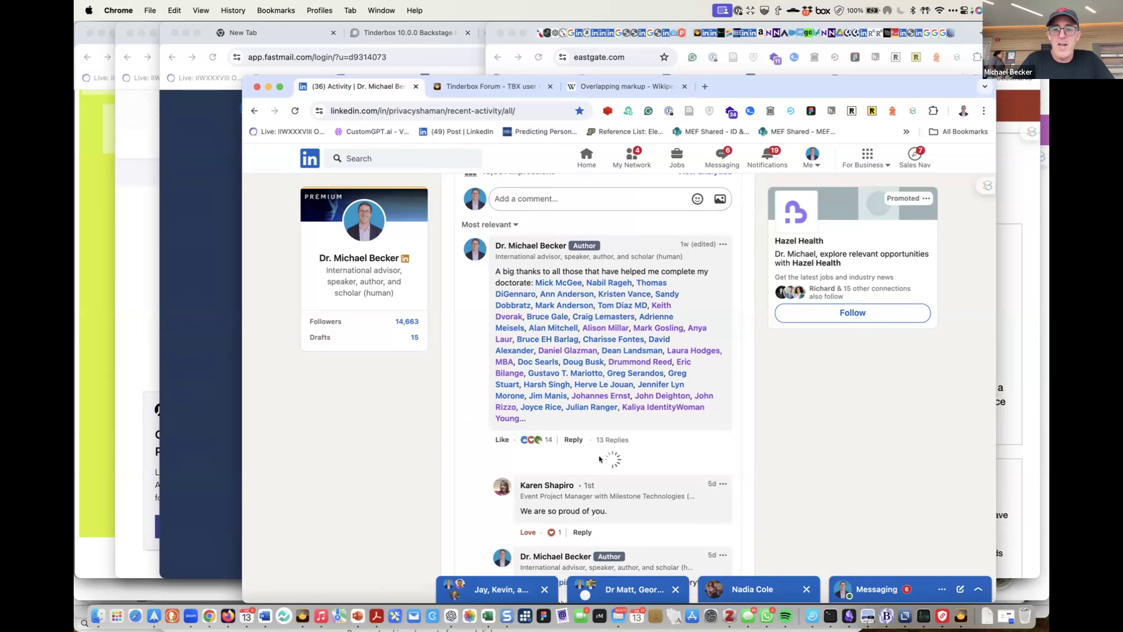
Switch to the ChatGPT app and go back to the first question of the Founders of Bits About Me conversation
scroll(603, 483, down, 5)
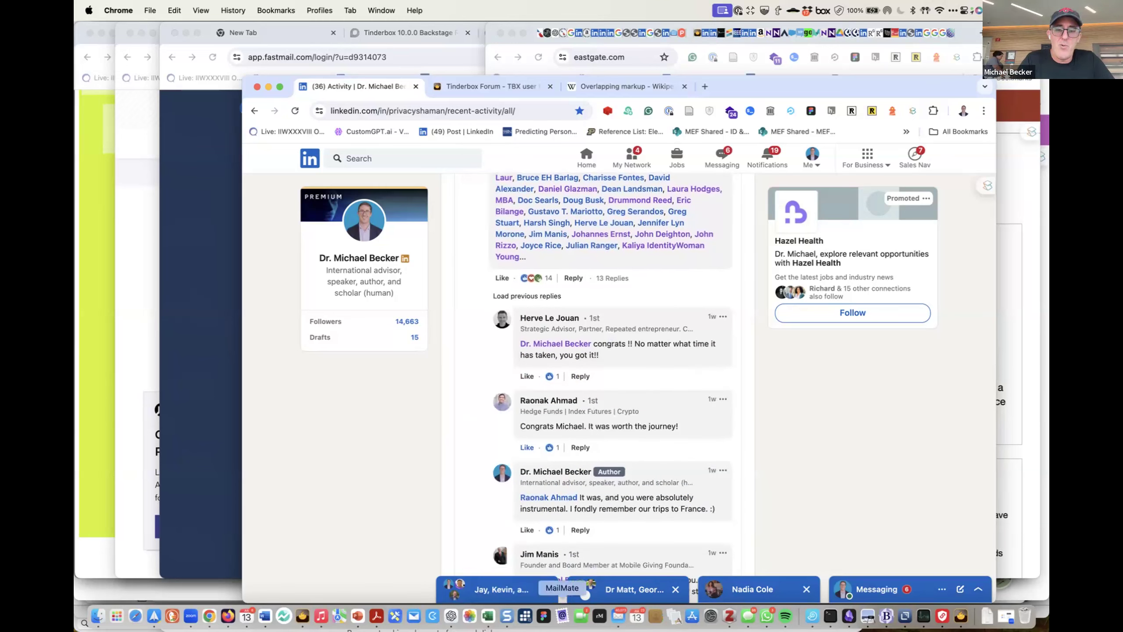
click(451, 616)
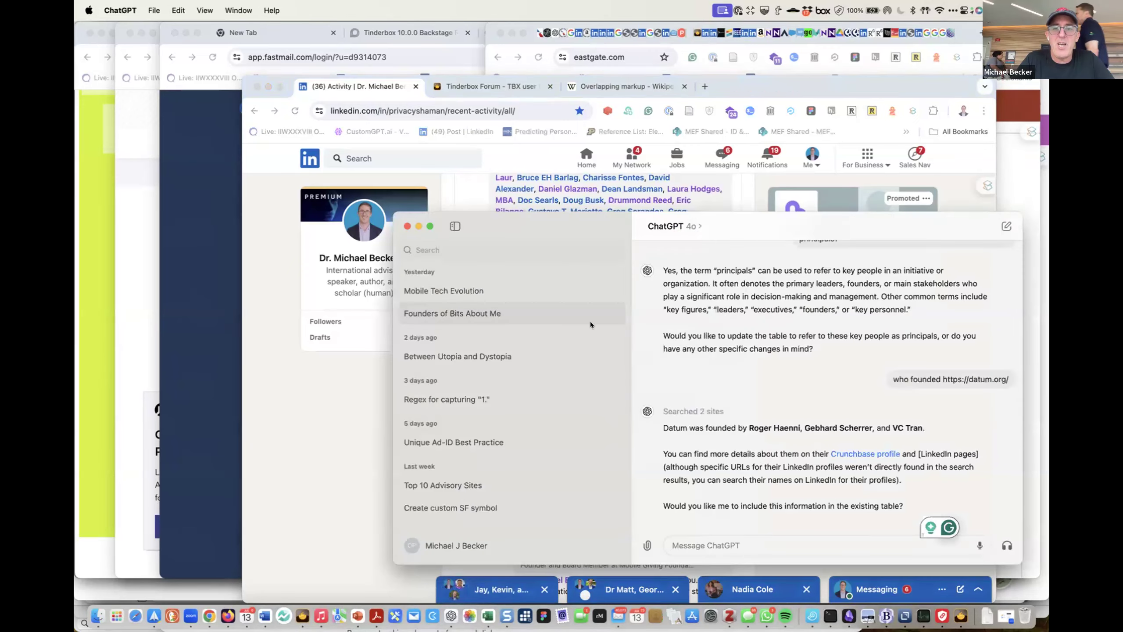
scroll(653, 328, up, 15)
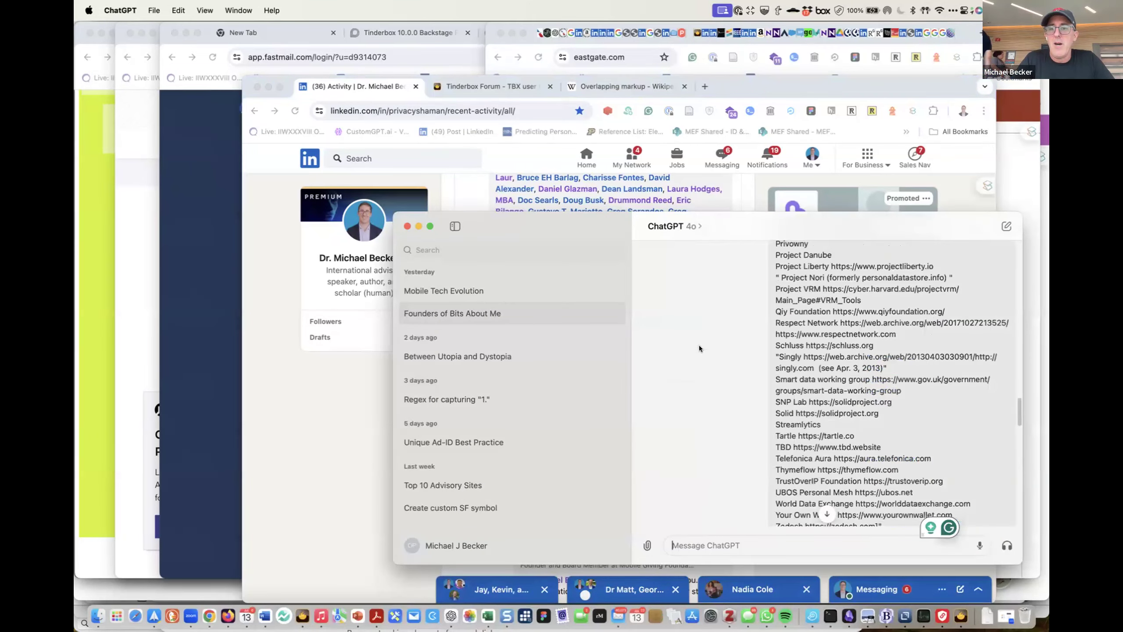
drag(749, 229, 610, 132)
scroll(722, 230, down, 10)
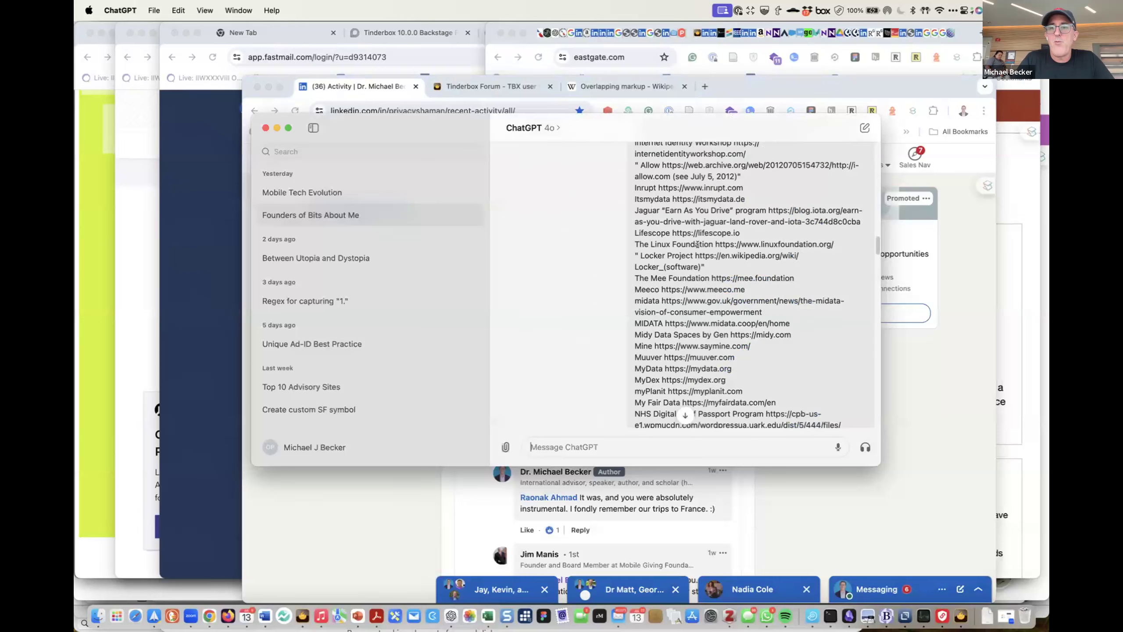
scroll(722, 231, up, 10)
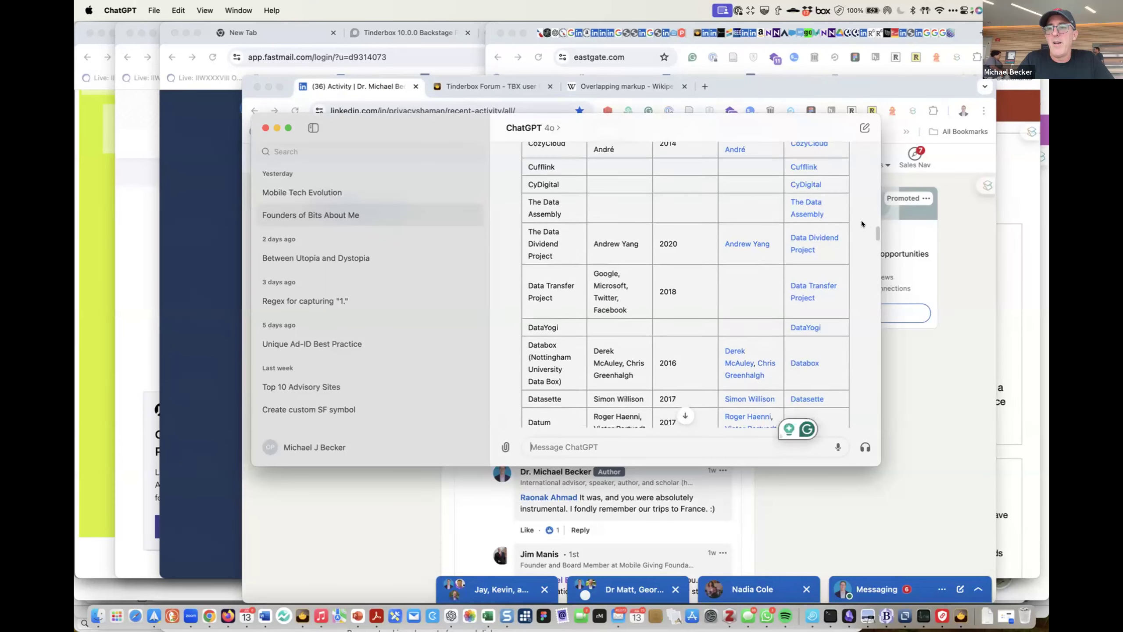
scroll(876, 235, up, 20)
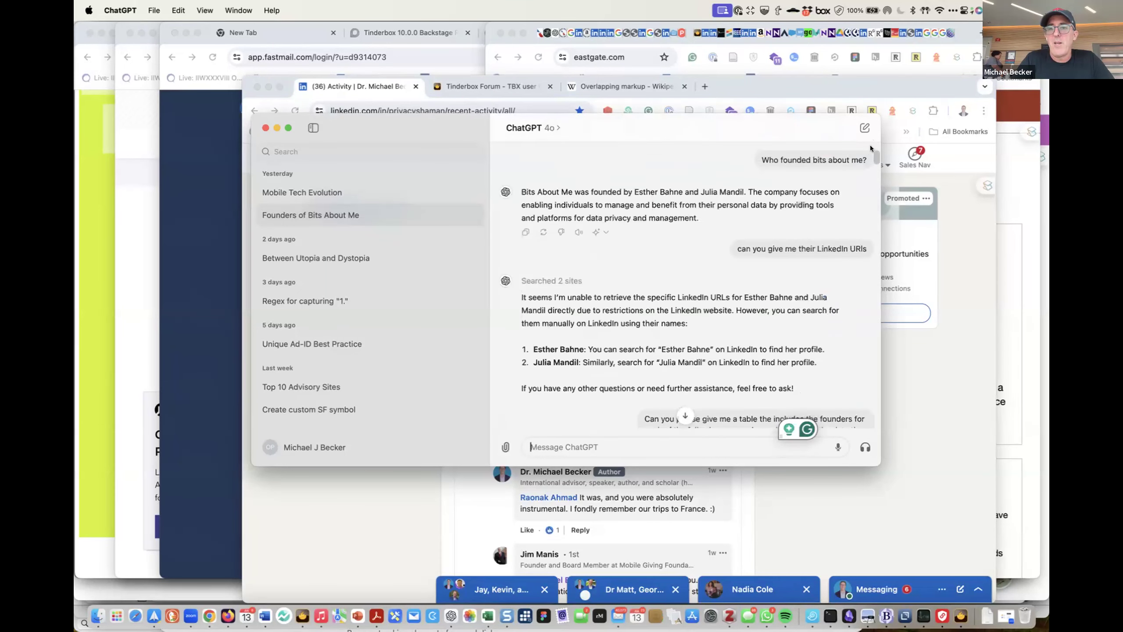
Examine the conversation's prompts with company lists and URLs, and the answer tables of founders, founding dates and LinkedIn URLs
scroll(717, 297, down, 3)
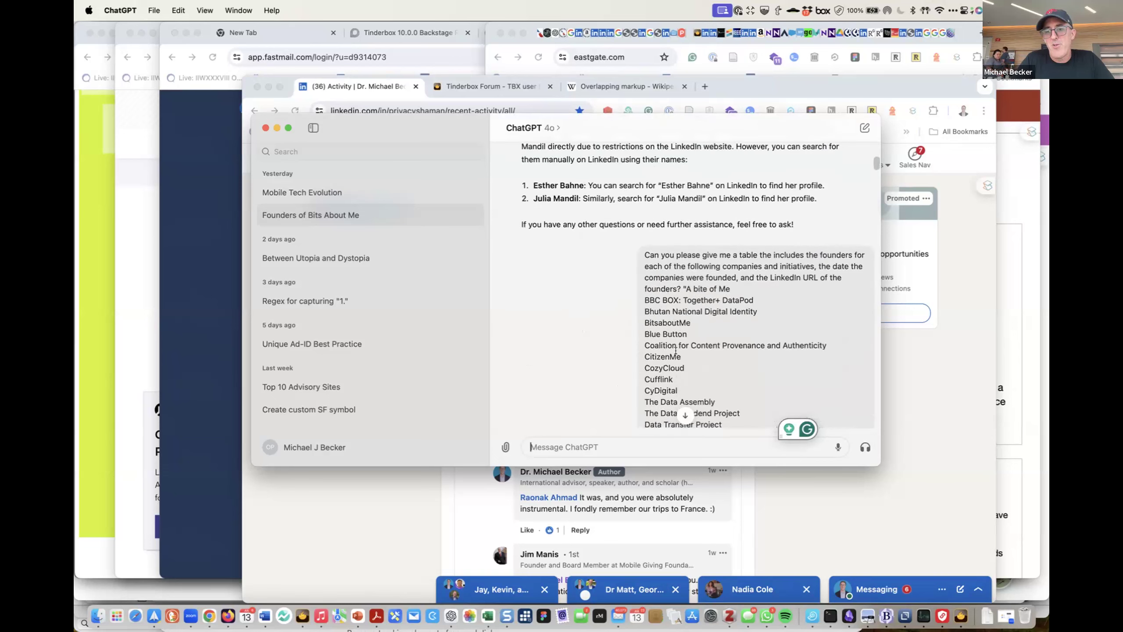
scroll(675, 351, down, 15)
scroll(675, 354, up, 2)
scroll(668, 331, down, 8)
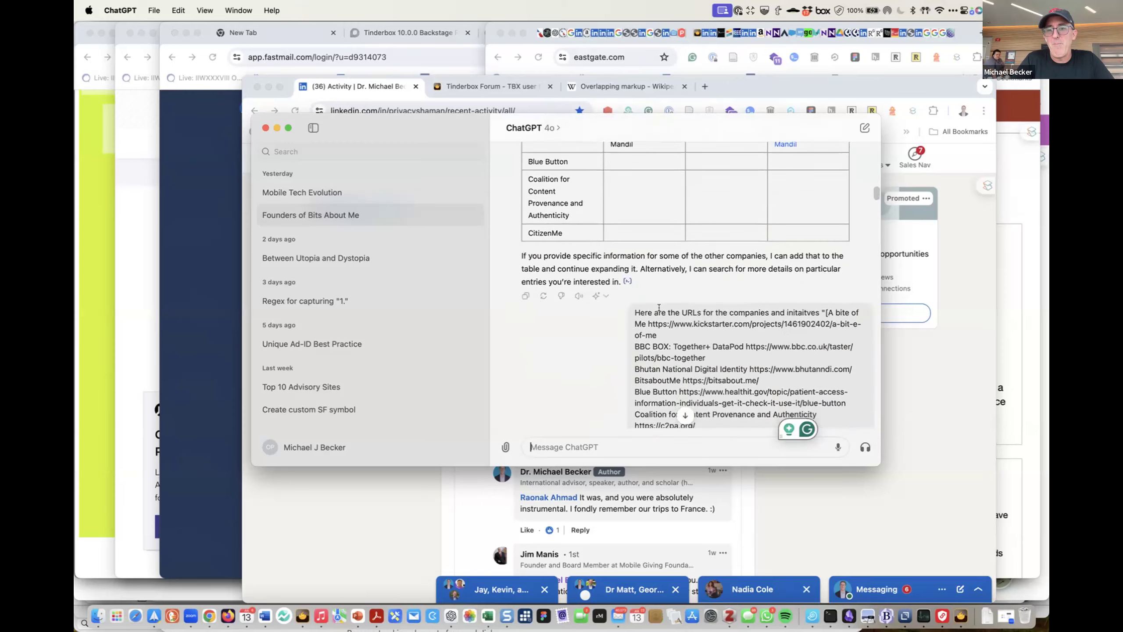
scroll(659, 307, down, 15)
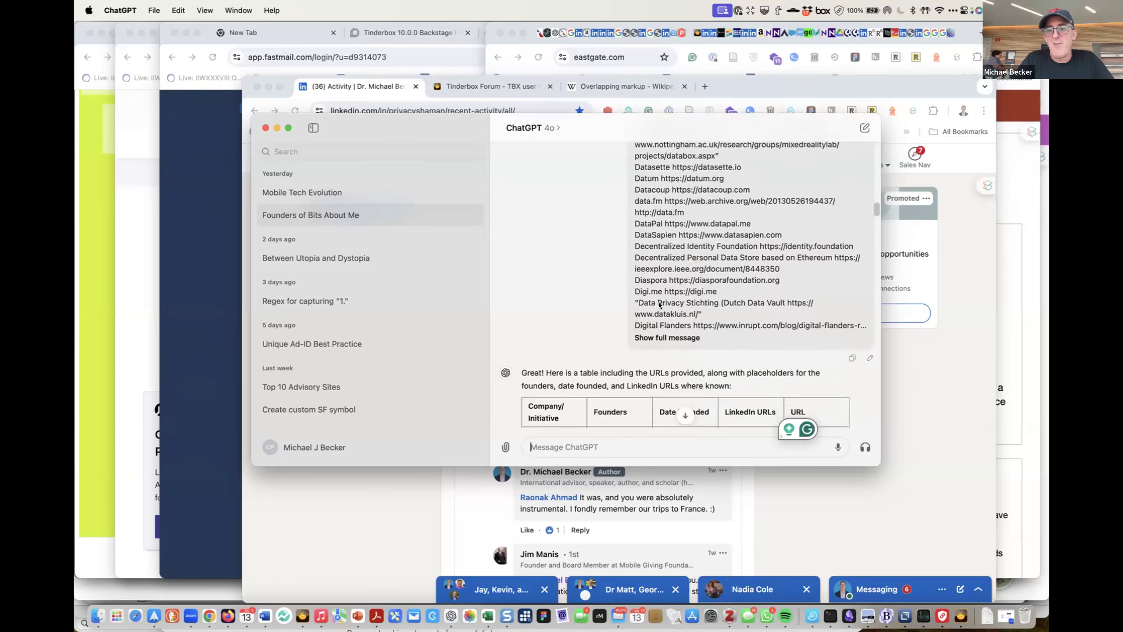
scroll(659, 304, down, 15)
scroll(672, 279, down, 20)
scroll(672, 285, down, 3)
scroll(672, 283, up, 8)
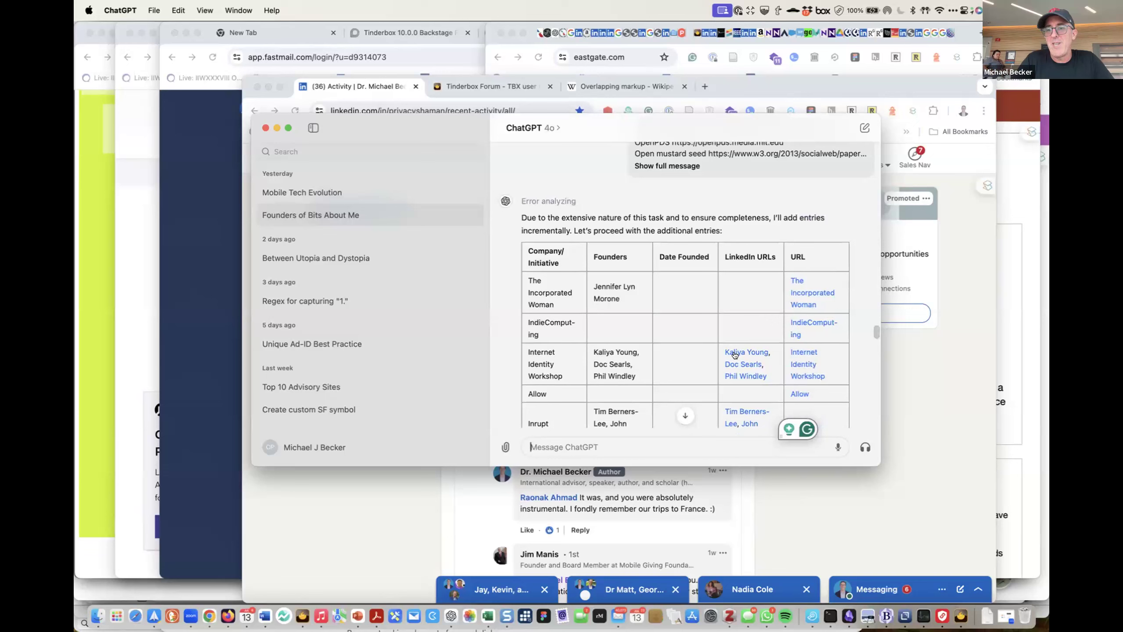
scroll(730, 375, down, 3)
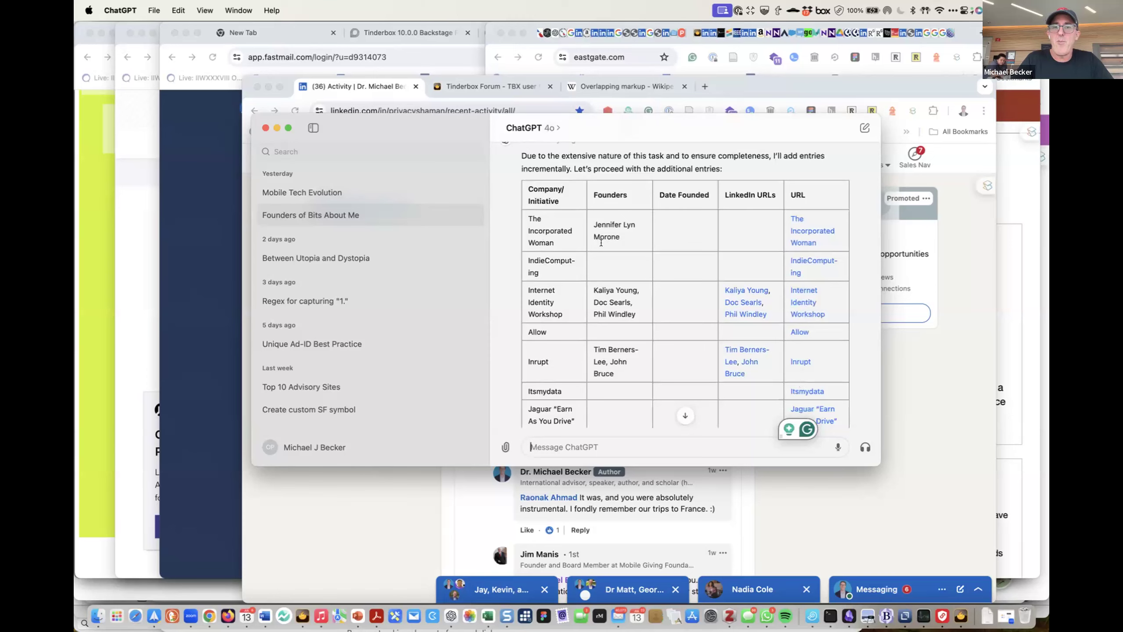
scroll(635, 276, down, 15)
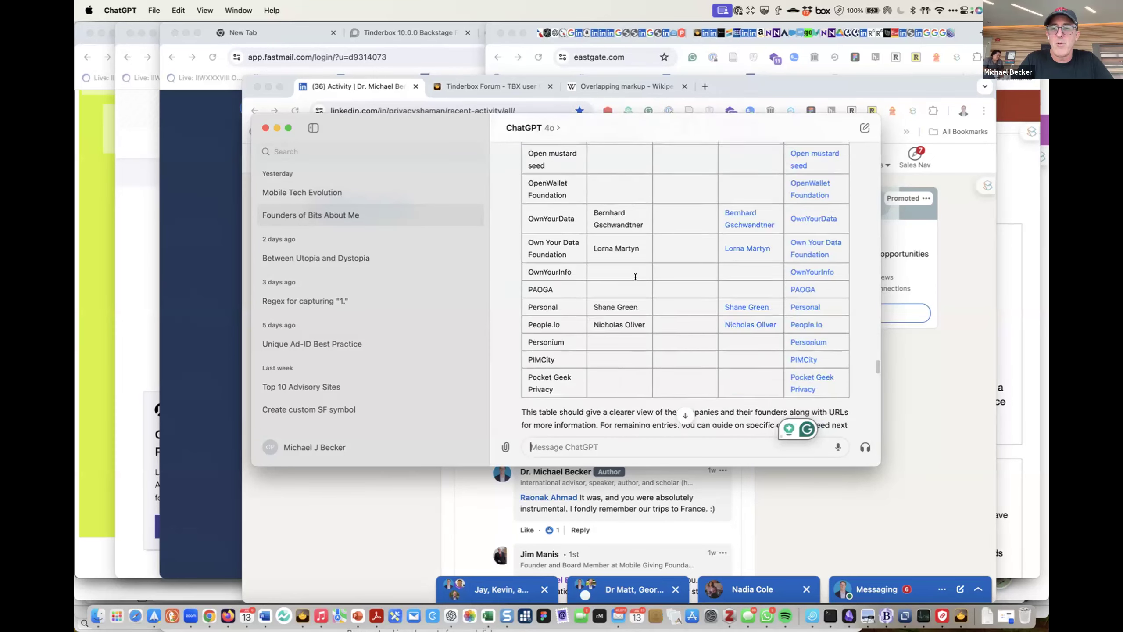
scroll(635, 276, up, 20)
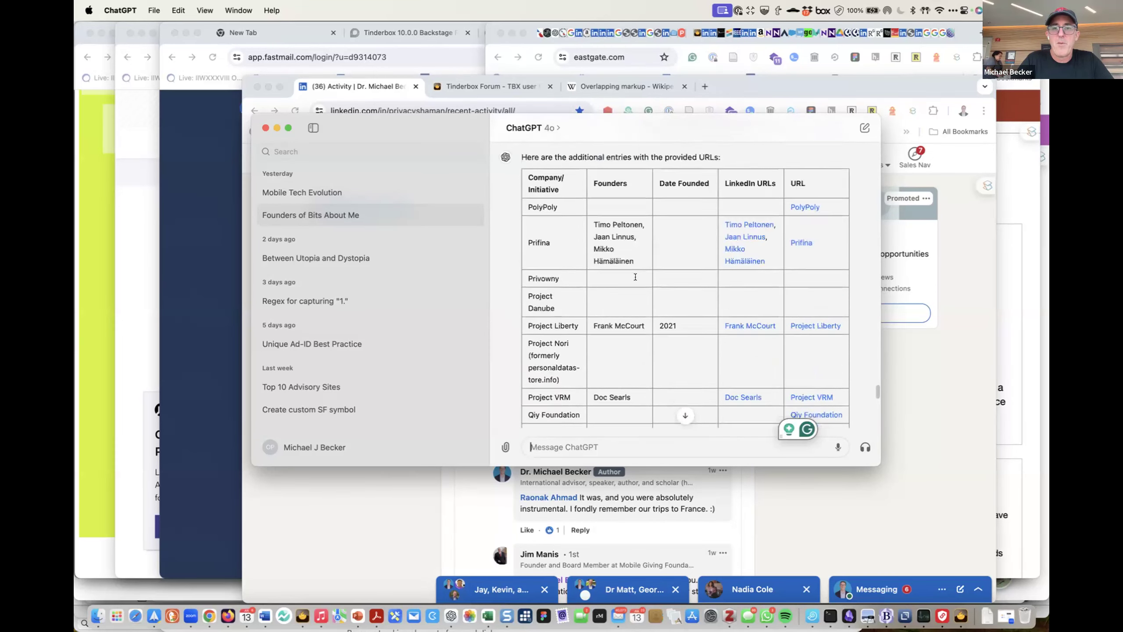
scroll(638, 214, up, 10)
Find and copy the ChatGPT response containing the additional entries table that runs from PolyPoly to Zedosh
right_click(632, 276)
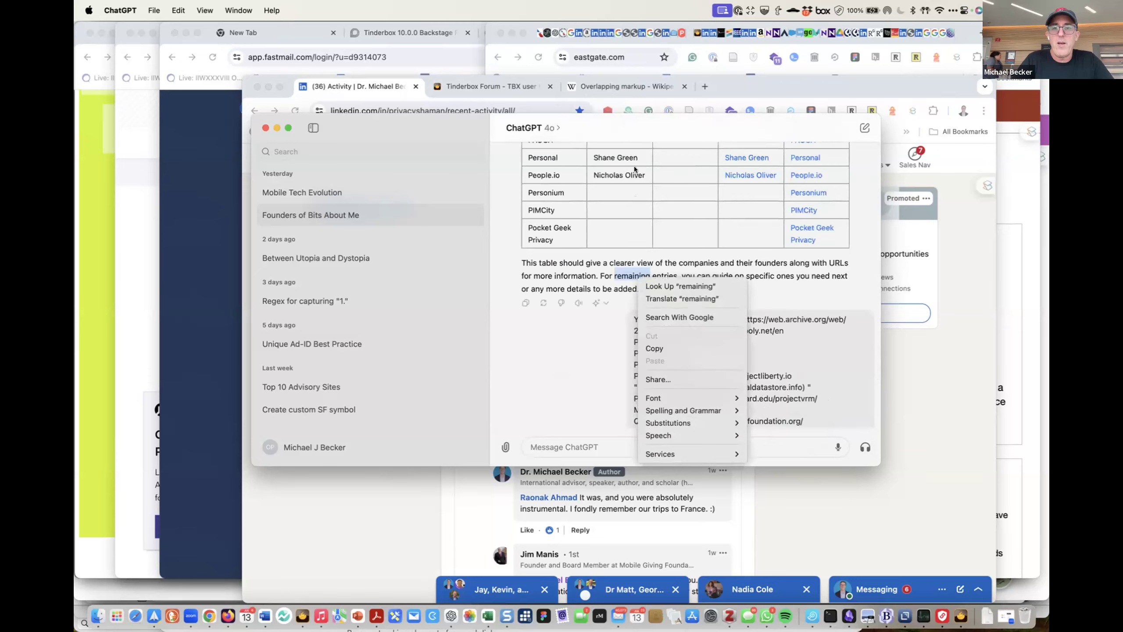
click(578, 290)
scroll(574, 282, down, 15)
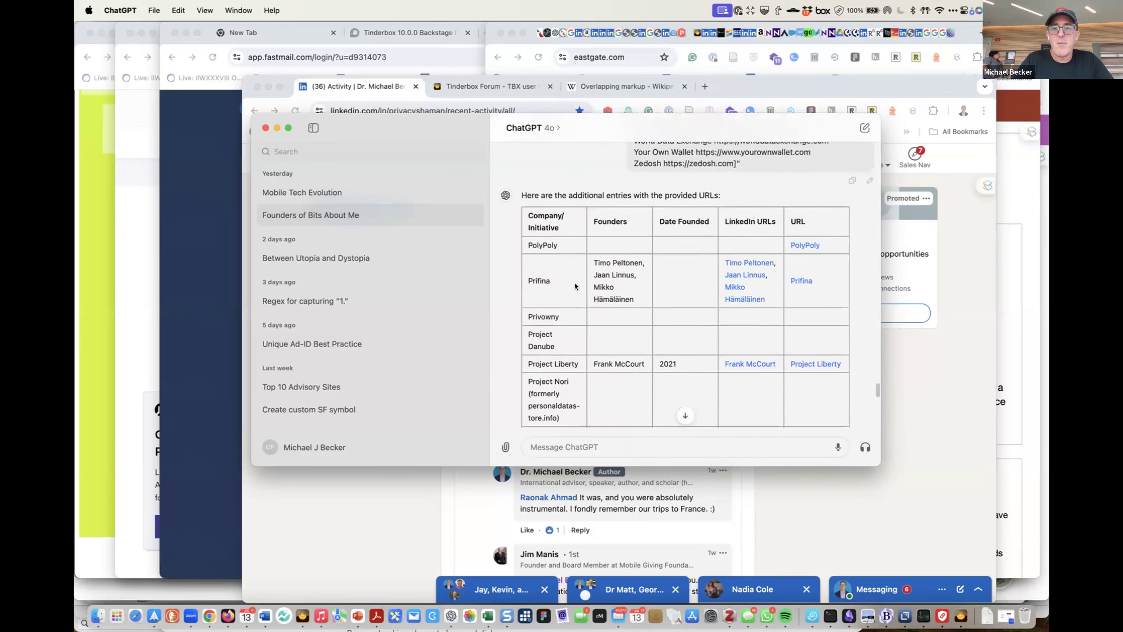
scroll(575, 280, down, 15)
scroll(573, 277, up, 5)
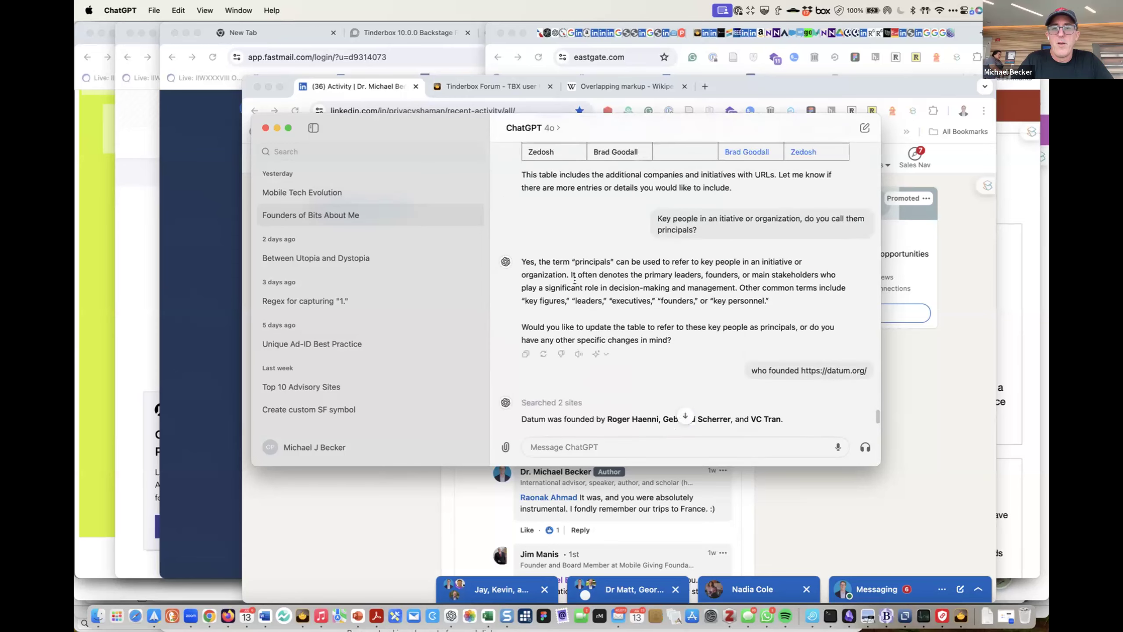
scroll(557, 227, up, 2)
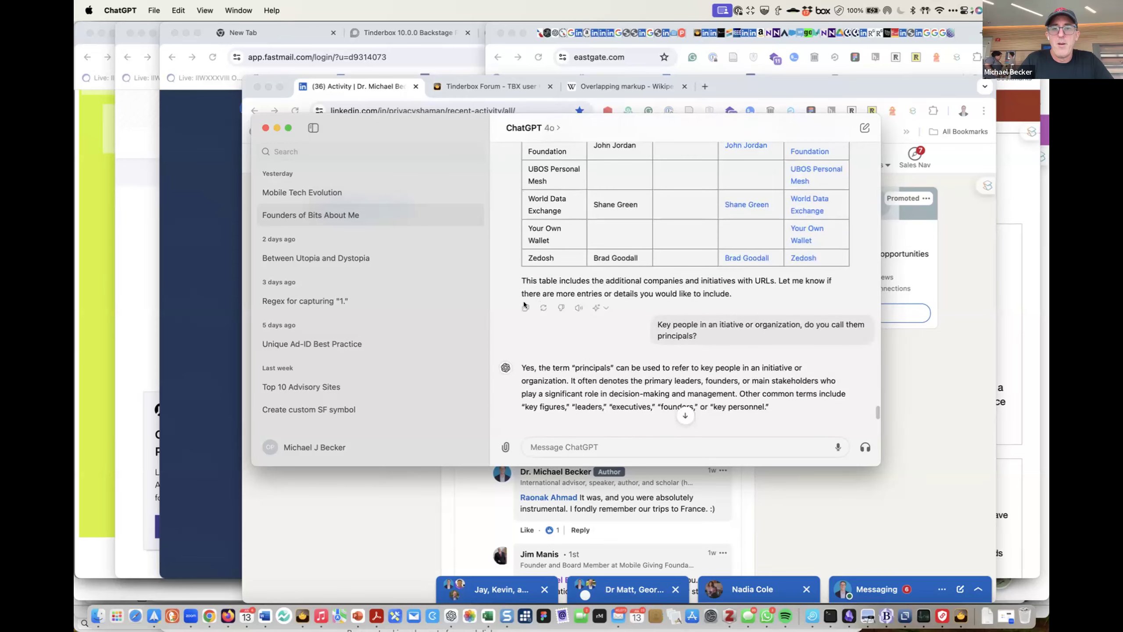
Switch to Obsidian and open the scratcg oad note
key(super+Tab)
key(super+Tab)
key(super+Tab)
key(super+Tab)
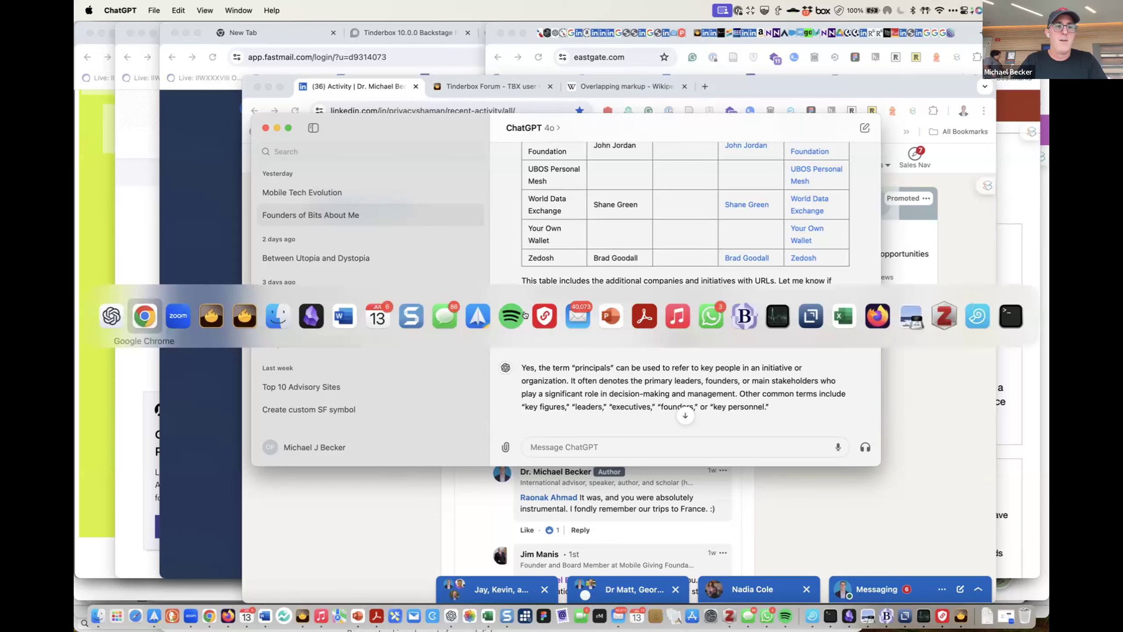
key(super+Tab)
key(super+Tab)
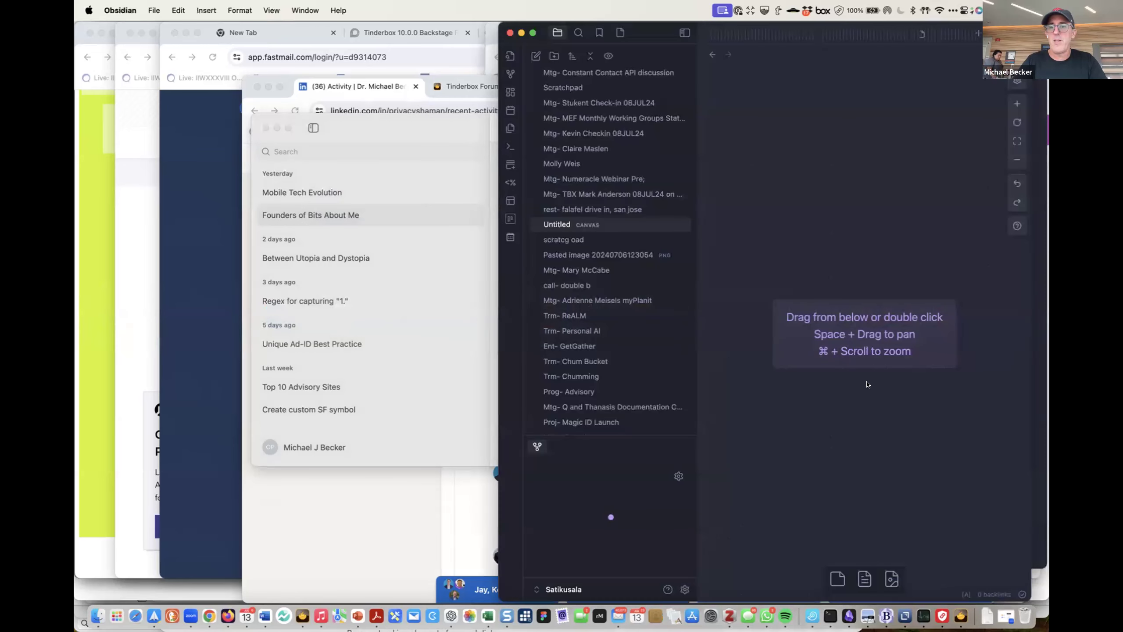
click(594, 239)
click(590, 224)
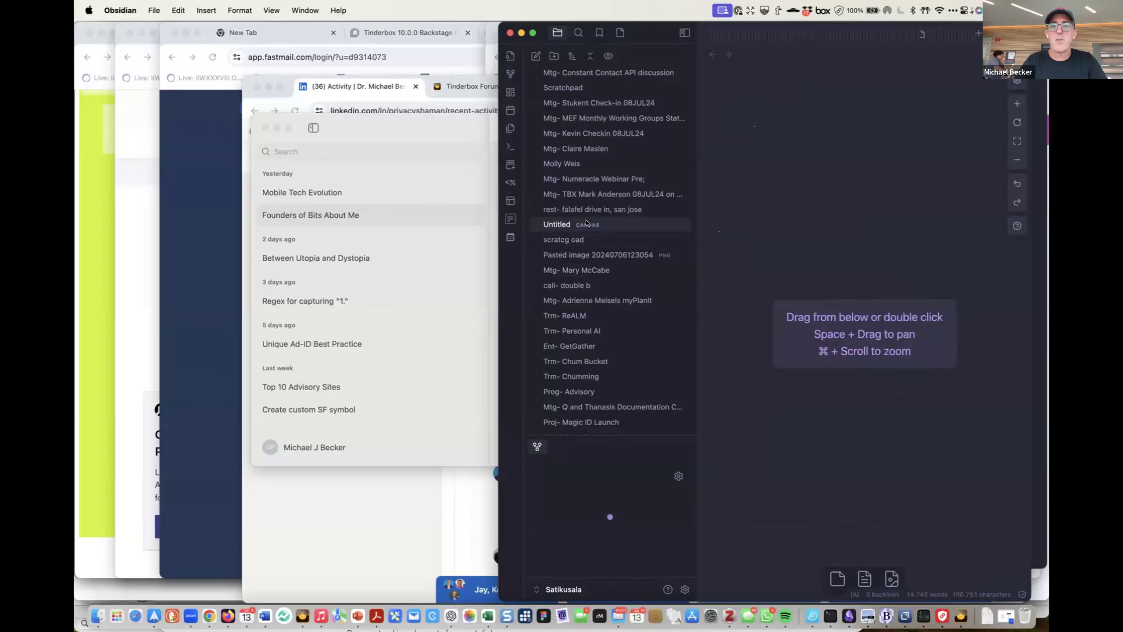
click(585, 240)
Replace the entire content of the scratcg oad note with the copied ChatGPT table response
key(super+a)
key(BackSpace)
key(super+v)
scroll(935, 224, up, 5)
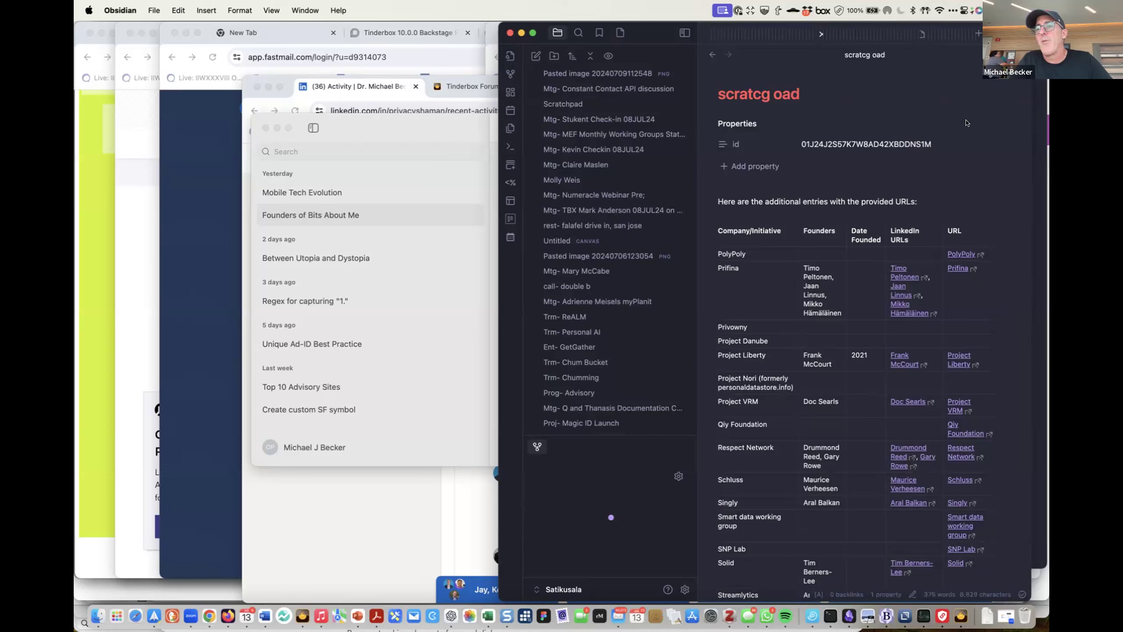
Copy the whole scratcg oad note as Markdown source and switch to the MME 2025 Updates document in Tinderbox
key(super+e)
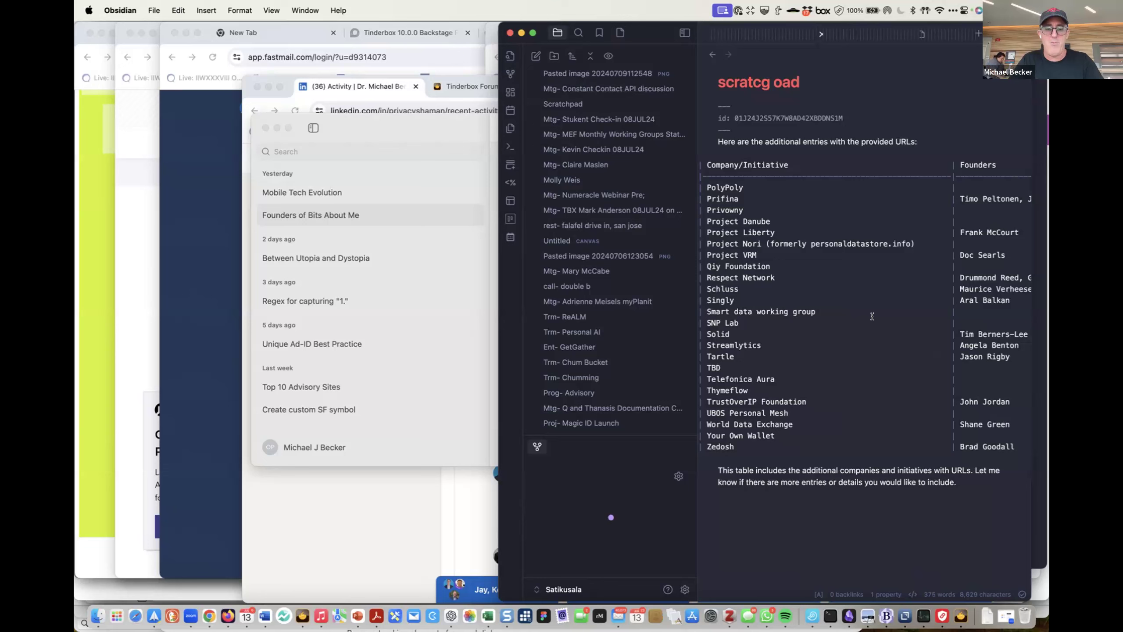
key(super+a)
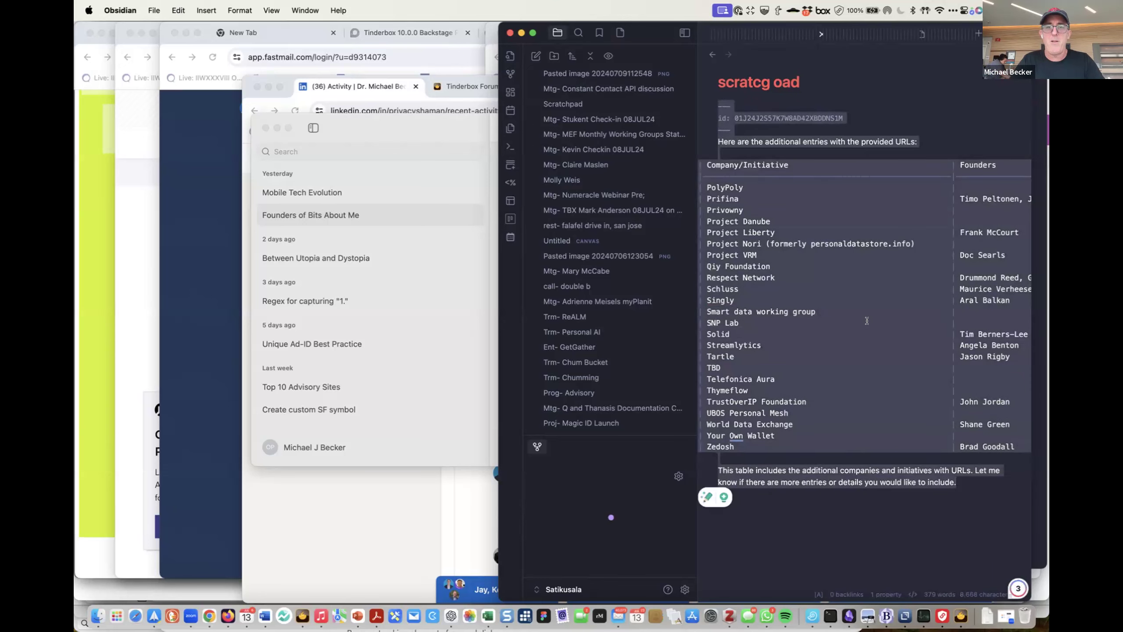
key(super+Tab)
key(super+Tab)
key(super+Tab)
key(super+Tab)
key(super+Tab)
key(super+Tab)
key(super+Tab)
key(super+Tab)
key(super+Tab)
key(super+Tab)
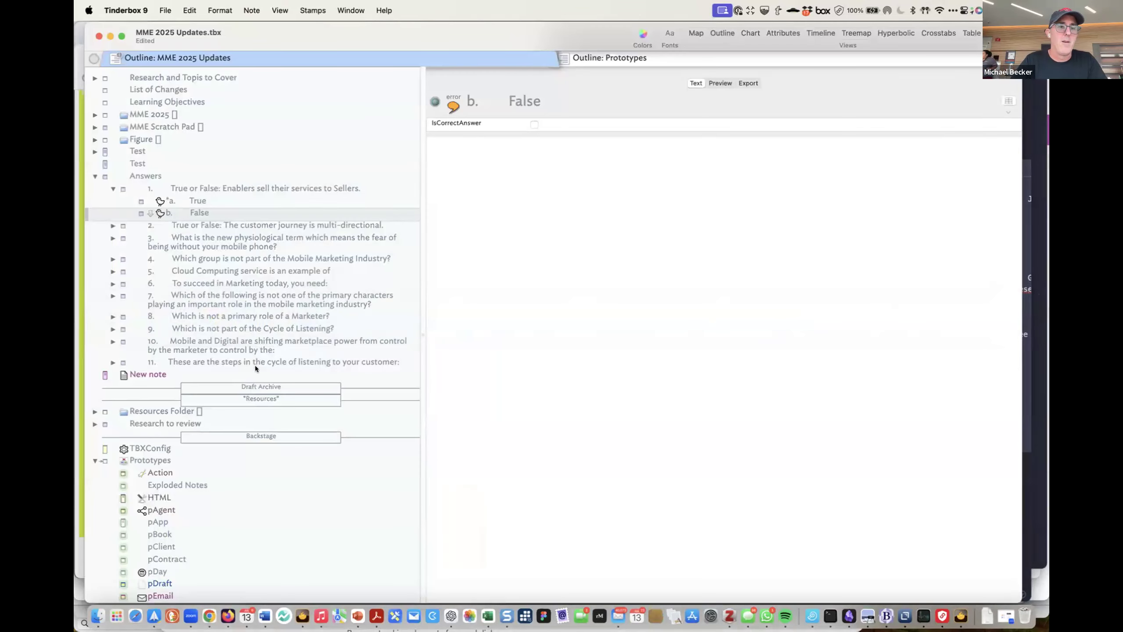
Create a note named aasdfa below the second Test note and paste the copied Markdown table into its text
click(166, 166)
key(Return)
text(aasdfa)
click(559, 379)
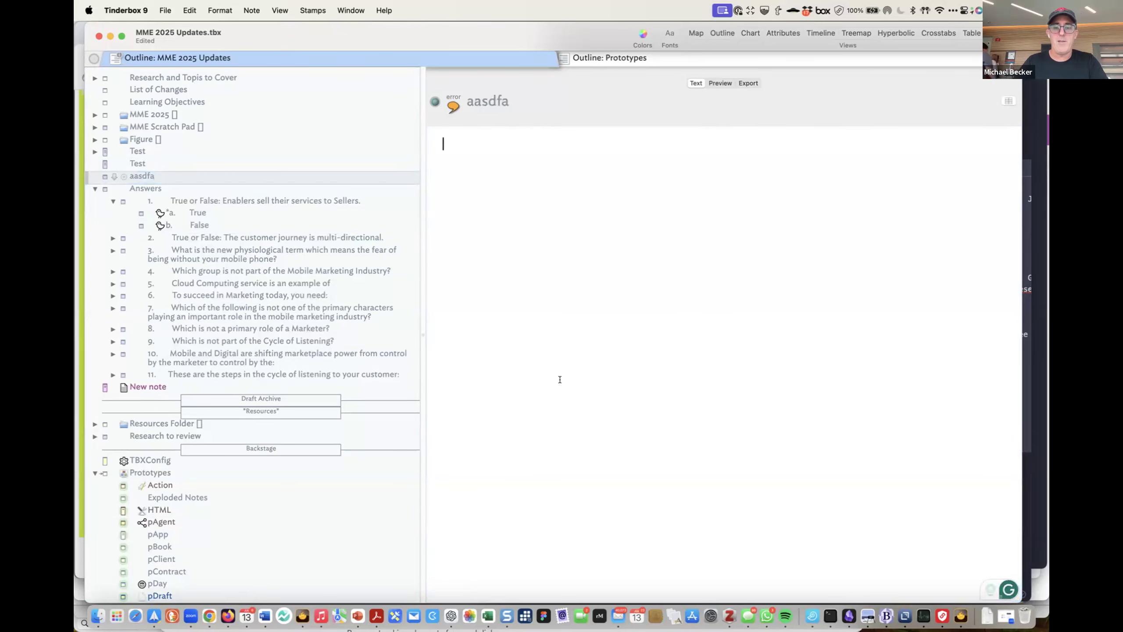
key(super+v)
scroll(697, 488, up, 15)
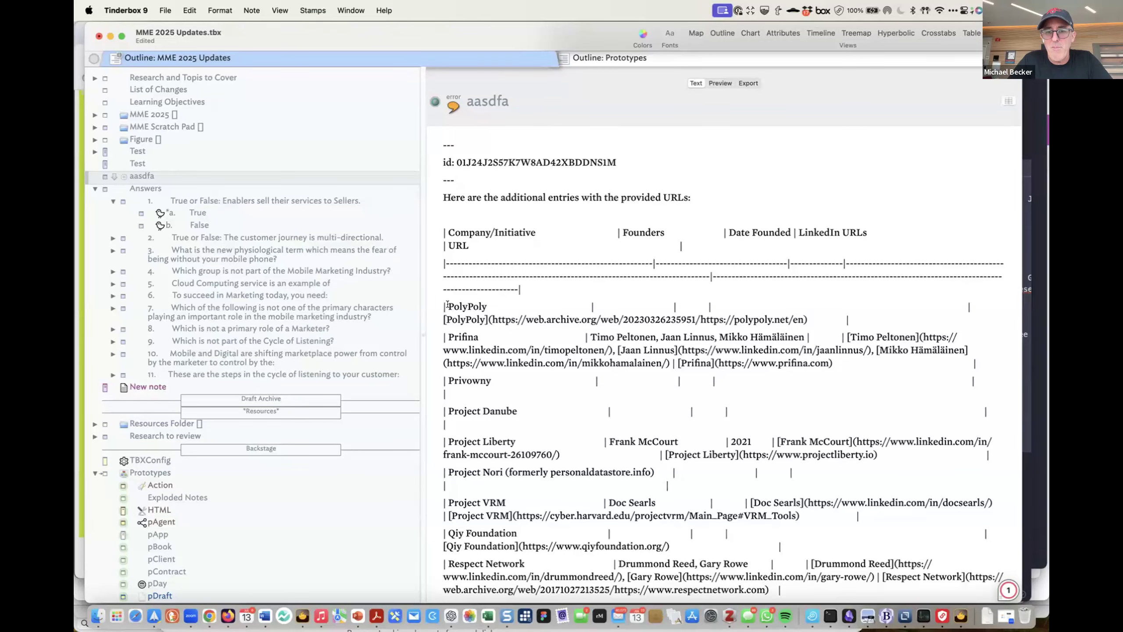
Point out the PolyPoly row and the Prifina row's founders and LinkedIn links in the pasted Markdown table
drag(485, 313, 720, 306)
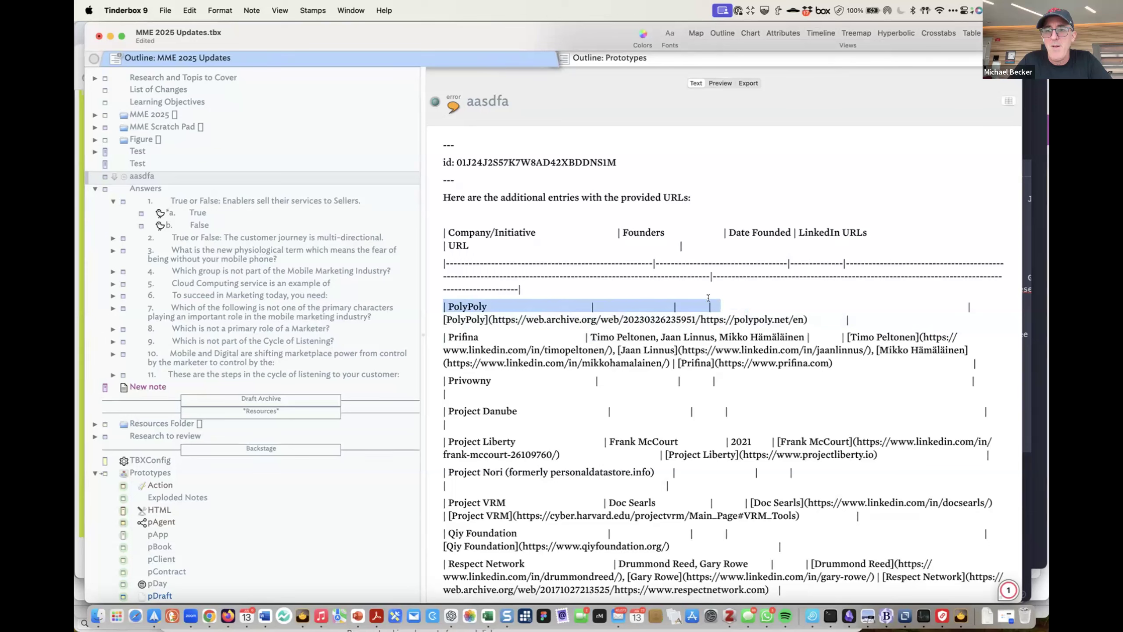
click(699, 306)
drag(593, 333, 799, 338)
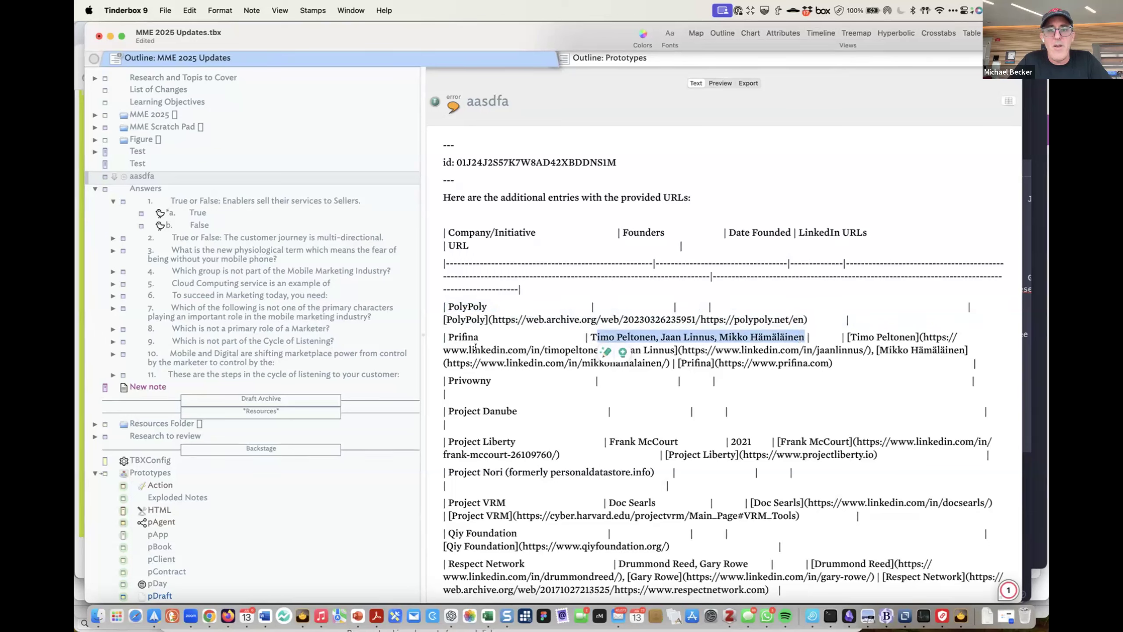
drag(449, 348, 640, 342)
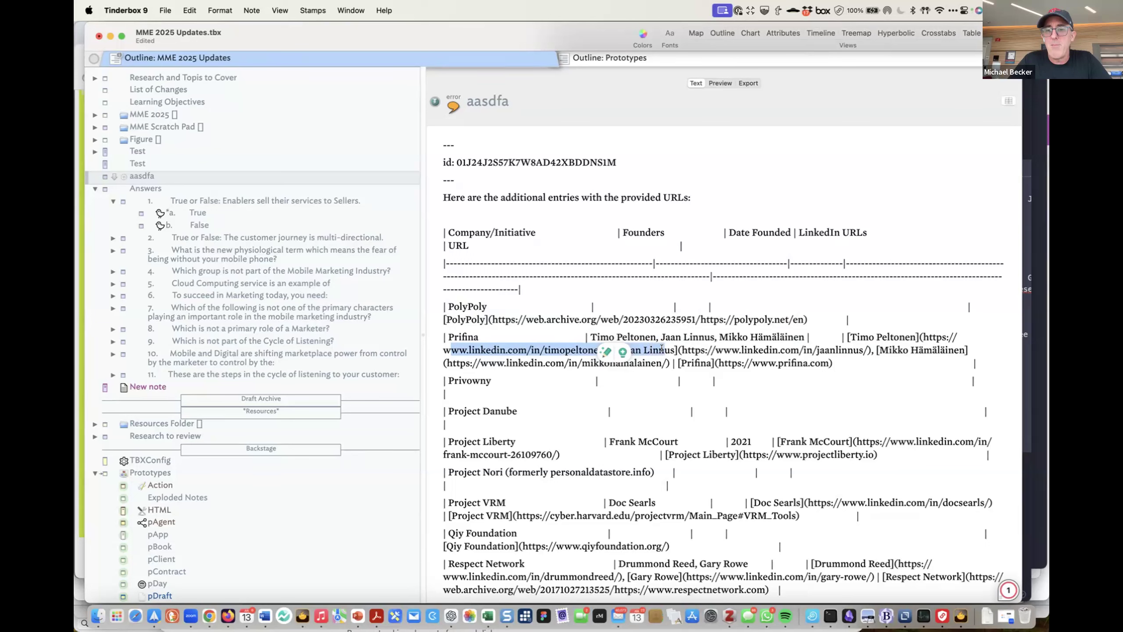
click(672, 338)
drag(586, 333, 745, 341)
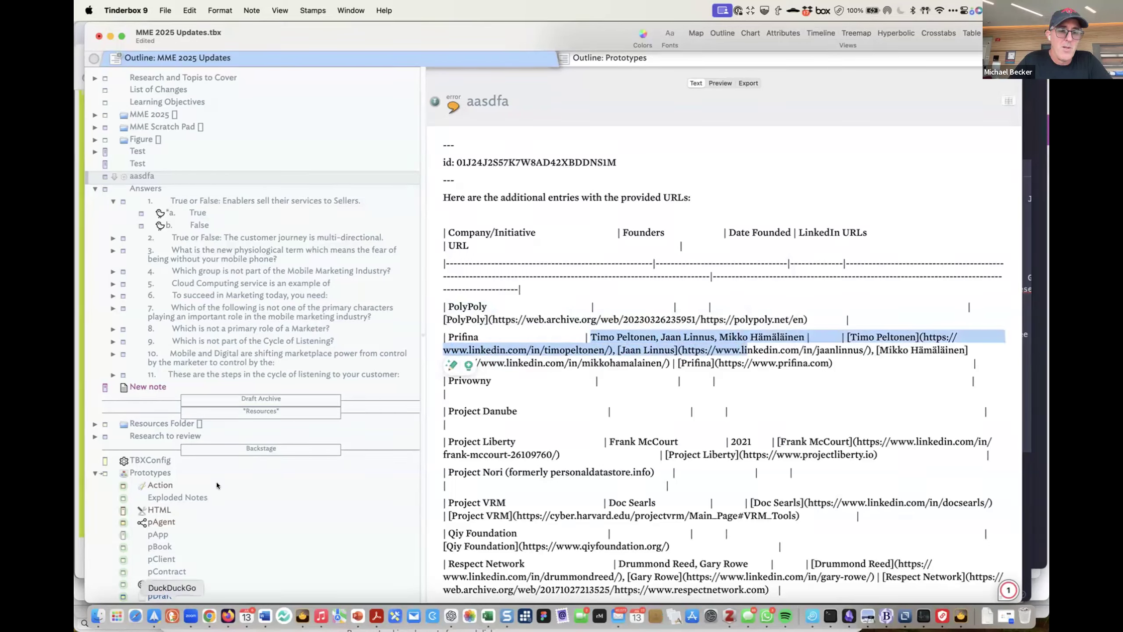
Switch to Finder and open the DBA 2023 folder inside the Doctorate folder
right_click(301, 618)
click(302, 618)
click(97, 615)
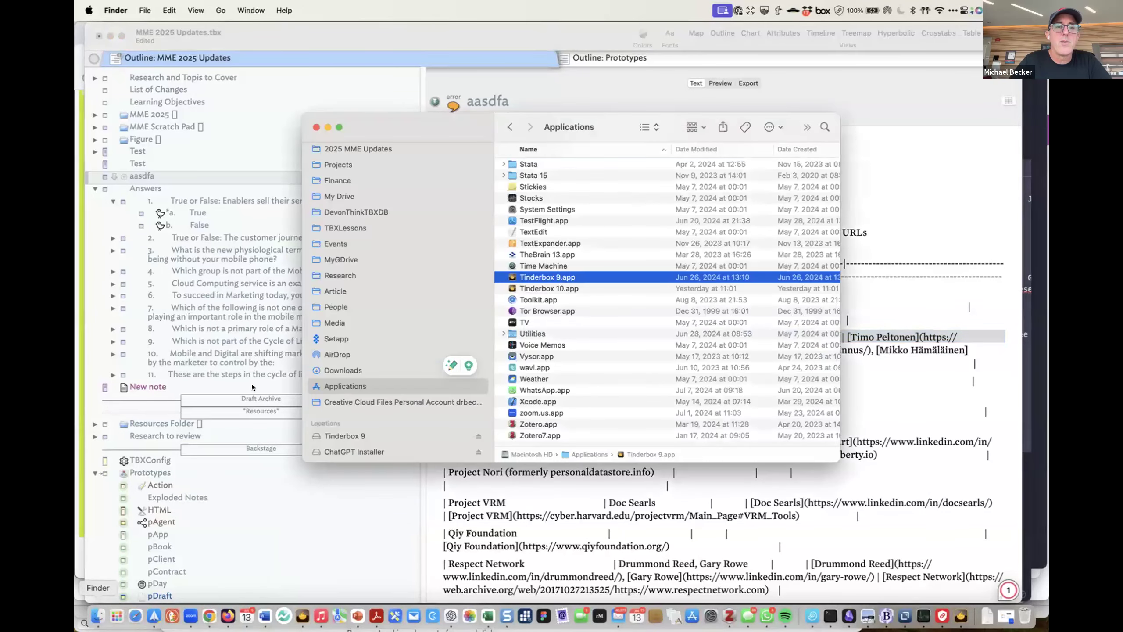
scroll(375, 214, up, 4)
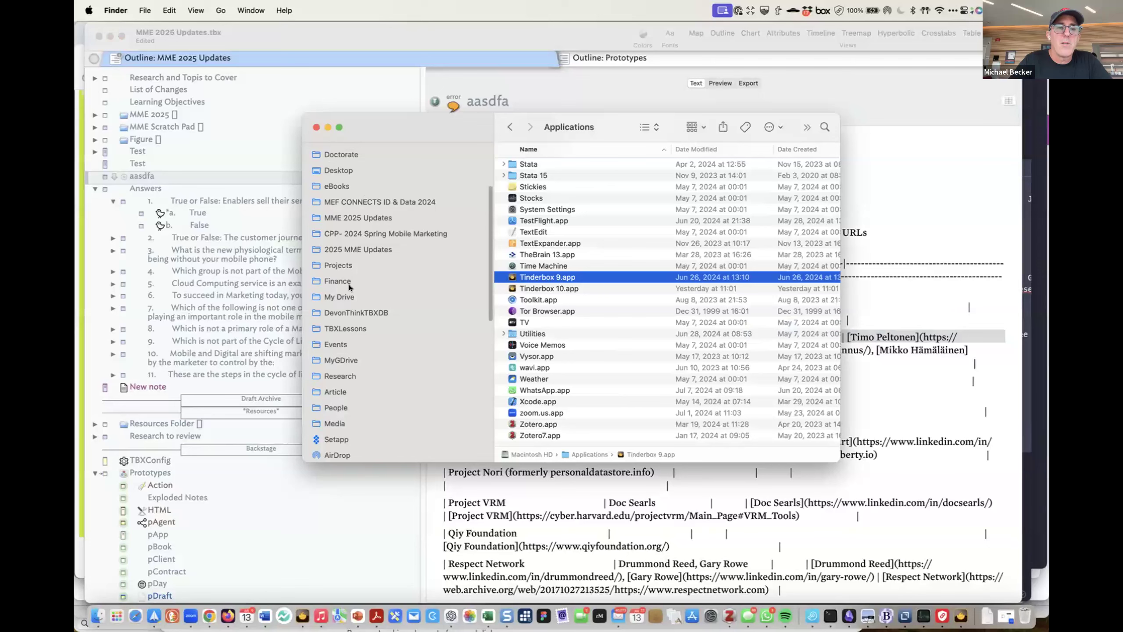
scroll(349, 287, up, 5)
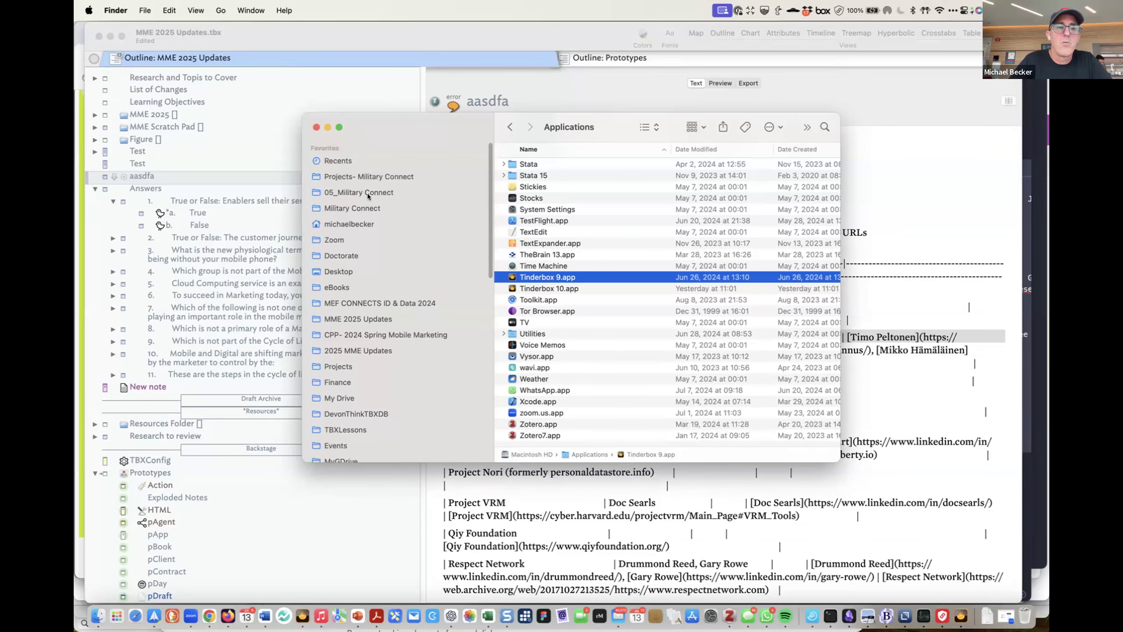
click(365, 255)
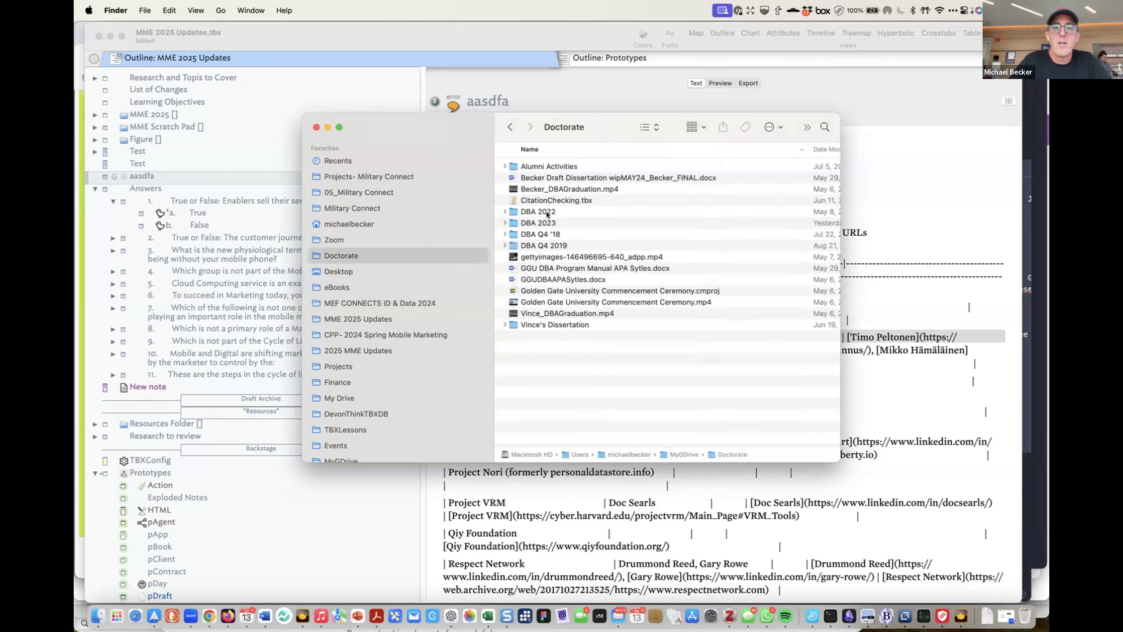
click(547, 222)
double_click(542, 223)
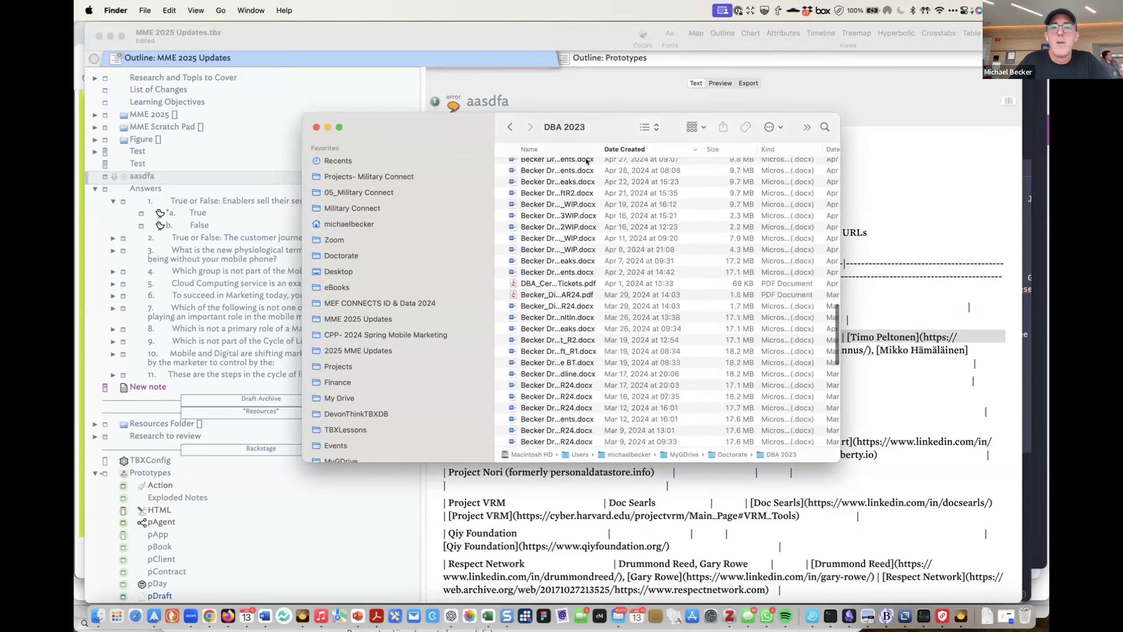
Look through the files in the DBA 2023 folder and return to the aasdfa note in Tinderbox
scroll(579, 167, down, 1)
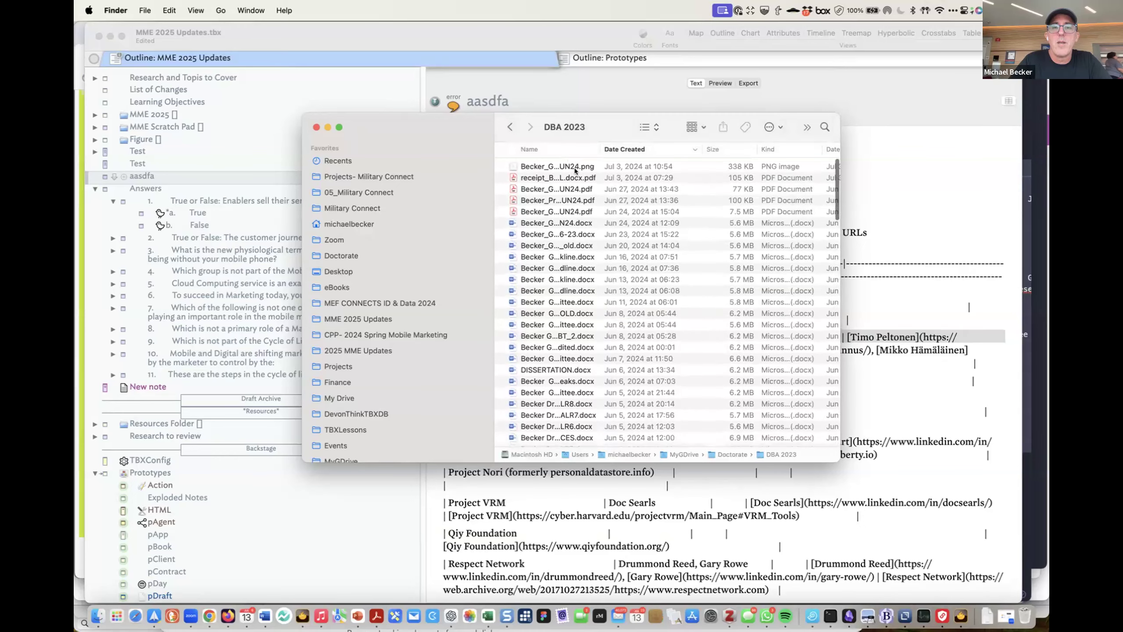
scroll(575, 252, down, 15)
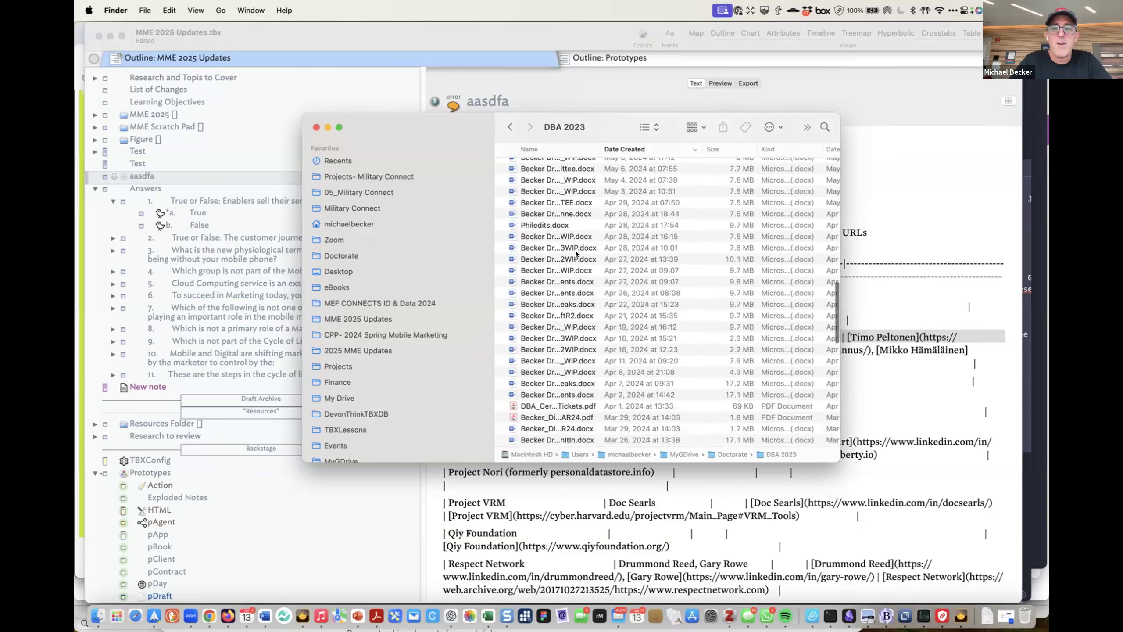
click(501, 468)
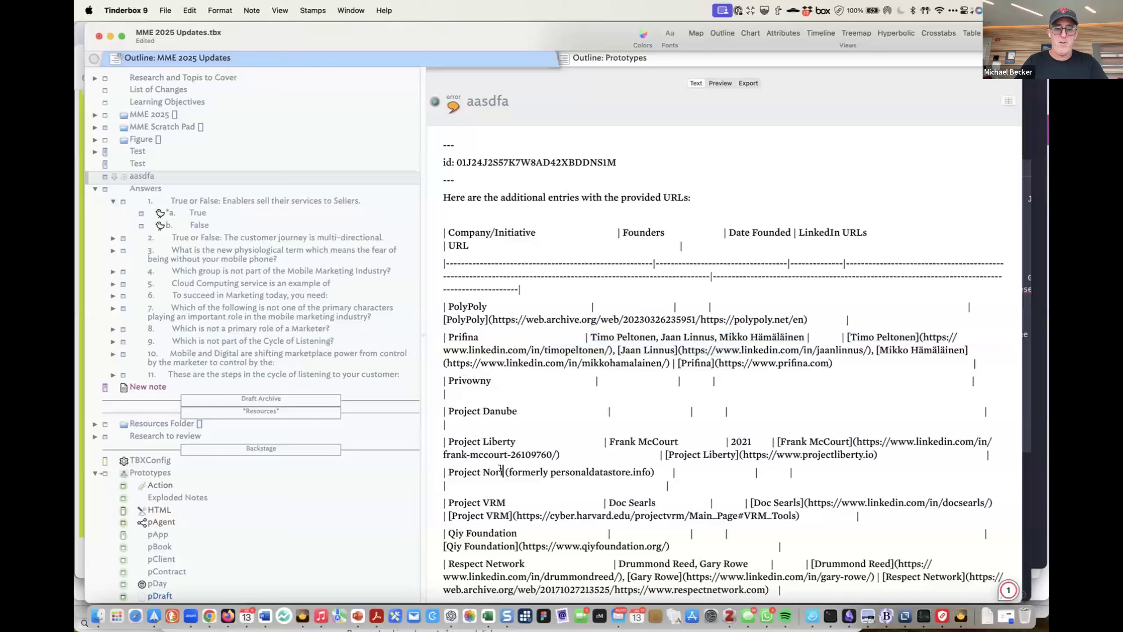
Search the Mac with Spotlight for the dissertation file
key(super+space)
text(dis)
text(sera)
text(sertat)
text(ion)
text(.t)
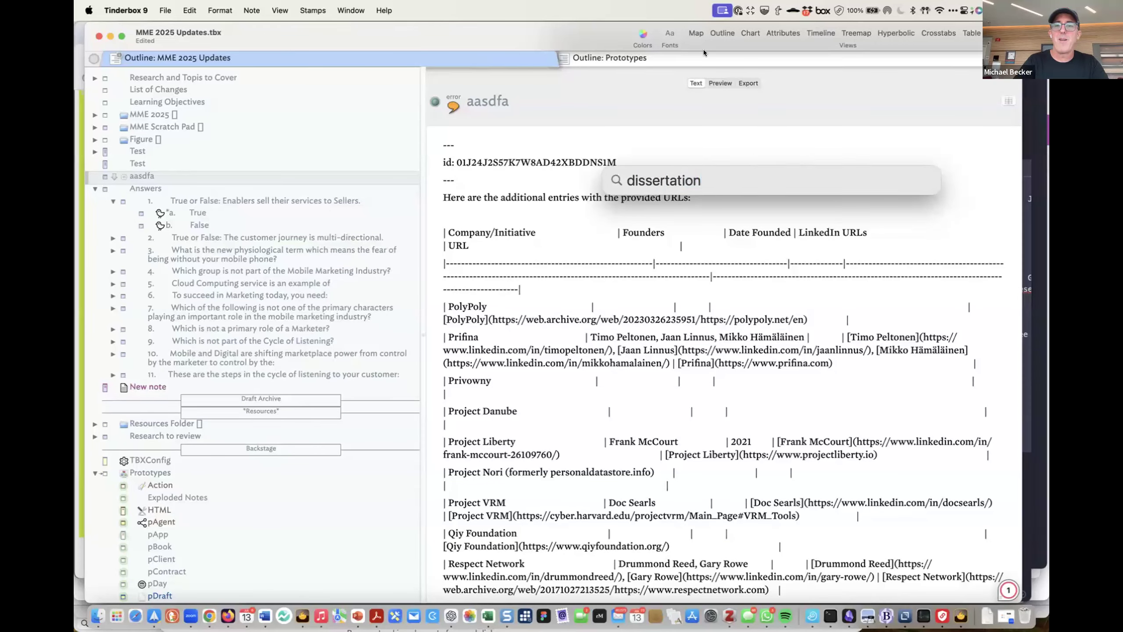